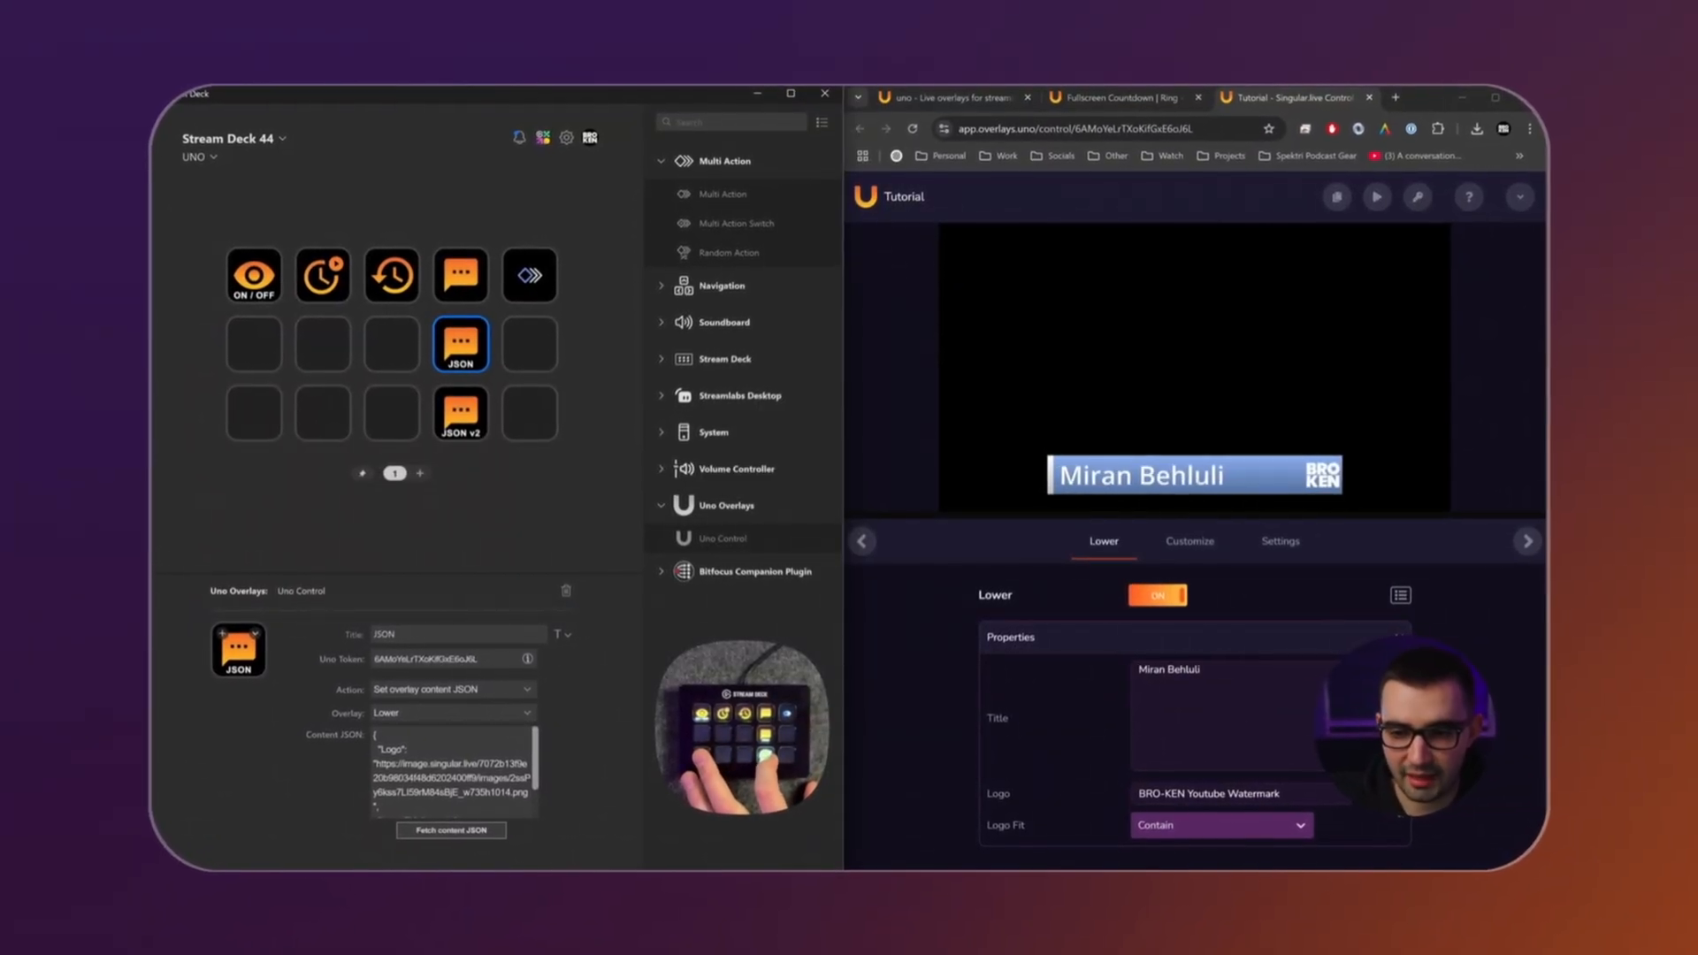
- Review the note about added Stream Deck dial support on the Overlays.uno 2 marketplace page
{"action": "left_click", "coordinate": [485, 431]}
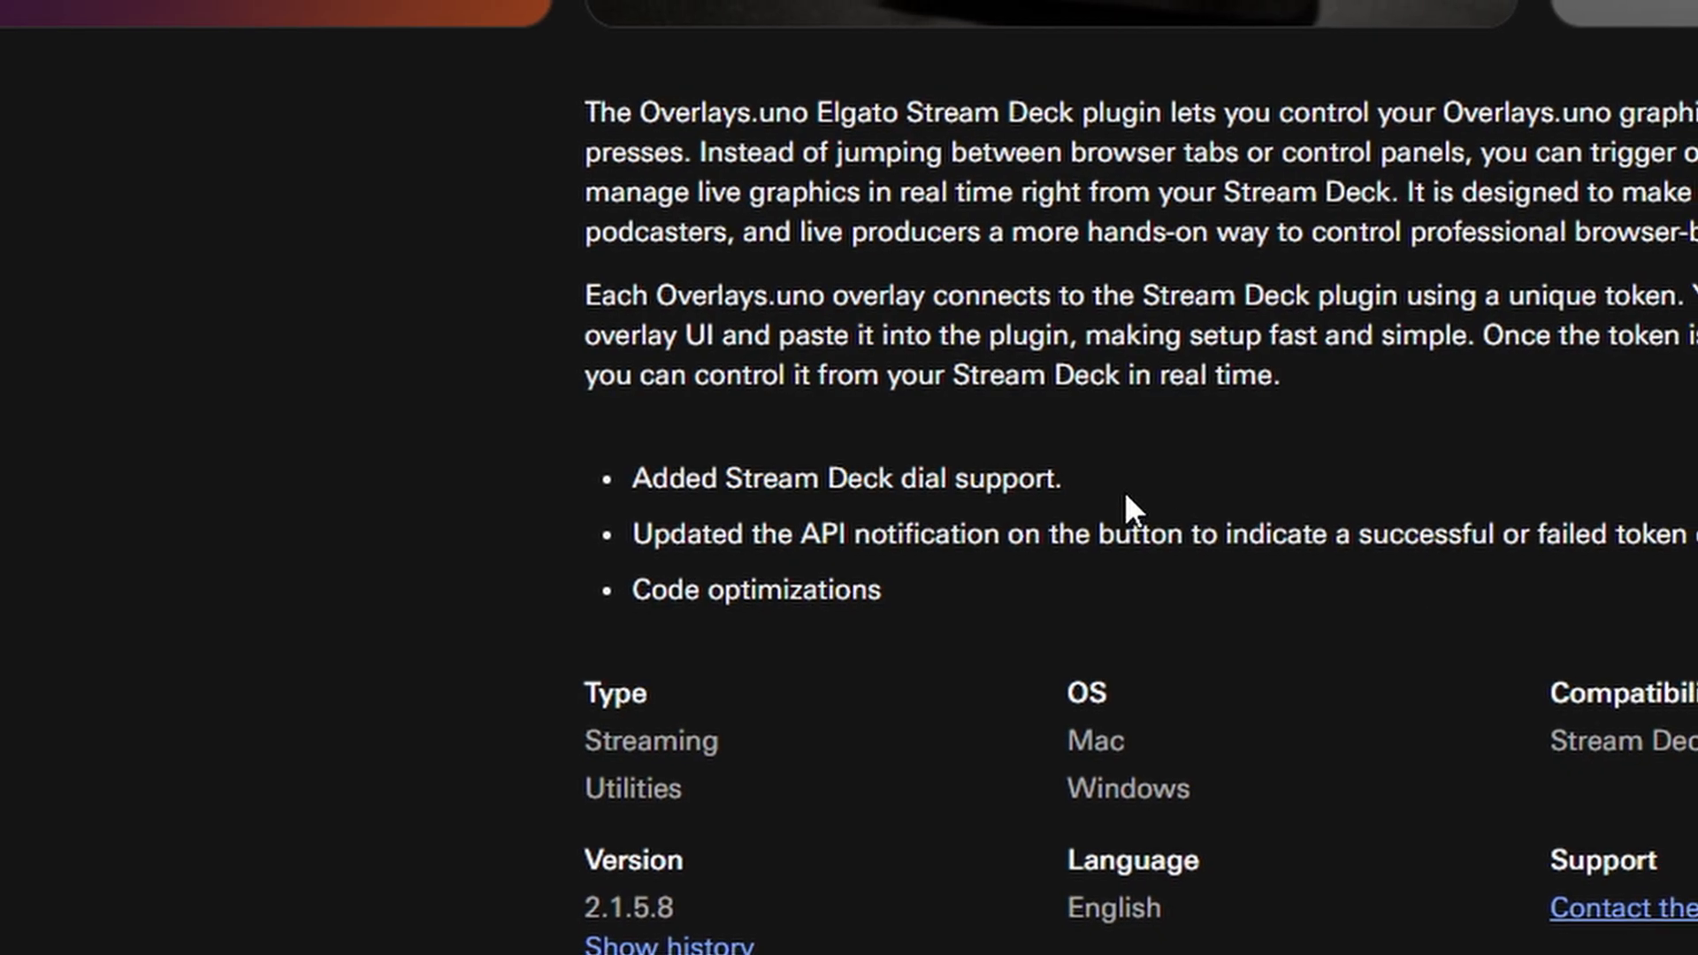
{"action": "left_click_drag", "start_coordinate": [1065, 482], "coordinate": [640, 497]}
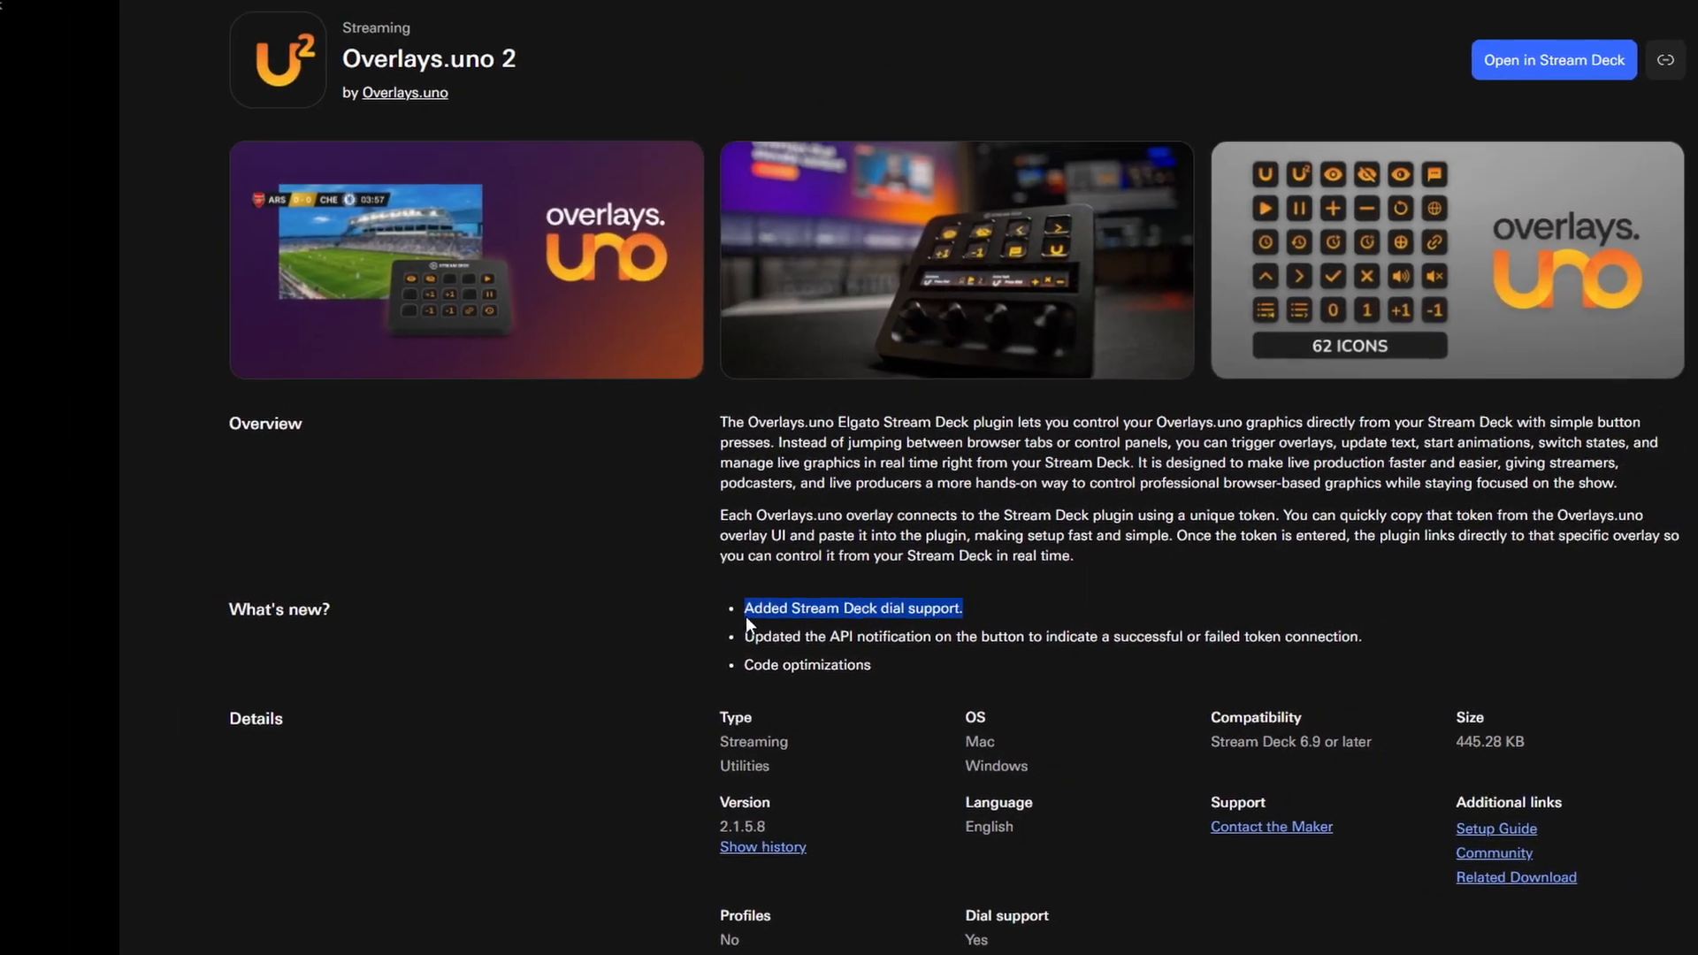
{"action": "left_click", "coordinate": [640, 497]}
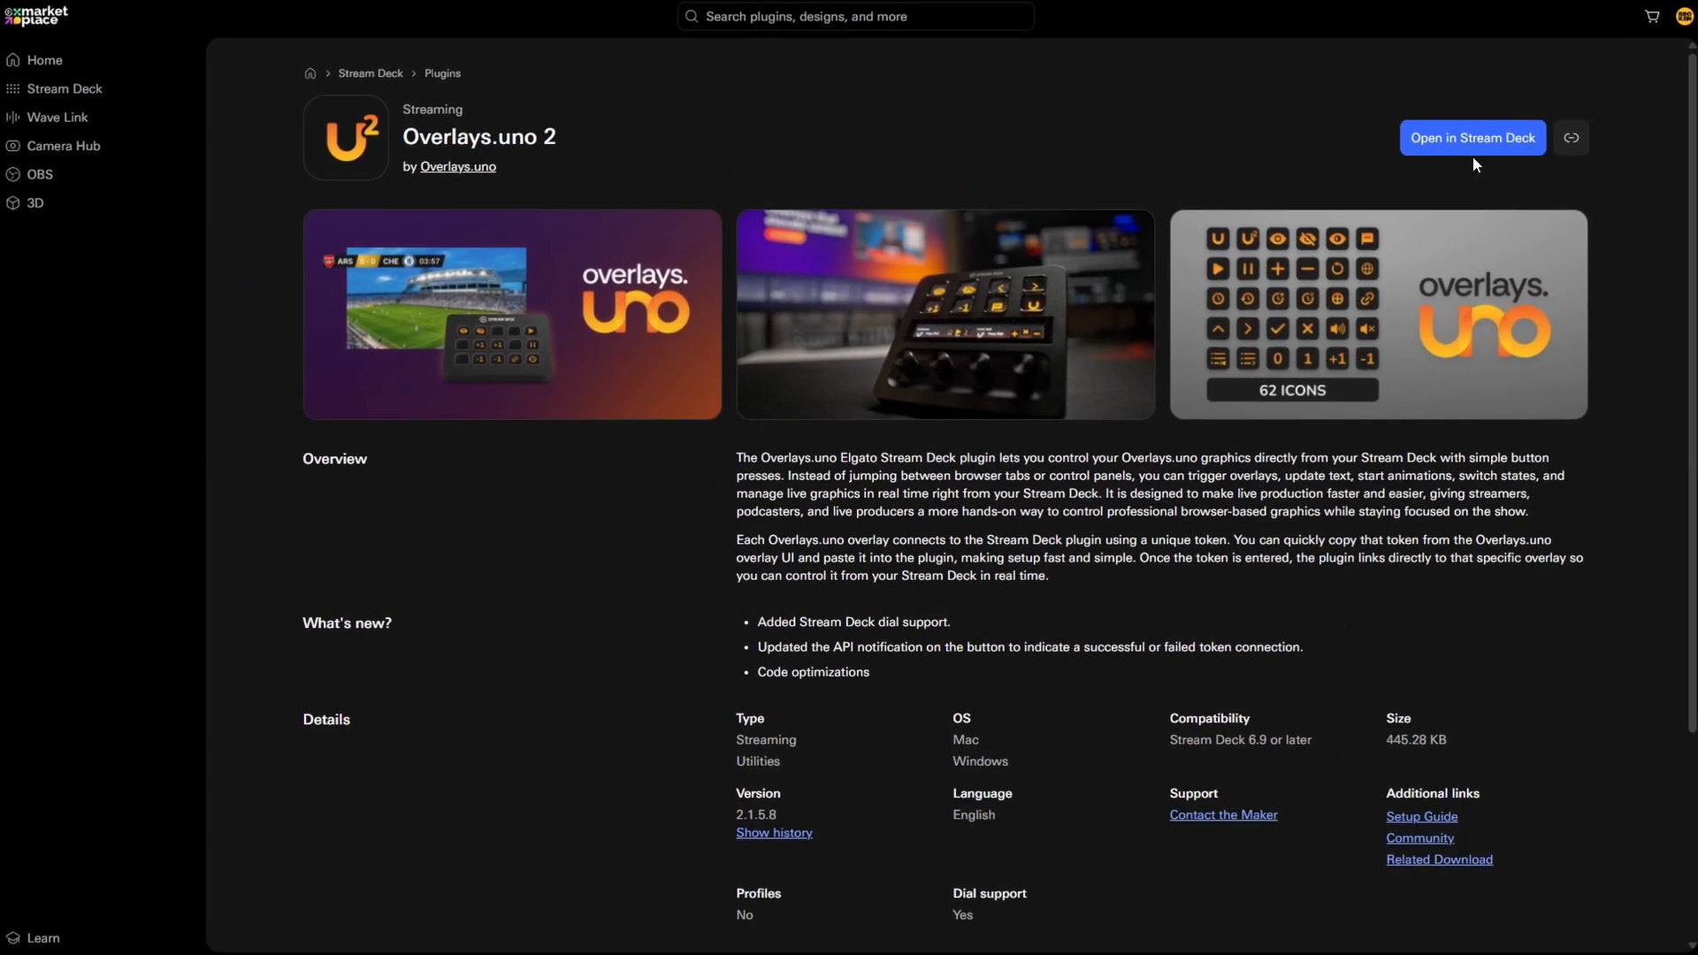
- Open the Overlays.uno 2 plugin in Stream Deck and paste in the UNO token copied from the wheel overlay
{"action": "left_click", "coordinate": [1493, 118]}
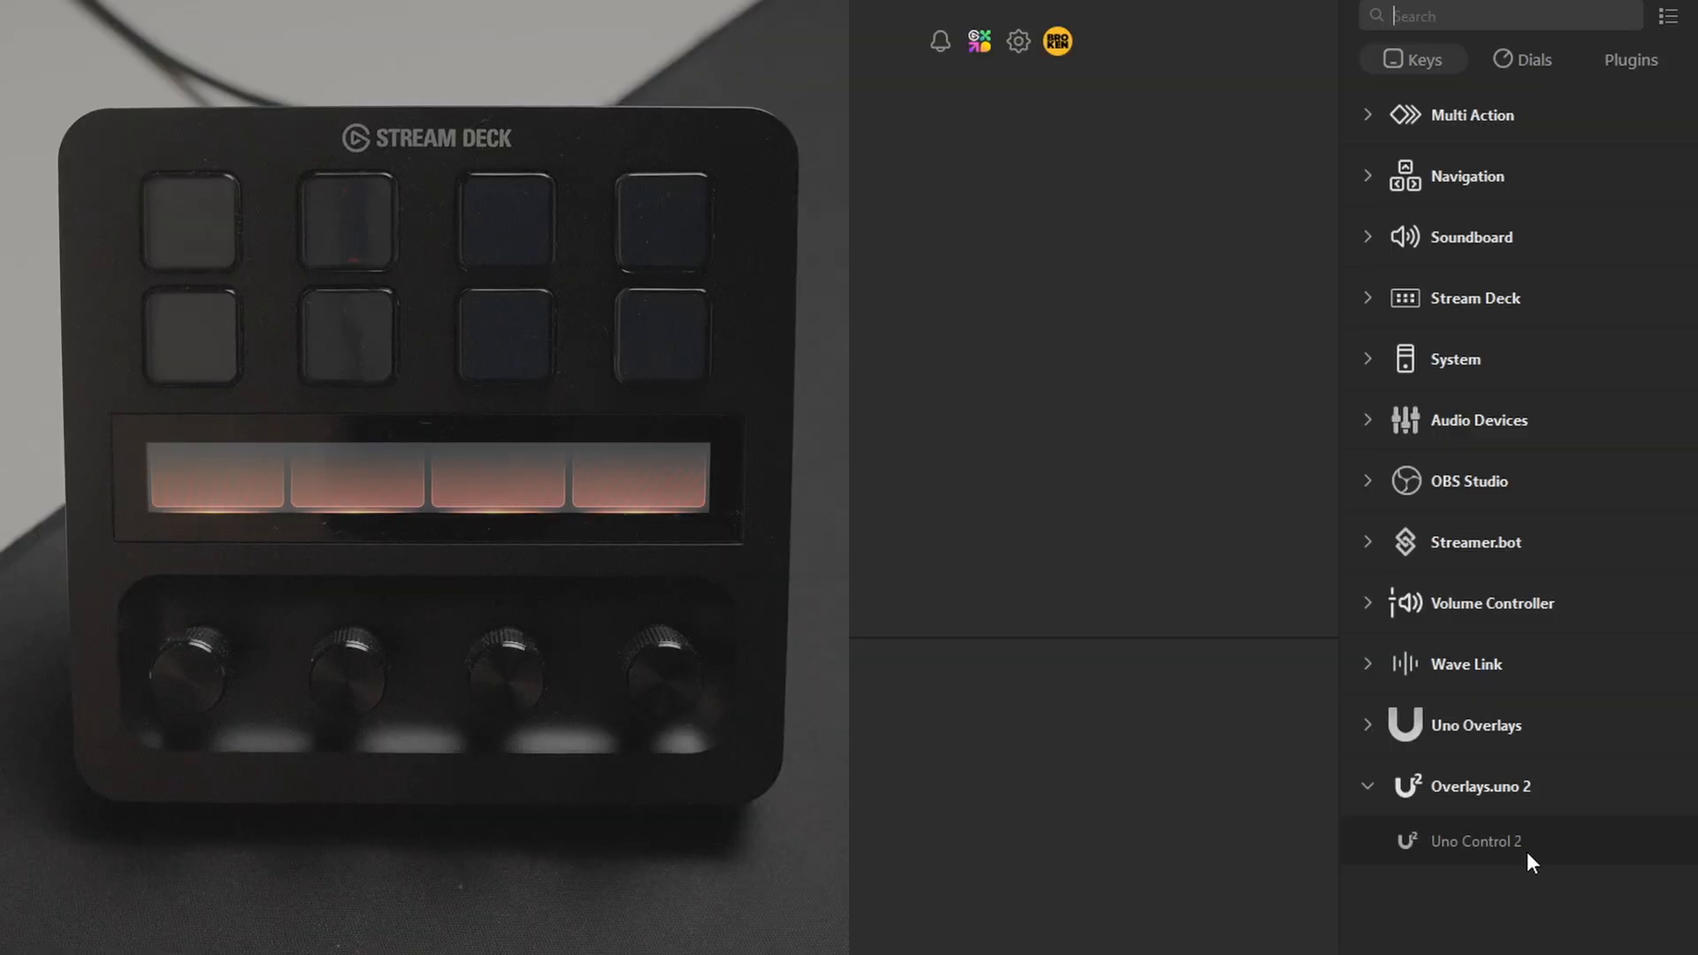
{"action": "left_click_drag", "start_coordinate": [1526, 851], "coordinate": [999, 266]}
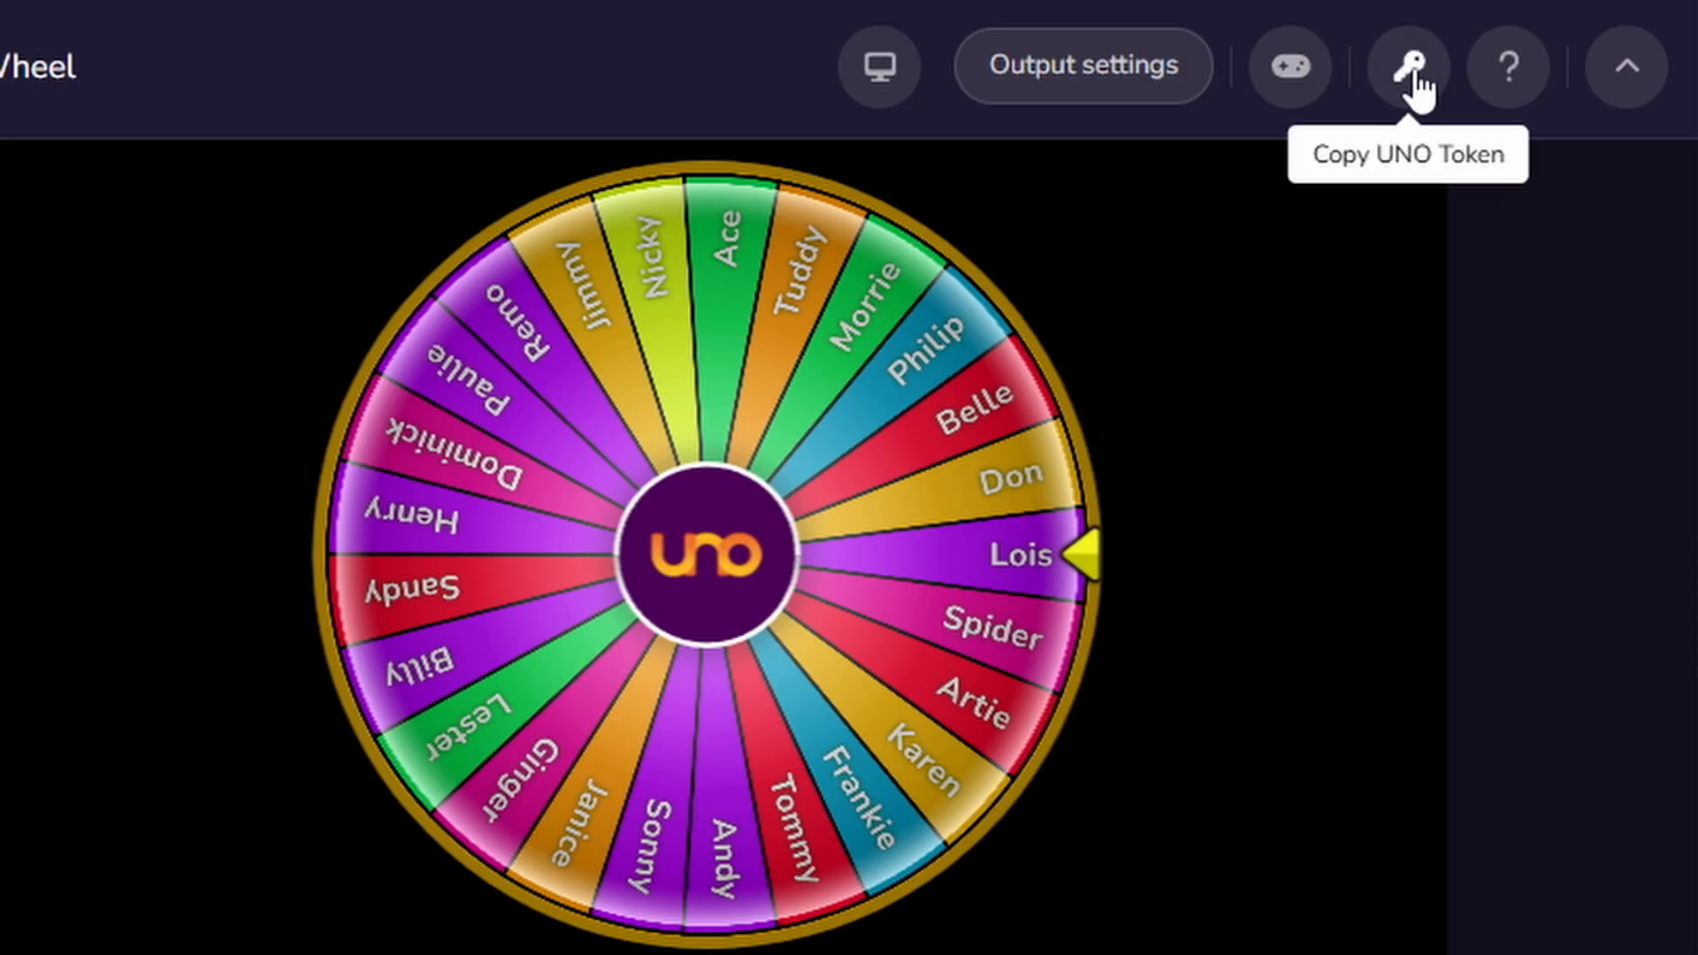
{"action": "left_click", "coordinate": [1412, 87]}
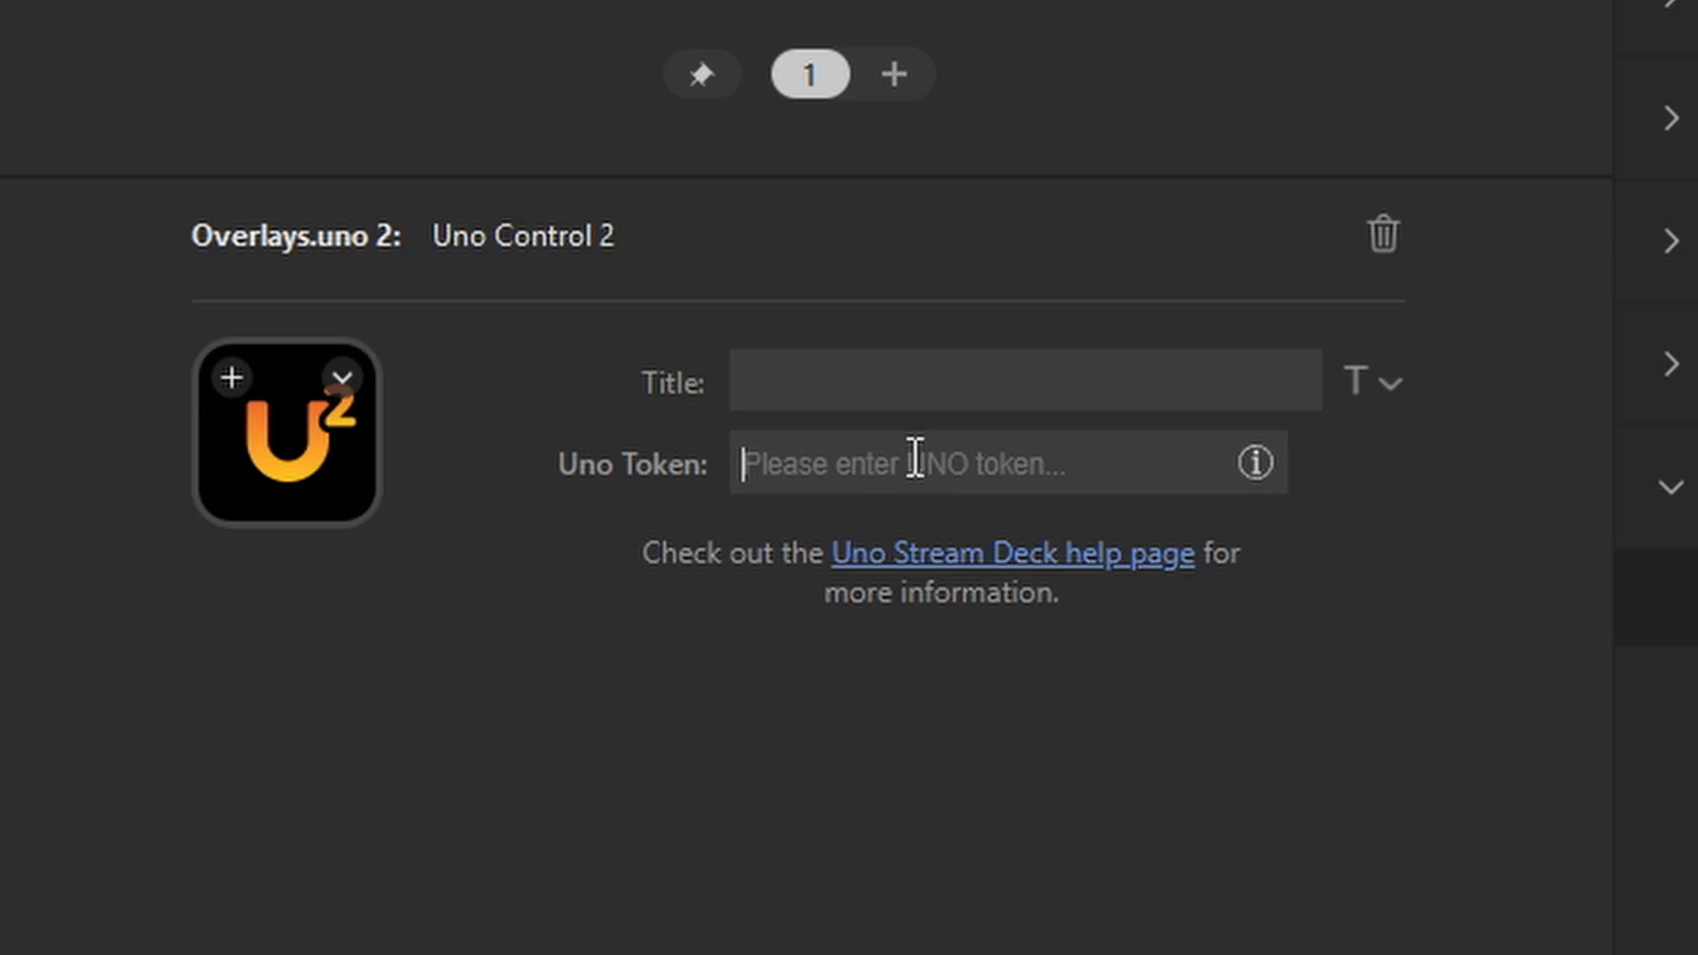
{"action": "key", "text": "ctrl+v"}
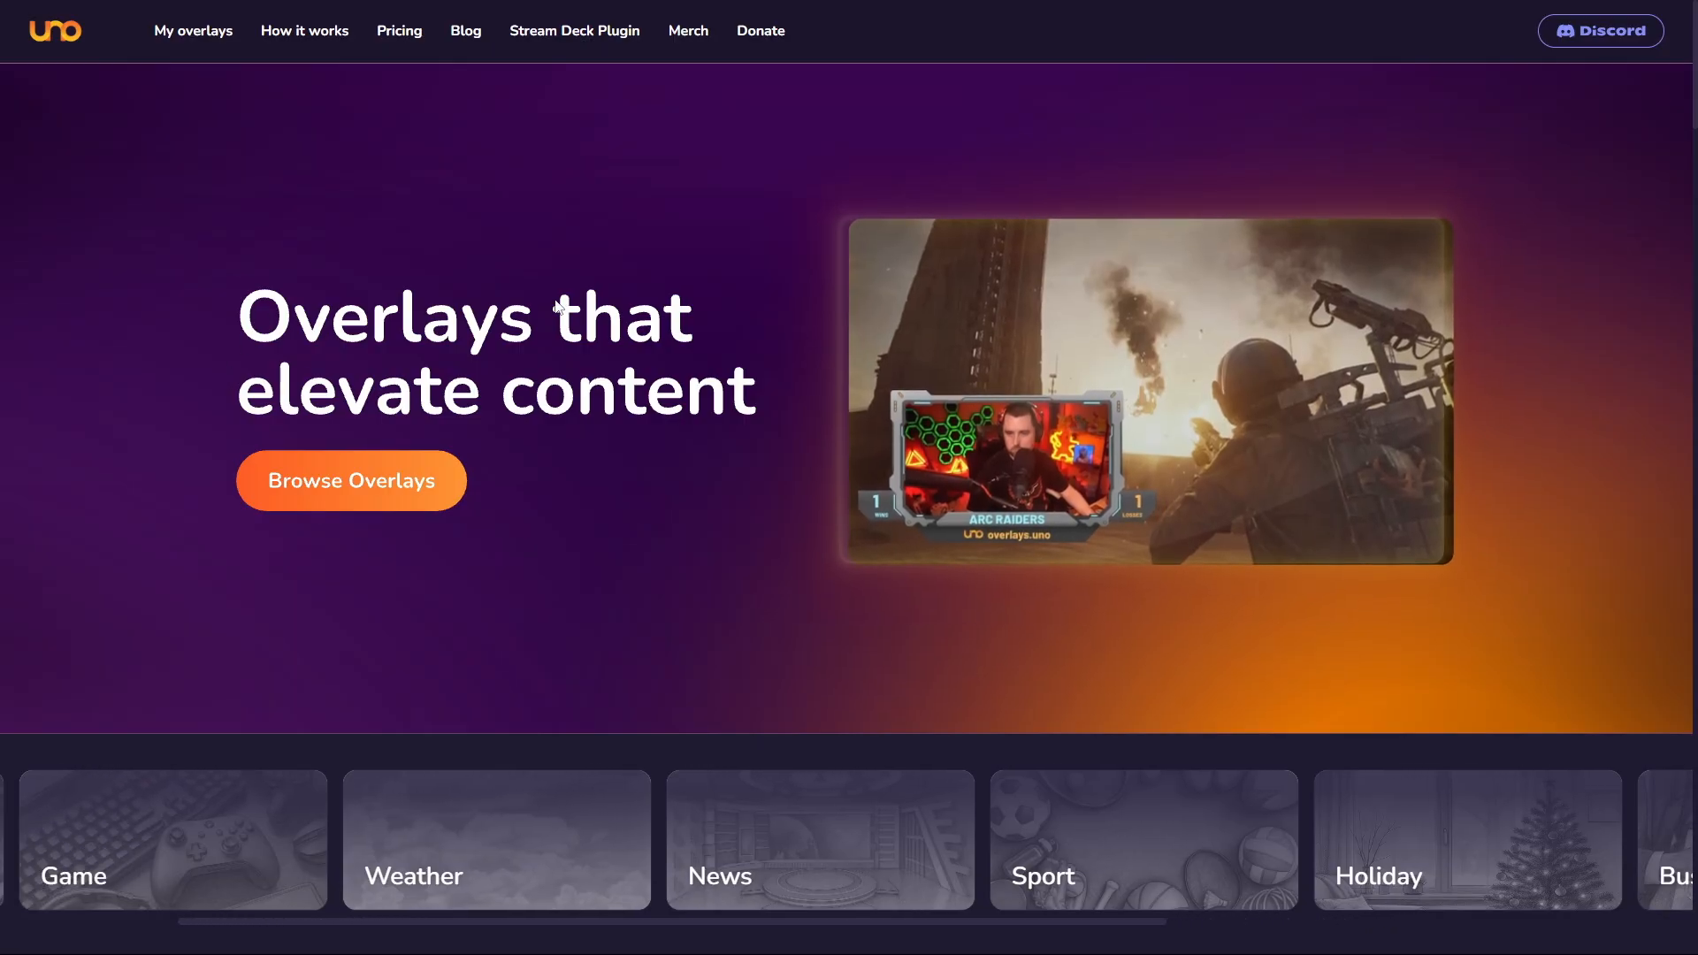
- Find the plugin's Elgato Marketplace listing through the uno Stream Deck Plugin page and open the plugin in Stream Deck
{"action": "left_click", "coordinate": [587, 44]}
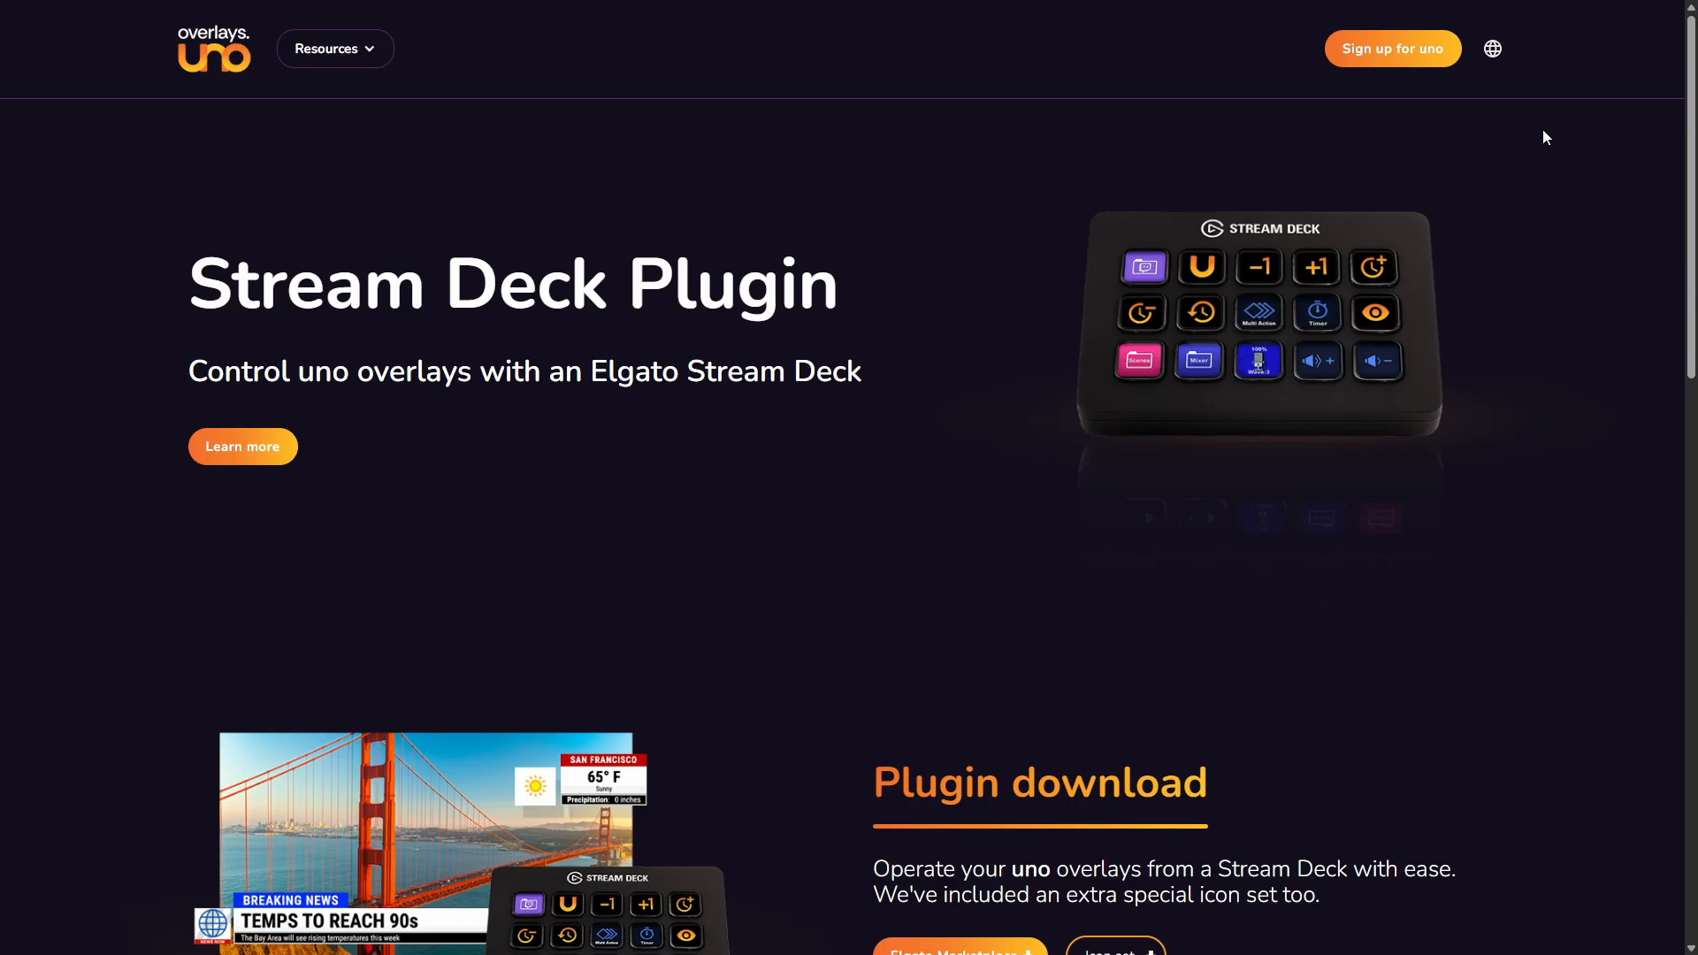
{"action": "left_click_drag", "start_coordinate": [1691, 148], "coordinate": [1691, 247]}
{"action": "scroll", "coordinate": [854, 478], "scroll_direction": "down", "scroll_amount": 3}
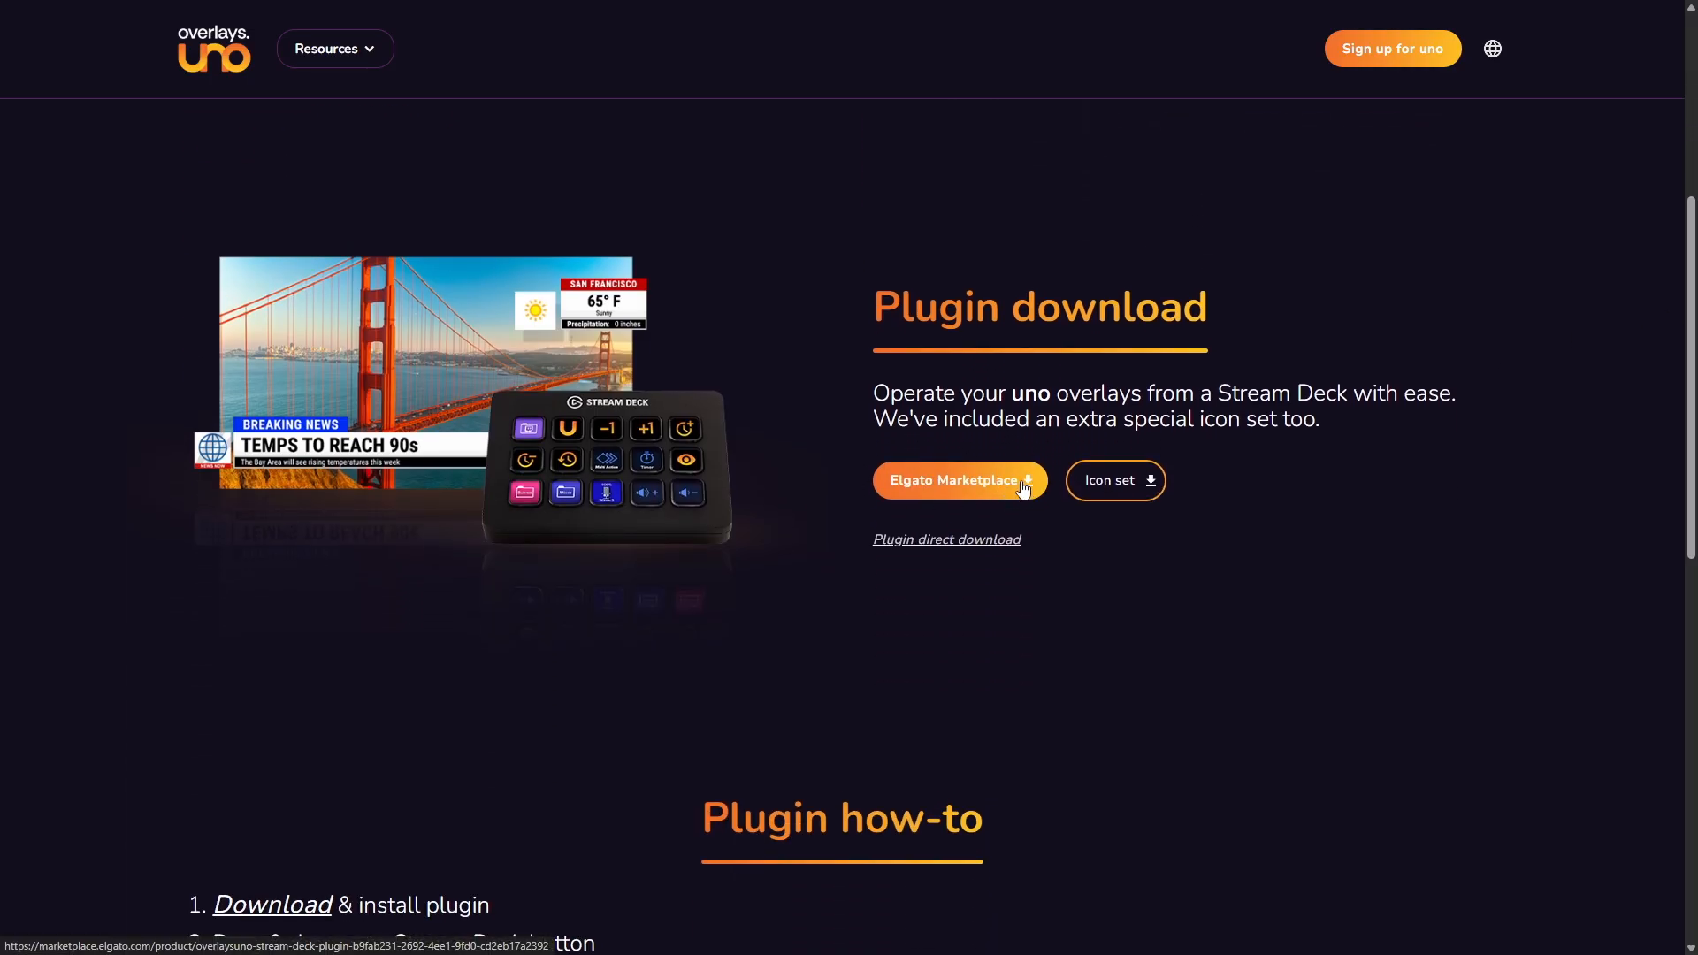
{"action": "left_click", "coordinate": [1014, 487]}
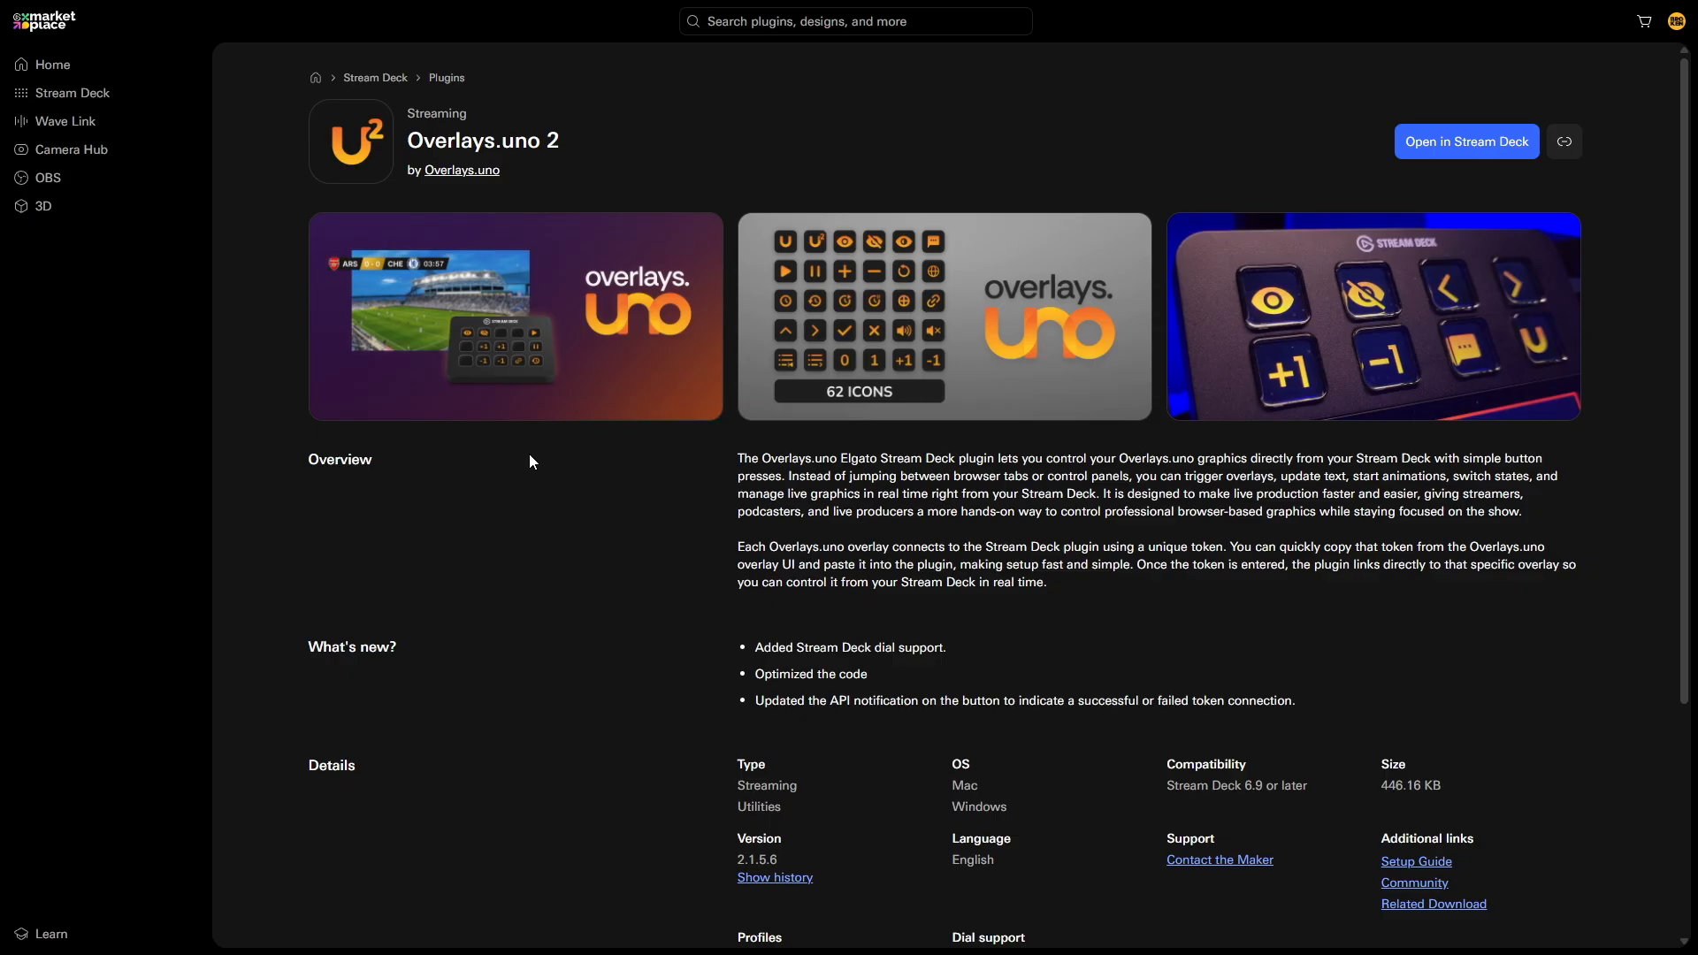
{"action": "left_click", "coordinate": [1487, 157]}
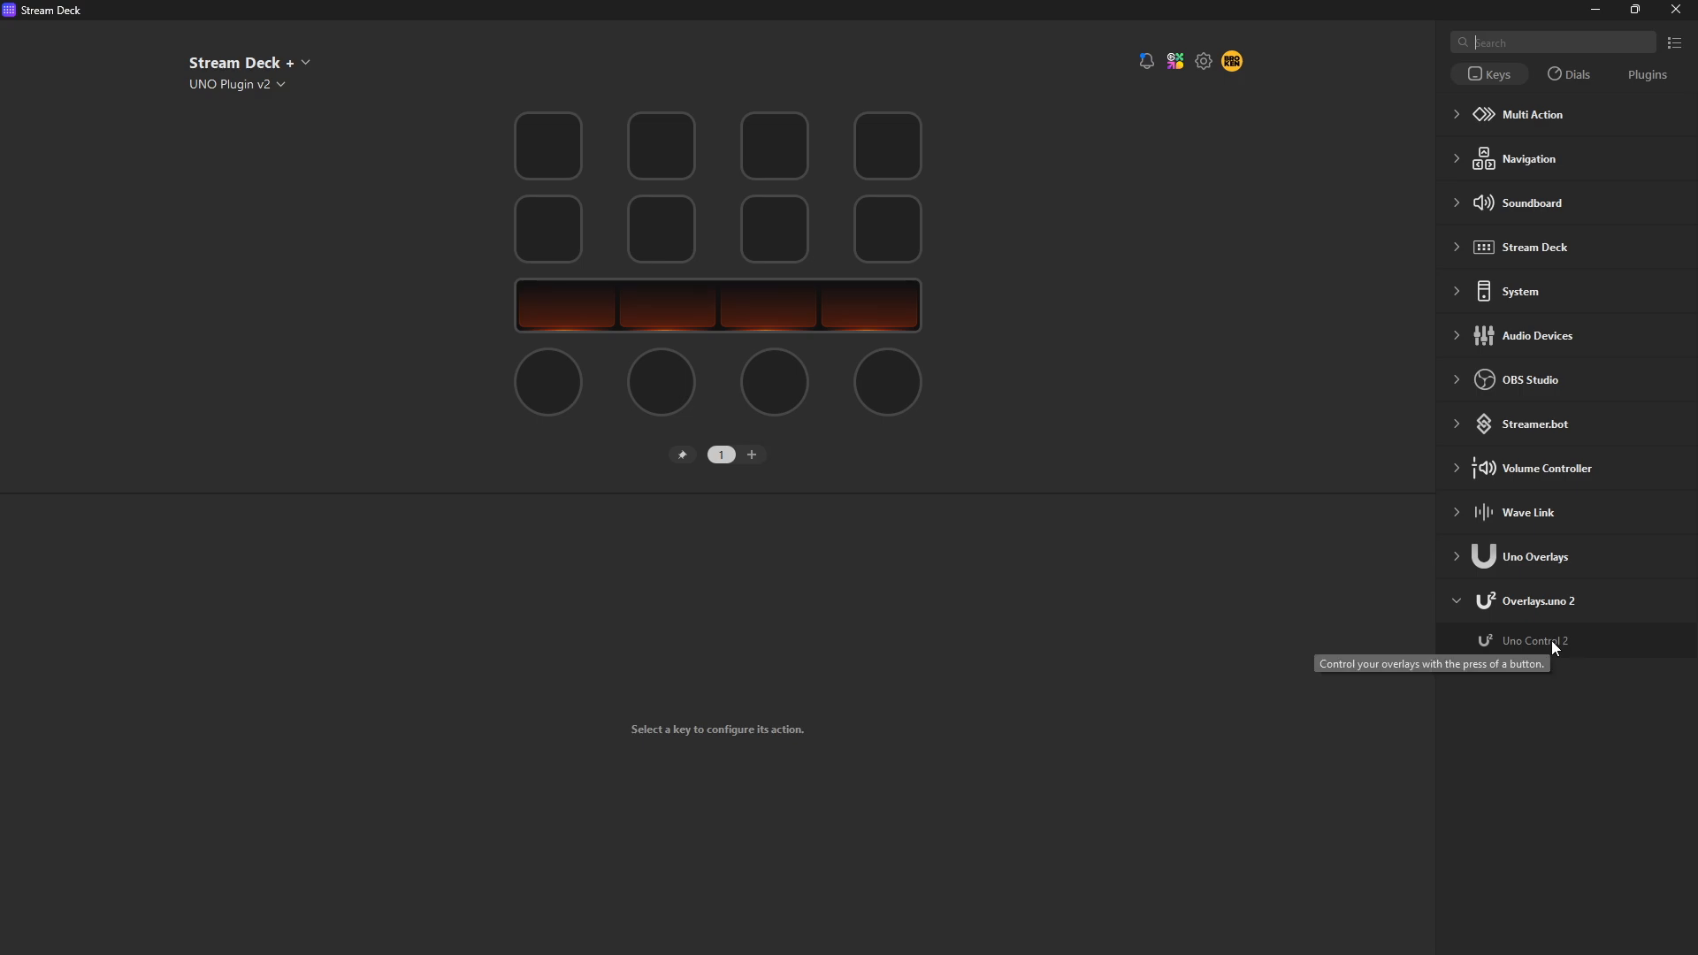
- Place the Overlays.uno 2 action Uno Control 2 on the first key of the UNO Plugin v2 profile
{"action": "left_click", "coordinate": [1472, 560]}
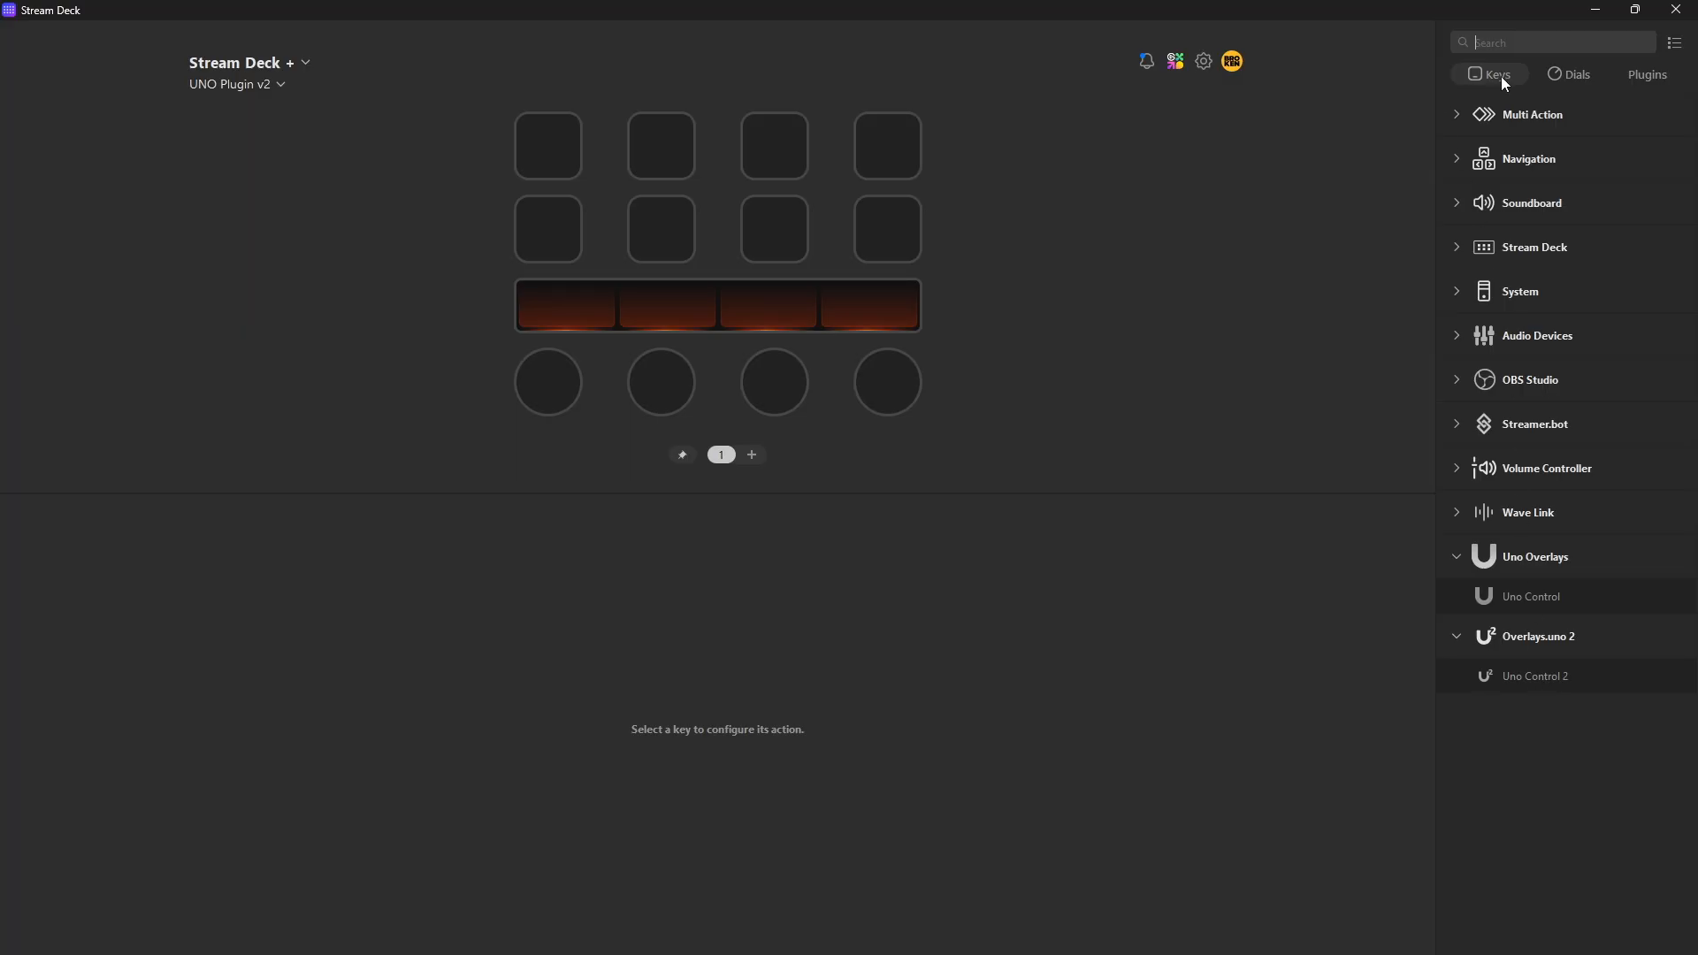
{"action": "left_click", "coordinate": [1575, 74]}
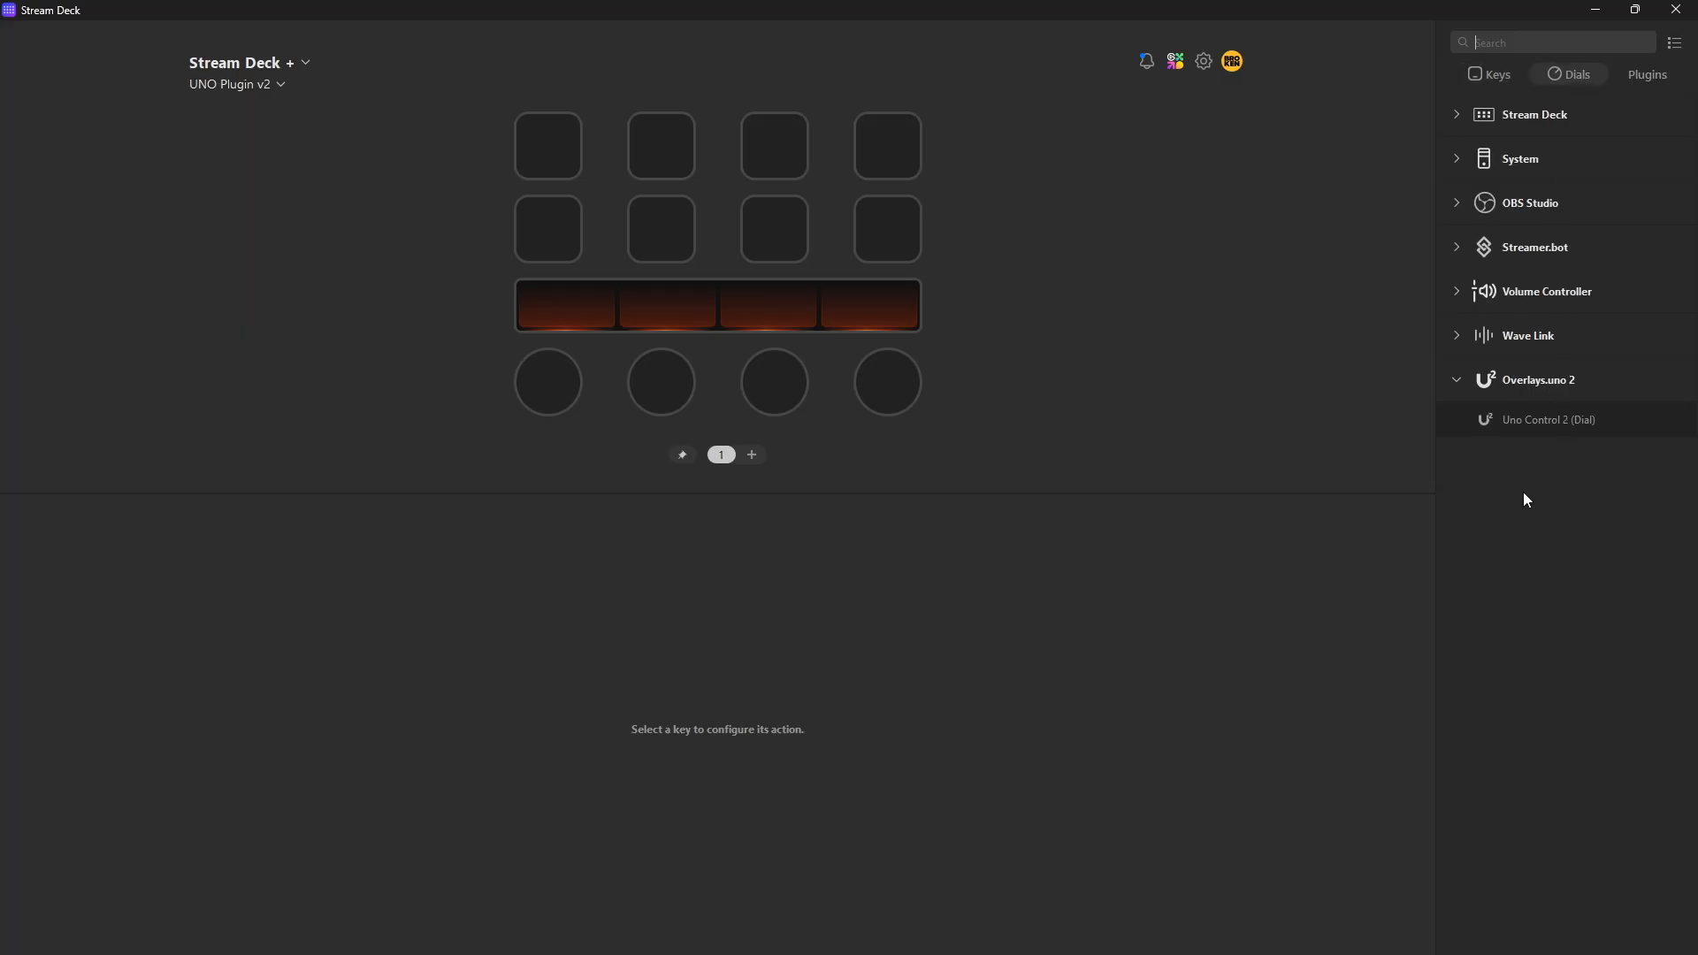
{"action": "left_click", "coordinate": [1500, 80]}
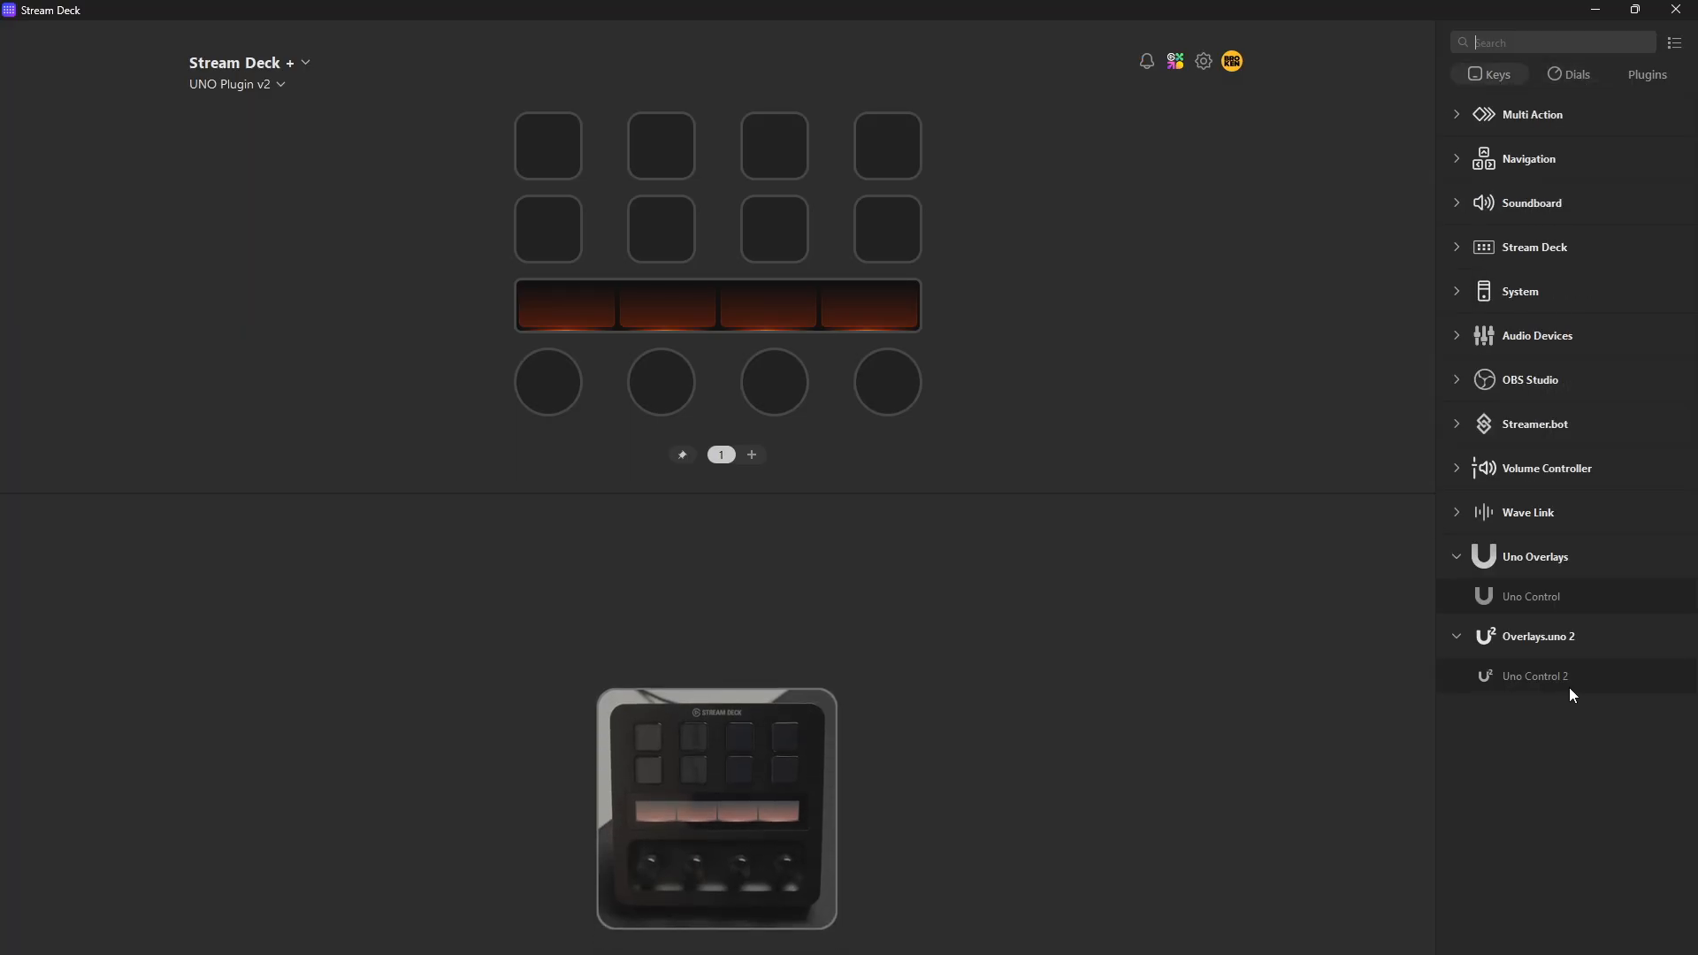
{"action": "left_click", "coordinate": [1456, 556]}
{"action": "left_click_drag", "start_coordinate": [1545, 646], "coordinate": [522, 167]}
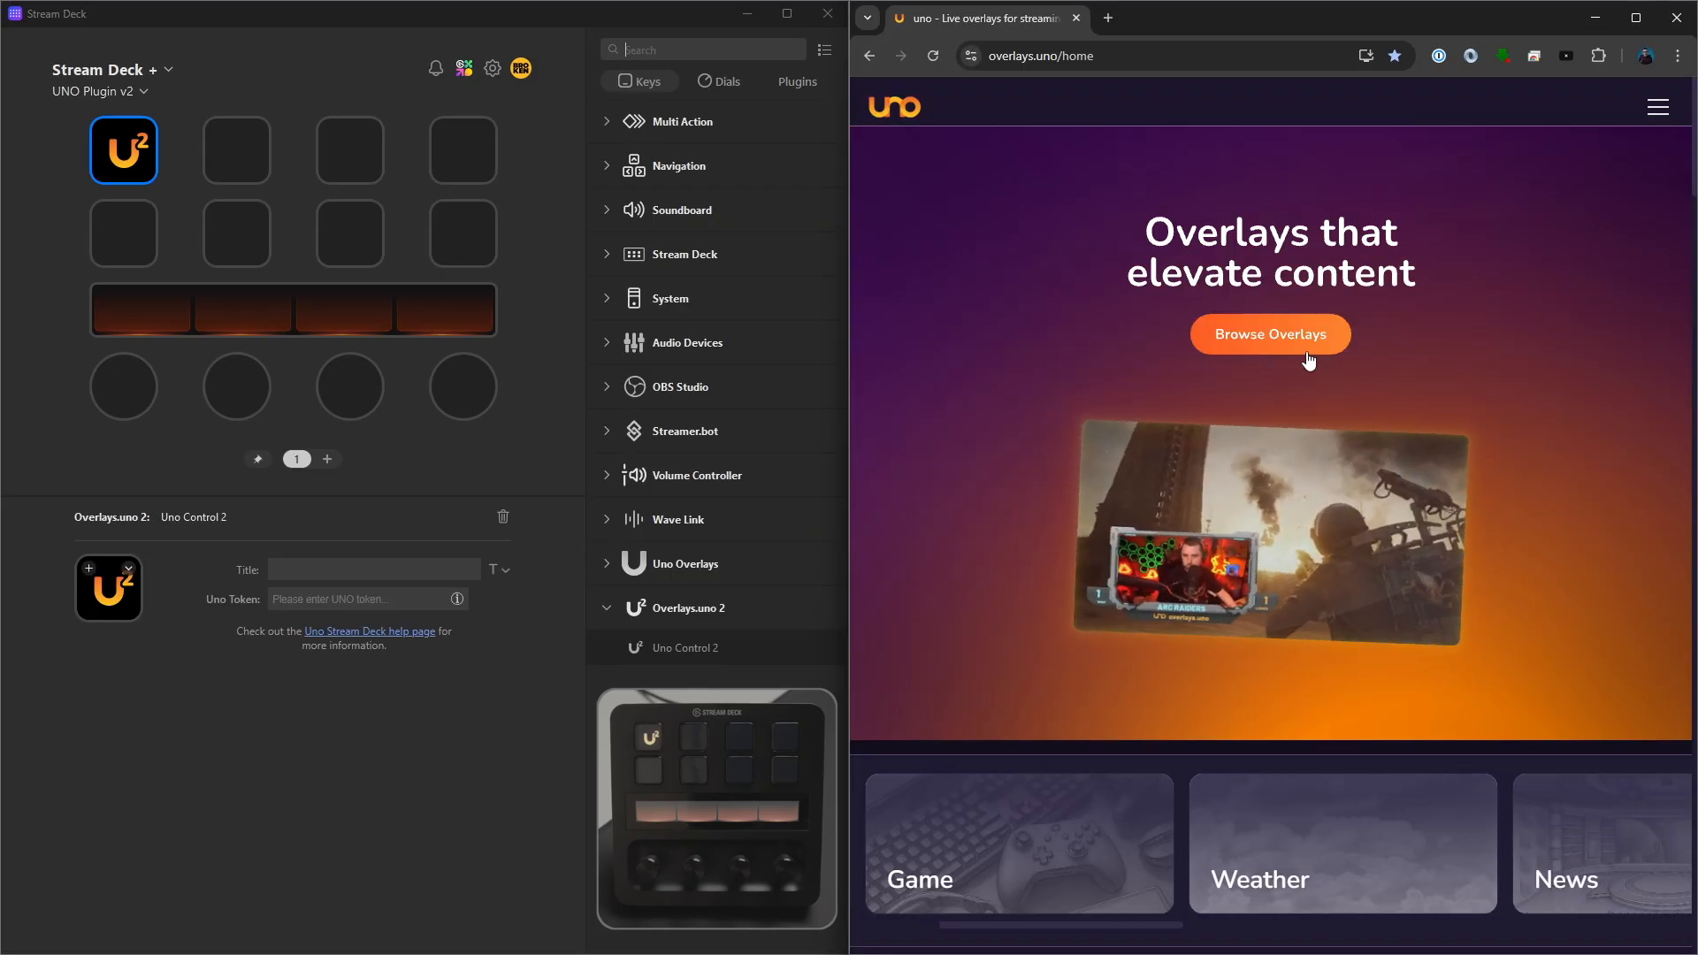
- Add the Spin The Wheel overlay from the uno library to My Overlays and open its control page
{"action": "left_click", "coordinate": [1274, 336]}
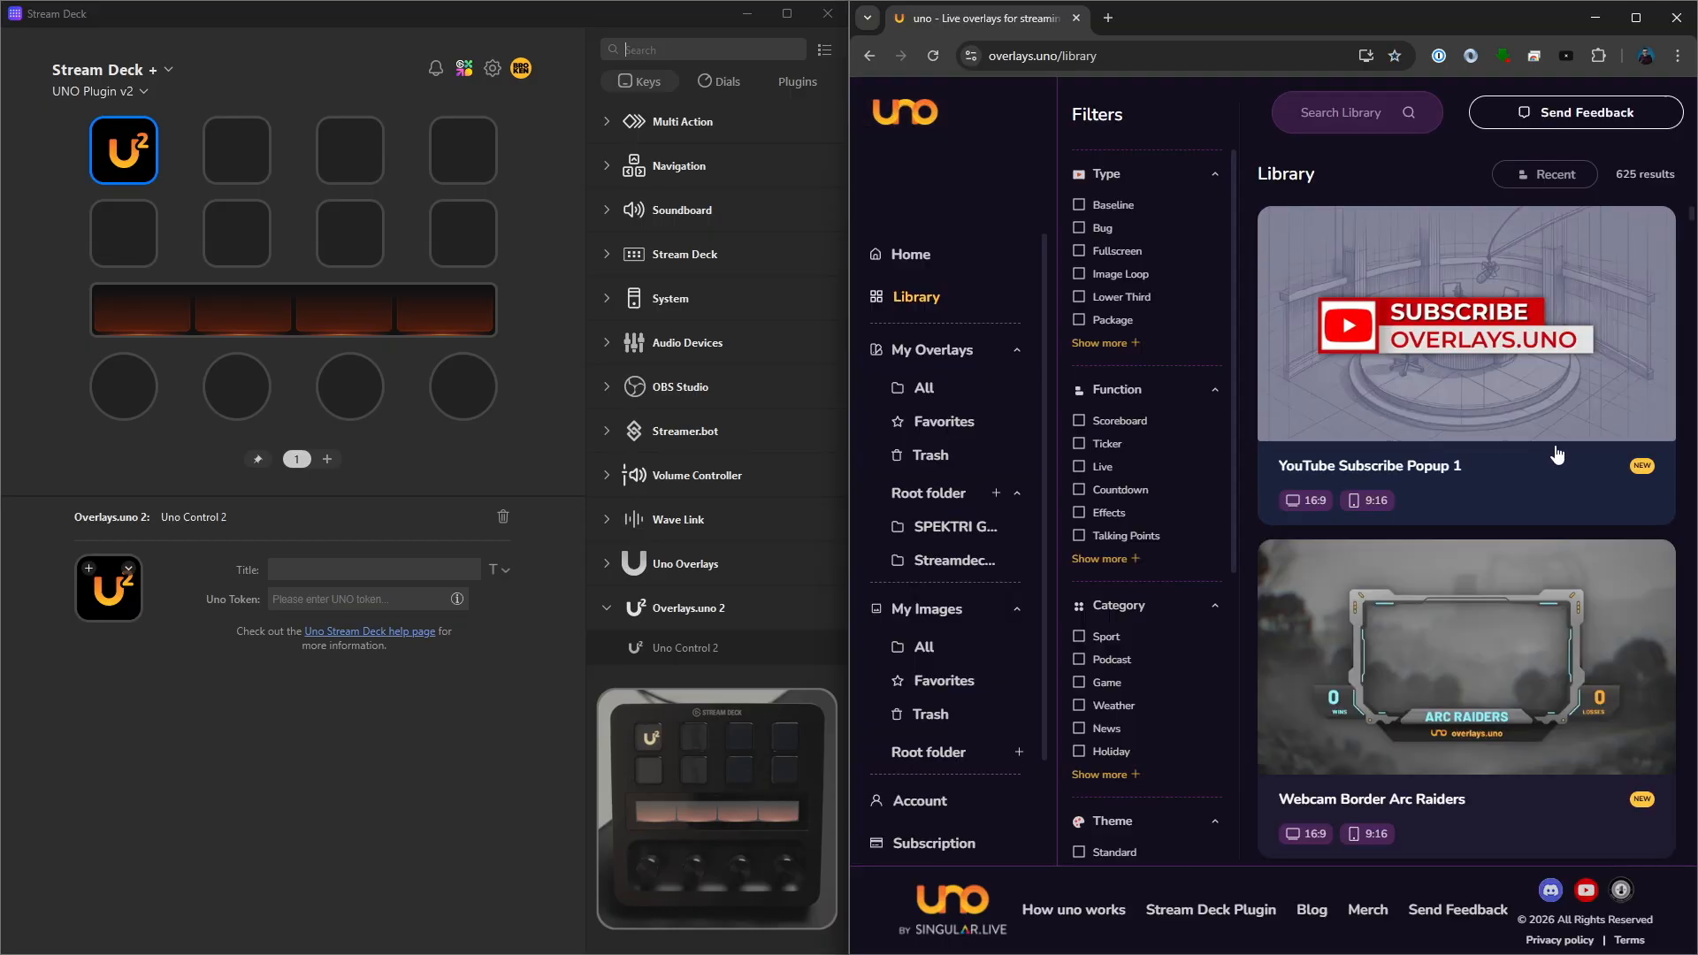
{"action": "scroll", "coordinate": [1503, 478], "scroll_direction": "down", "scroll_amount": 13}
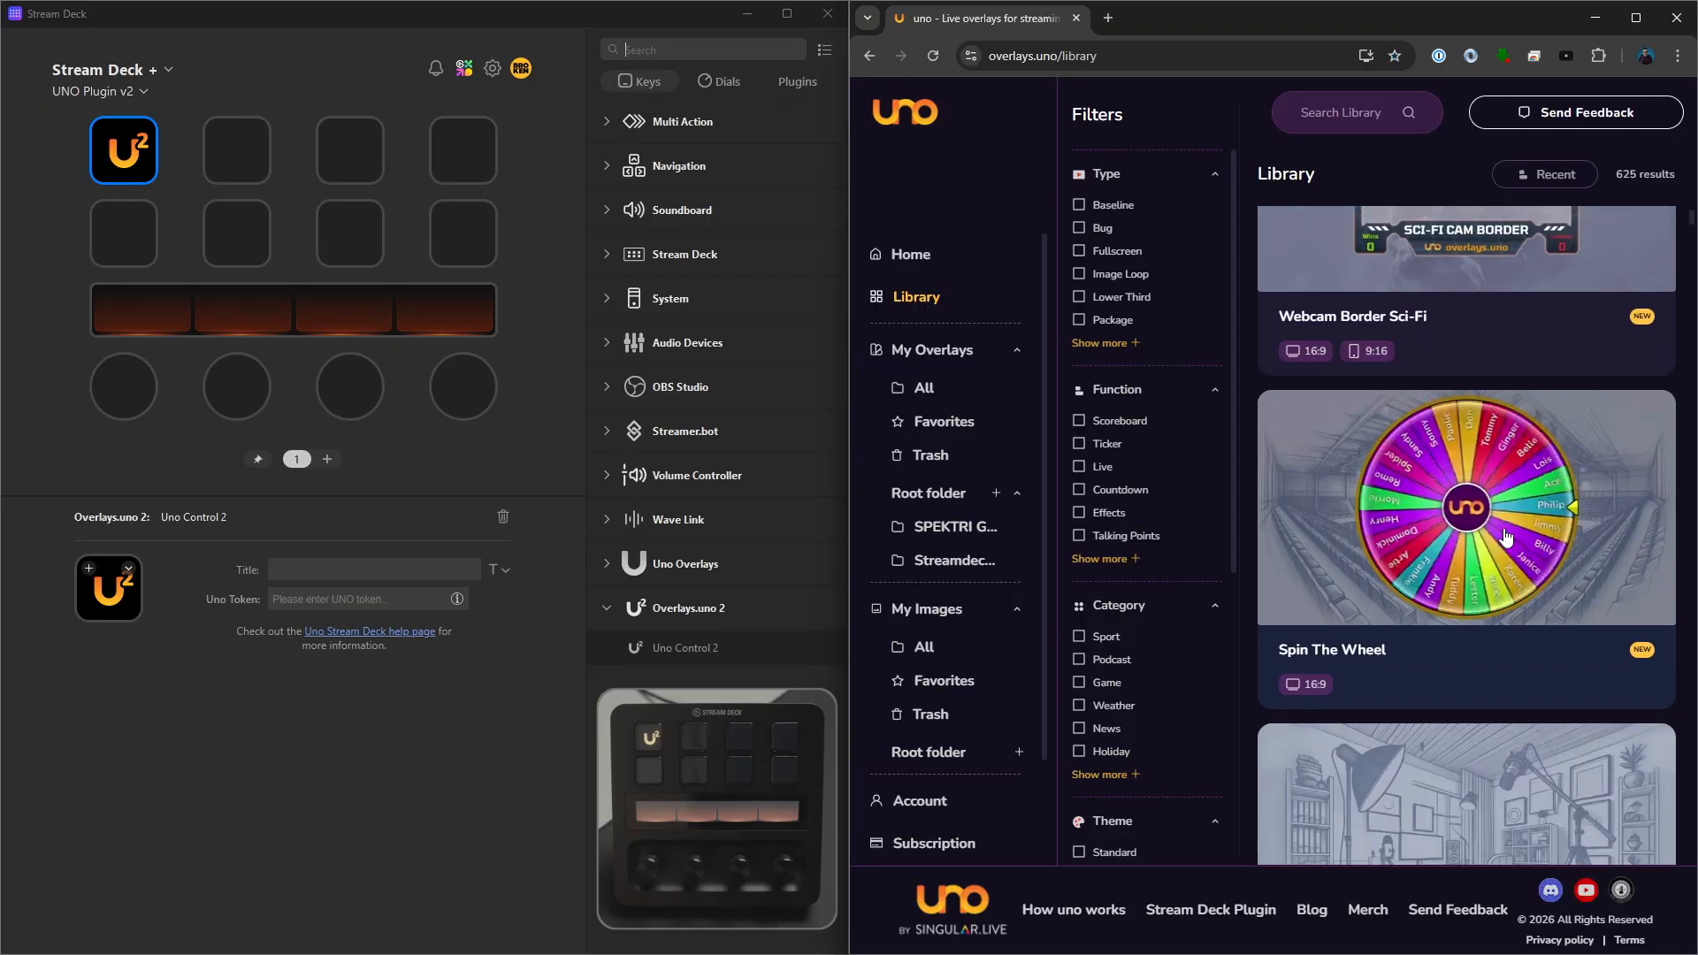
{"action": "left_click", "coordinate": [1517, 563]}
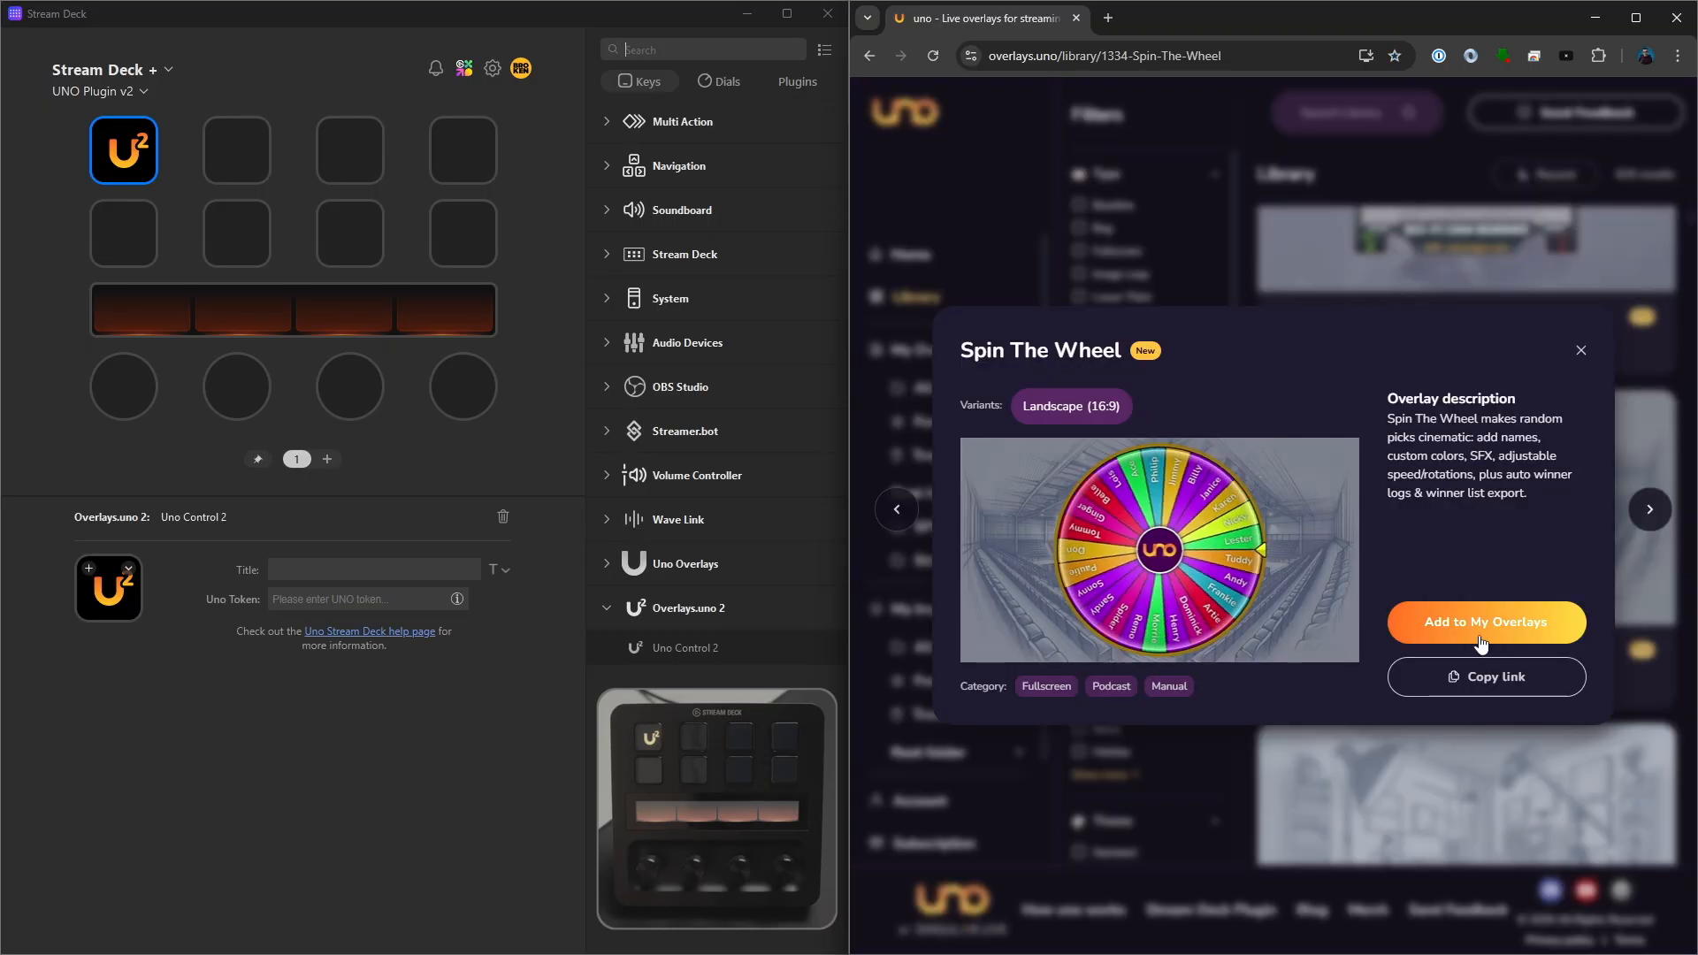
{"action": "left_click", "coordinate": [1483, 622]}
{"action": "left_click", "coordinate": [925, 359]}
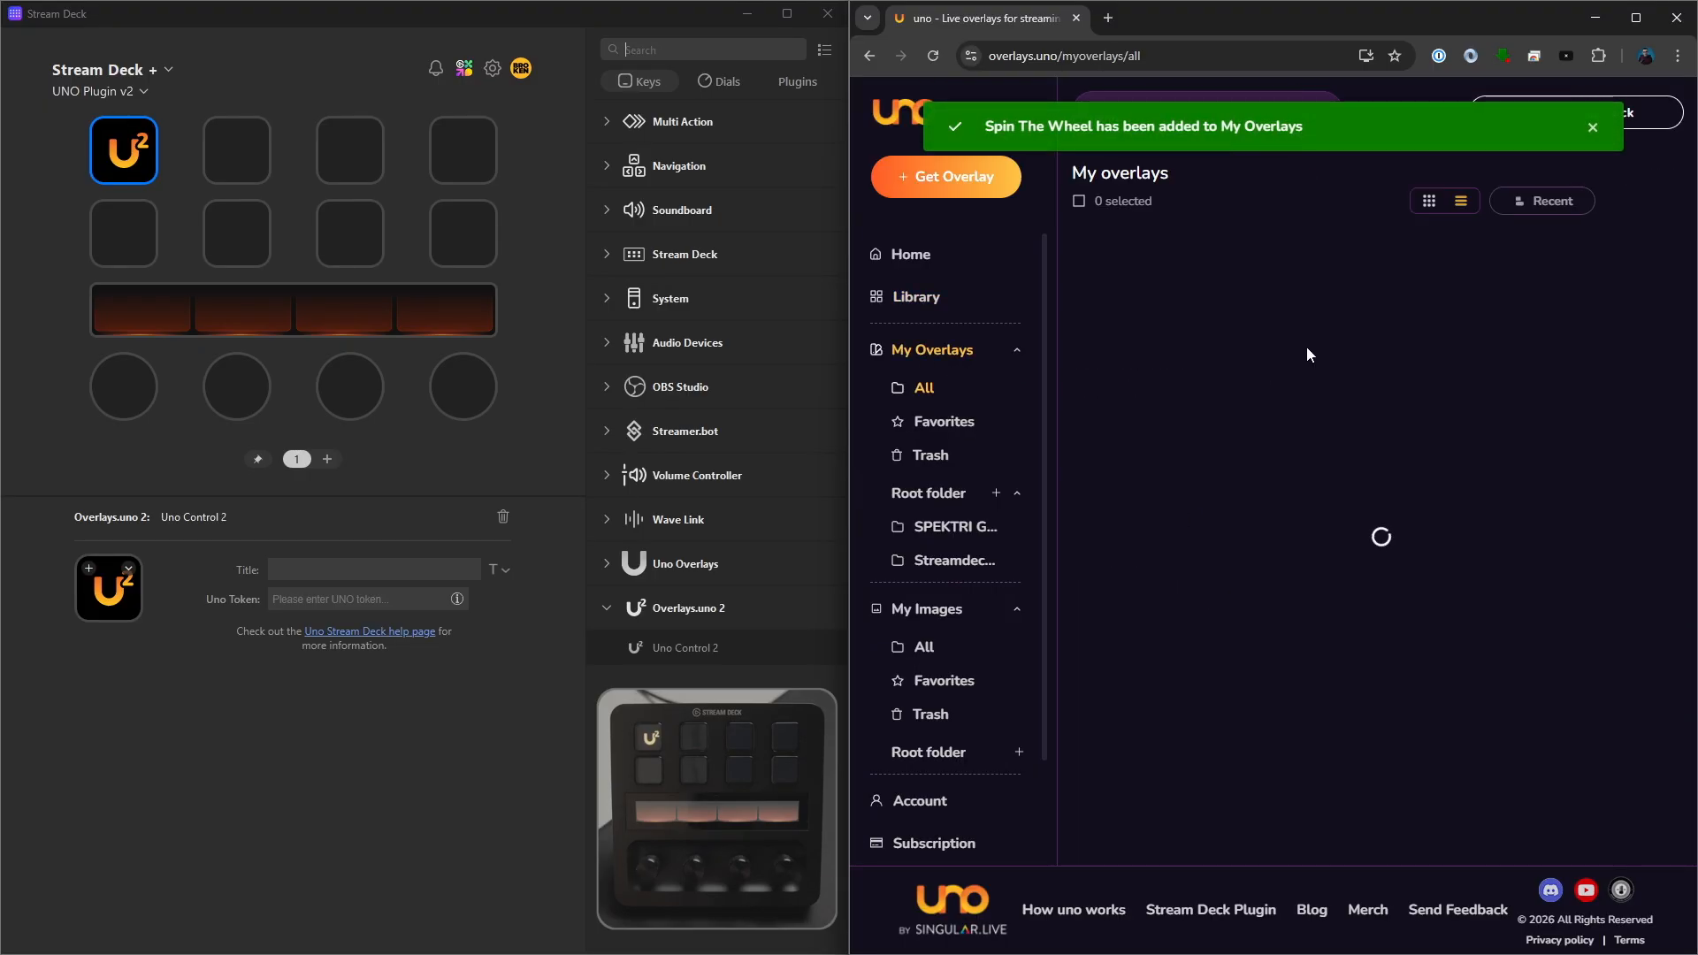
{"action": "left_click", "coordinate": [1186, 321]}
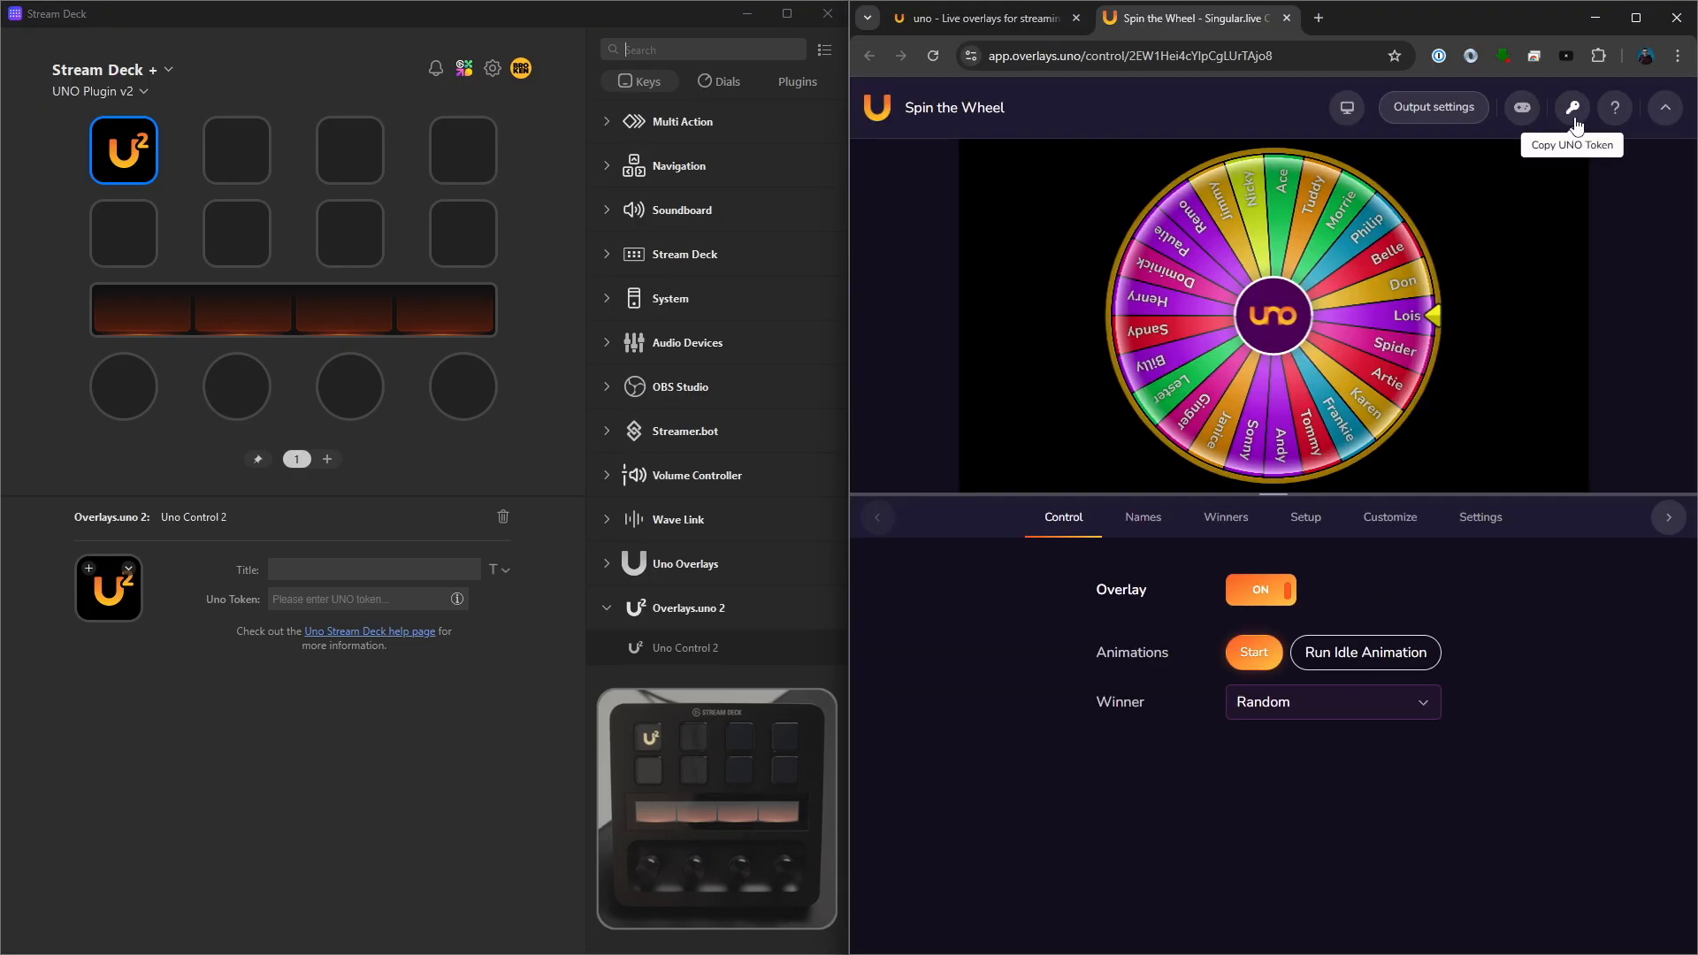
- Copy the wheel overlay's UNO token into the first key's Uno Token field and set the key's action to Start
{"action": "left_click", "coordinate": [1573, 107]}
{"action": "left_click", "coordinate": [217, 599]}
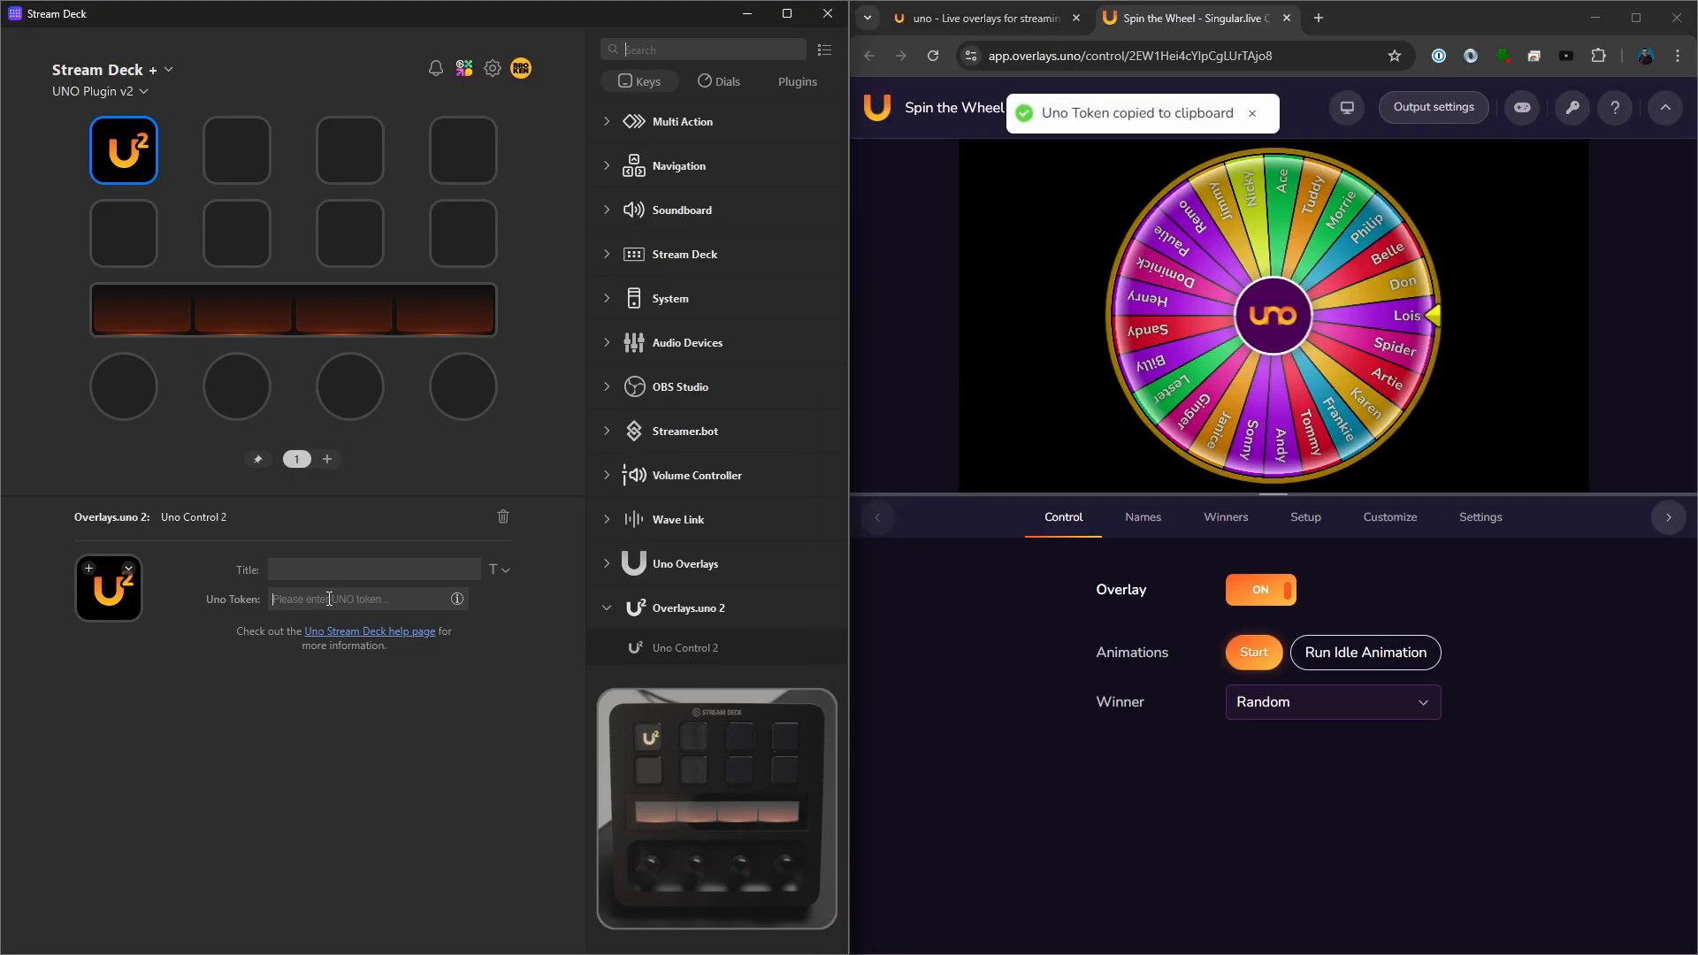
{"action": "key", "text": "ctrl+v"}
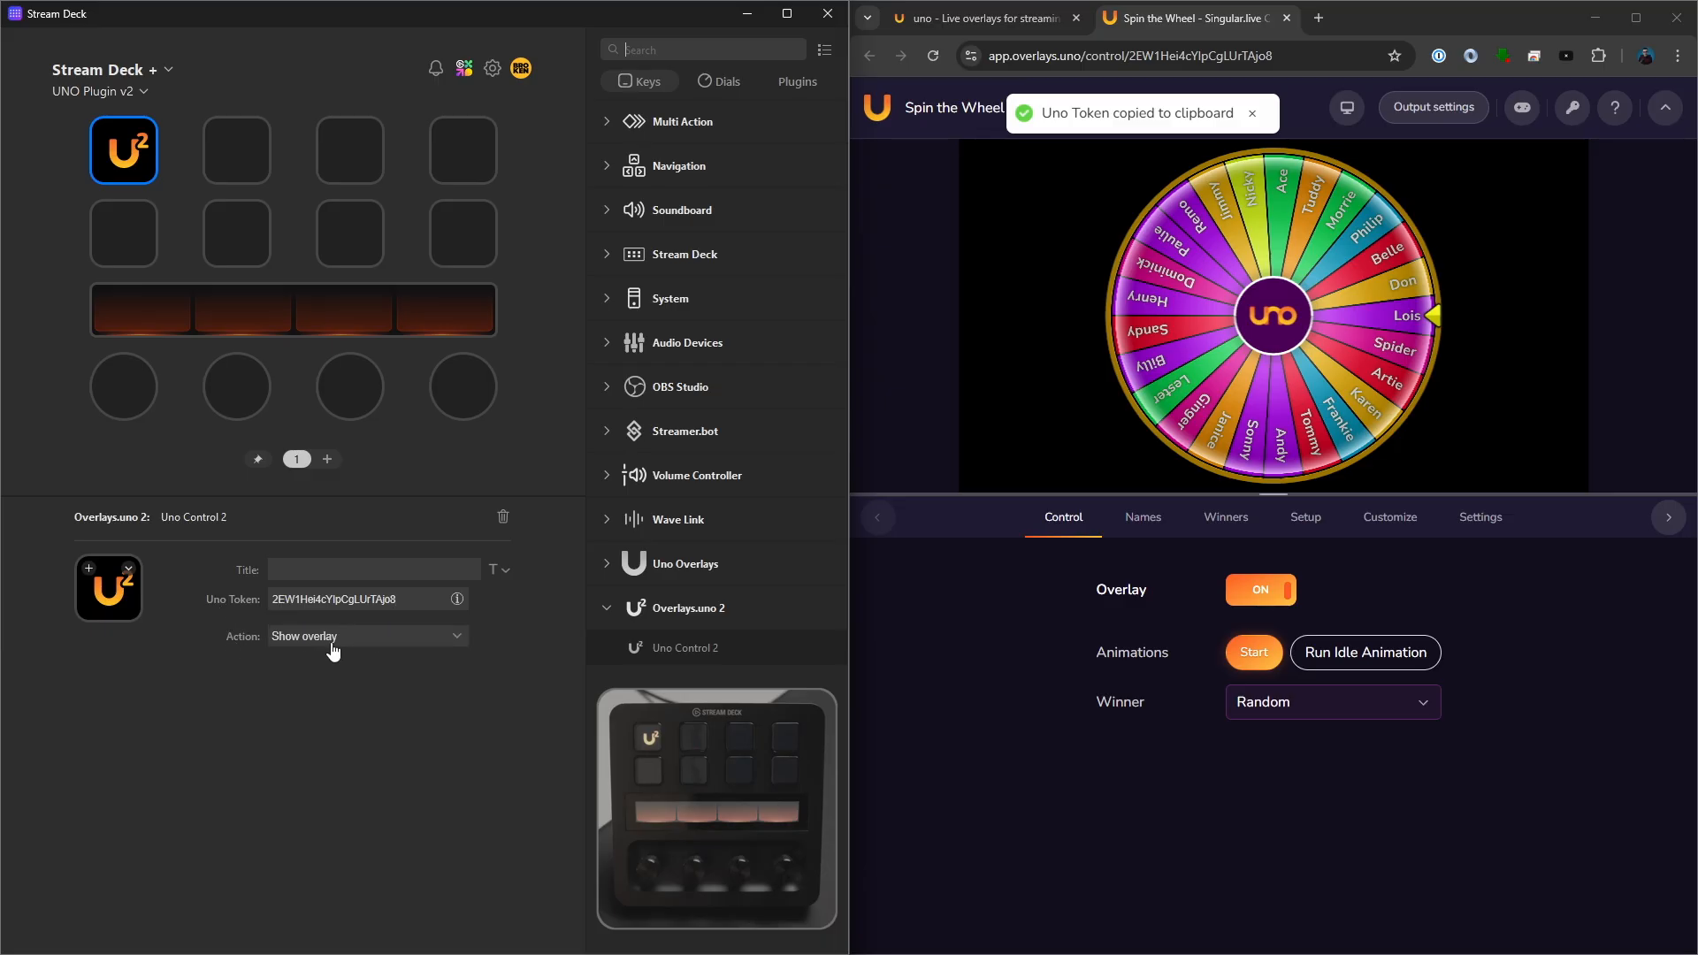
{"action": "left_click", "coordinate": [337, 638]}
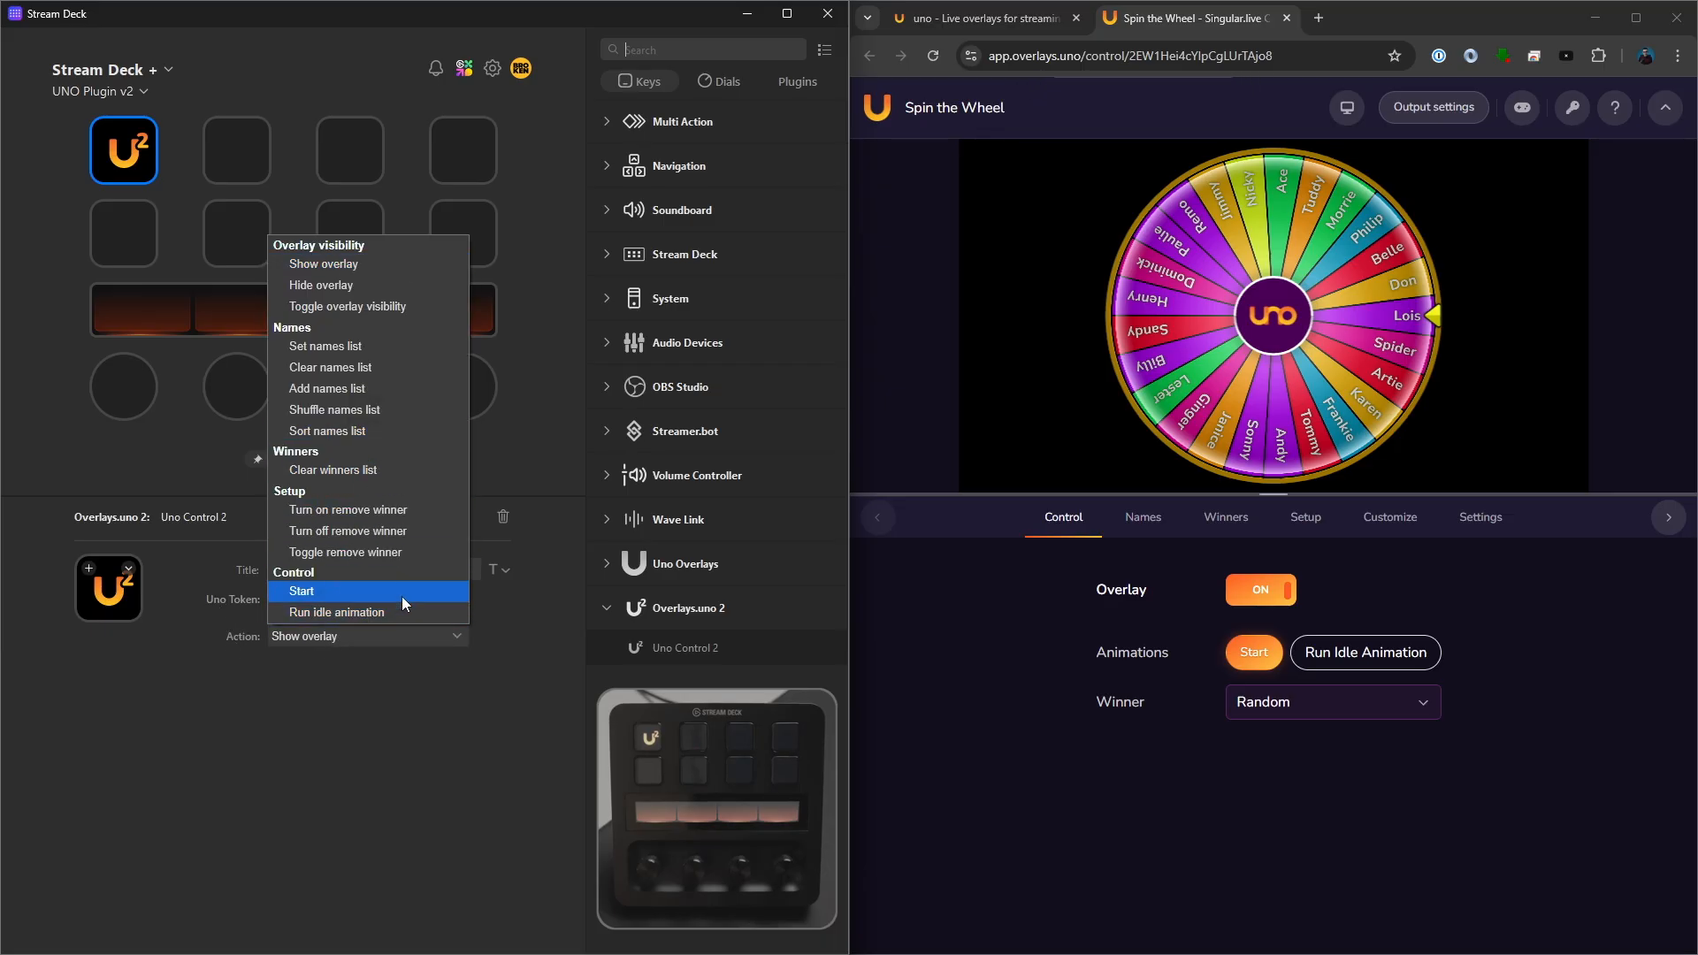
{"action": "left_click", "coordinate": [352, 594]}
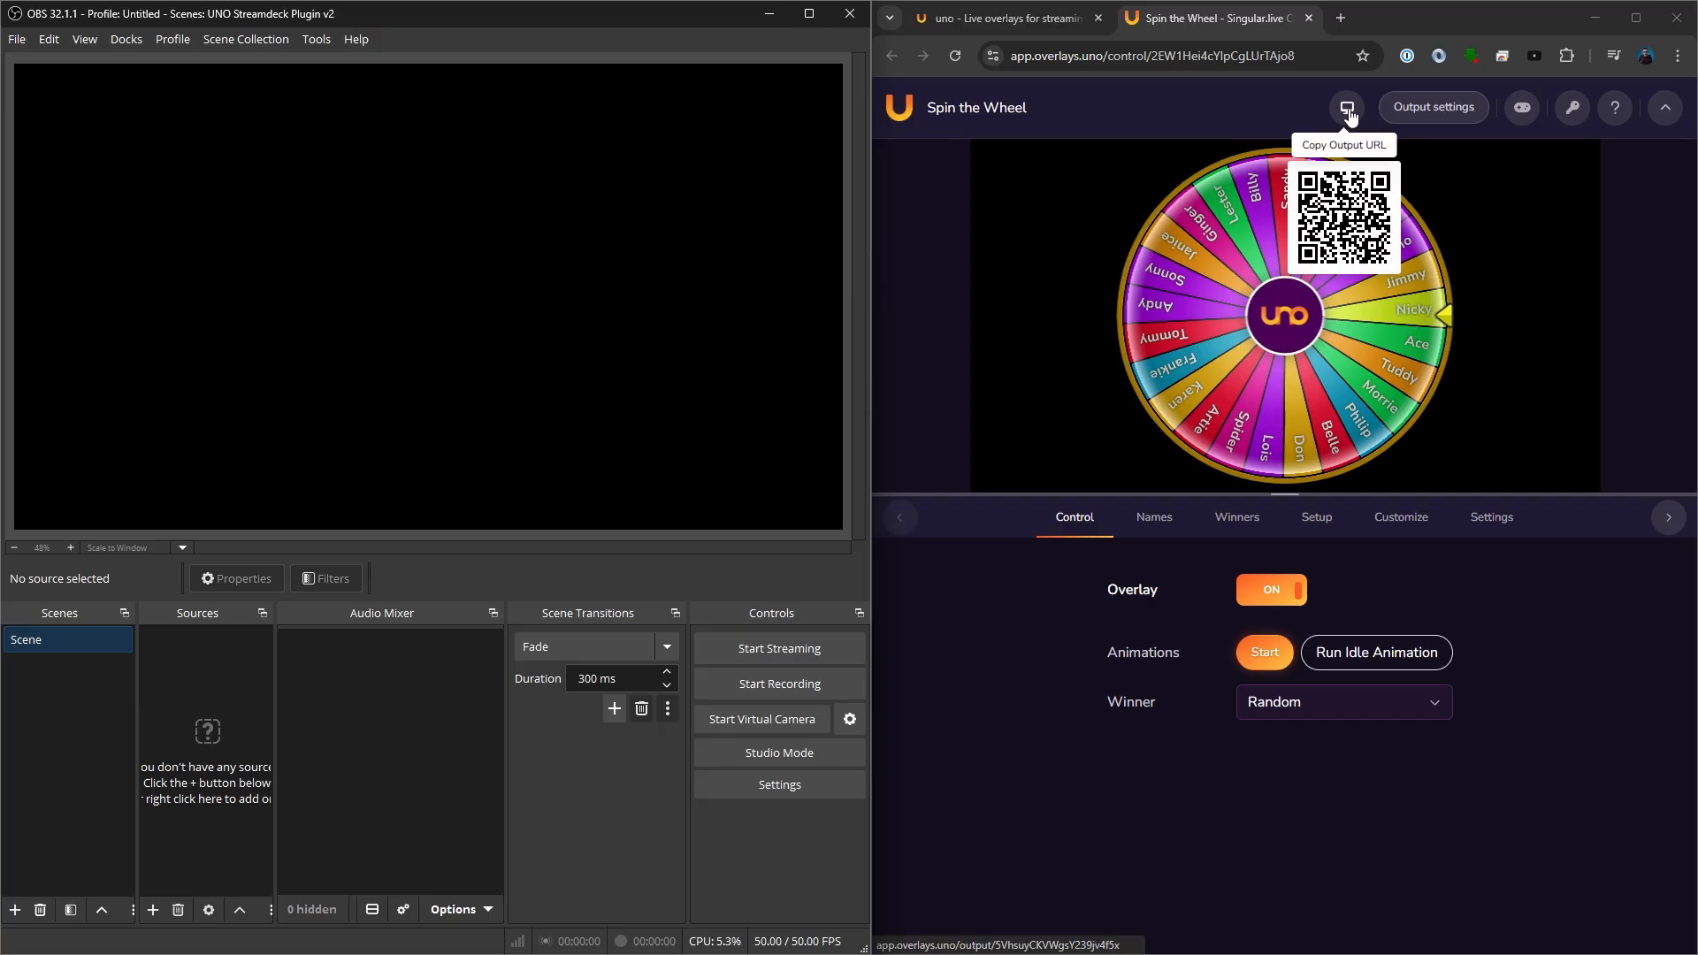
- Add the Spin the Wheel overlay's output URL to the OBS scene as a source
{"action": "left_click_drag", "start_coordinate": [1359, 115], "coordinate": [220, 692]}
{"action": "left_click", "coordinate": [558, 527]}
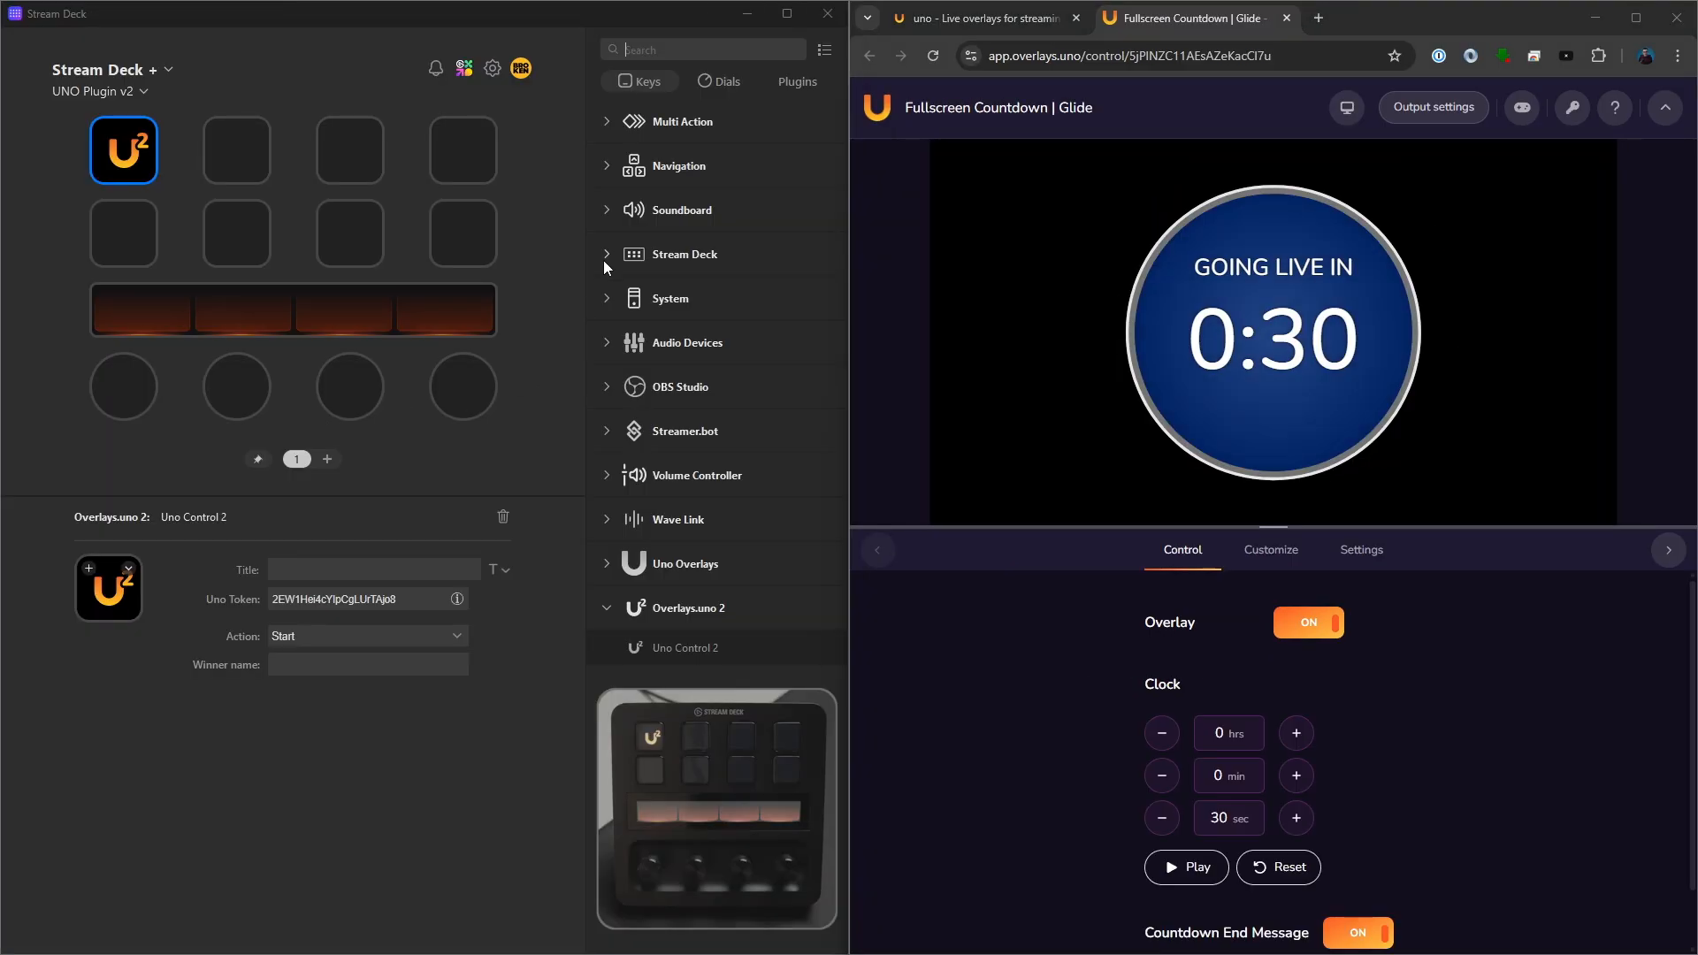
- Place Uno Control 2 (Dial) on the first dial and paste in the UNO token from the Fullscreen Countdown | Glide overlay
{"action": "left_click", "coordinate": [721, 84]}
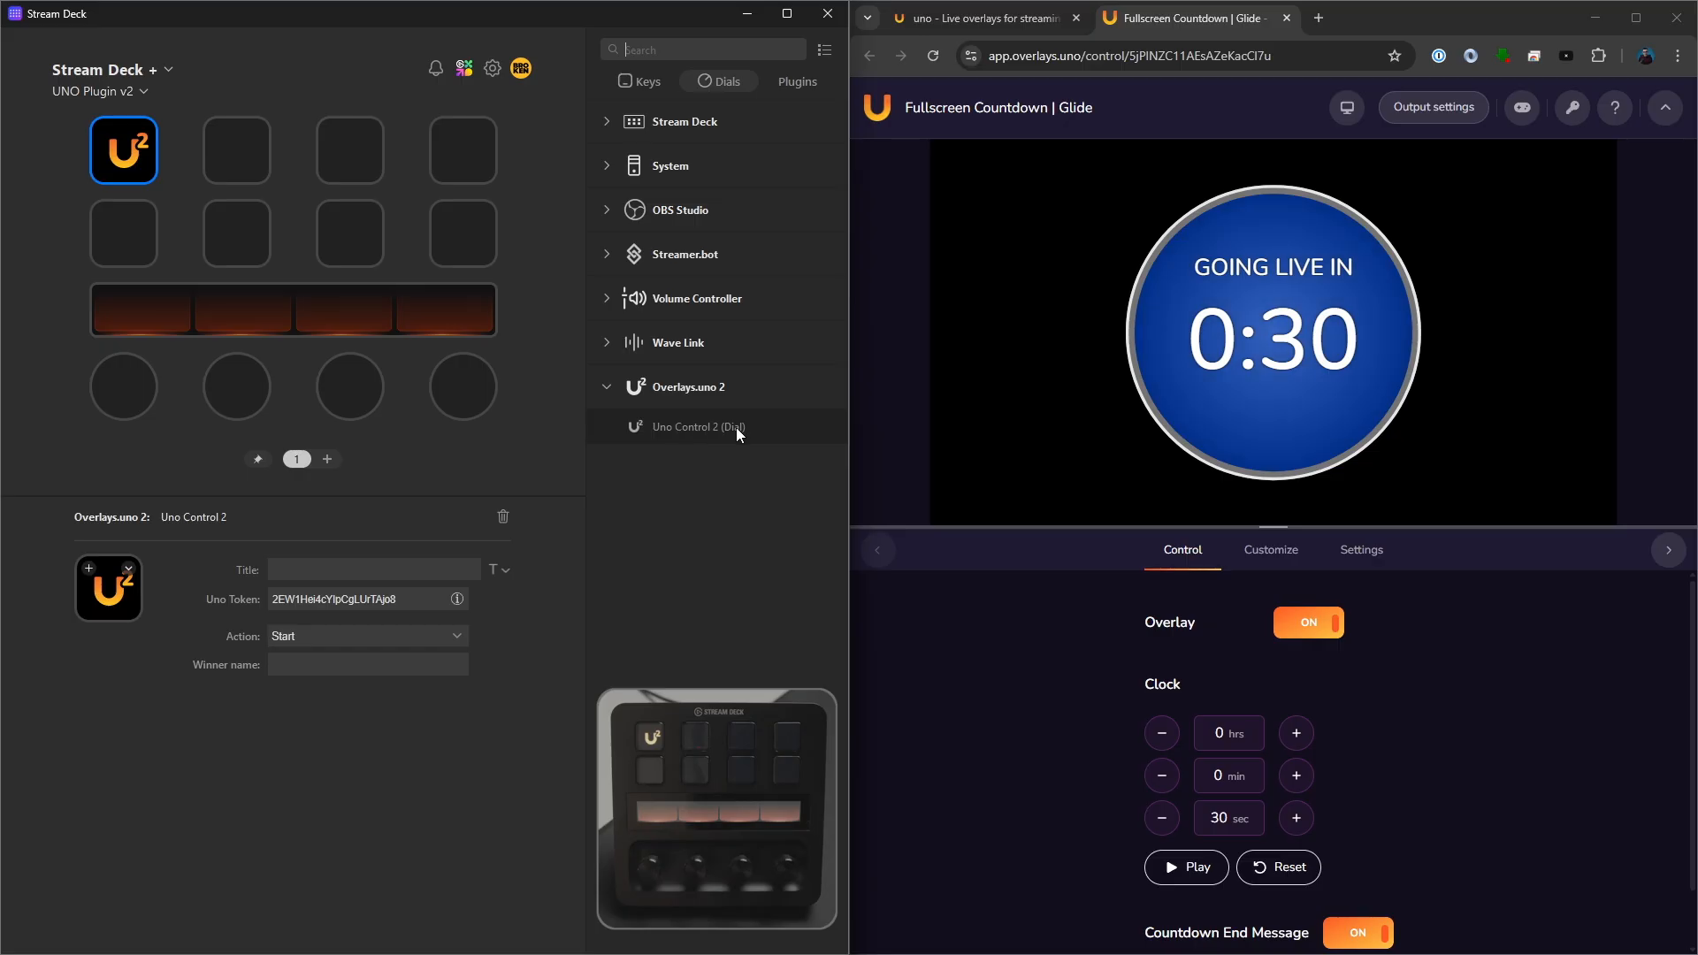
{"action": "left_click_drag", "start_coordinate": [736, 427], "coordinate": [124, 396]}
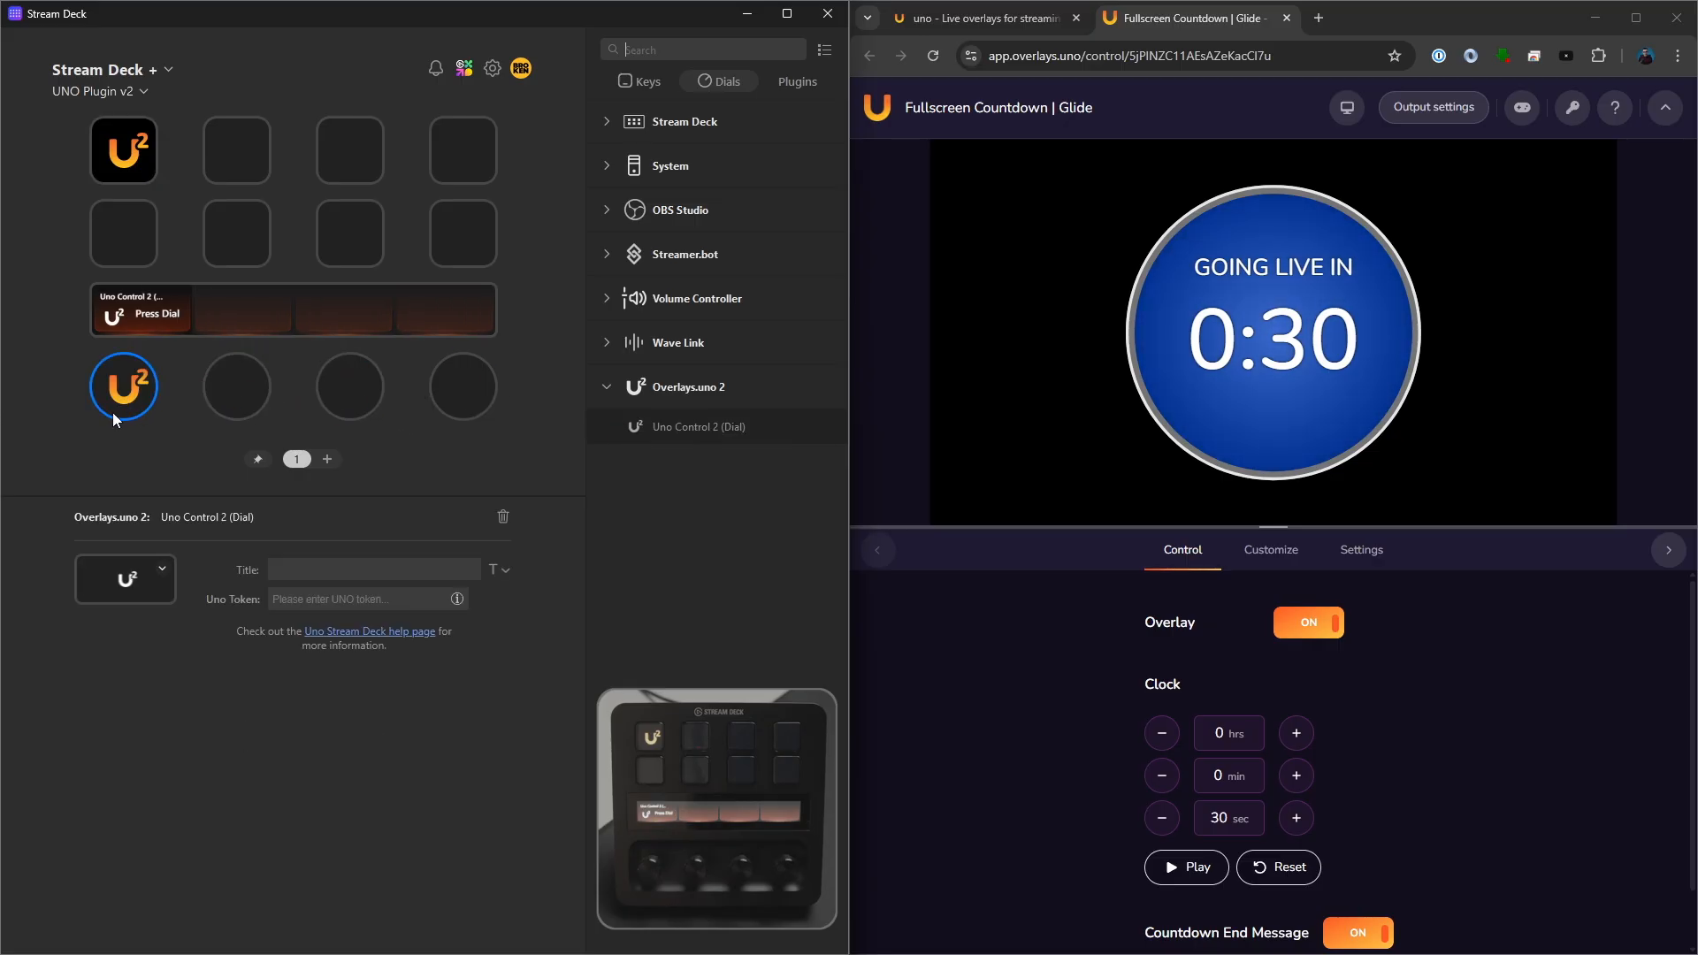
{"action": "left_click", "coordinate": [1565, 120]}
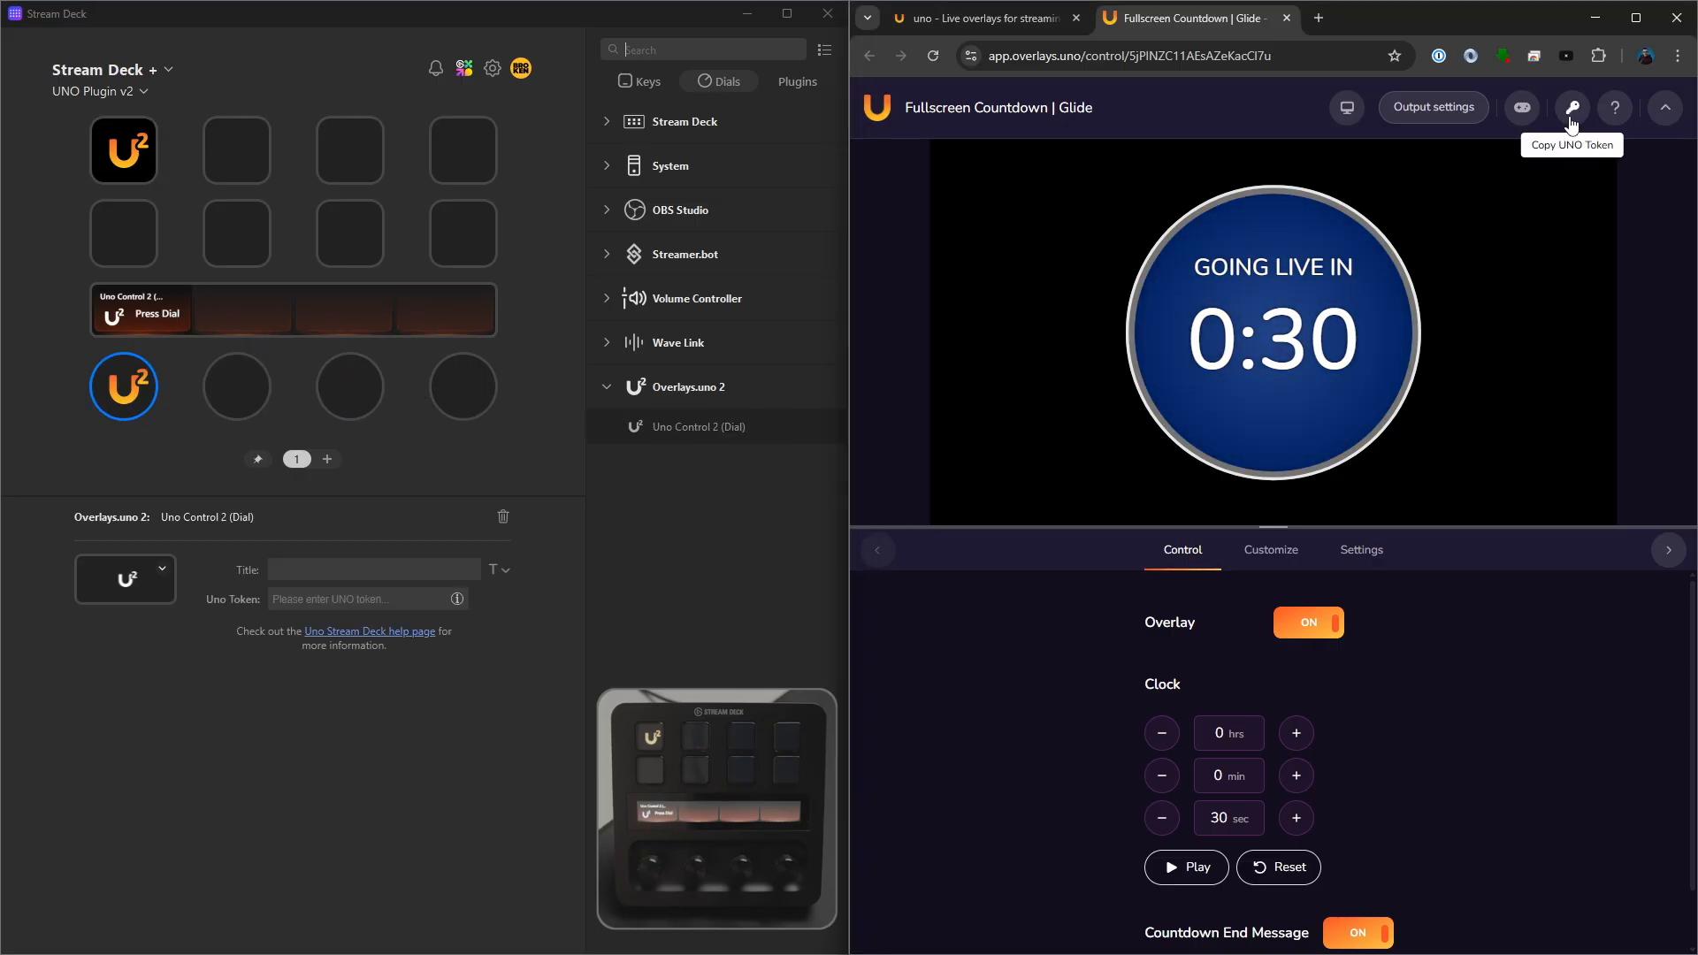
{"action": "left_click", "coordinate": [328, 598]}
{"action": "key", "text": "ctrl+v"}
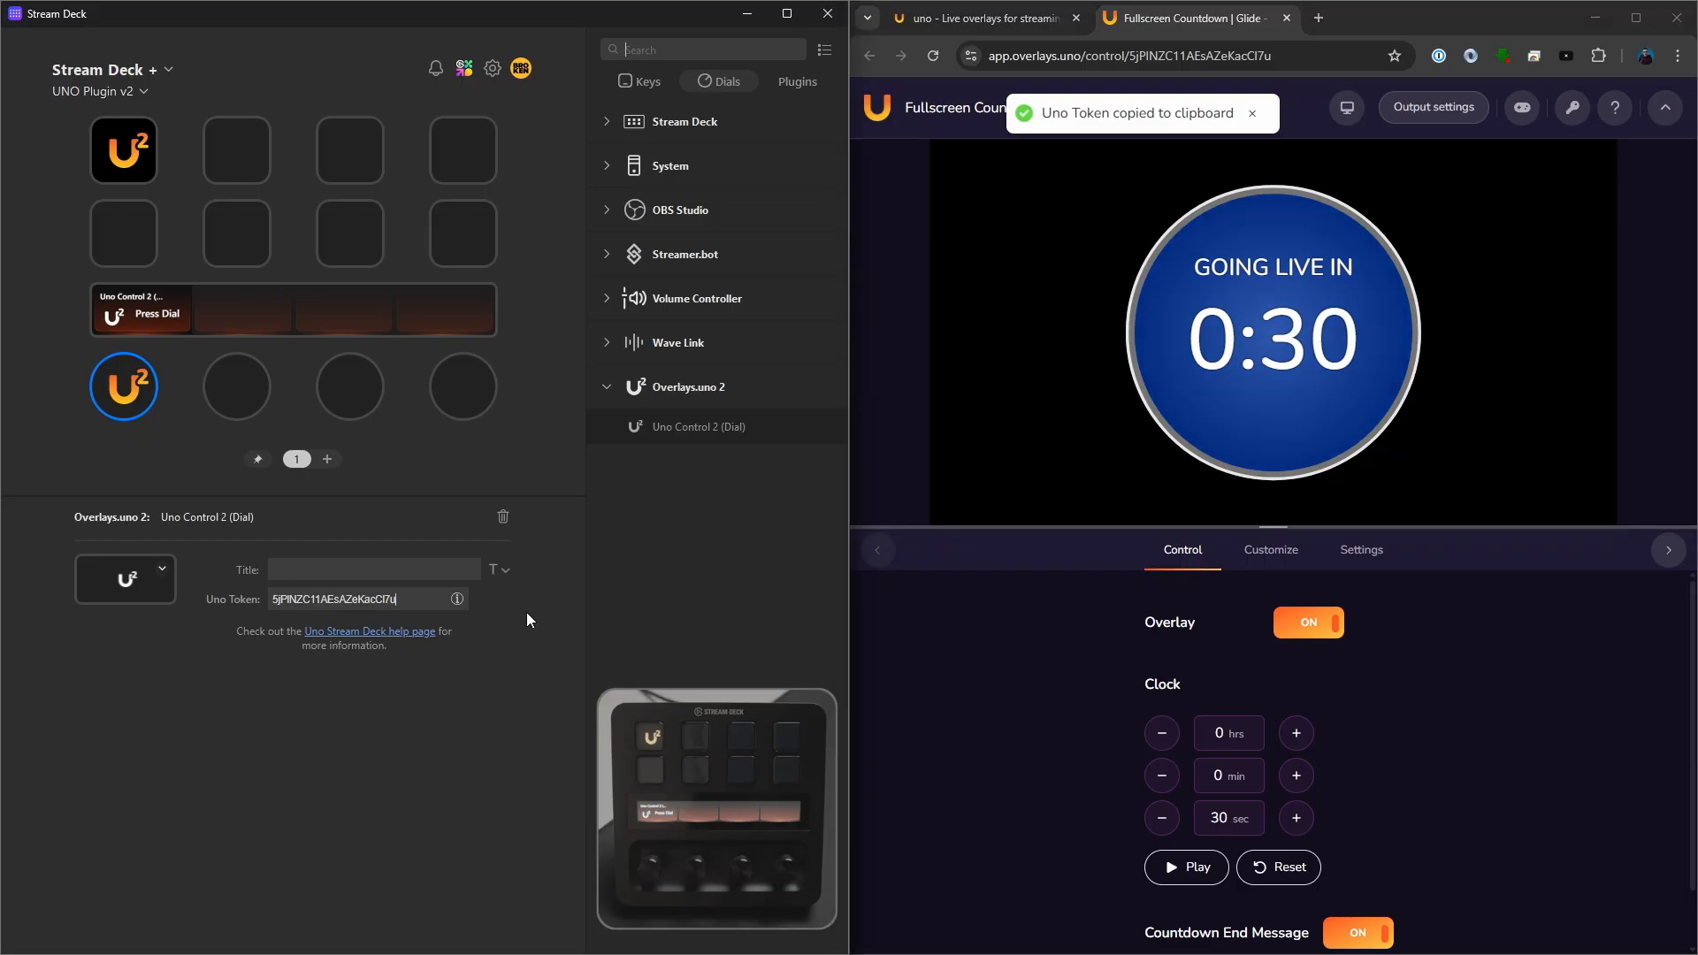
- Set the dial's action to Set begin time and title it "Set Begin Time"
{"action": "left_click", "coordinate": [371, 636]}
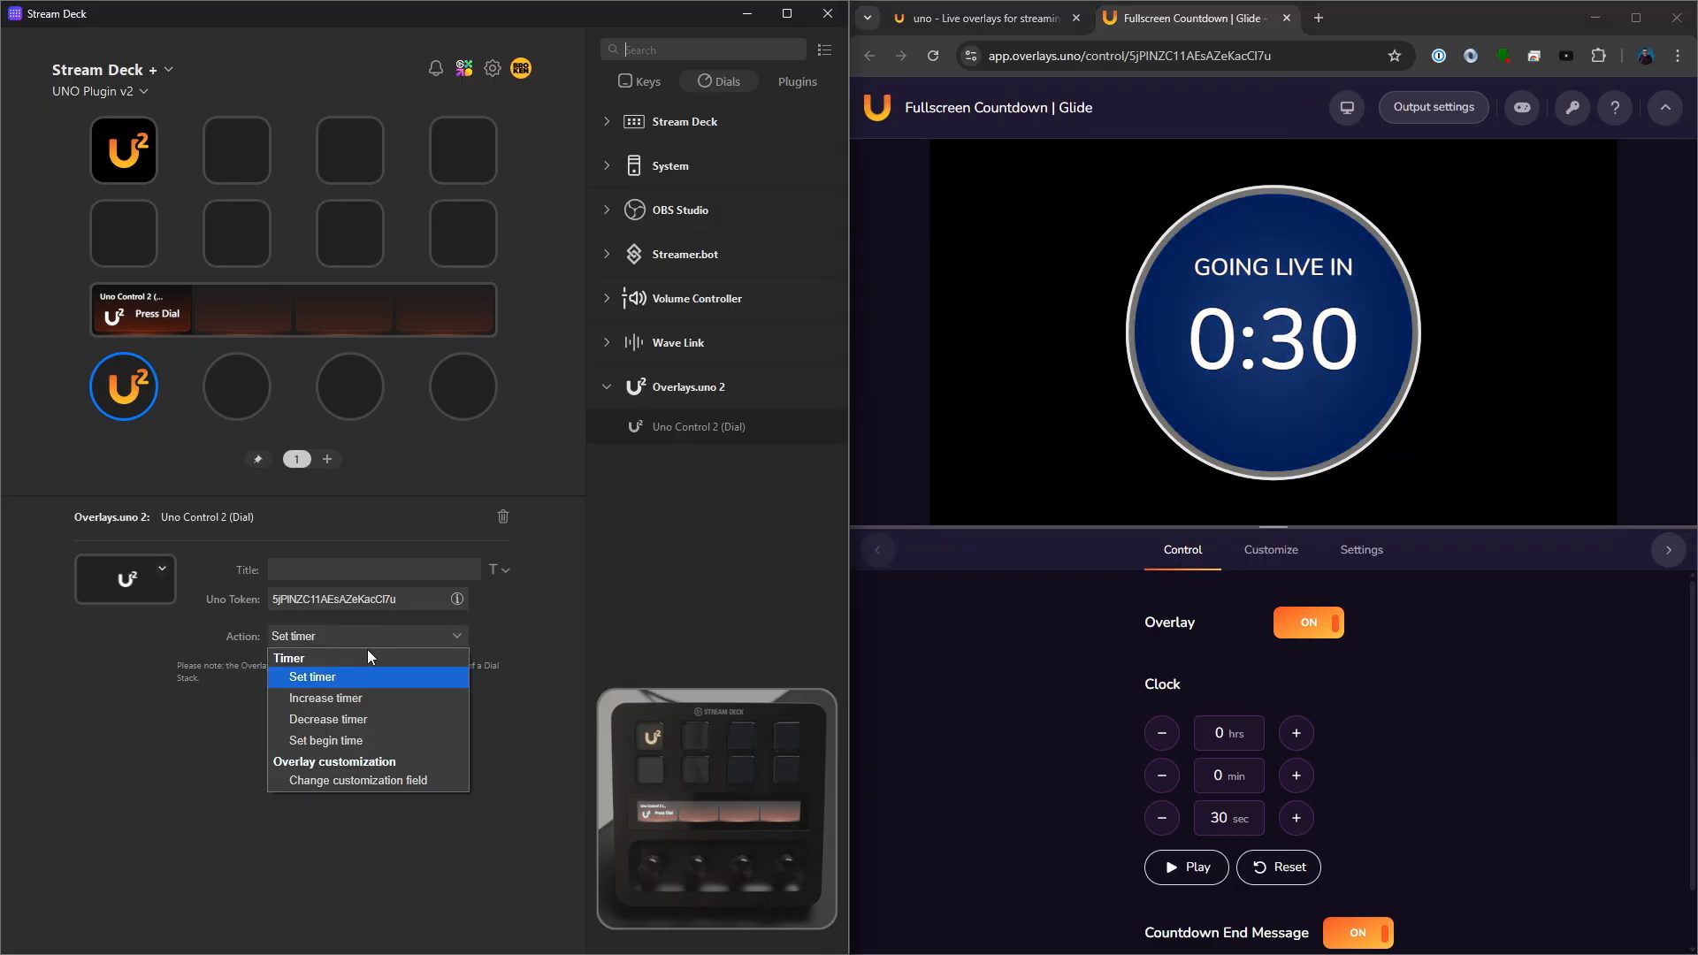
{"action": "left_click", "coordinate": [337, 741]}
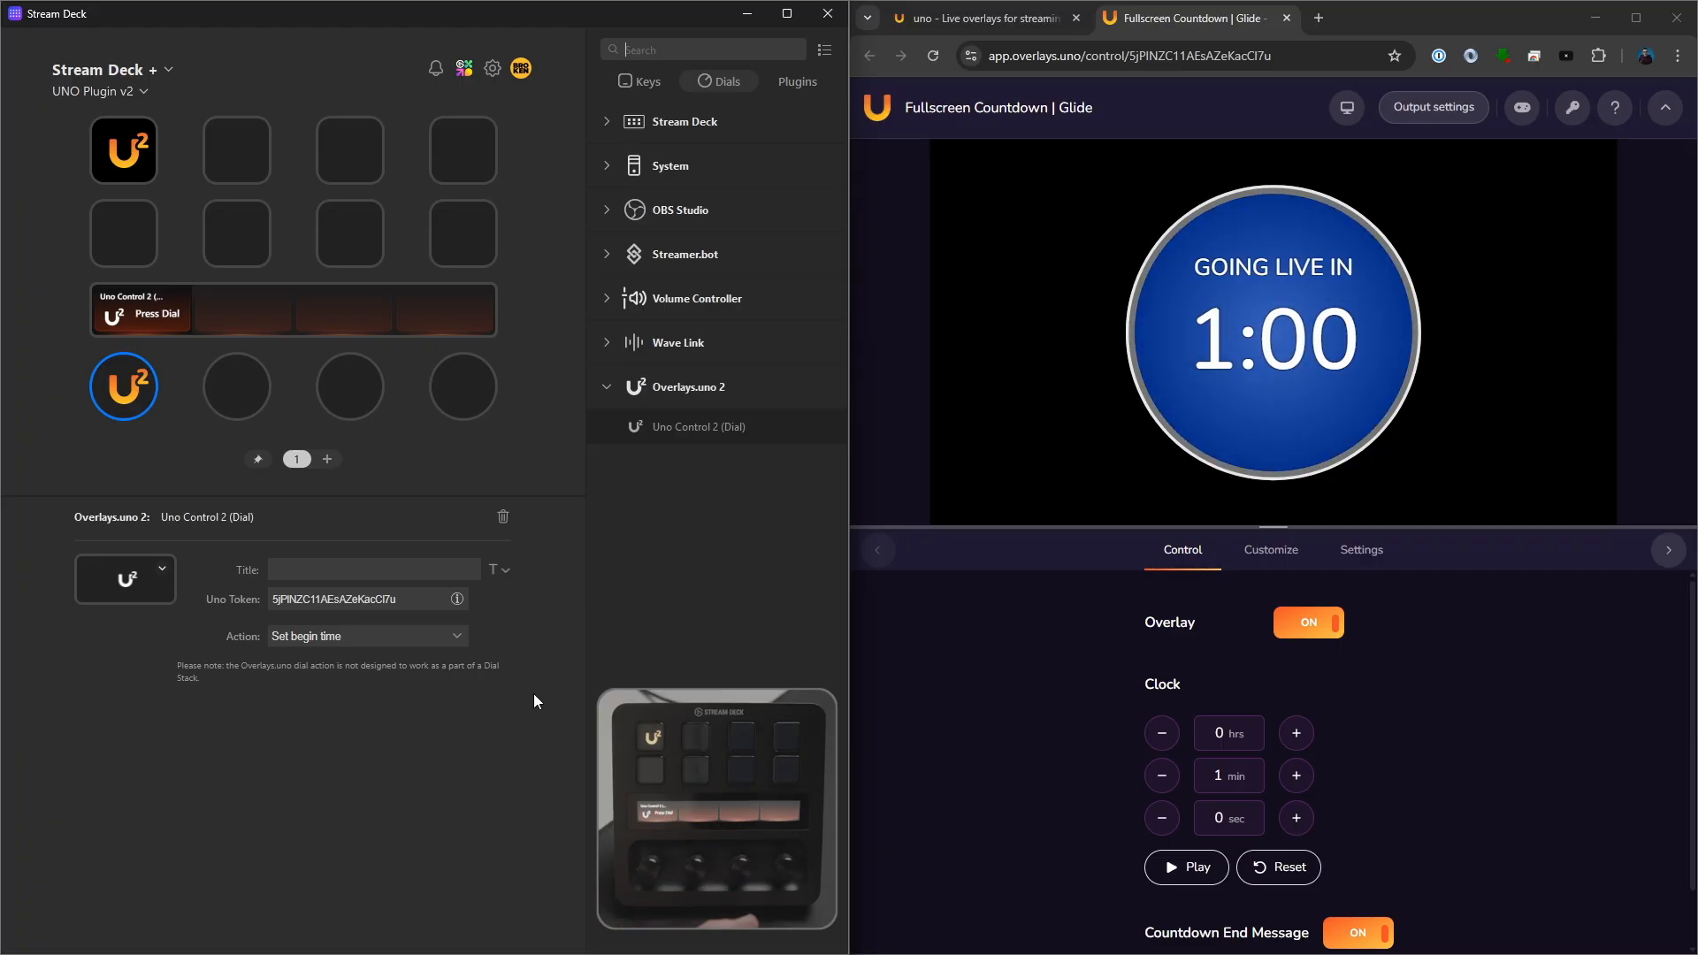
{"action": "left_click", "coordinate": [375, 569]}
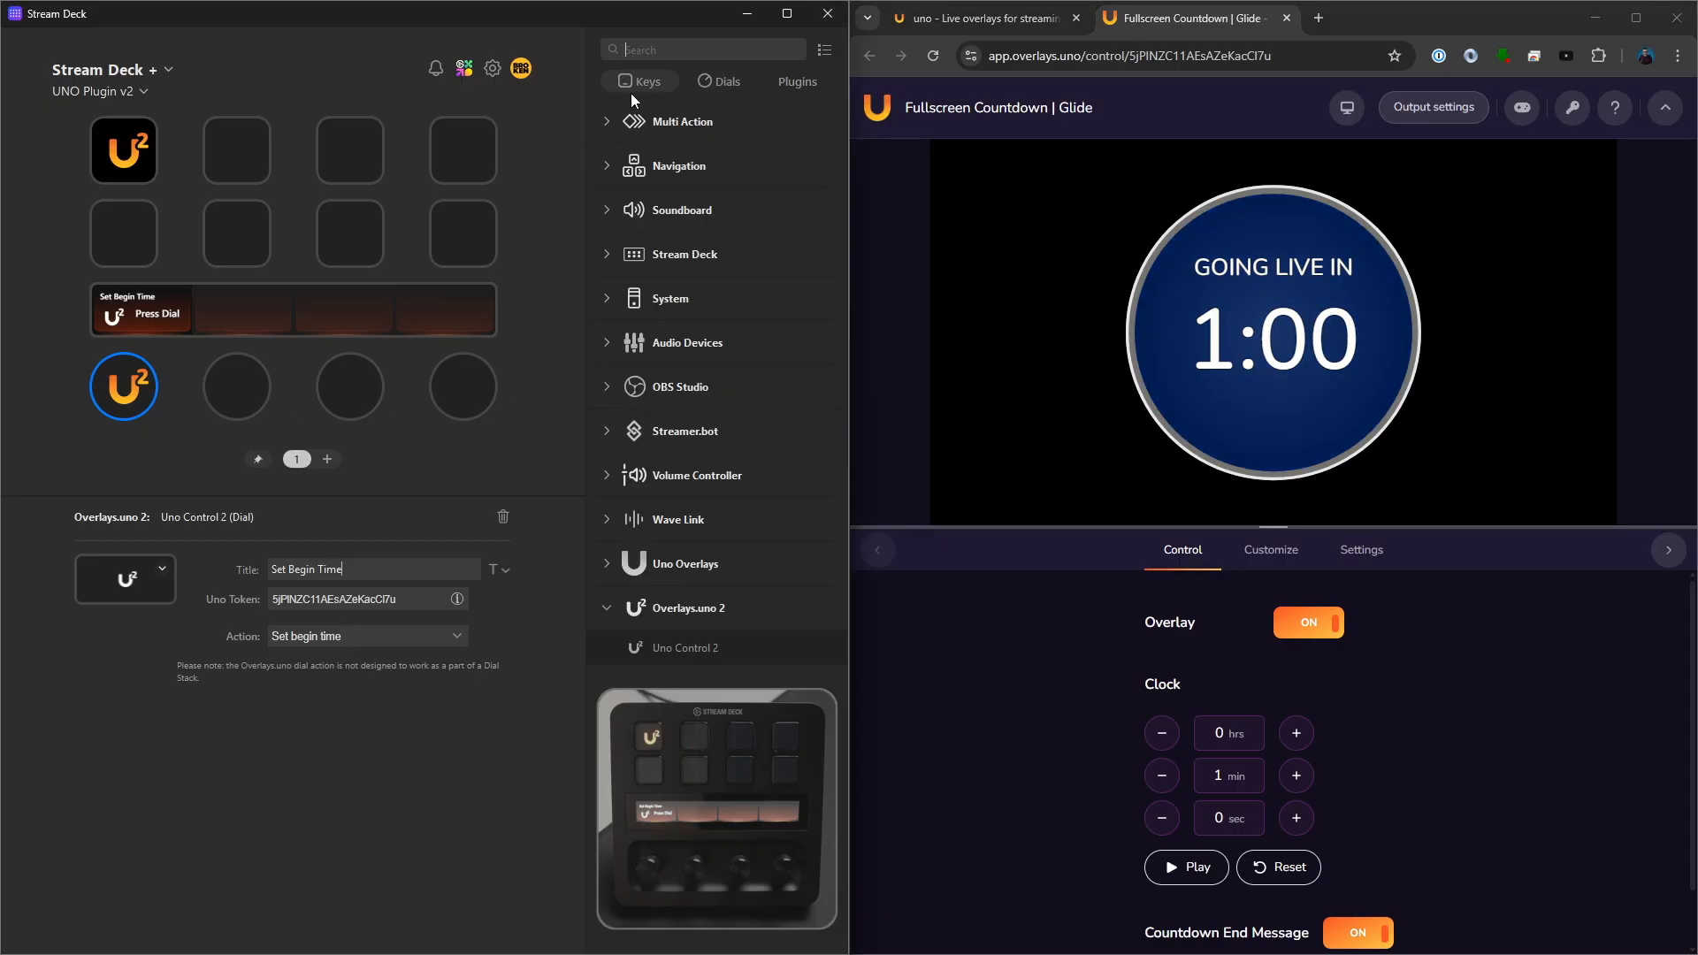
- Place Uno Control 2 on the first key of the second row and copy the UNO token from the dial's settings
{"action": "left_click_drag", "start_coordinate": [685, 647], "coordinate": [134, 253]}
{"action": "left_click", "coordinate": [131, 402]}
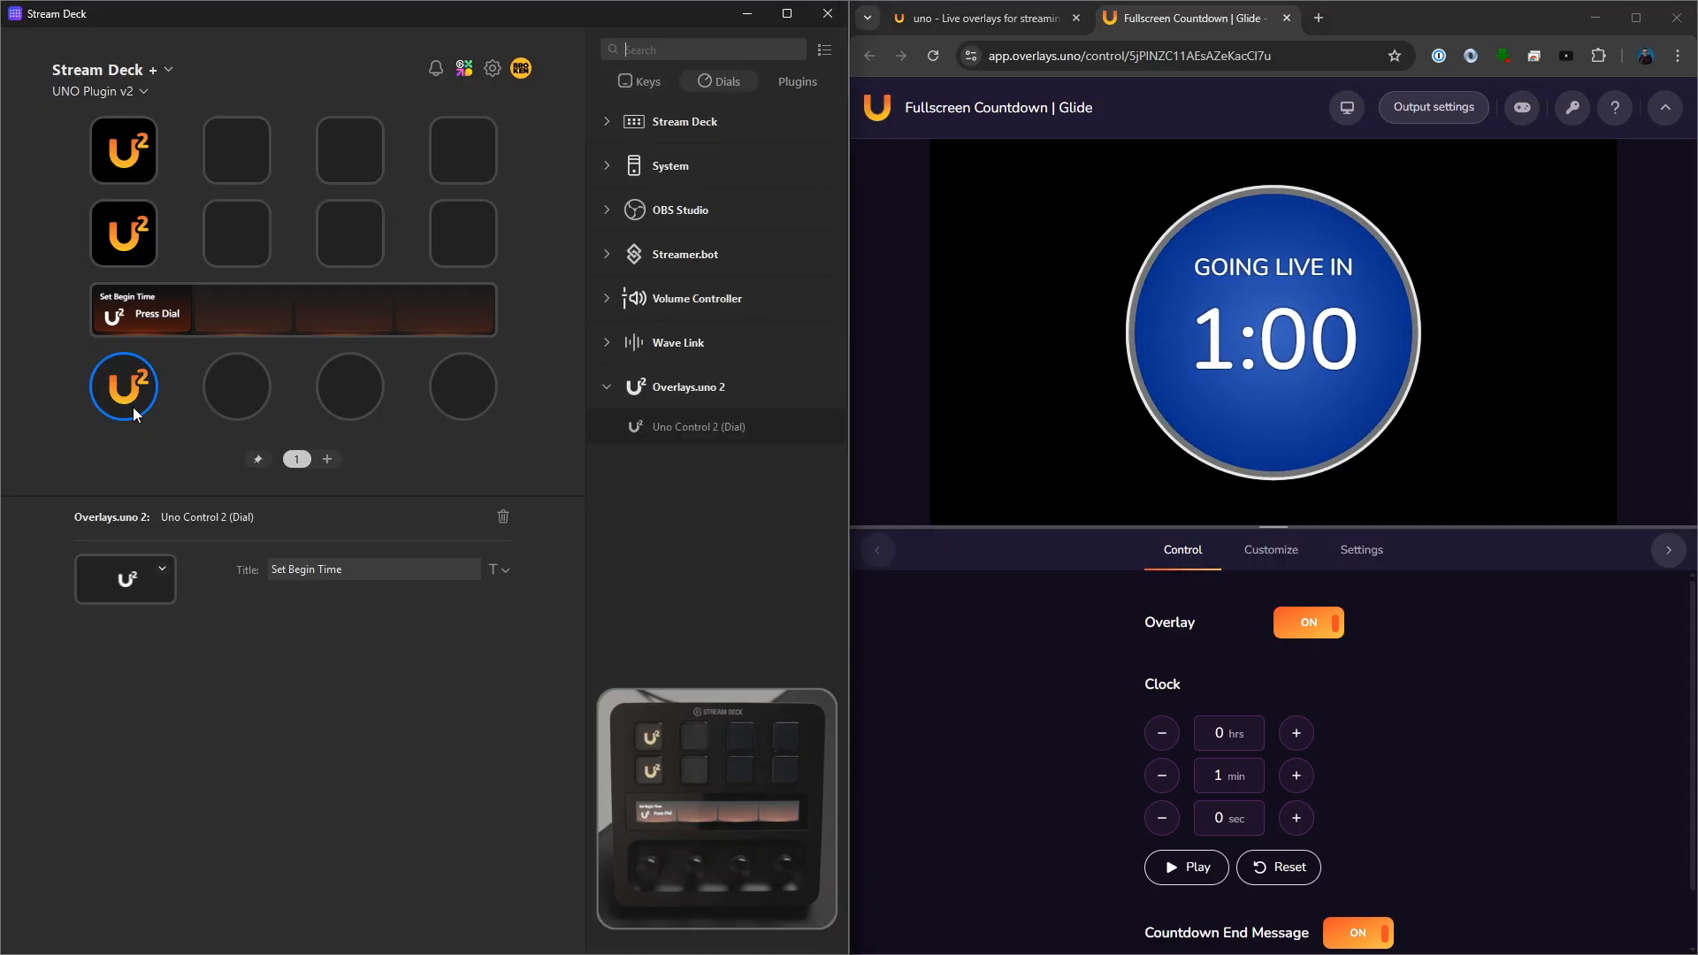
{"action": "double_click", "coordinate": [331, 607]}
{"action": "right_click", "coordinate": [332, 607]}
{"action": "left_click", "coordinate": [359, 638]}
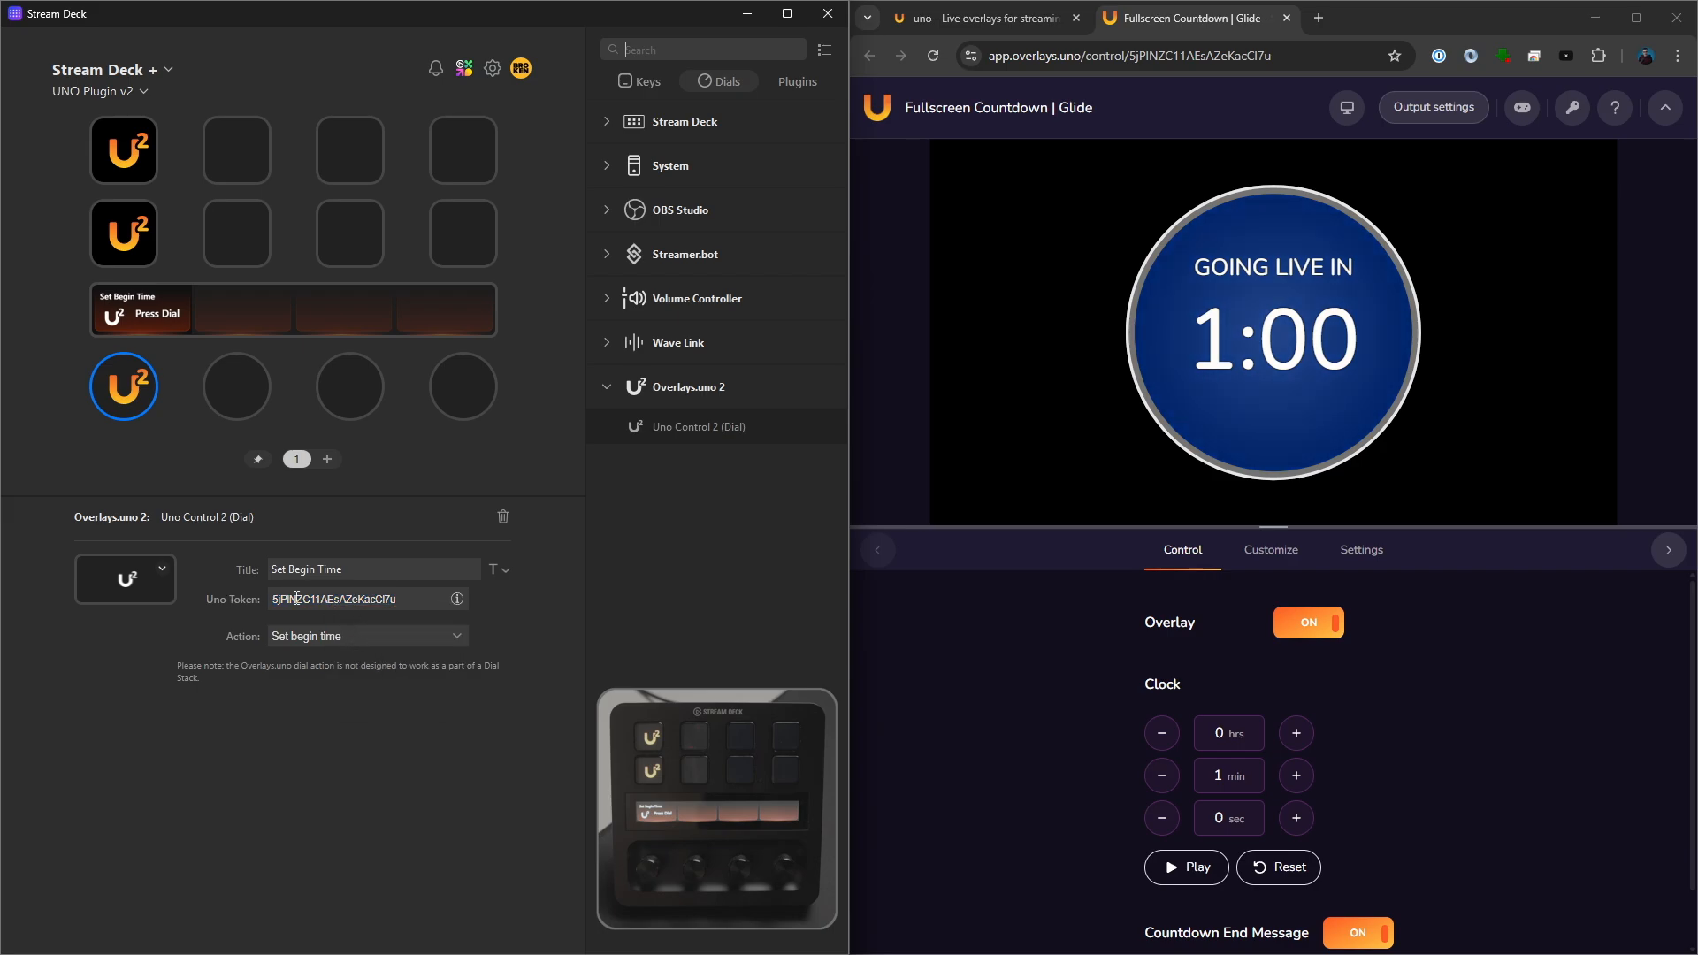
- Paste the UNO token into the second-row key's Uno Token field and set its action to Play timer
{"action": "left_click", "coordinate": [127, 258]}
{"action": "right_click", "coordinate": [341, 599]}
{"action": "left_click", "coordinate": [363, 658]}
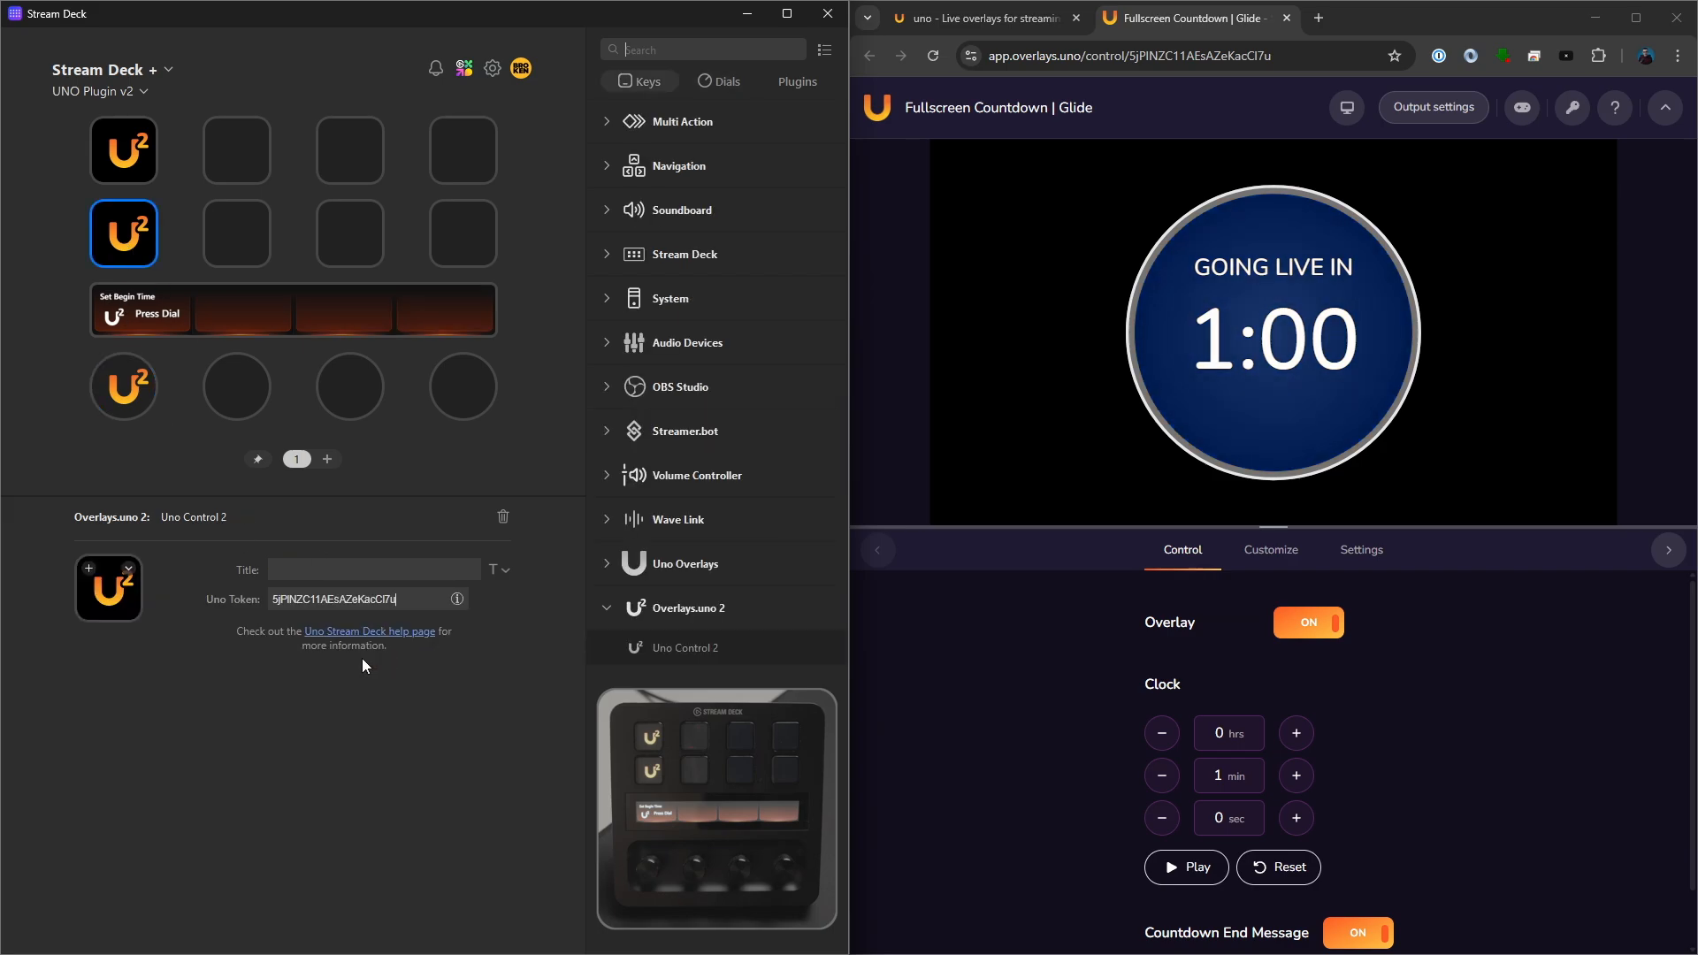
{"action": "left_click", "coordinate": [362, 637]}
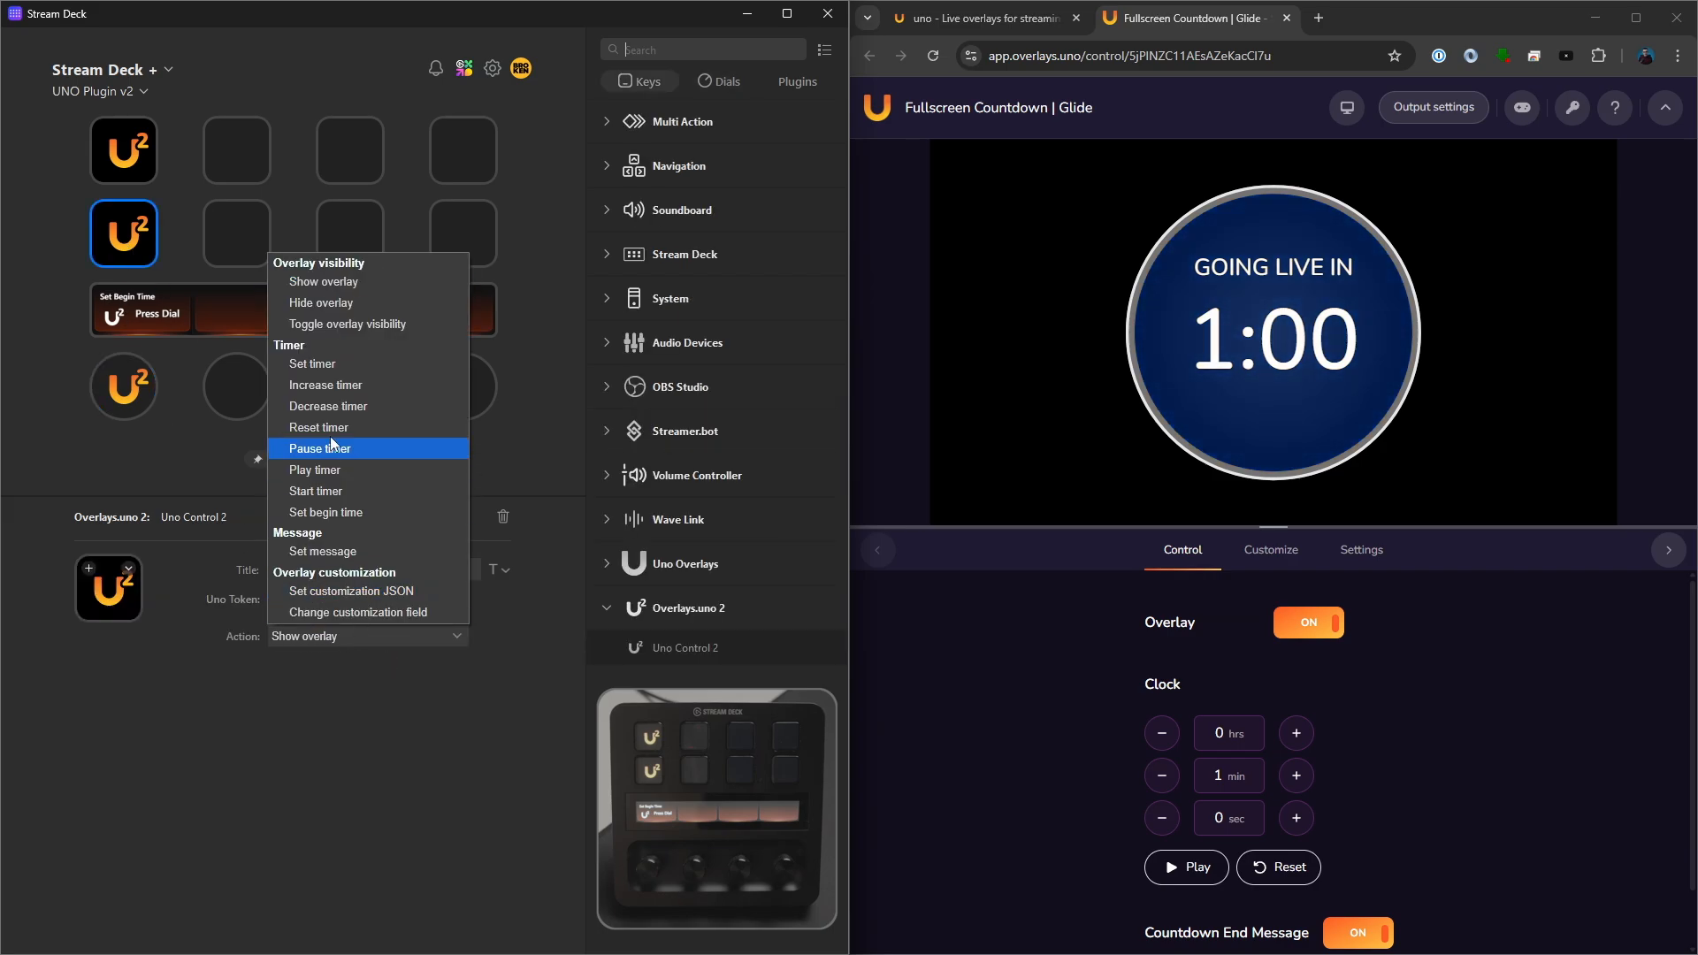
{"action": "left_click", "coordinate": [334, 478]}
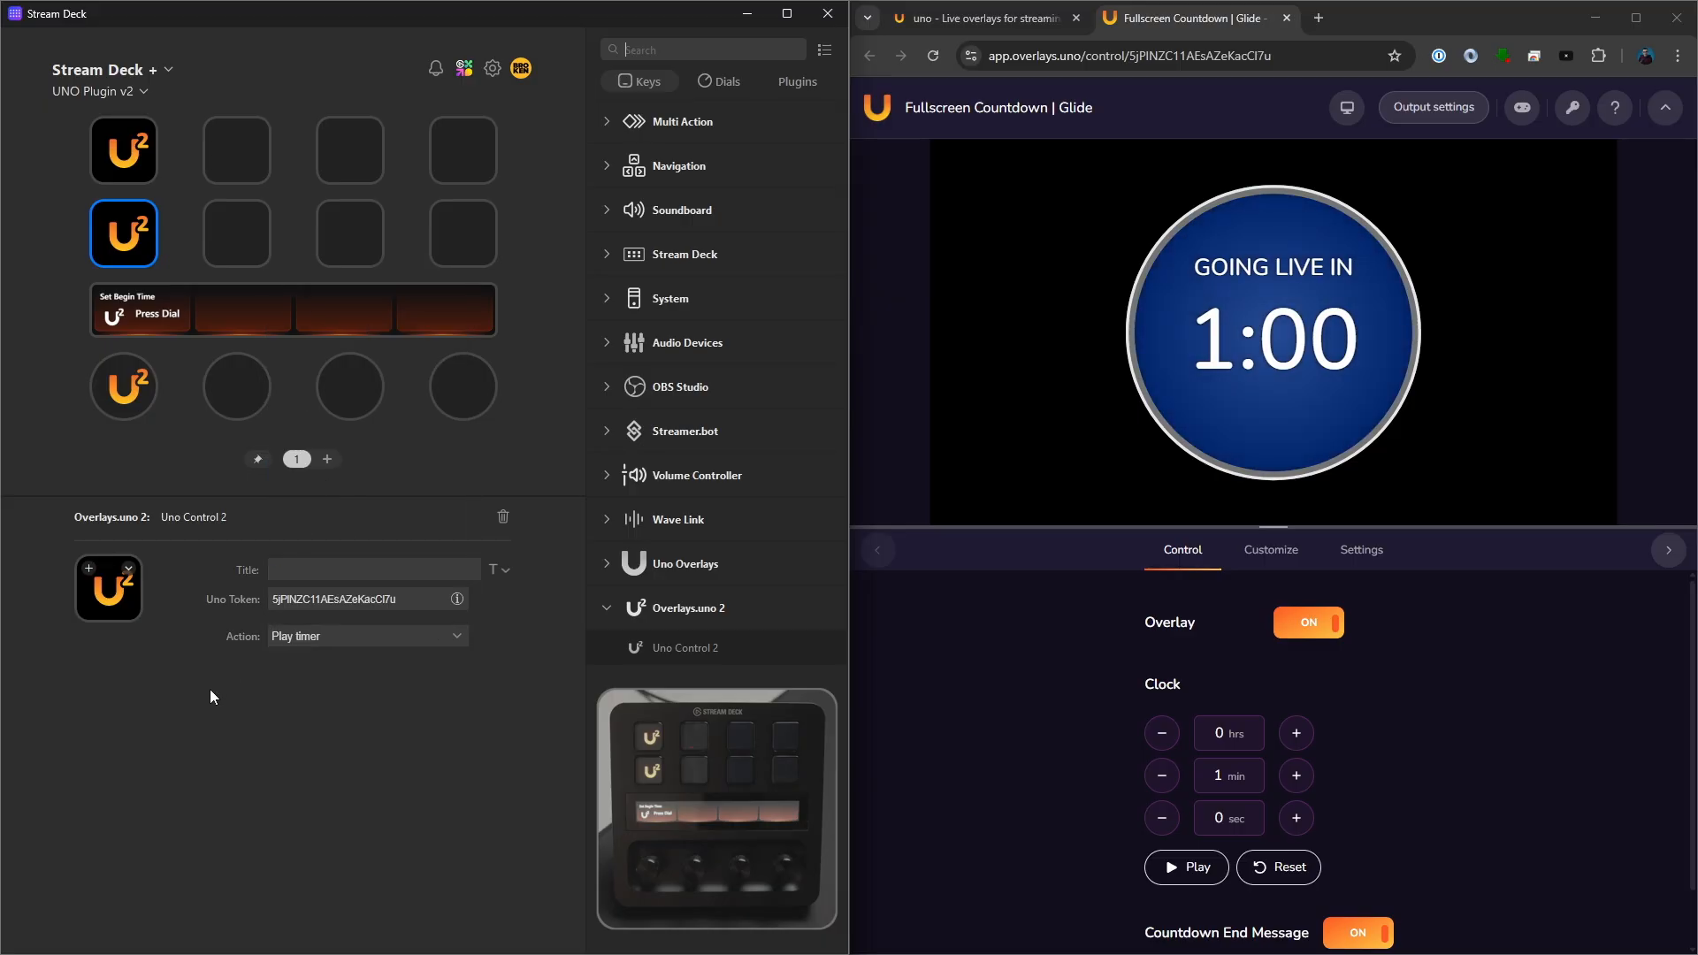
- Copy the Play timer key to the second key of the second row and set the copy's action to Reset timer
{"action": "right_click", "coordinate": [162, 246]}
{"action": "left_click", "coordinate": [219, 243]}
{"action": "right_click", "coordinate": [219, 242]}
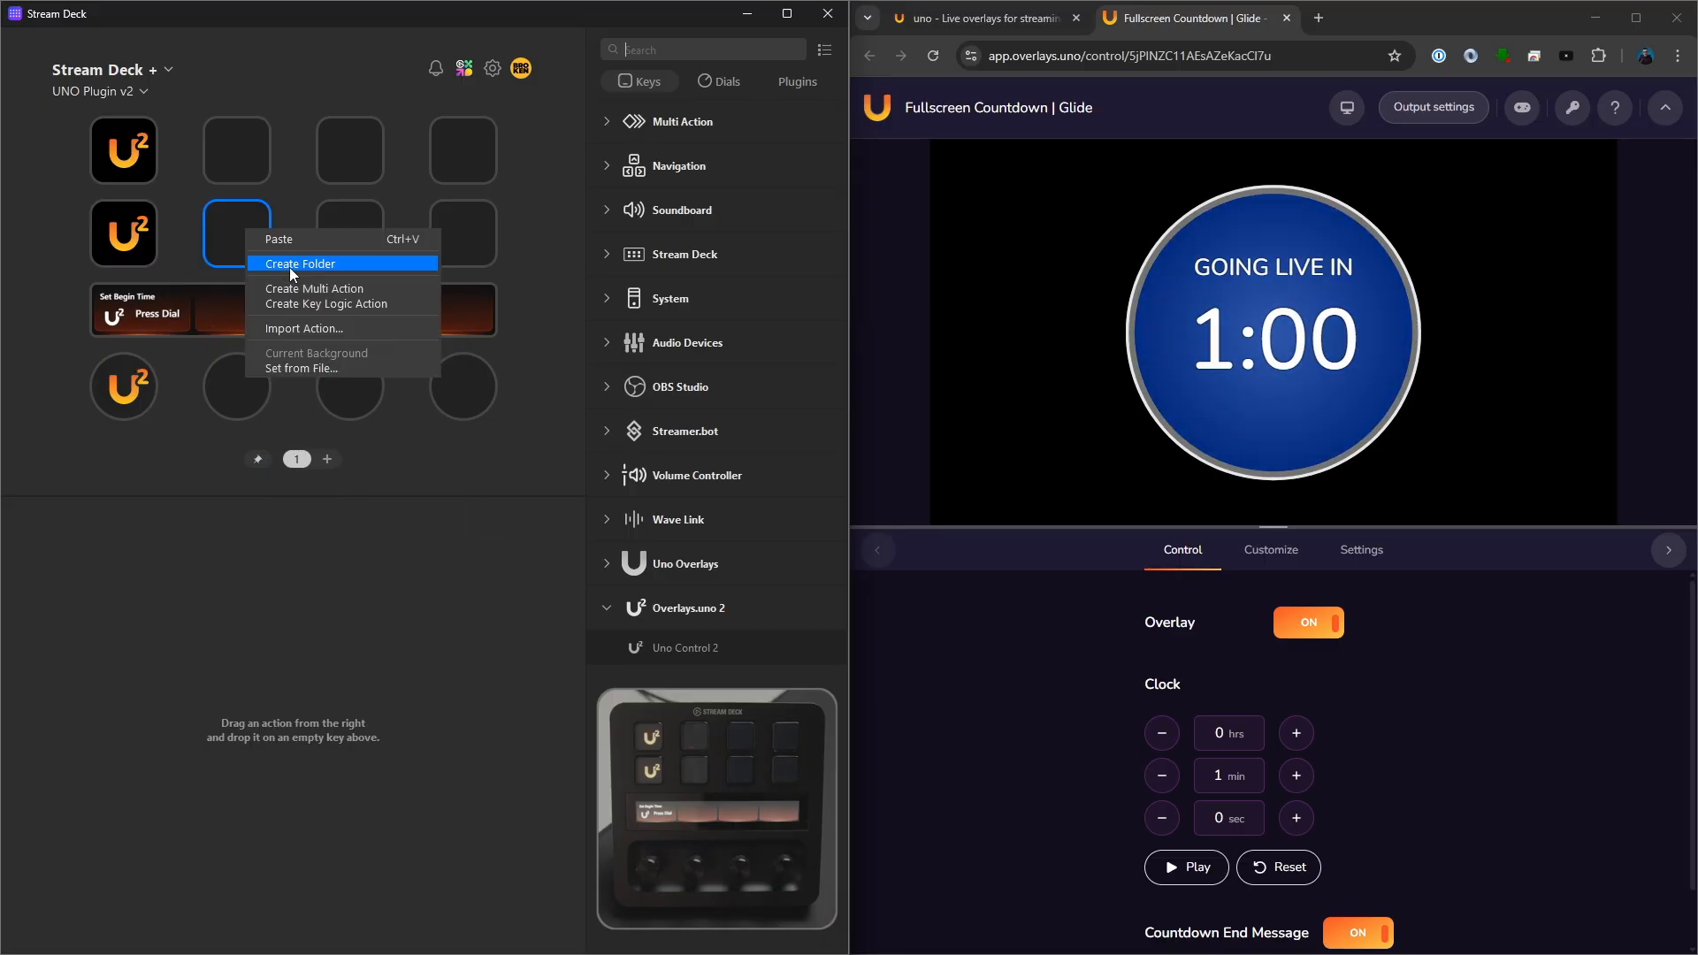
{"action": "left_click", "coordinate": [295, 242]}
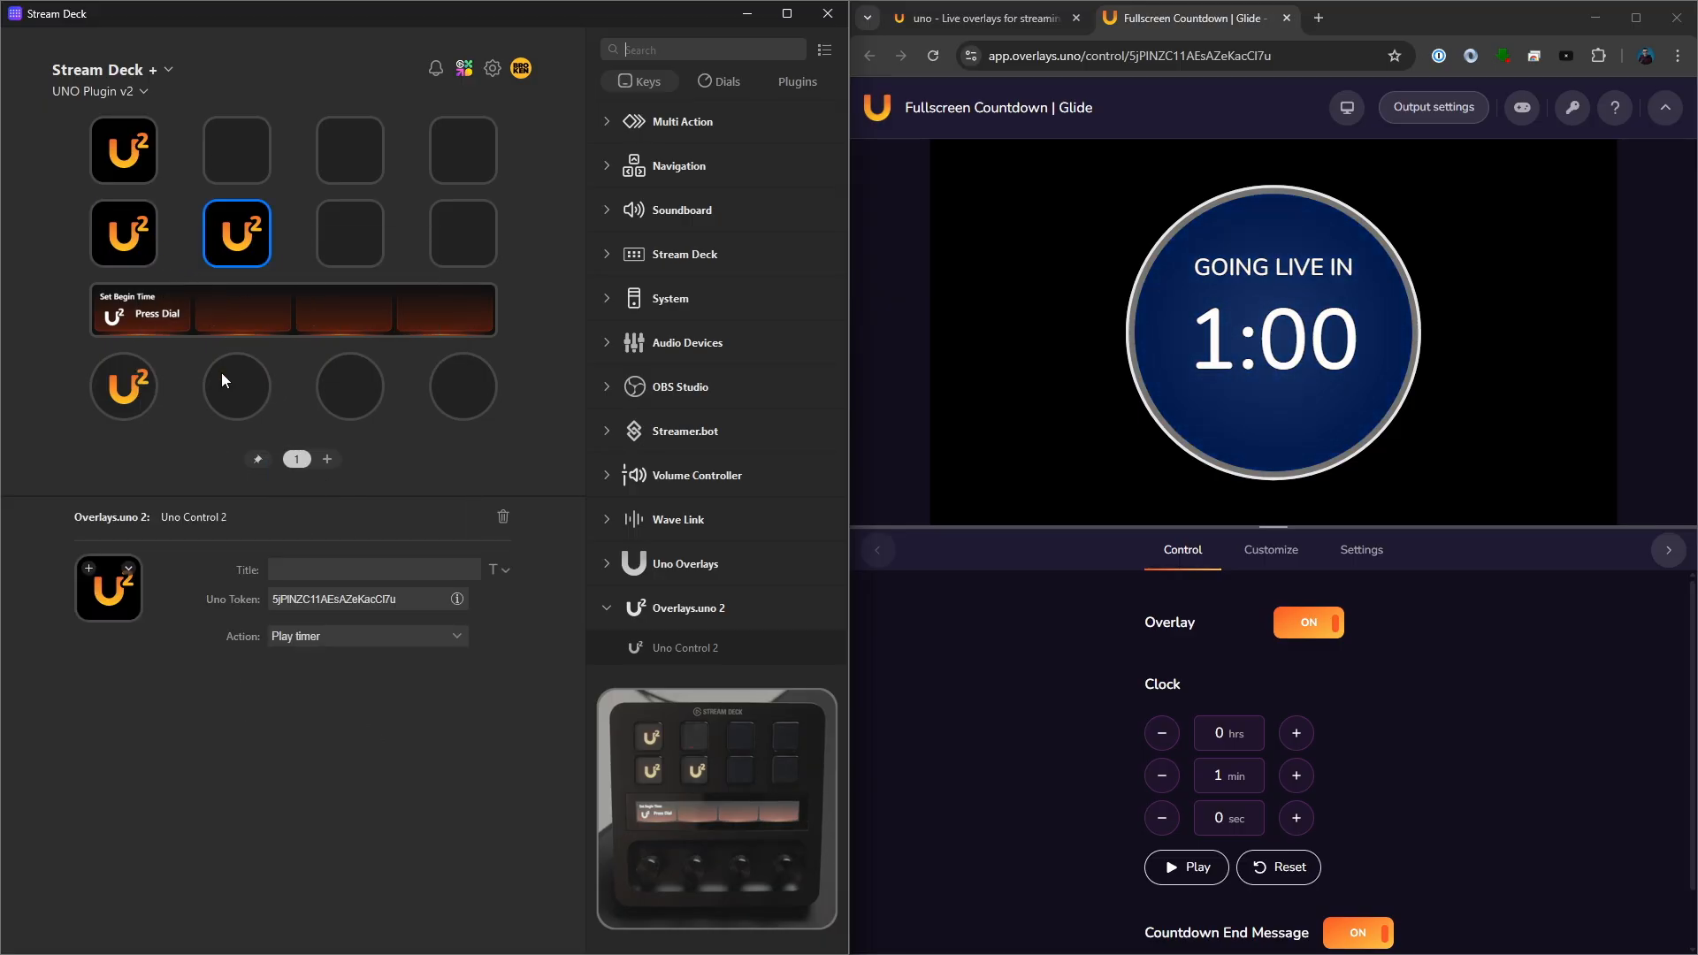
{"action": "left_click", "coordinate": [297, 637]}
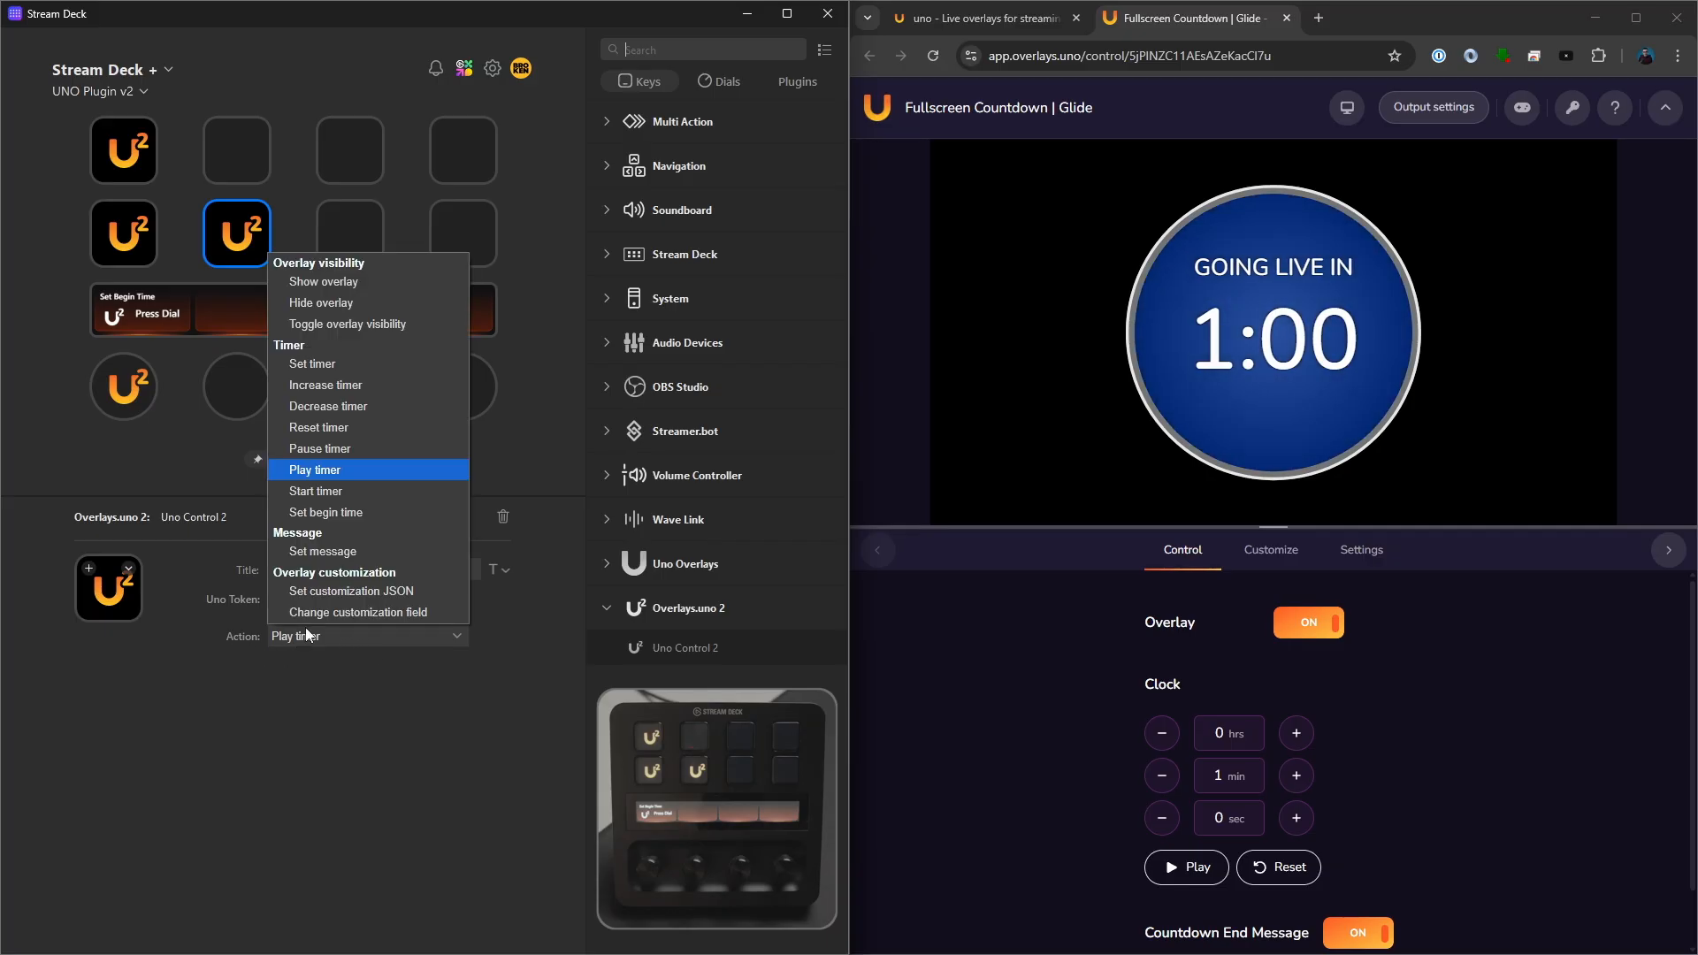
{"action": "left_click", "coordinate": [327, 427]}
- From the Overlays.Uno Icons pack, give the Play timer key the clock-with-play icon and the Reset timer key the rewind-clock icon
{"action": "left_click", "coordinate": [147, 236]}
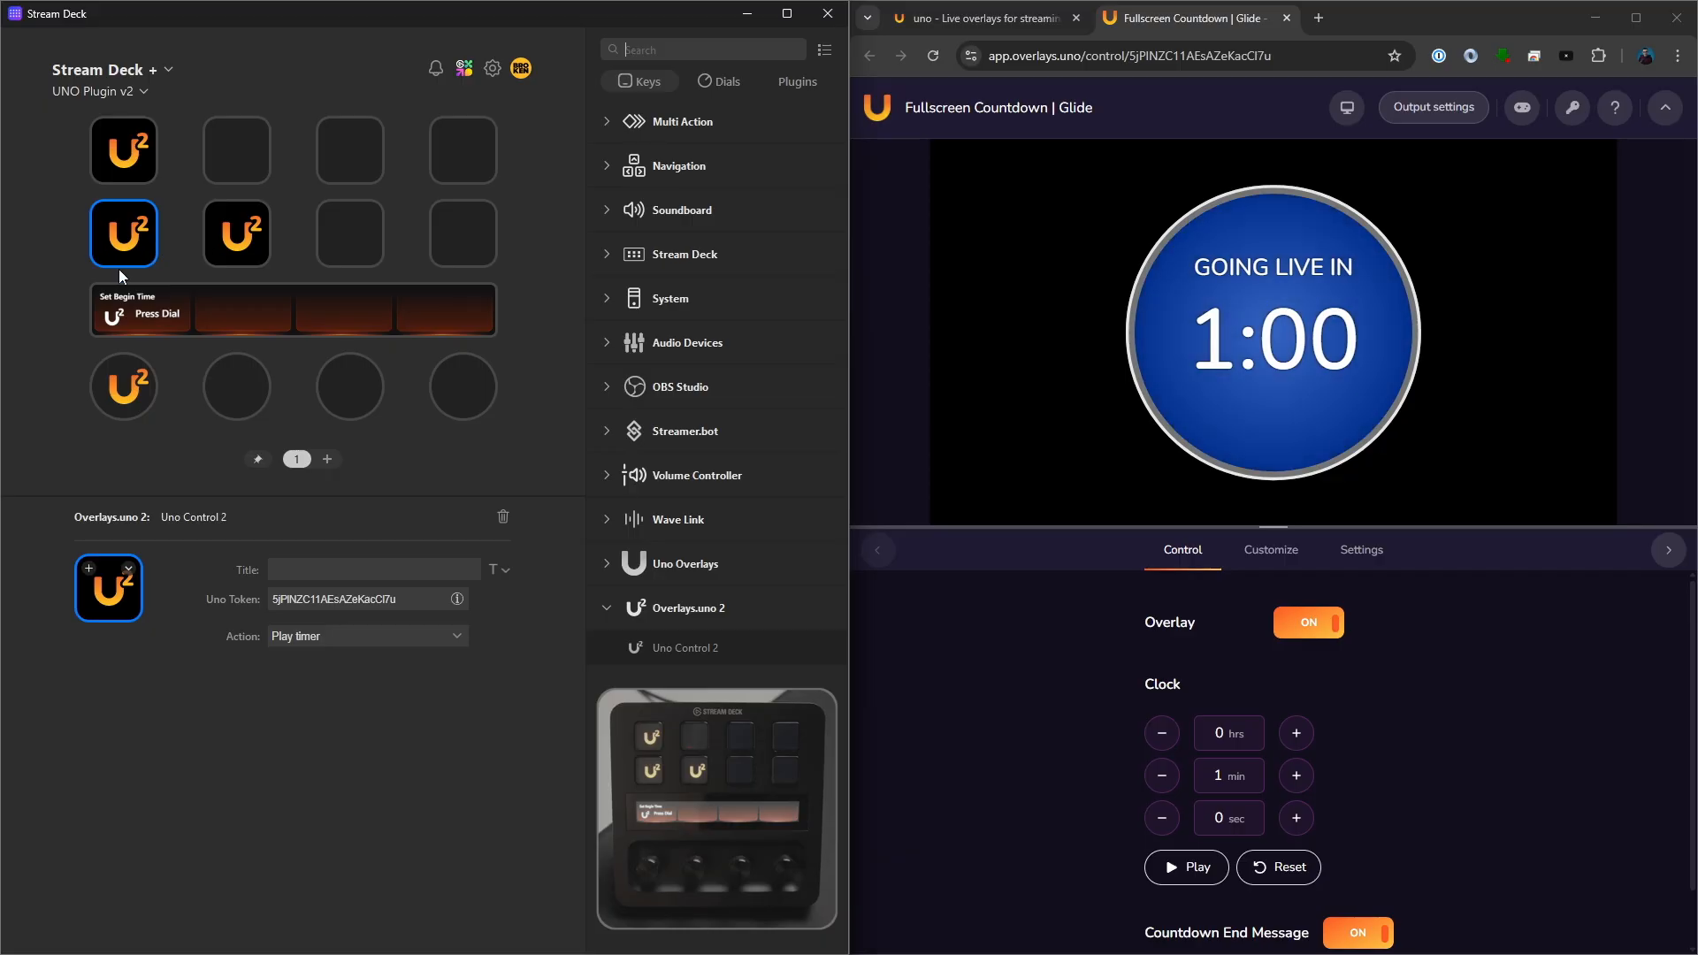
{"action": "left_click", "coordinate": [89, 570]}
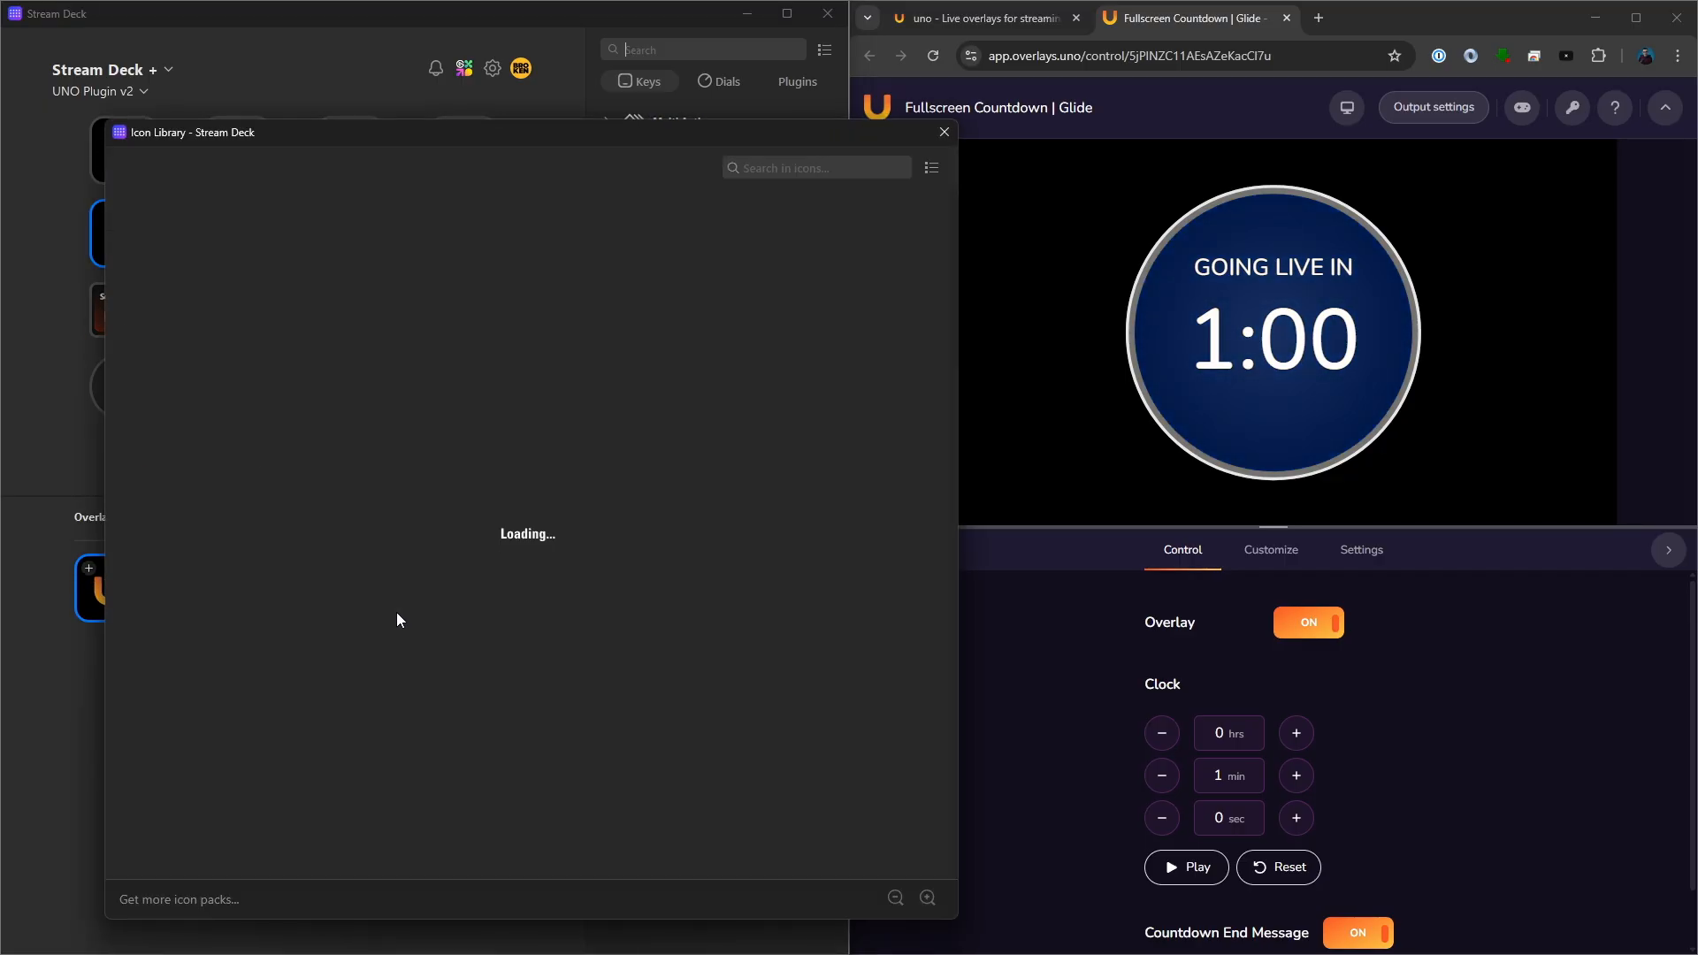
{"action": "left_click", "coordinate": [125, 449]}
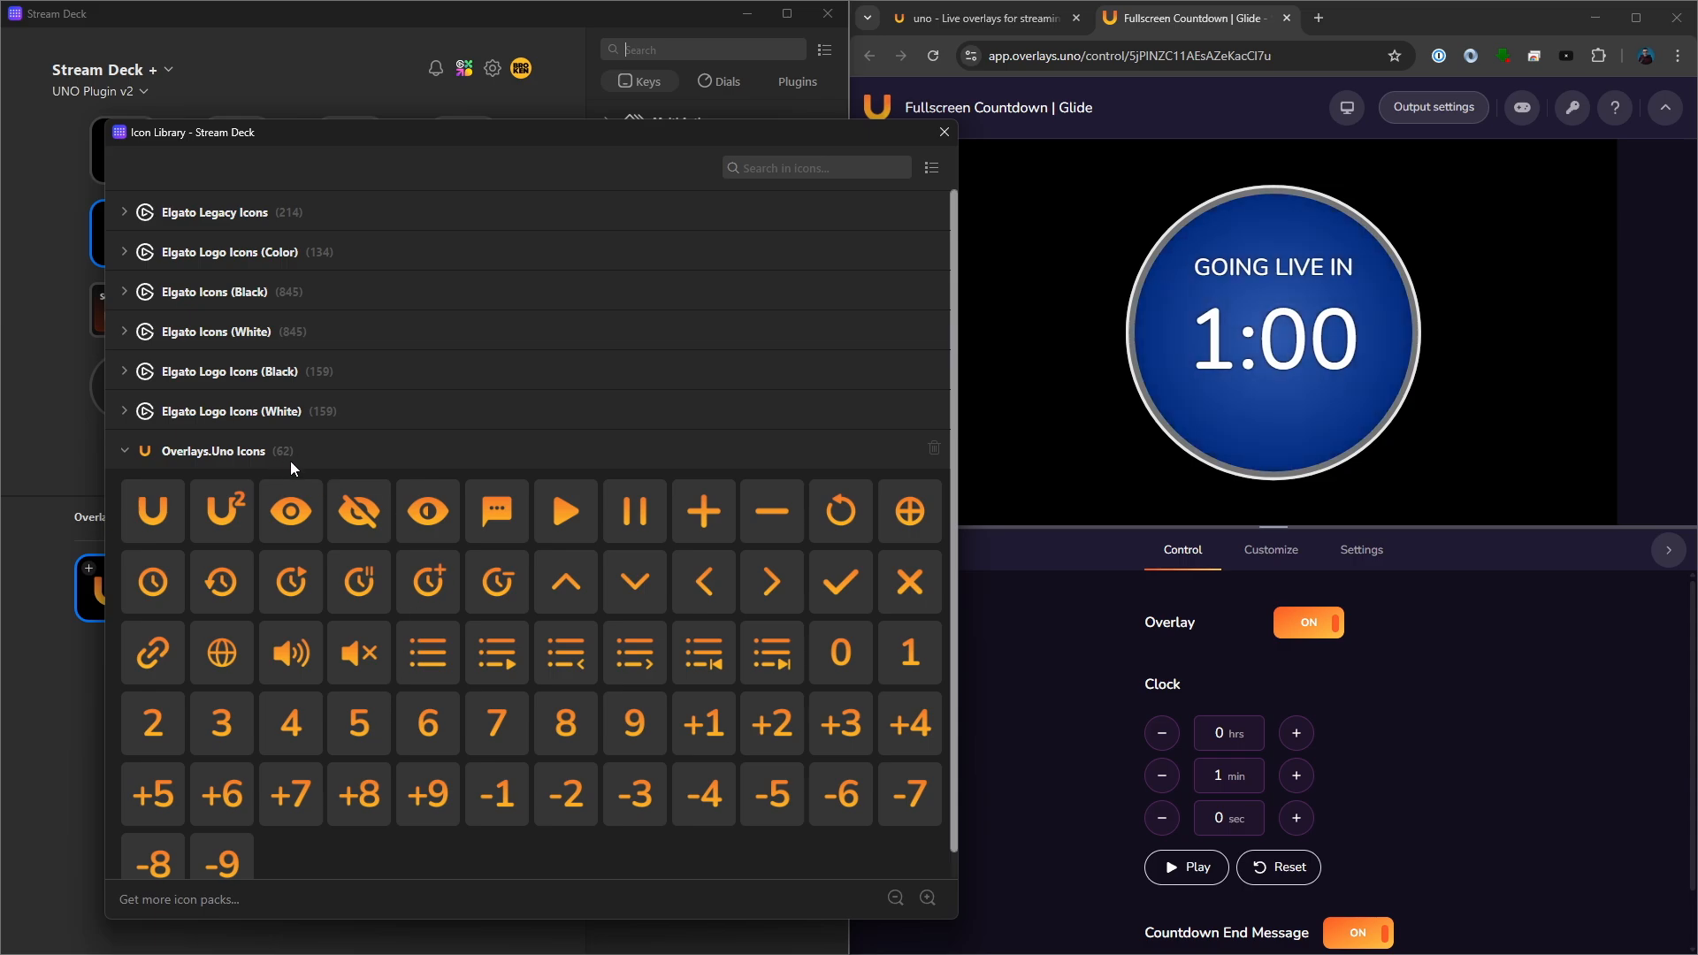
{"action": "left_click_drag", "start_coordinate": [252, 137], "coordinate": [592, 90]}
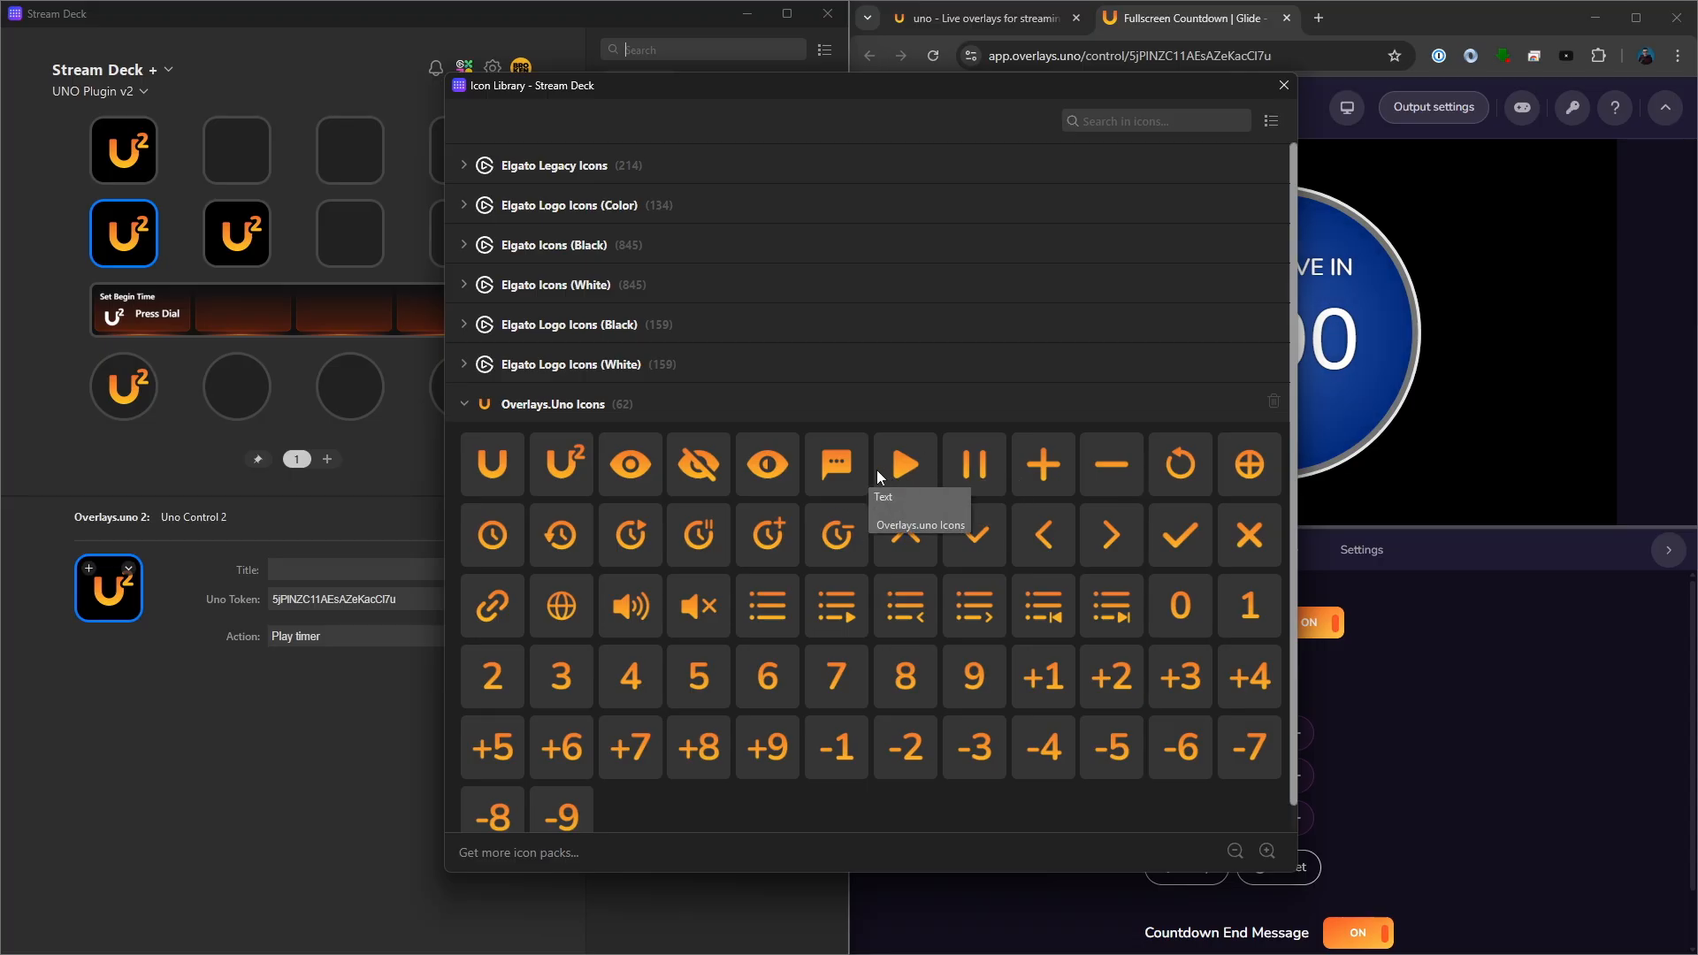
{"action": "left_click", "coordinate": [635, 536]}
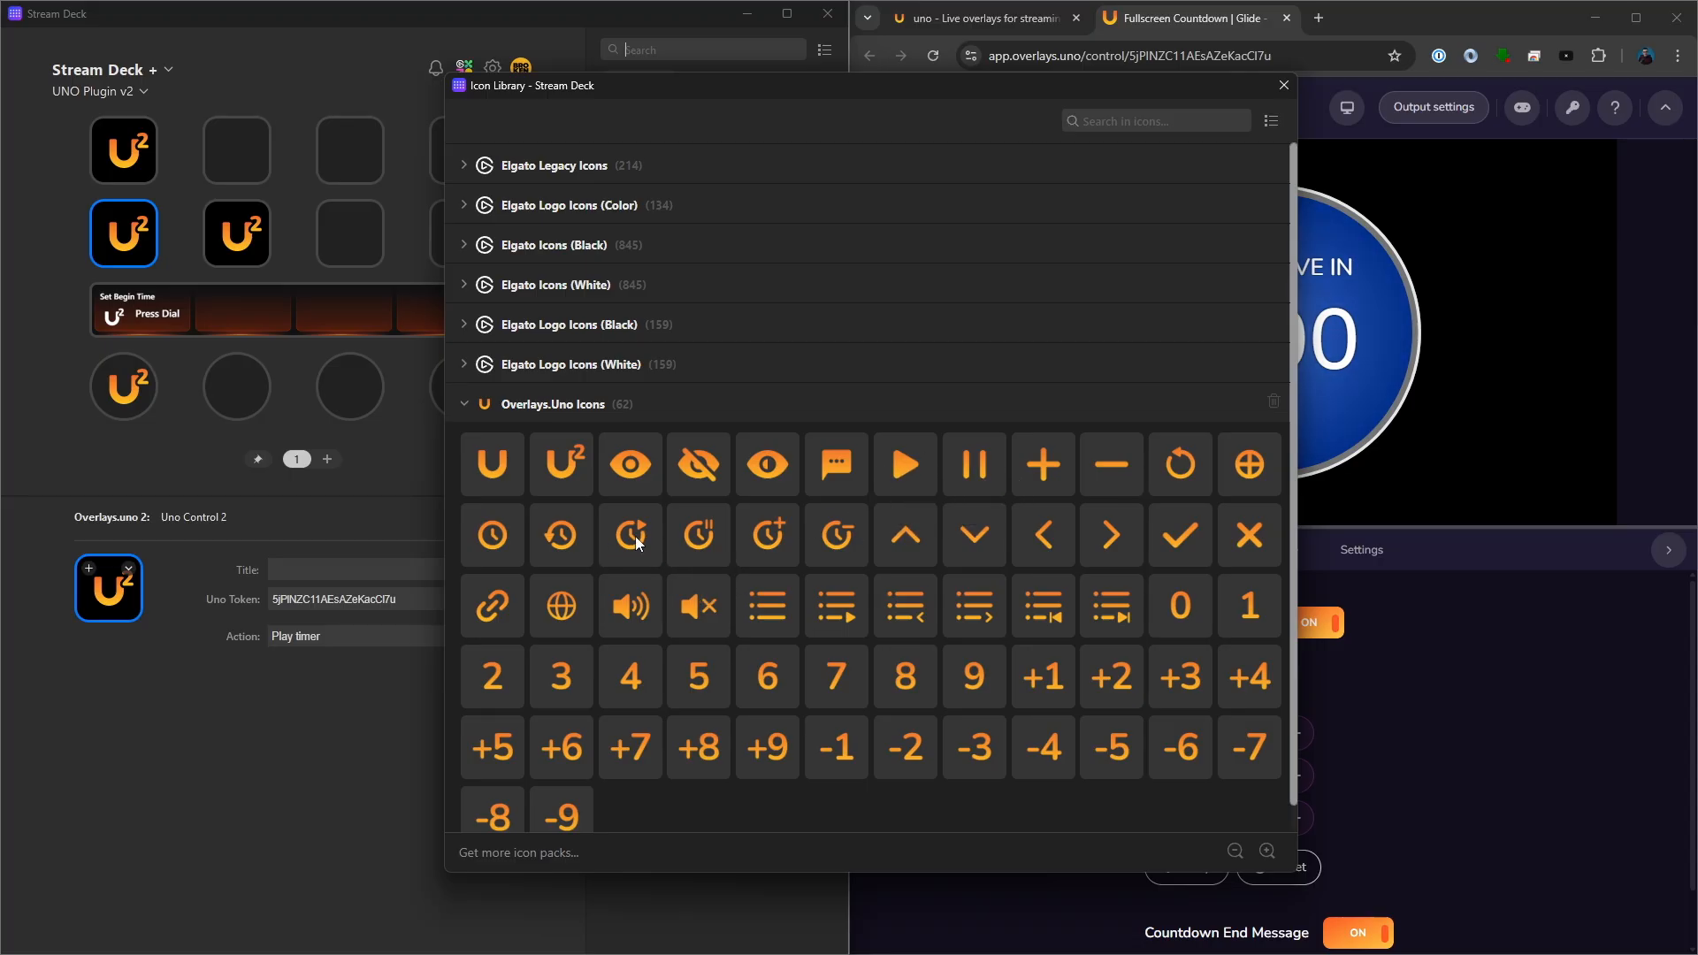
{"action": "left_click", "coordinate": [247, 252]}
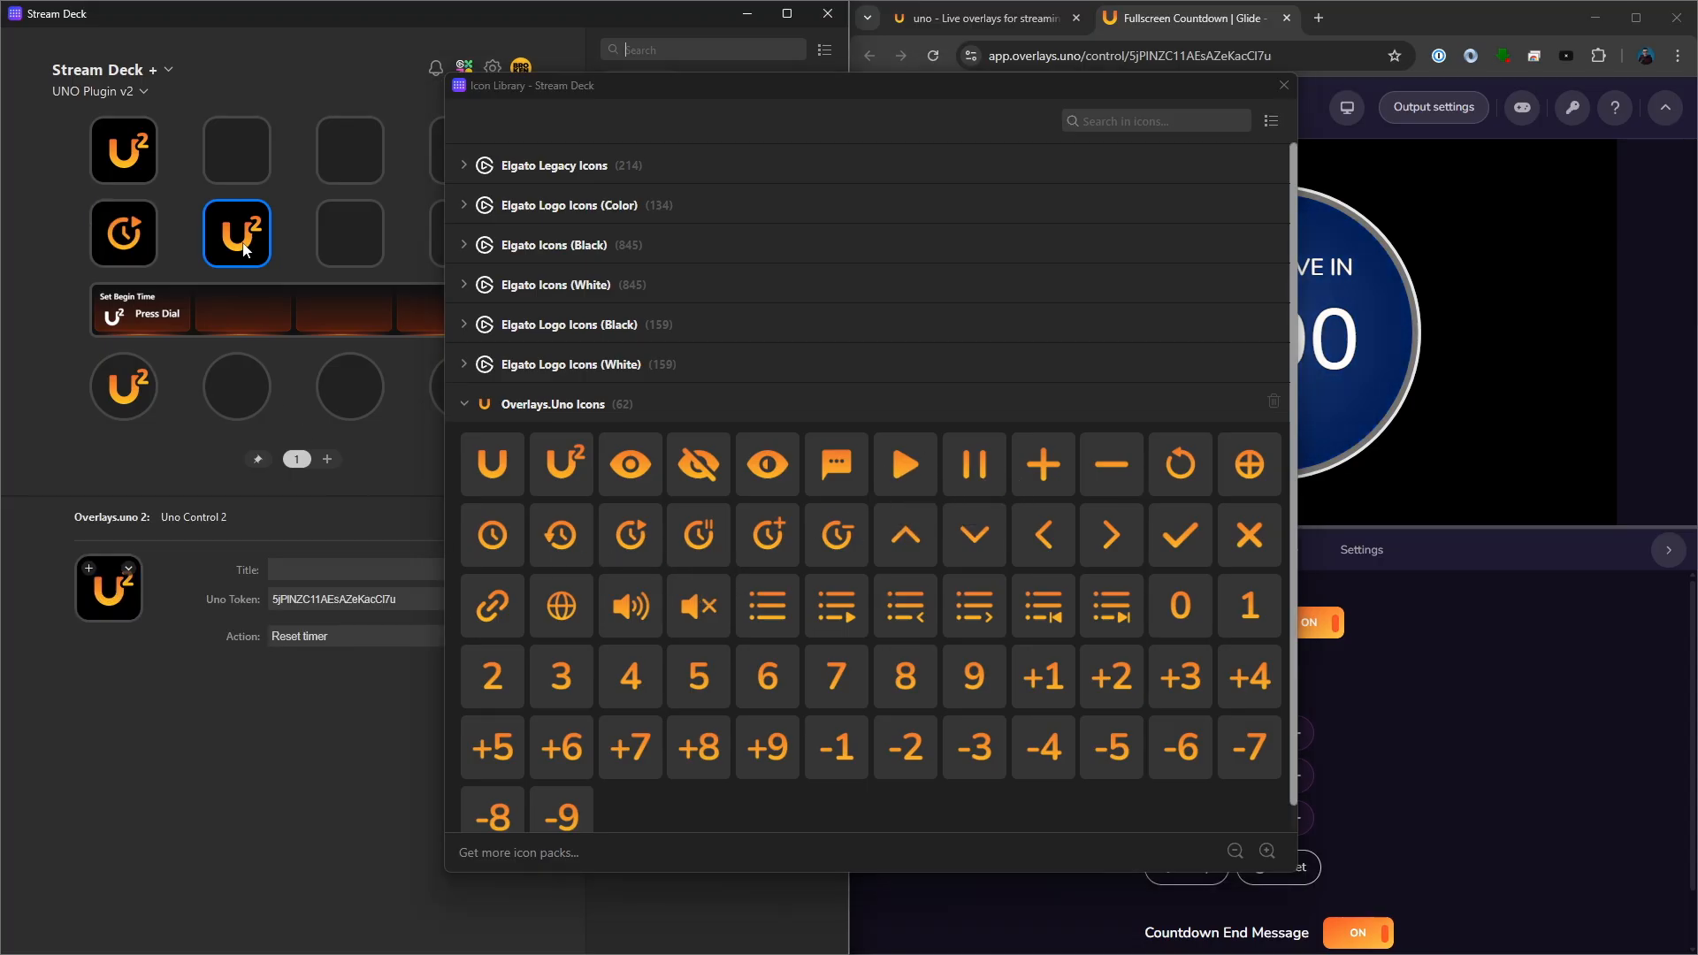
{"action": "left_click", "coordinate": [564, 535]}
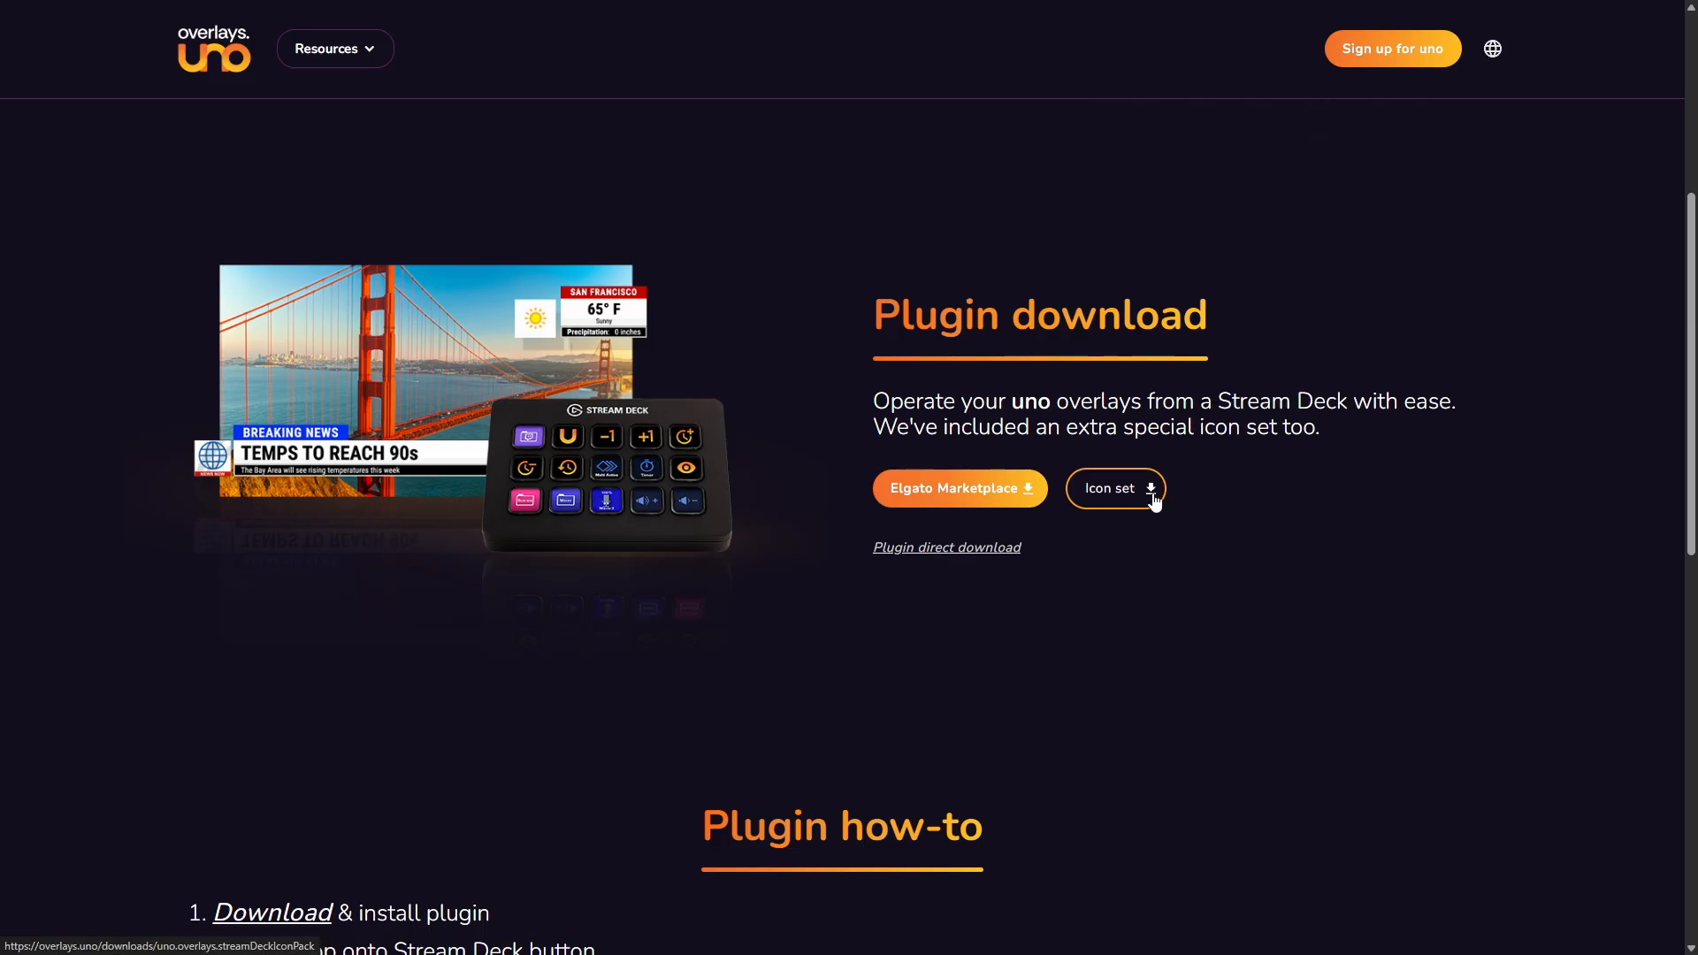
- Download the uno icon set from the Stream Deck plugin page
{"action": "left_click", "coordinate": [1153, 492]}
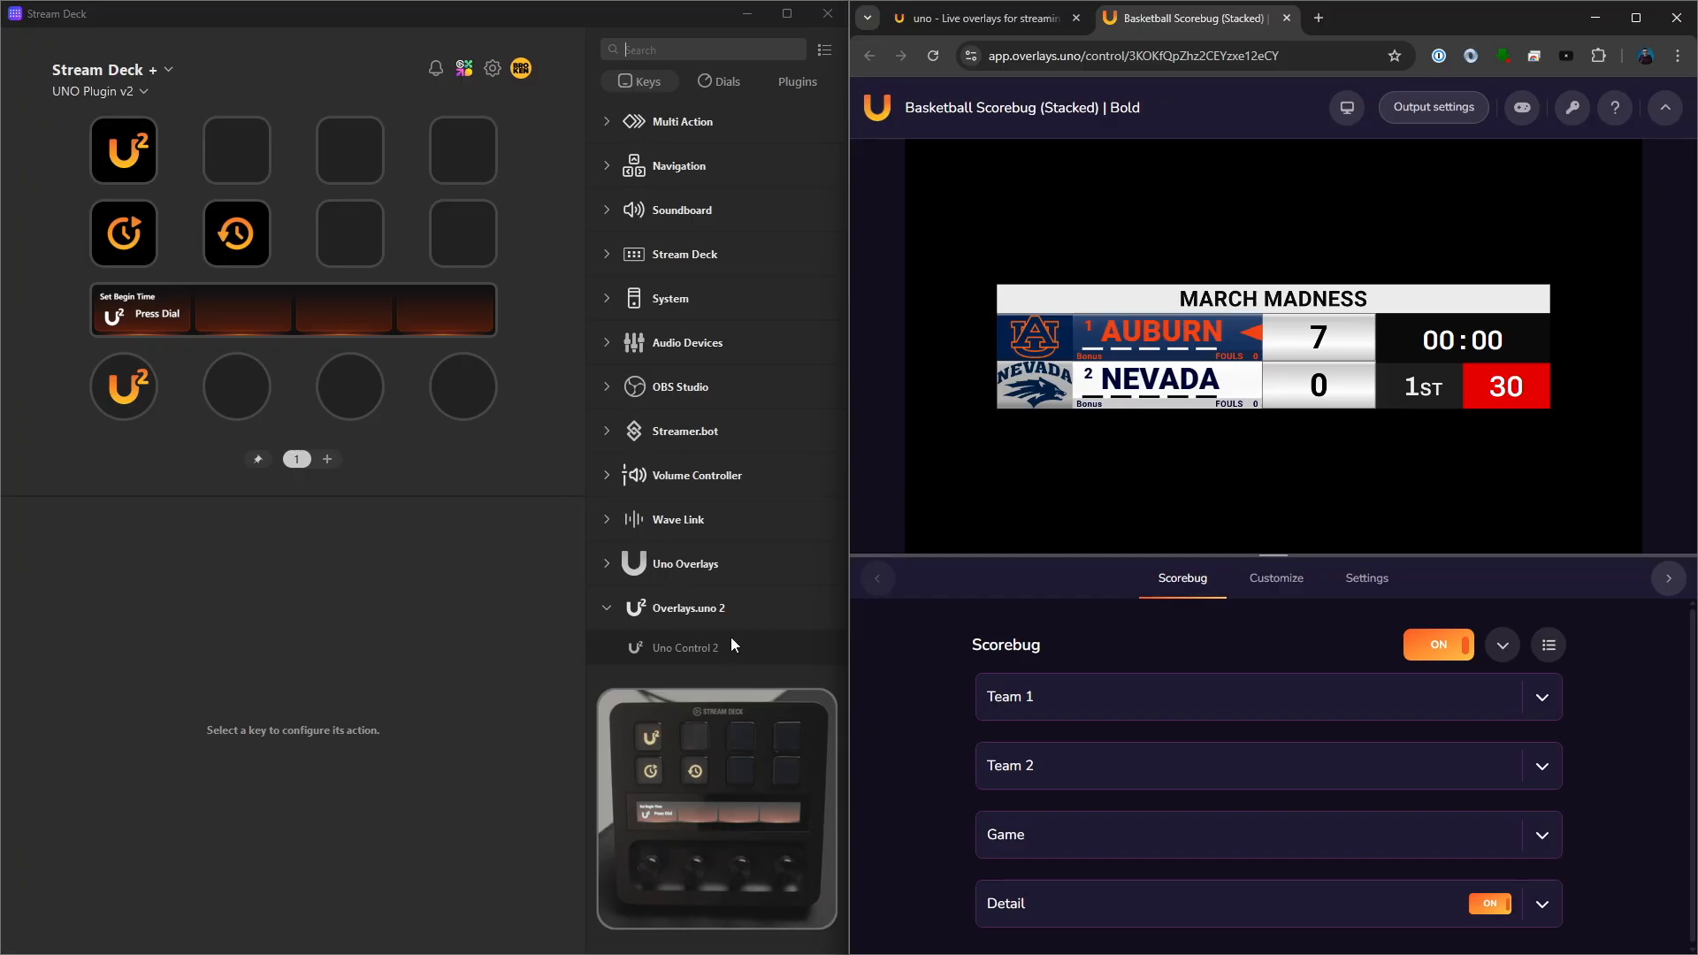
- Place Uno Control 2 (Dial) on the second dial and paste in the UNO token from the Basketball Scorebug (Stacked) | Bold overlay
{"action": "left_click", "coordinate": [721, 82]}
{"action": "left_click_drag", "start_coordinate": [707, 428], "coordinate": [228, 398]}
{"action": "left_click", "coordinate": [1572, 107]}
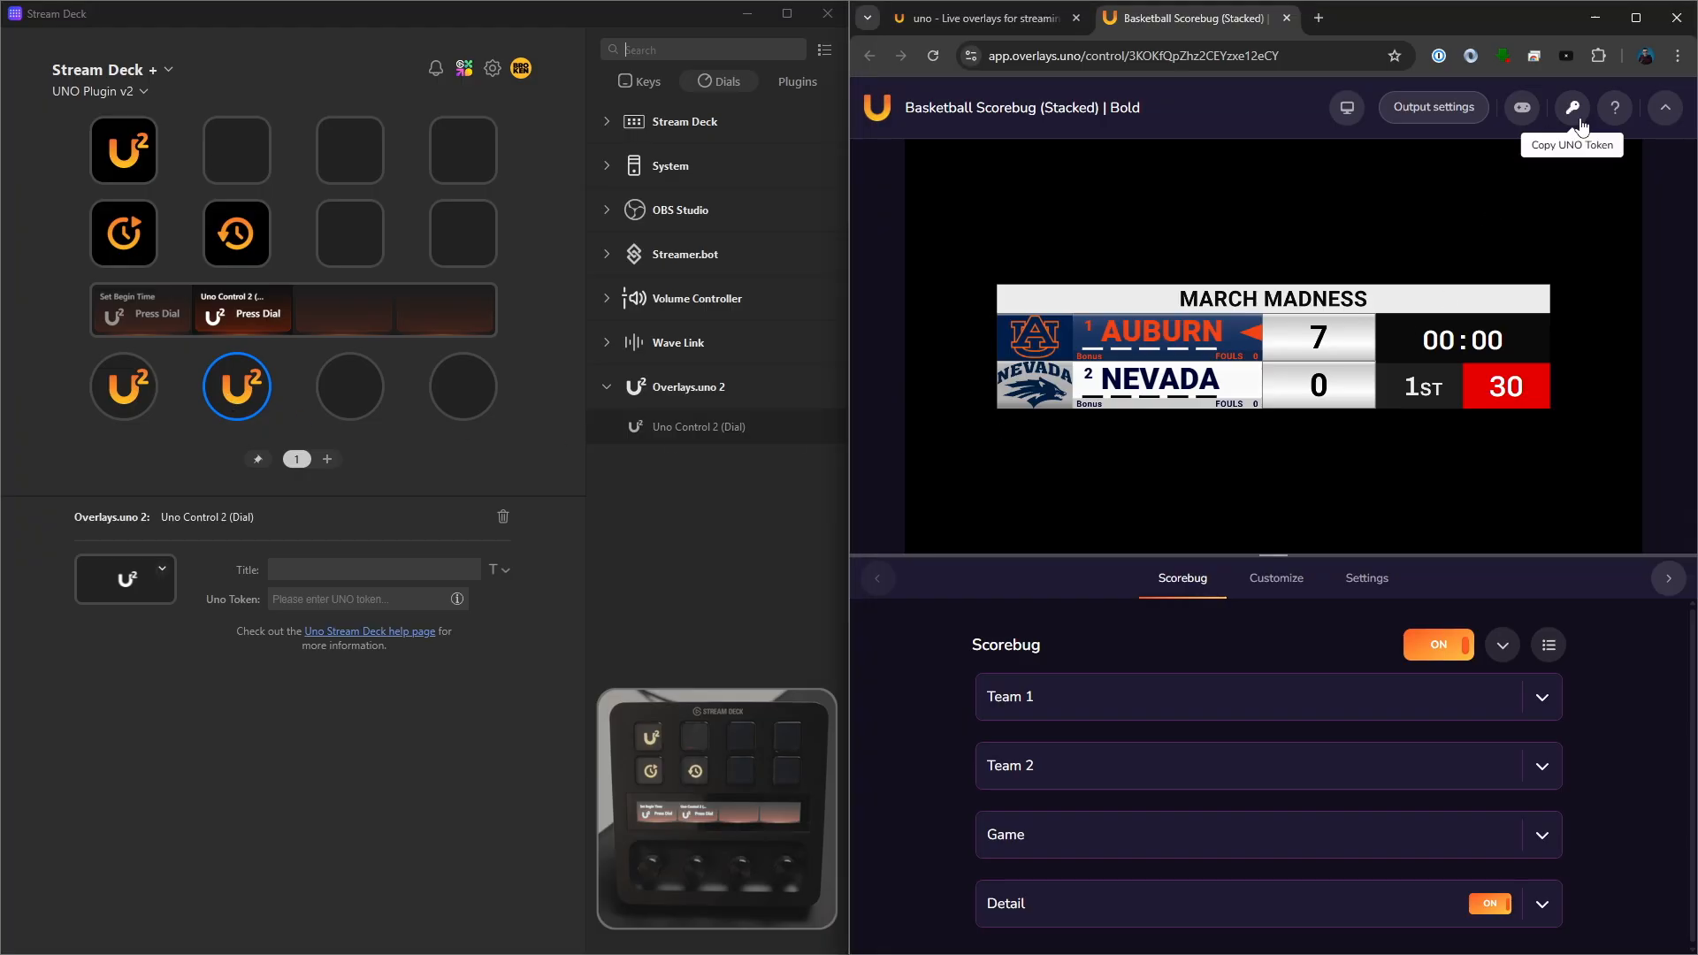
{"action": "left_click", "coordinate": [407, 599]}
{"action": "key", "text": "ctrl+v"}
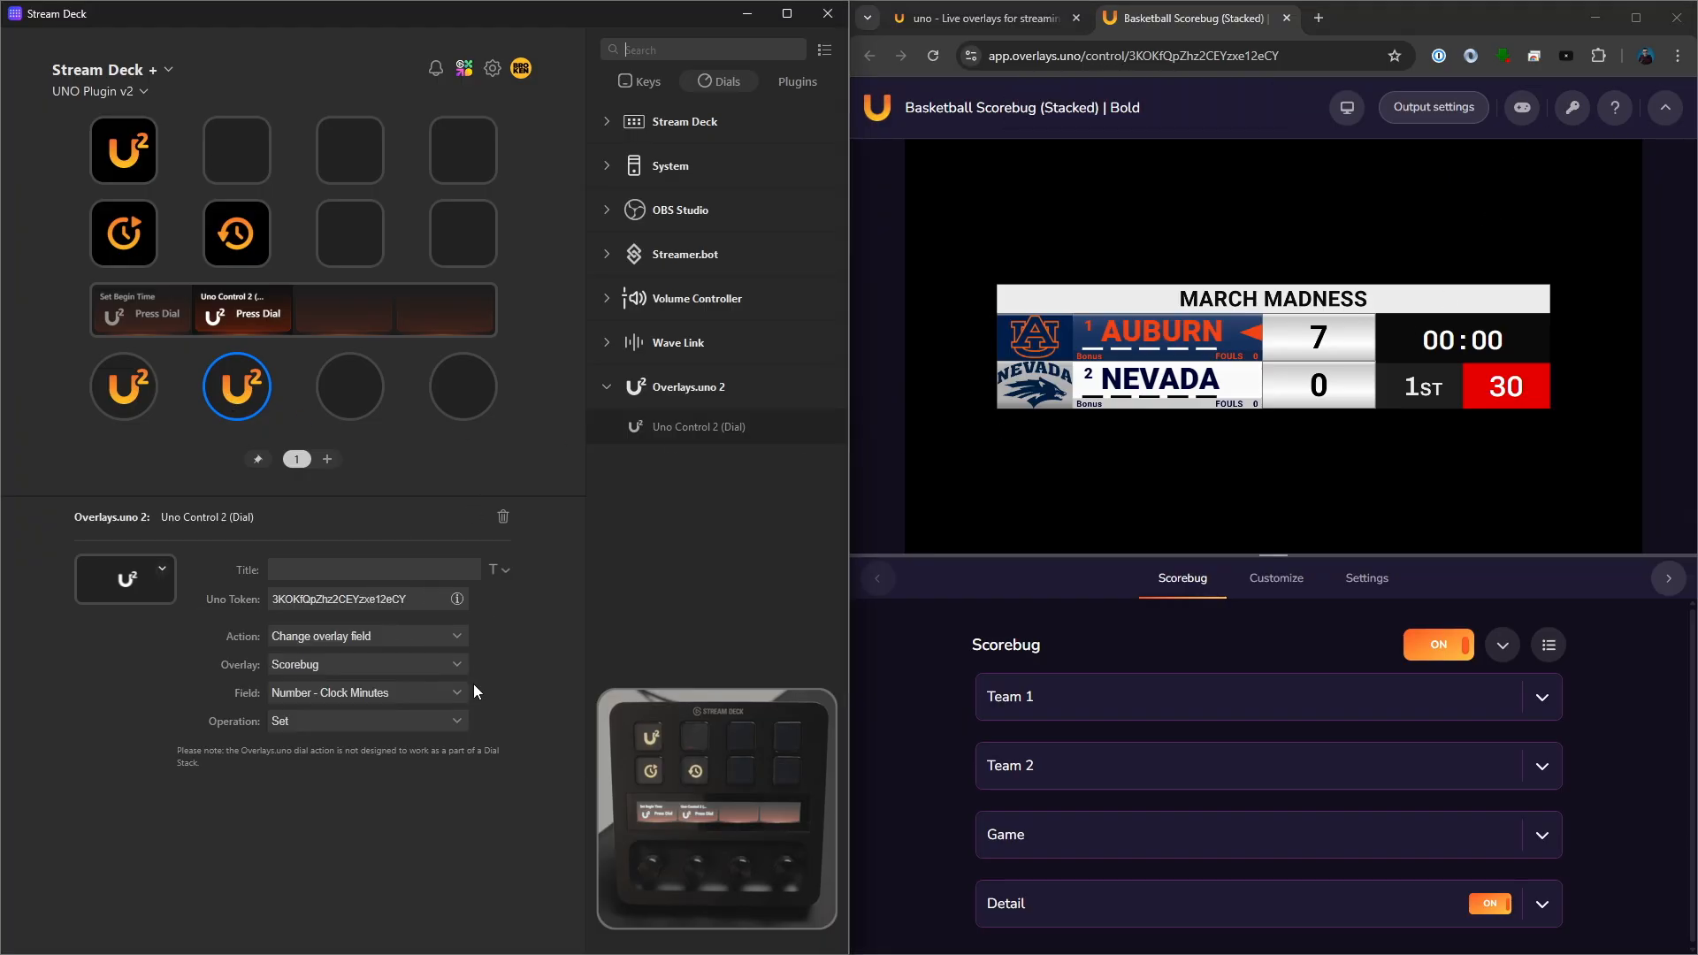
- Examine the dial's available fields and the customization sections of the Basketball Scorebug overlay, then return to the scorebug controls
{"action": "left_click", "coordinate": [412, 698]}
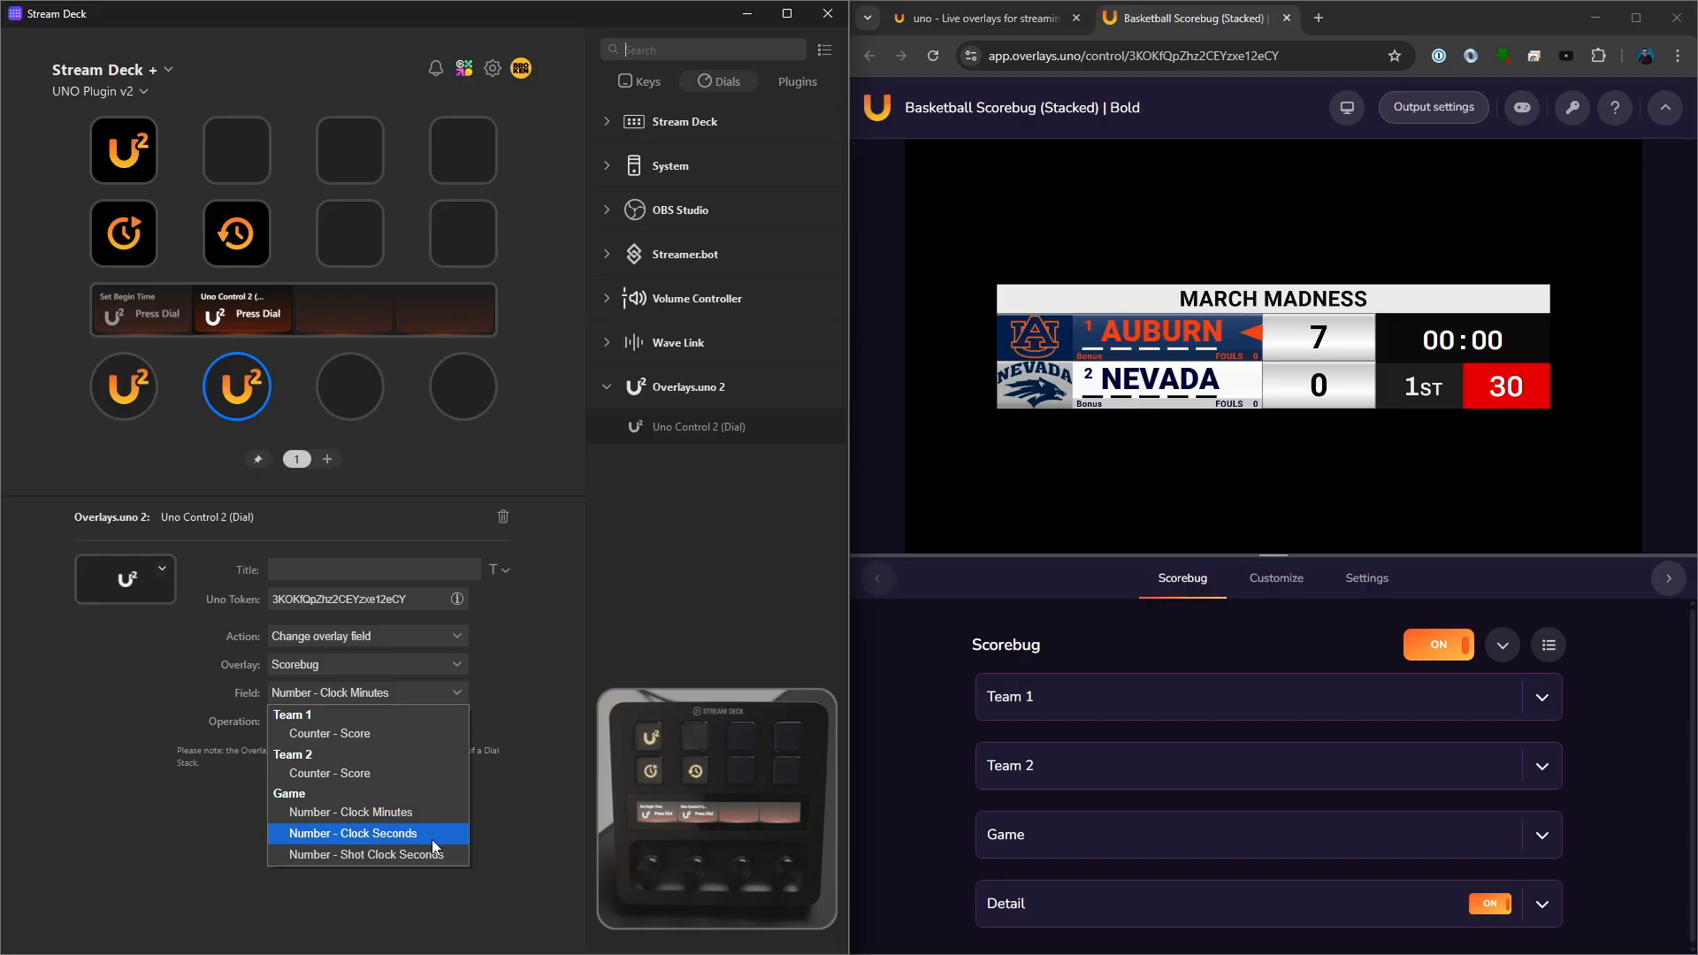
{"action": "left_click_drag", "start_coordinate": [1273, 555], "coordinate": [1279, 424]}
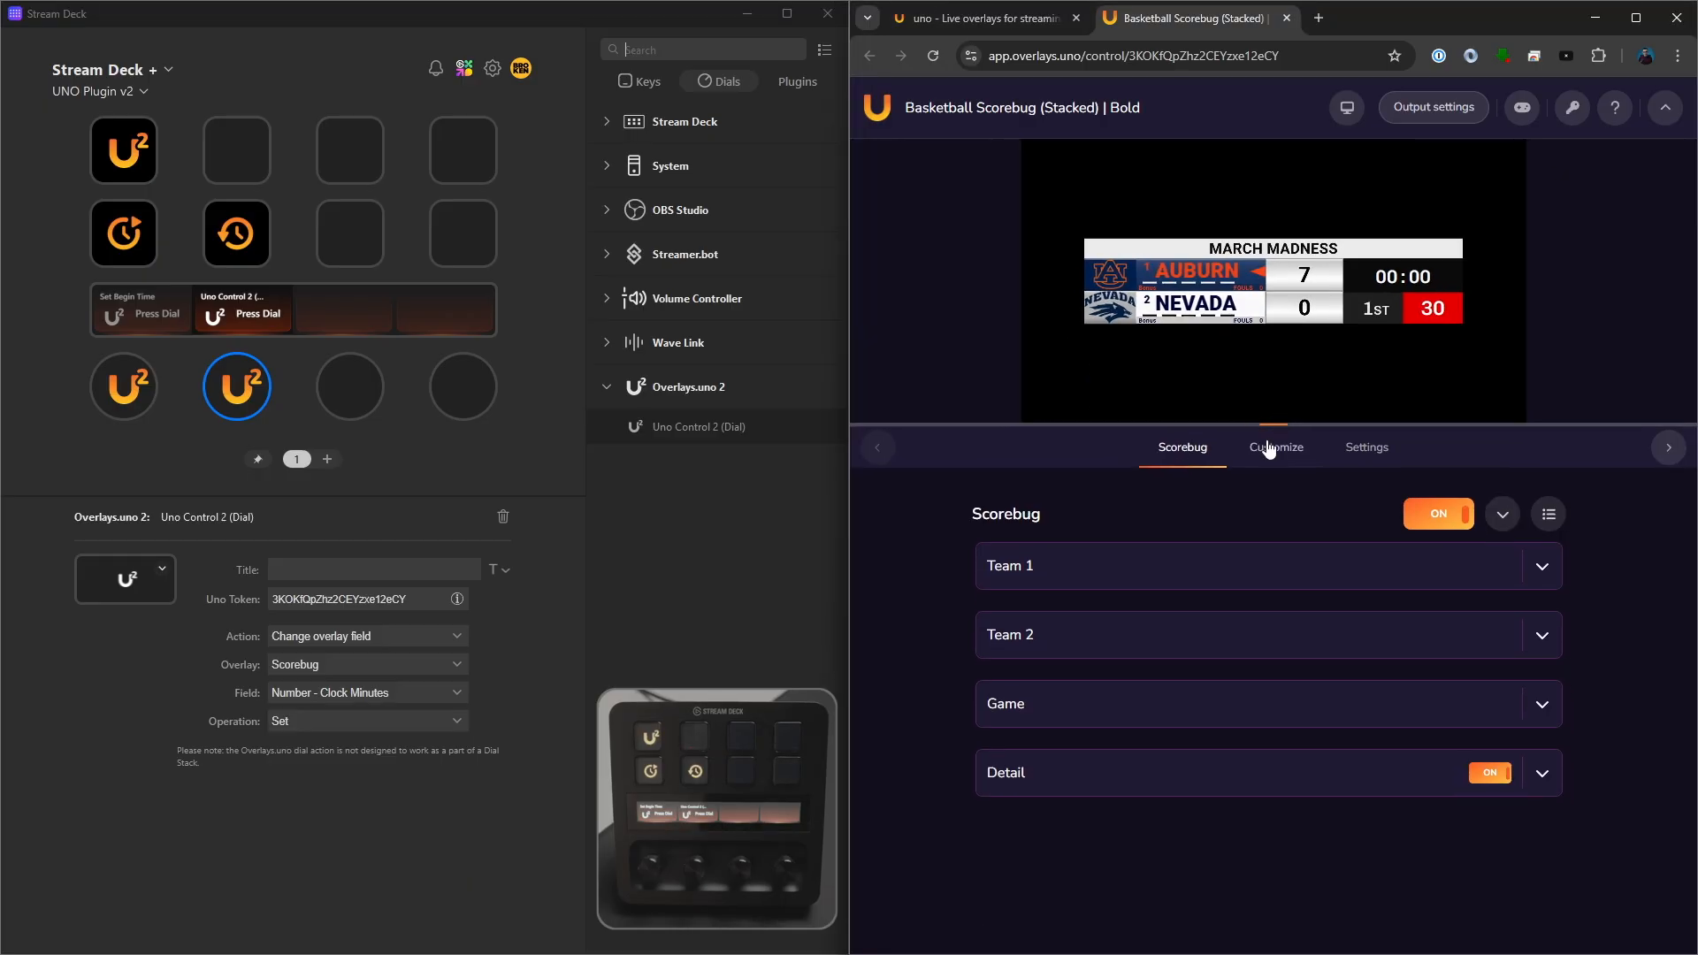
{"action": "left_click", "coordinate": [1269, 447]}
{"action": "left_click", "coordinate": [1059, 568]}
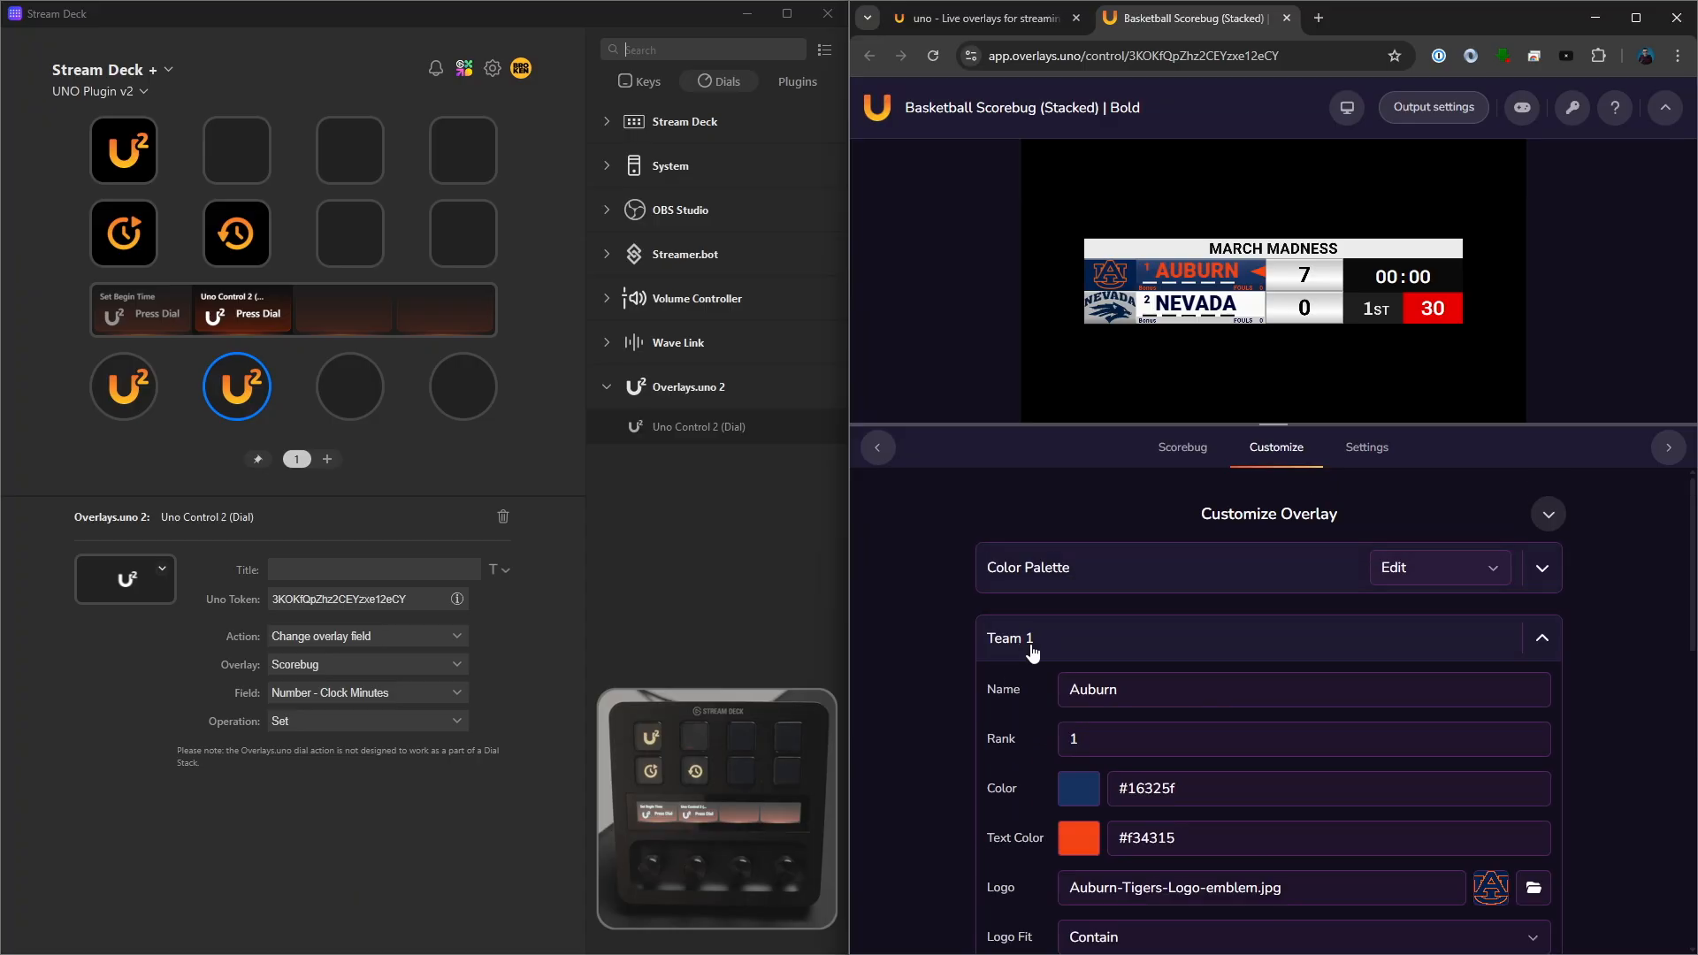
{"action": "left_click", "coordinate": [1028, 648]}
{"action": "left_click", "coordinate": [1002, 713]}
{"action": "left_click", "coordinate": [1003, 840]}
{"action": "scroll", "coordinate": [1006, 822], "scroll_direction": "down", "scroll_amount": 1}
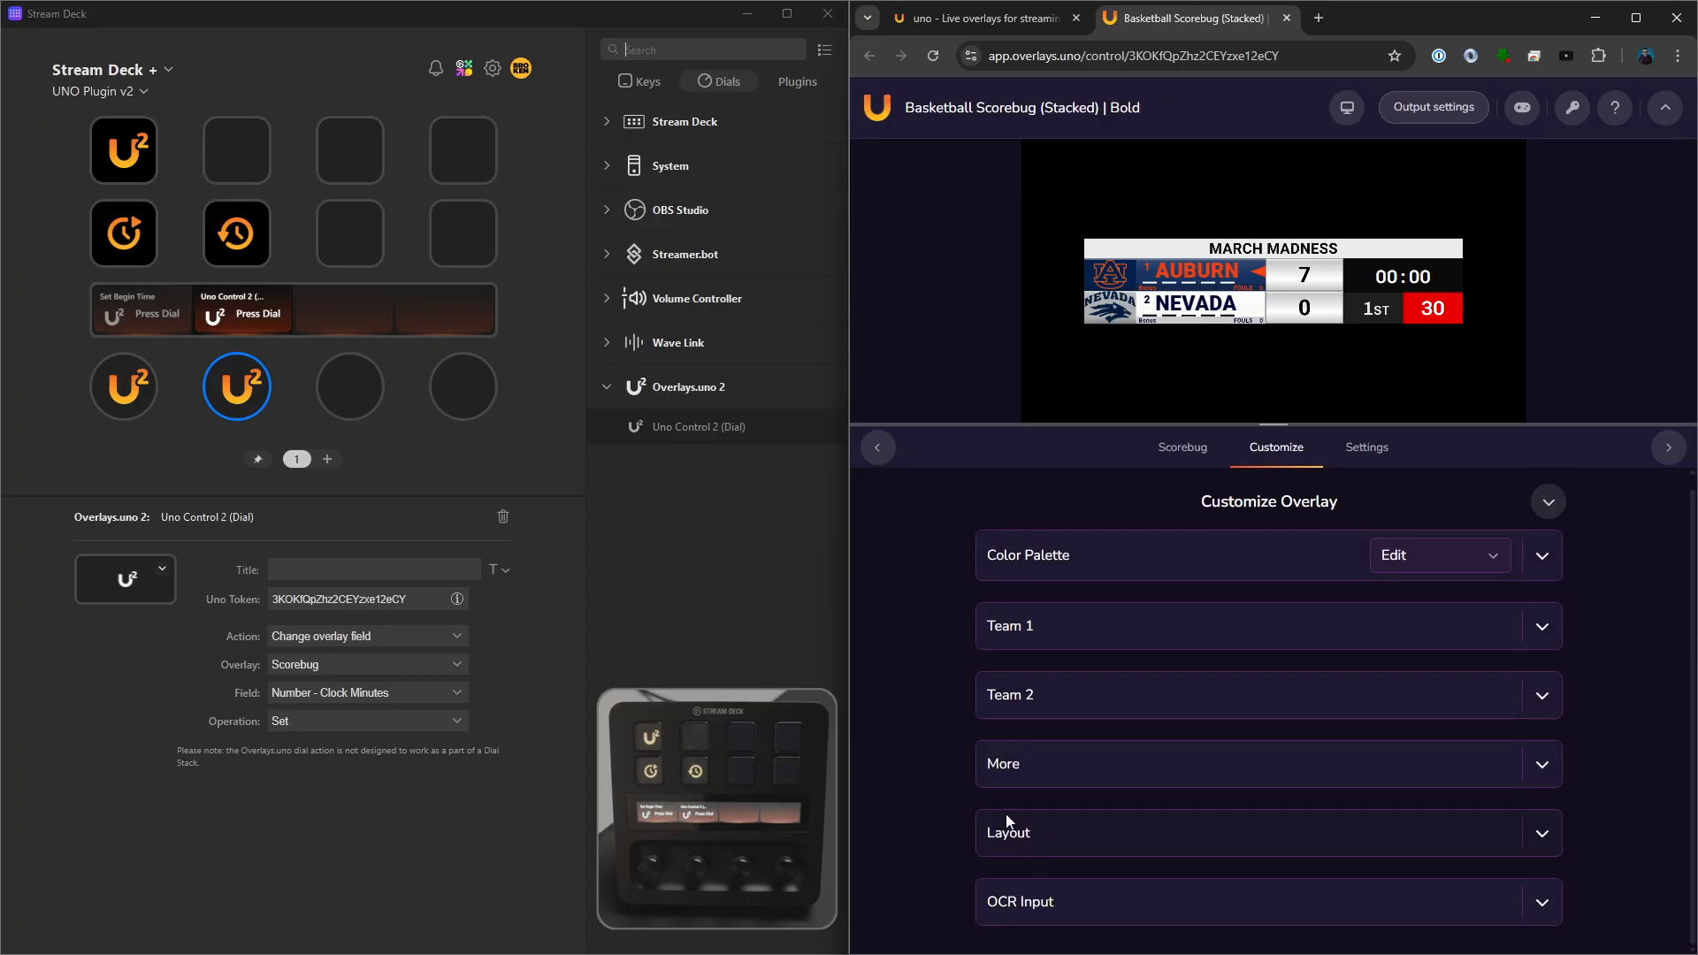
{"action": "left_click", "coordinate": [1181, 448]}
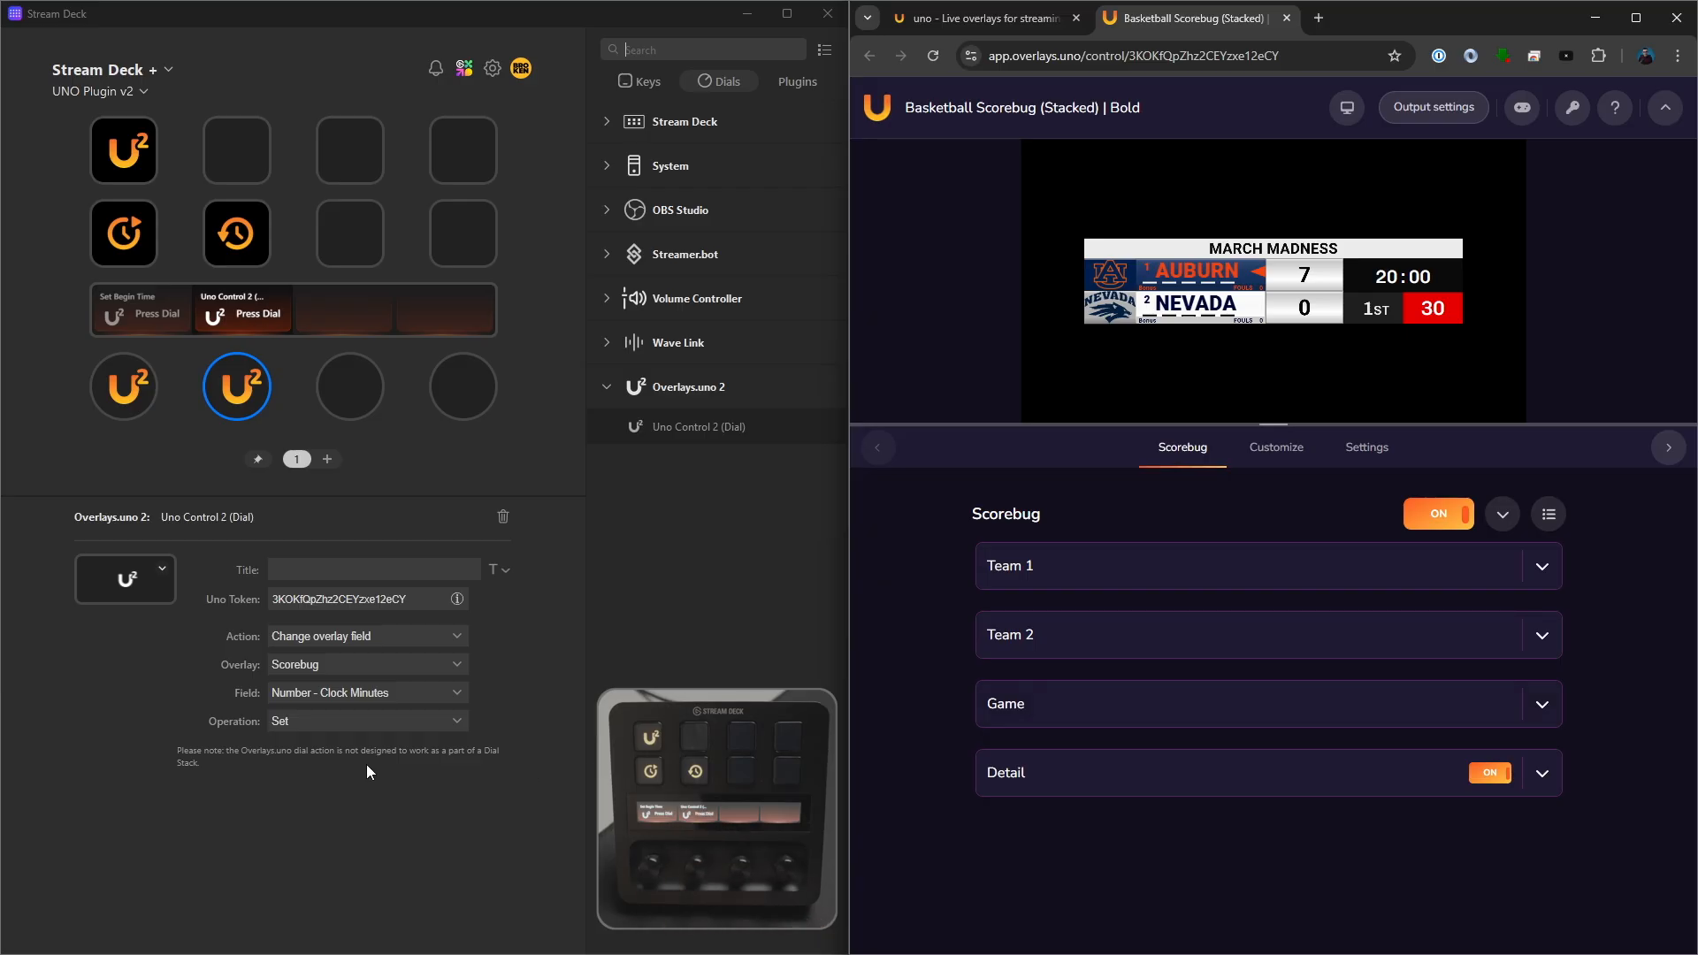
- Set the second dial's field to Team 1's Counter - Score and its operation to Increment
{"action": "left_click", "coordinate": [373, 697]}
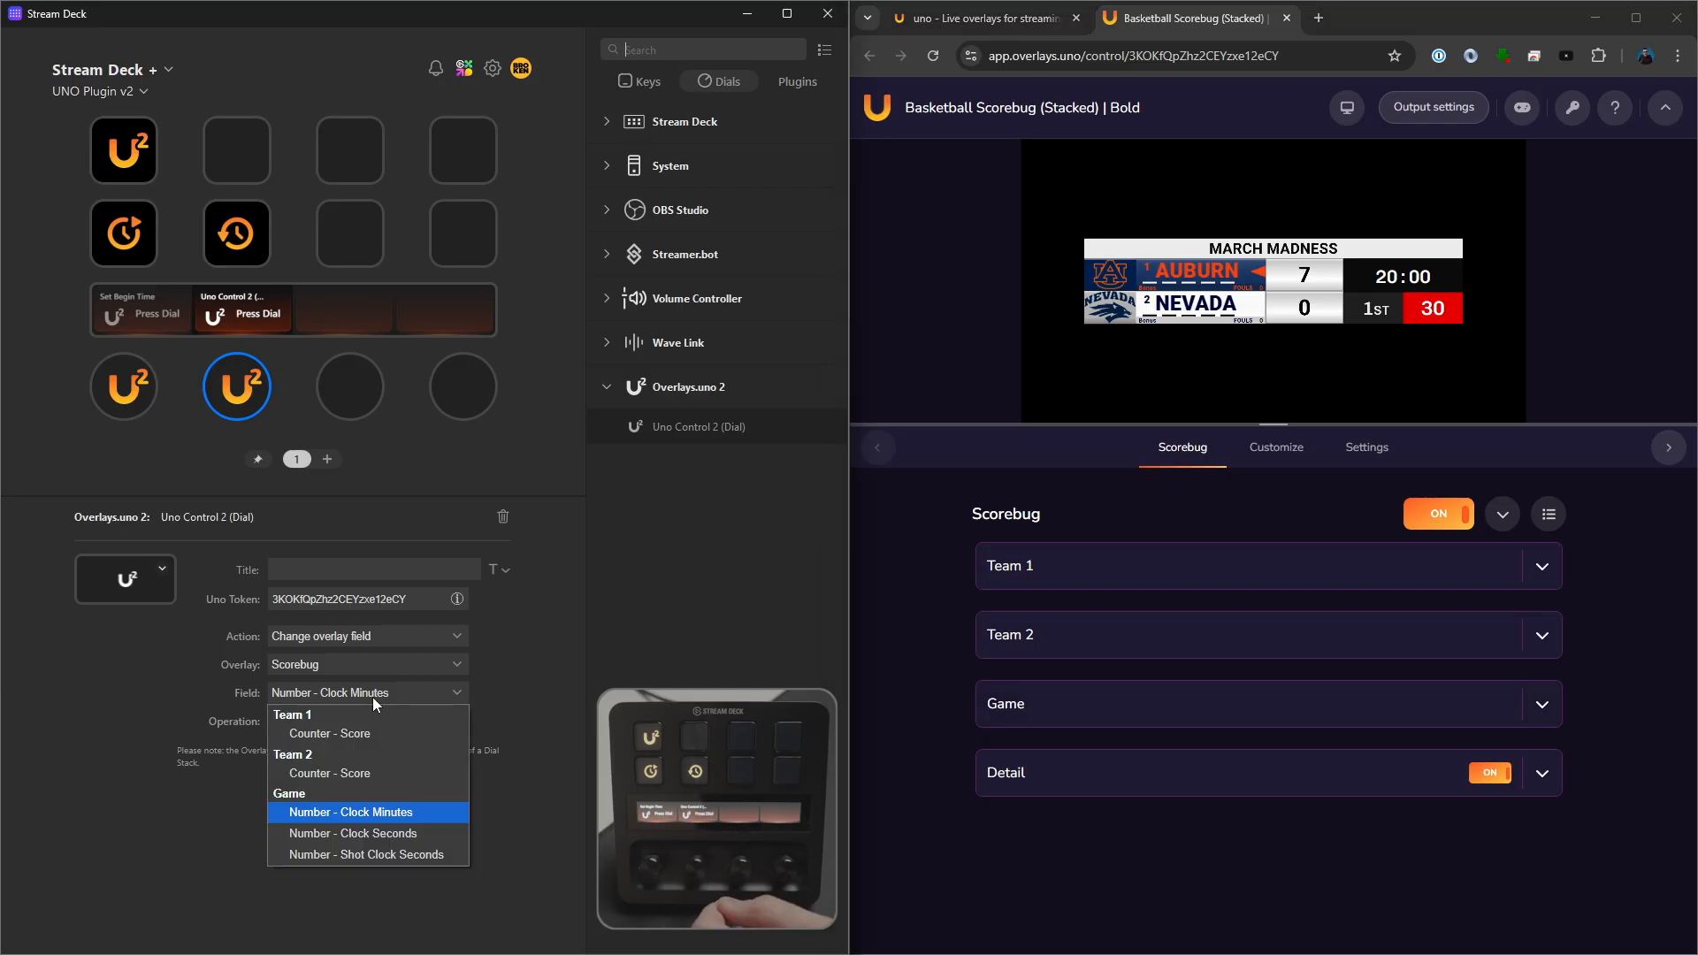
{"action": "left_click", "coordinate": [343, 735]}
{"action": "left_click", "coordinate": [332, 723]}
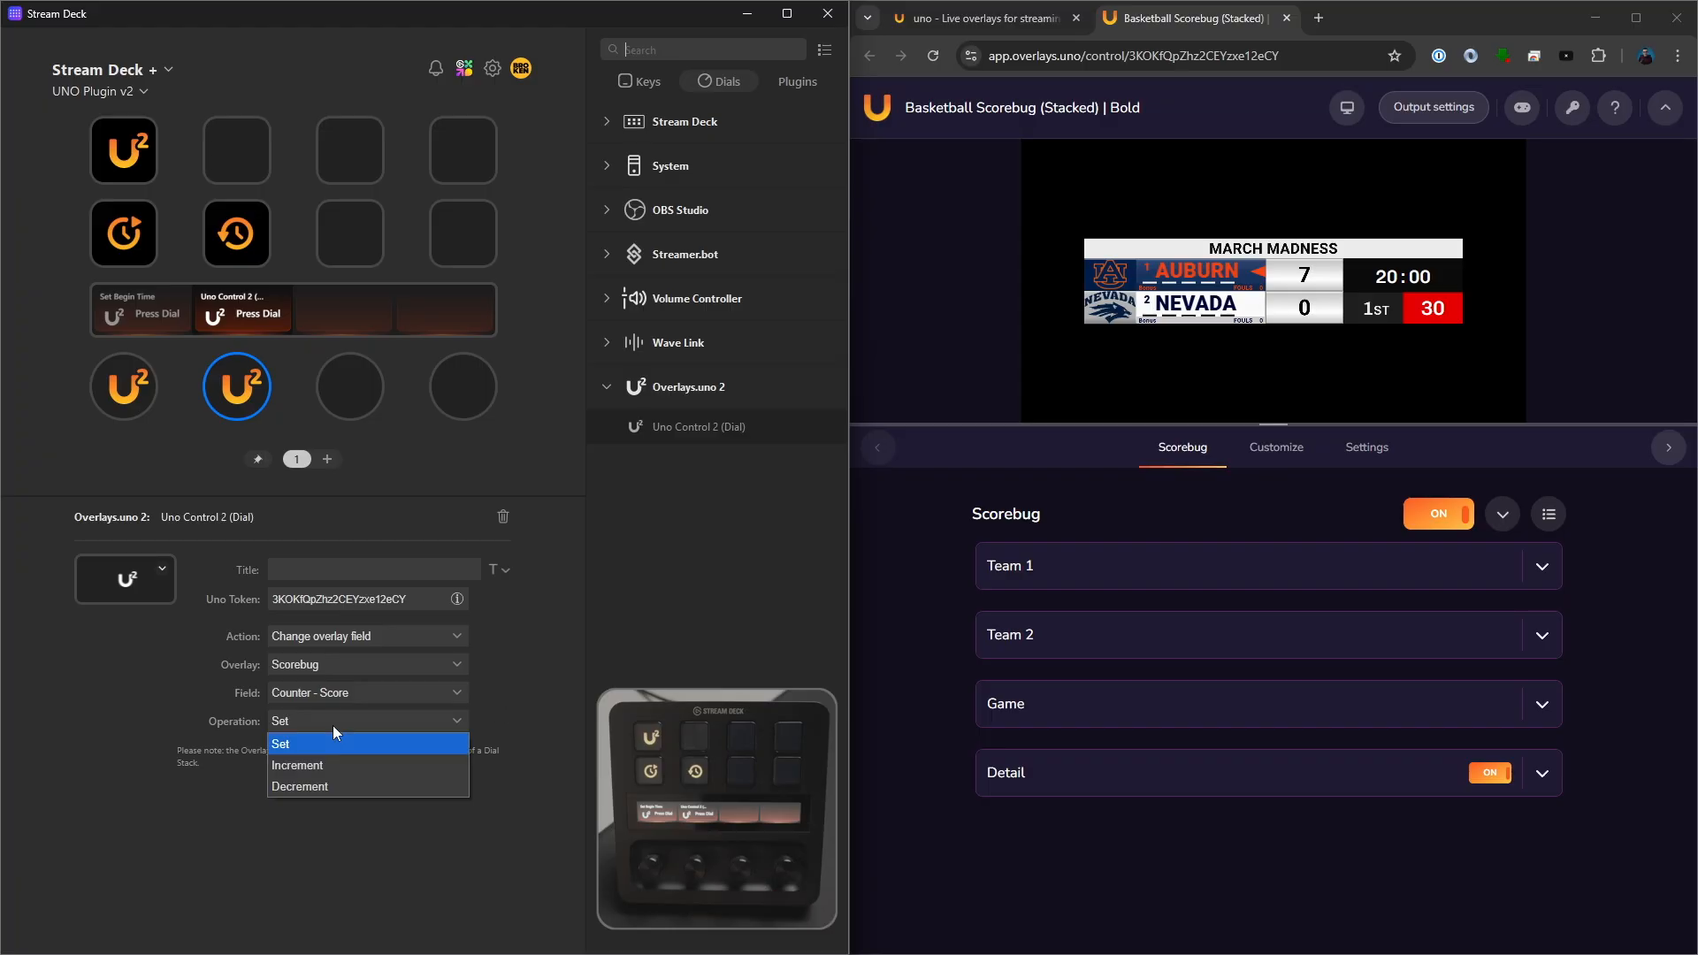
{"action": "left_click", "coordinate": [320, 766]}
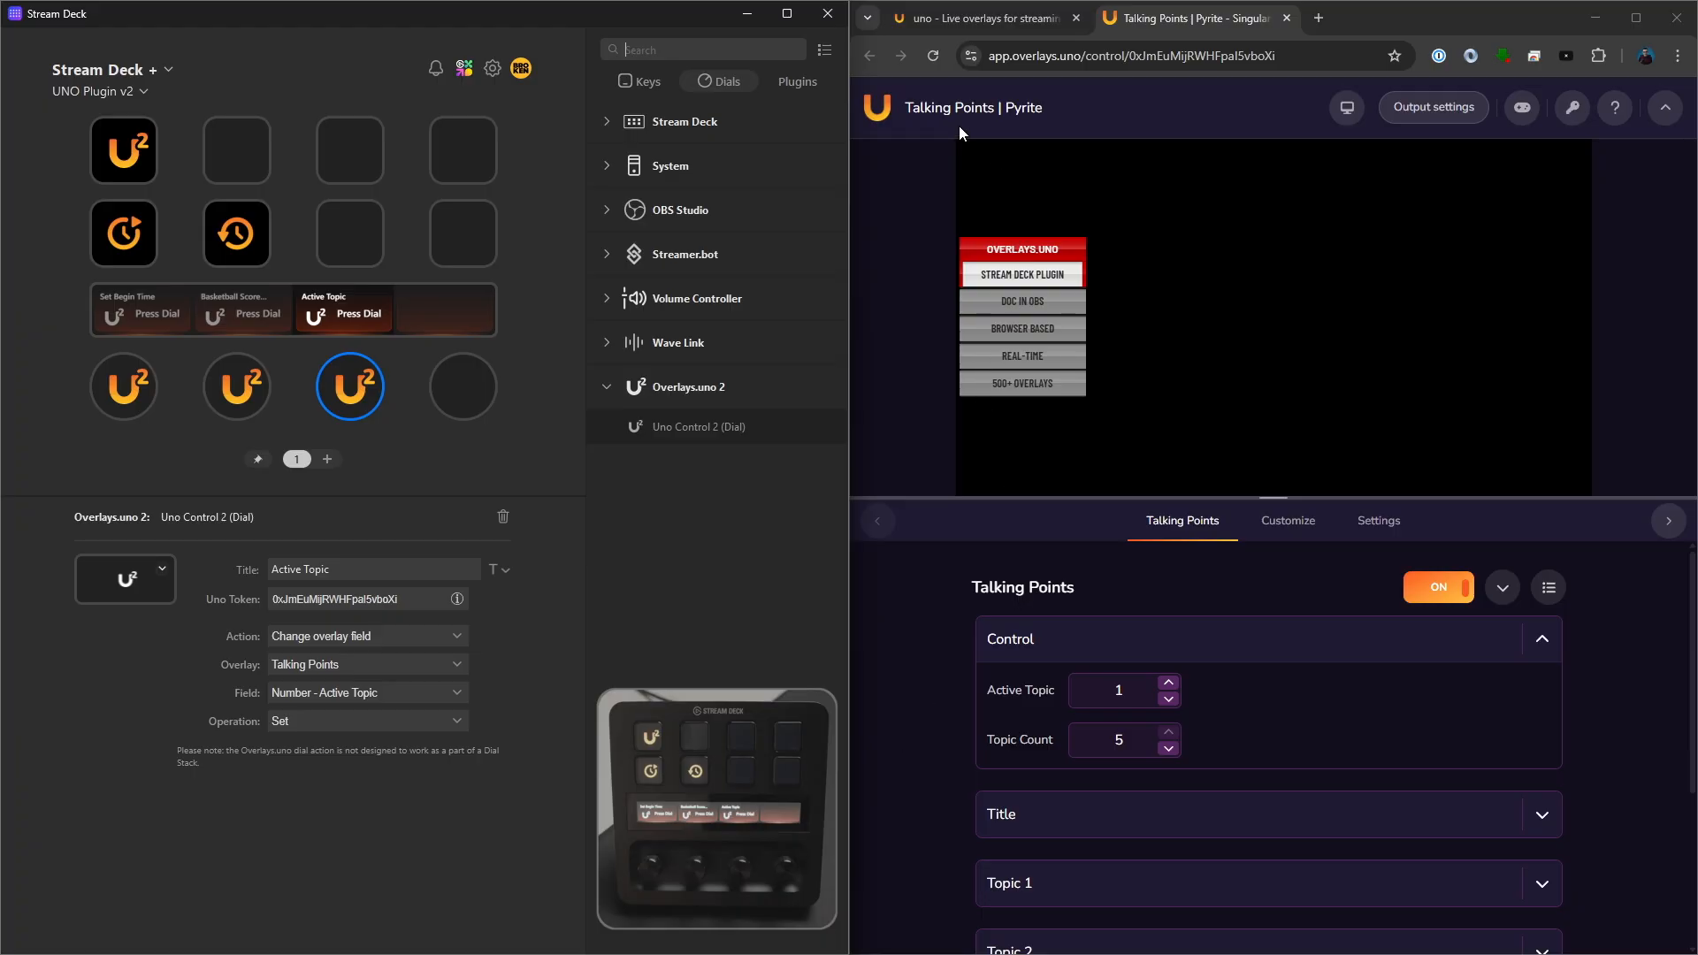
- Examine which Talking Points fields the Active Topic dial can control
{"action": "left_click", "coordinate": [423, 693]}
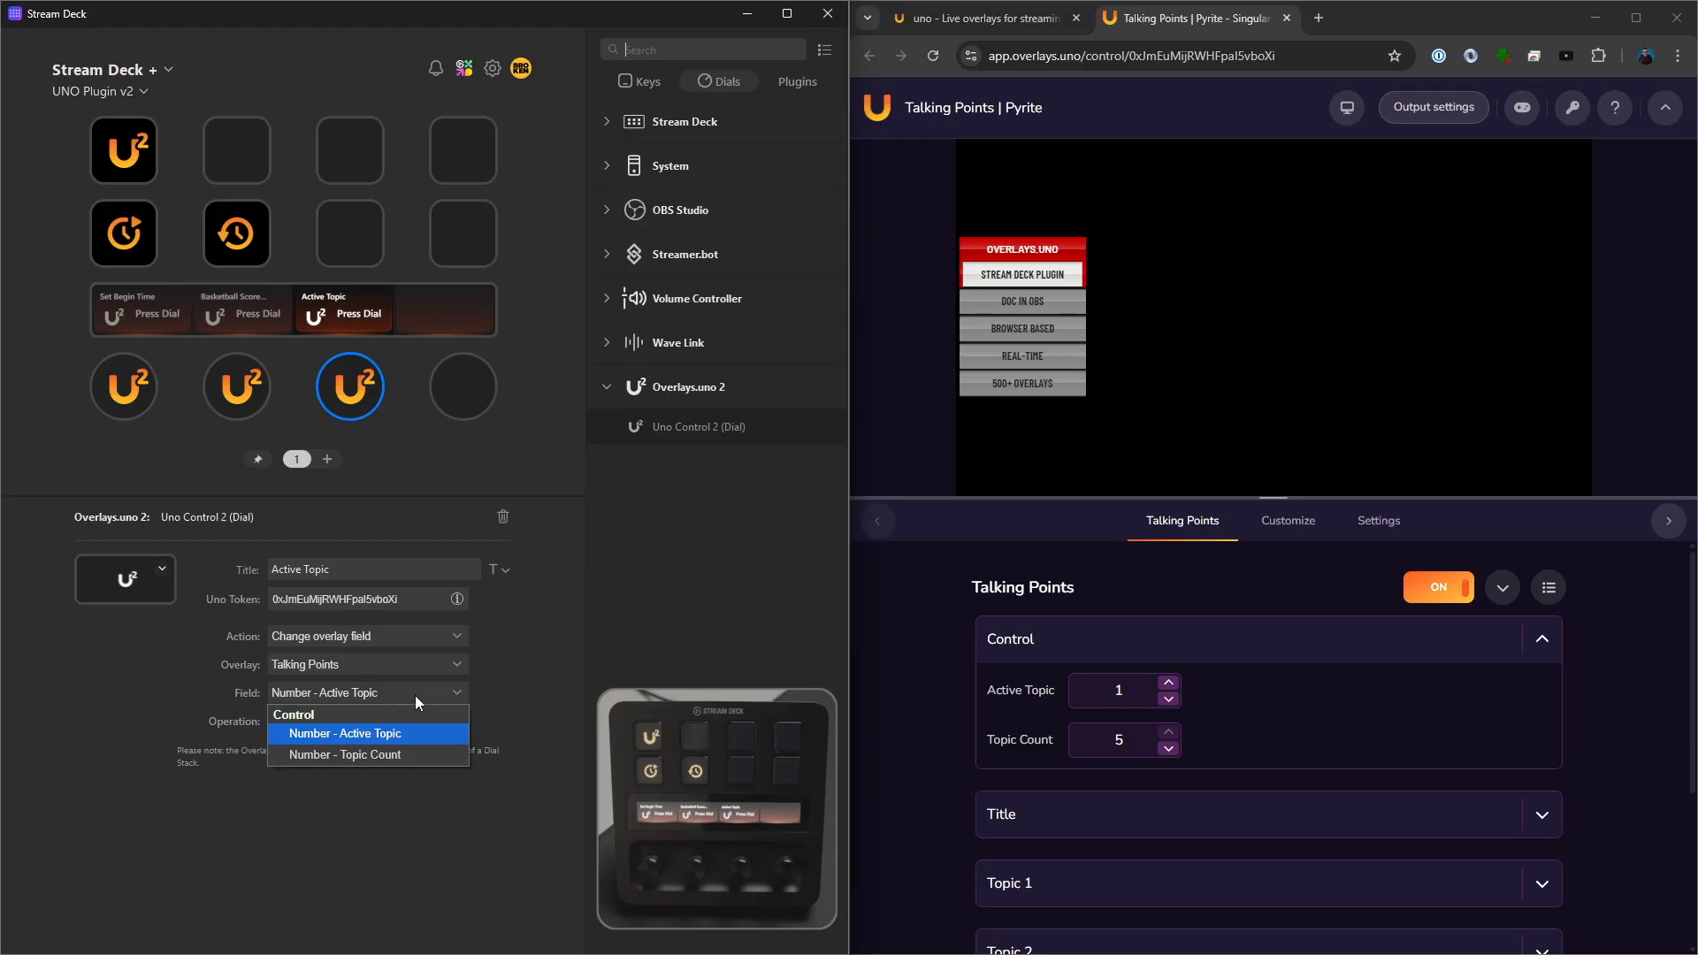
{"action": "left_click", "coordinate": [415, 695]}
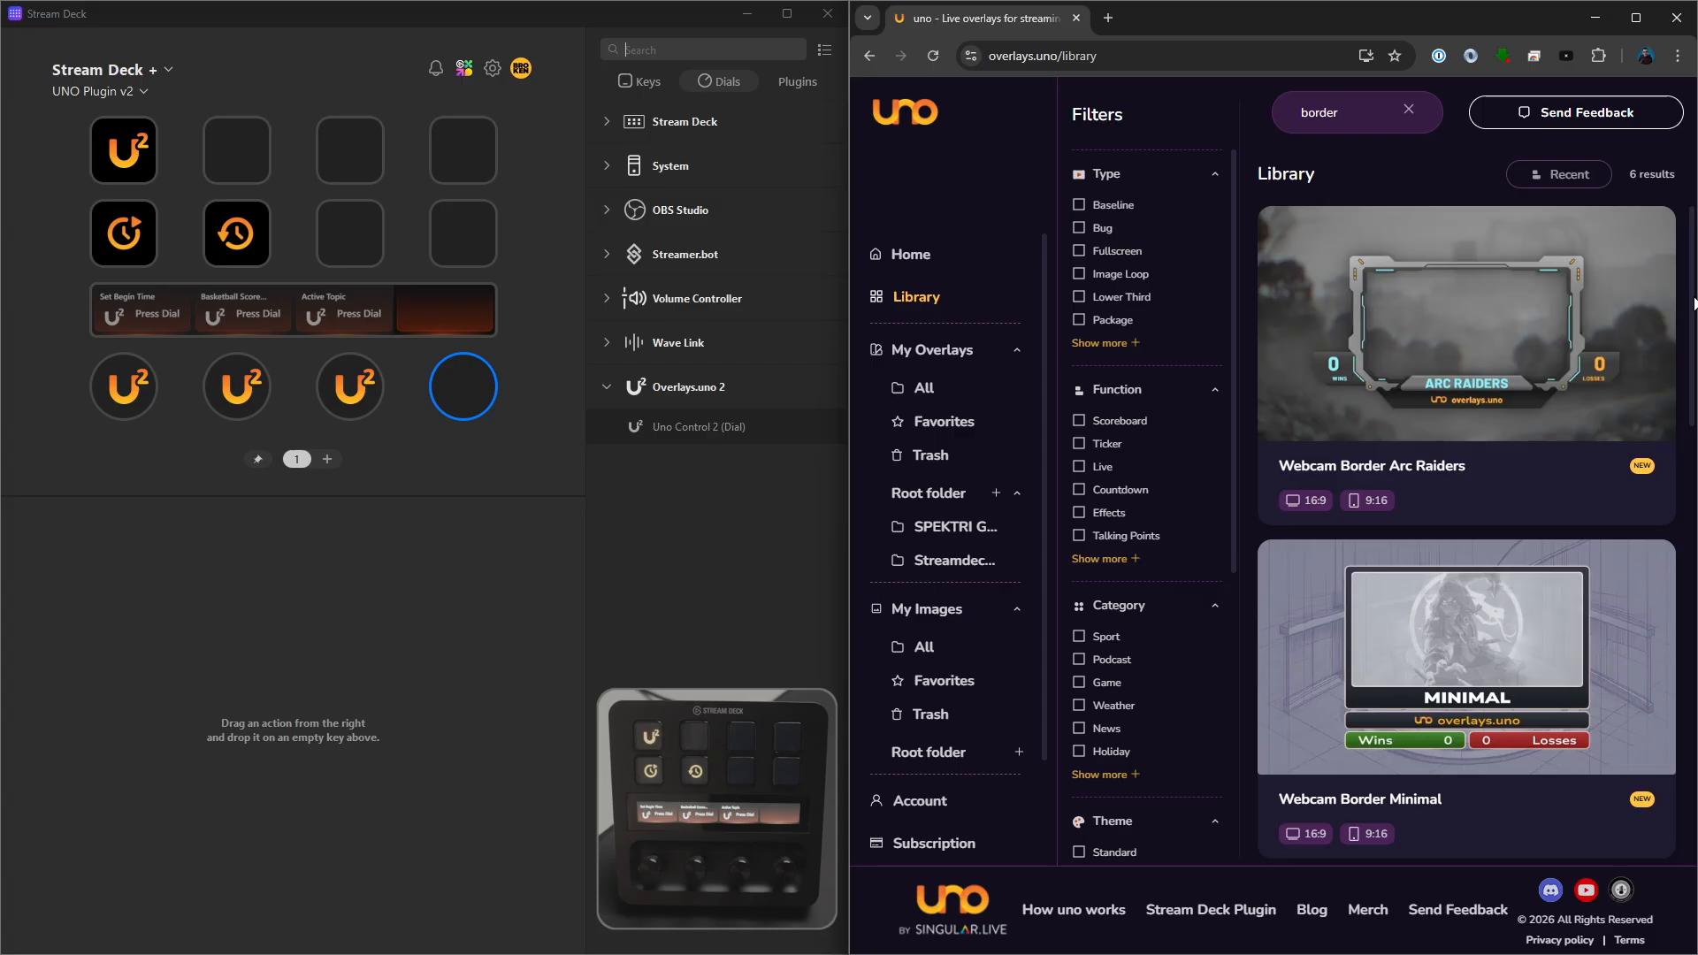
- Open the Webcam Border Minimal overlay from the border results in the uno library
{"action": "left_click_drag", "start_coordinate": [1693, 303], "coordinate": [1682, 468]}
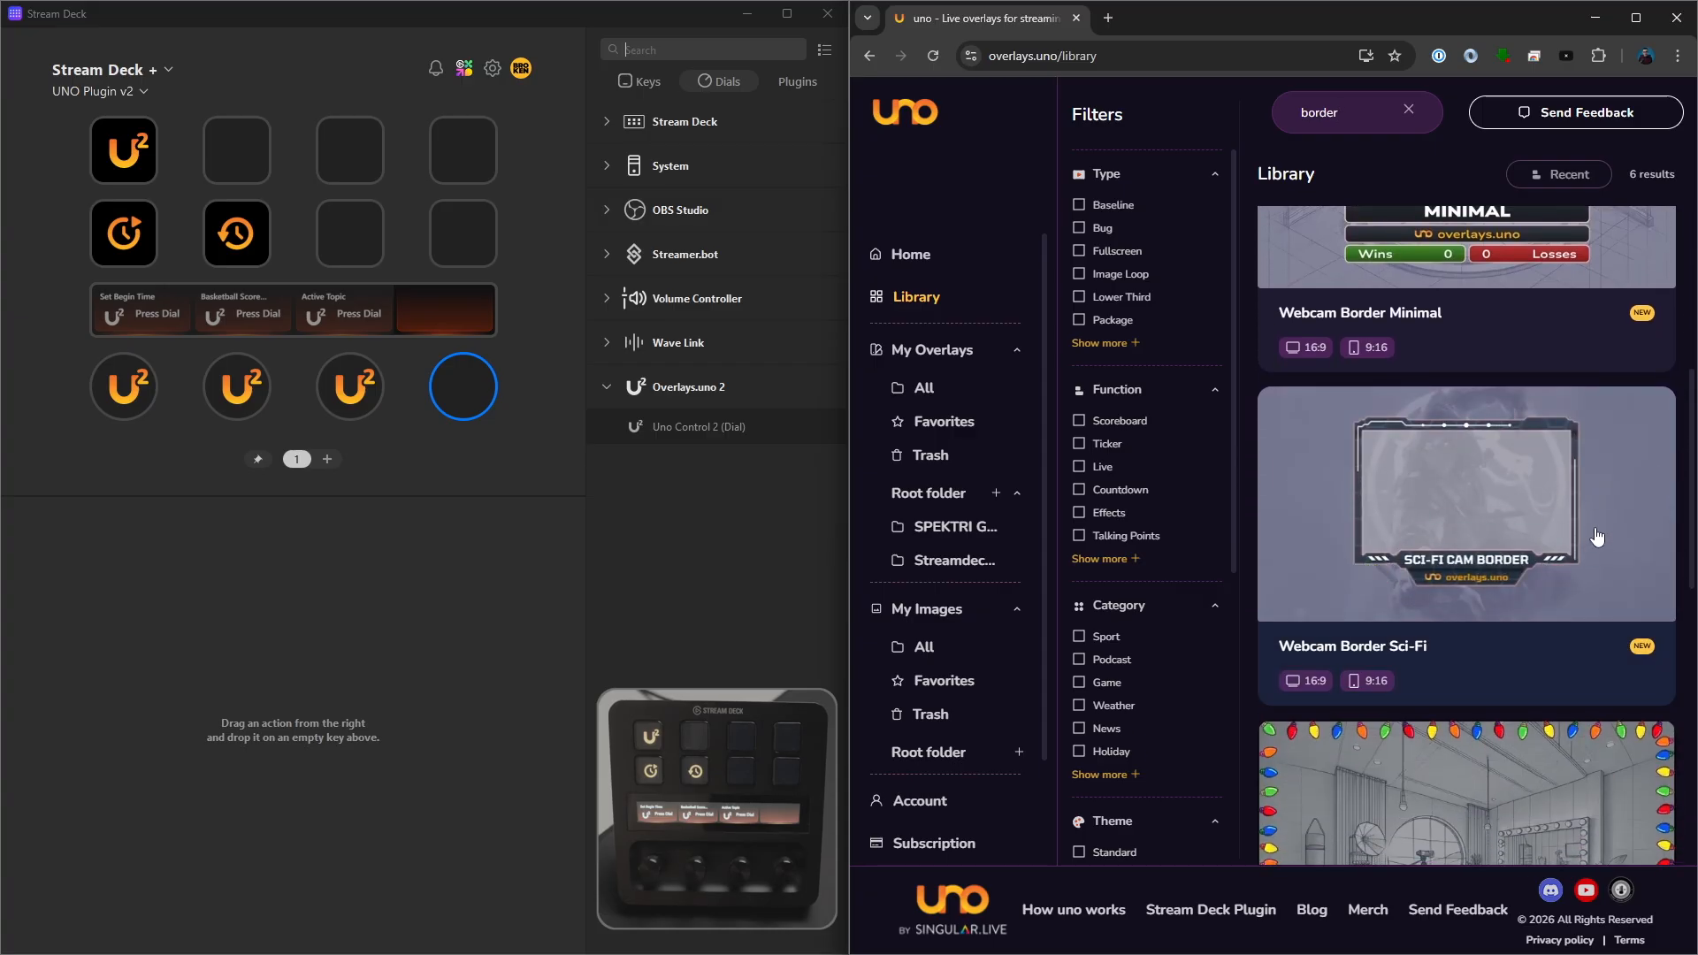
{"action": "scroll", "coordinate": [1597, 537], "scroll_direction": "up", "scroll_amount": 6}
{"action": "left_click", "coordinate": [1550, 678]}
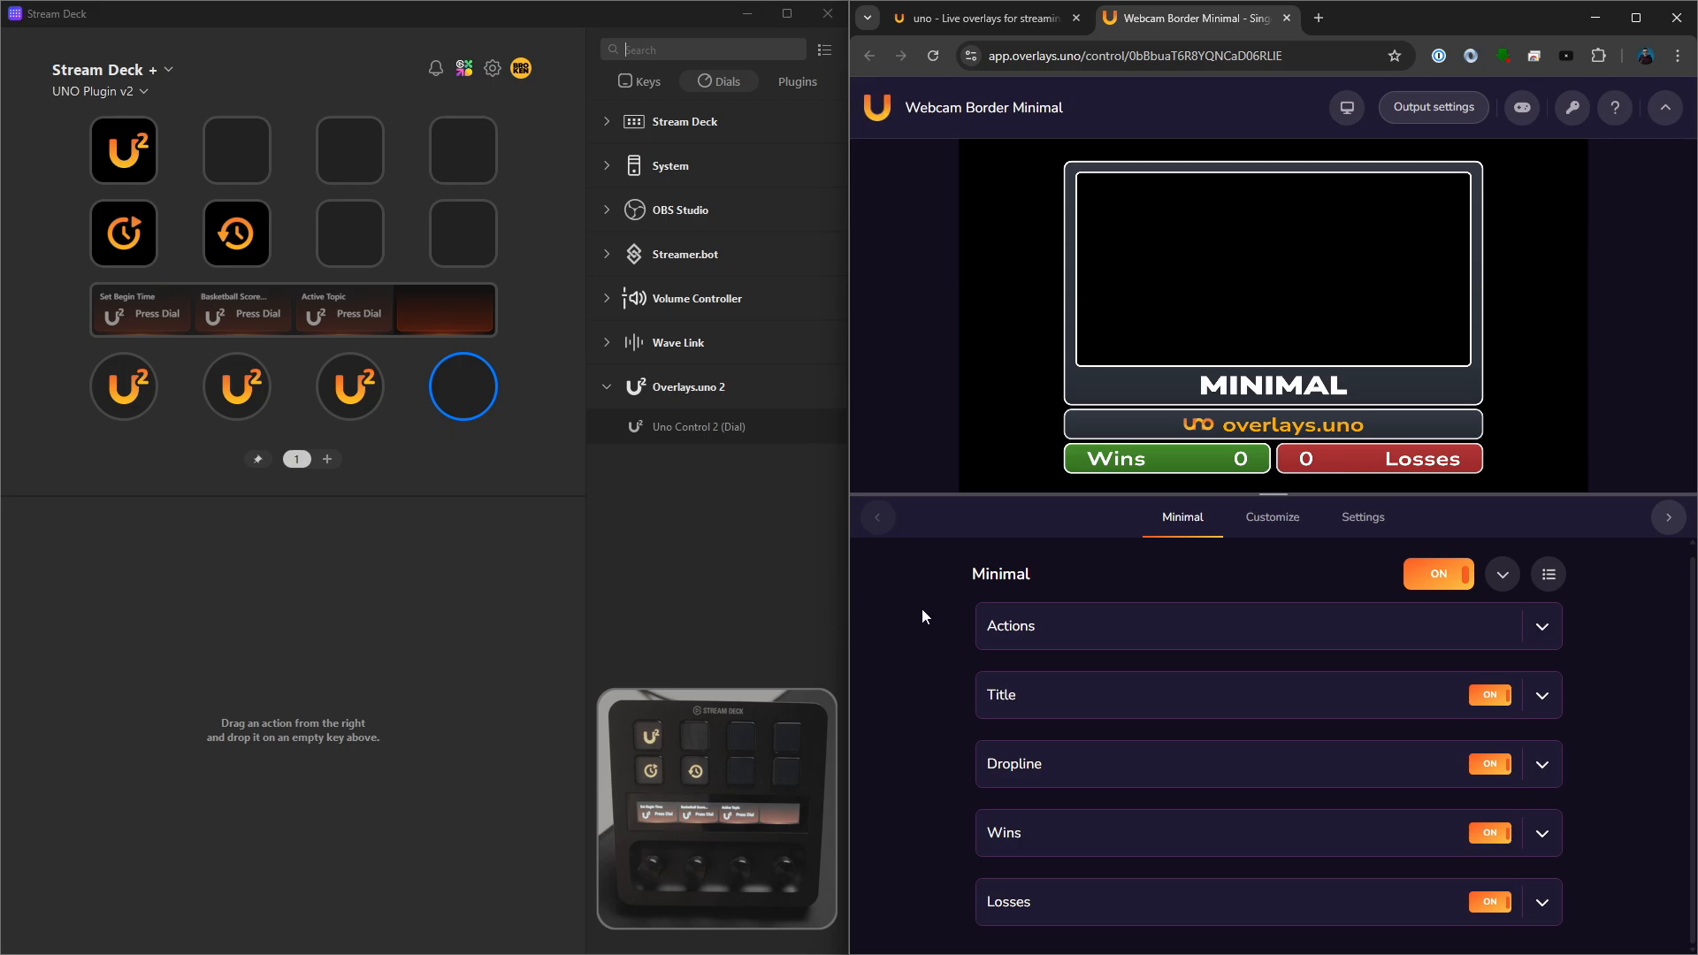
- Relabel the Webcam Border's Wins counter as "Followers" and its Losses counter as "Subscribers"
{"action": "left_click", "coordinate": [1017, 833]}
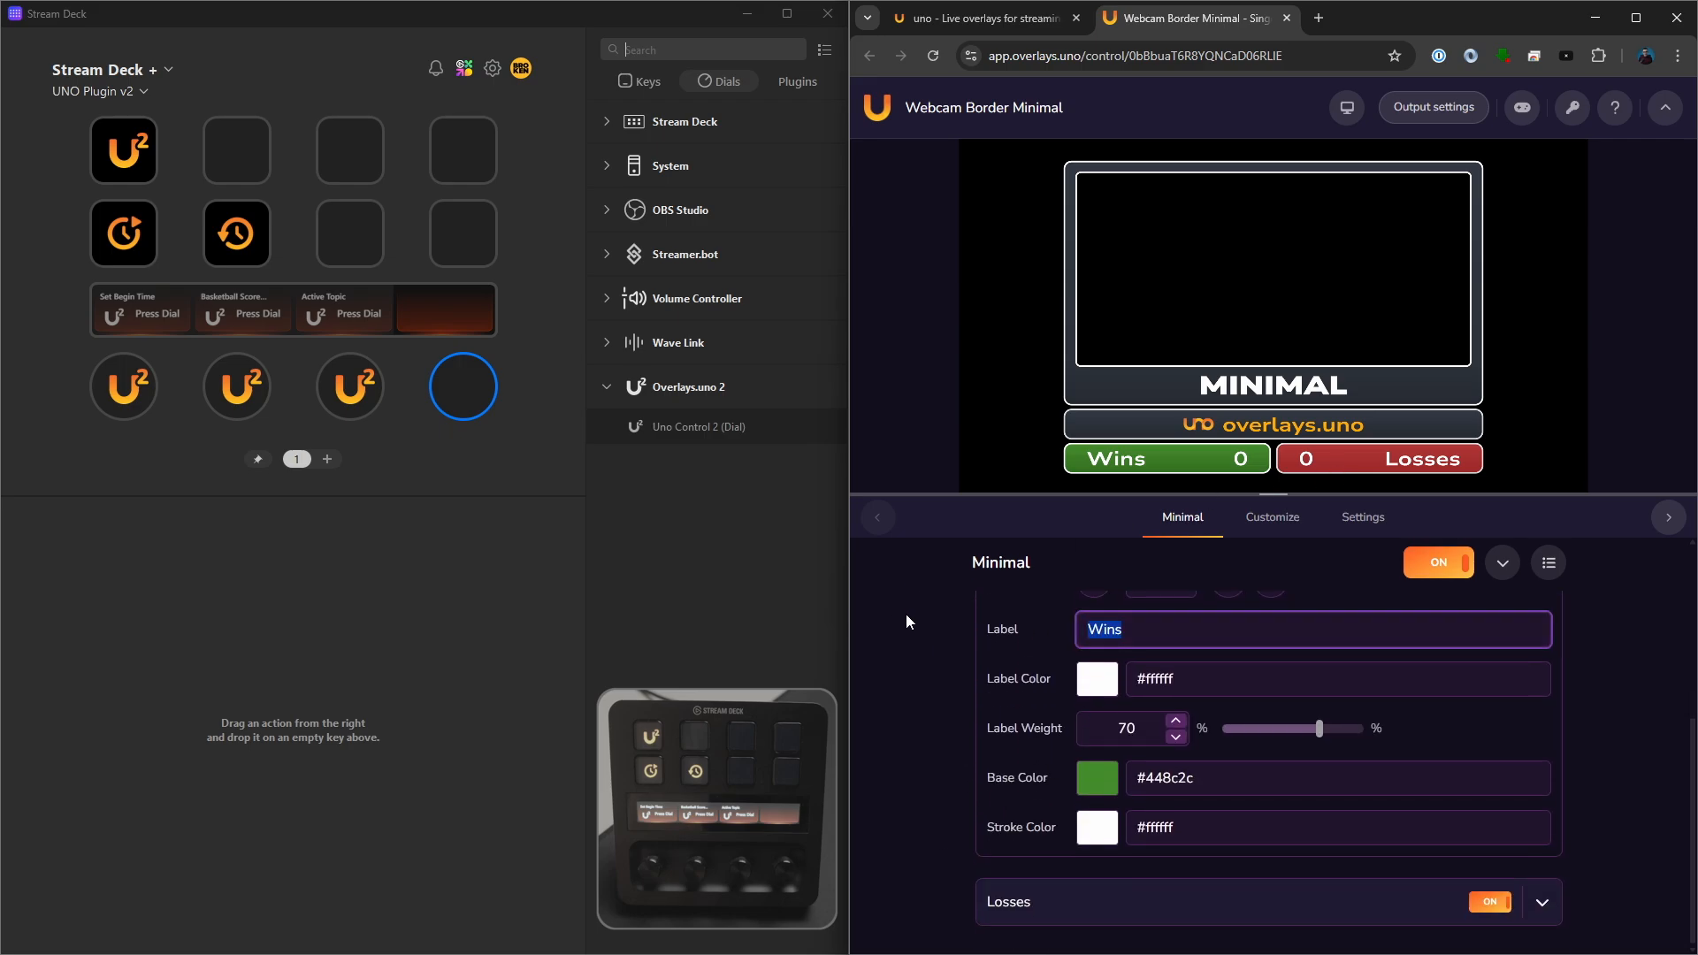
{"action": "type", "text": "Followers"}
{"action": "left_click", "coordinate": [1097, 786]}
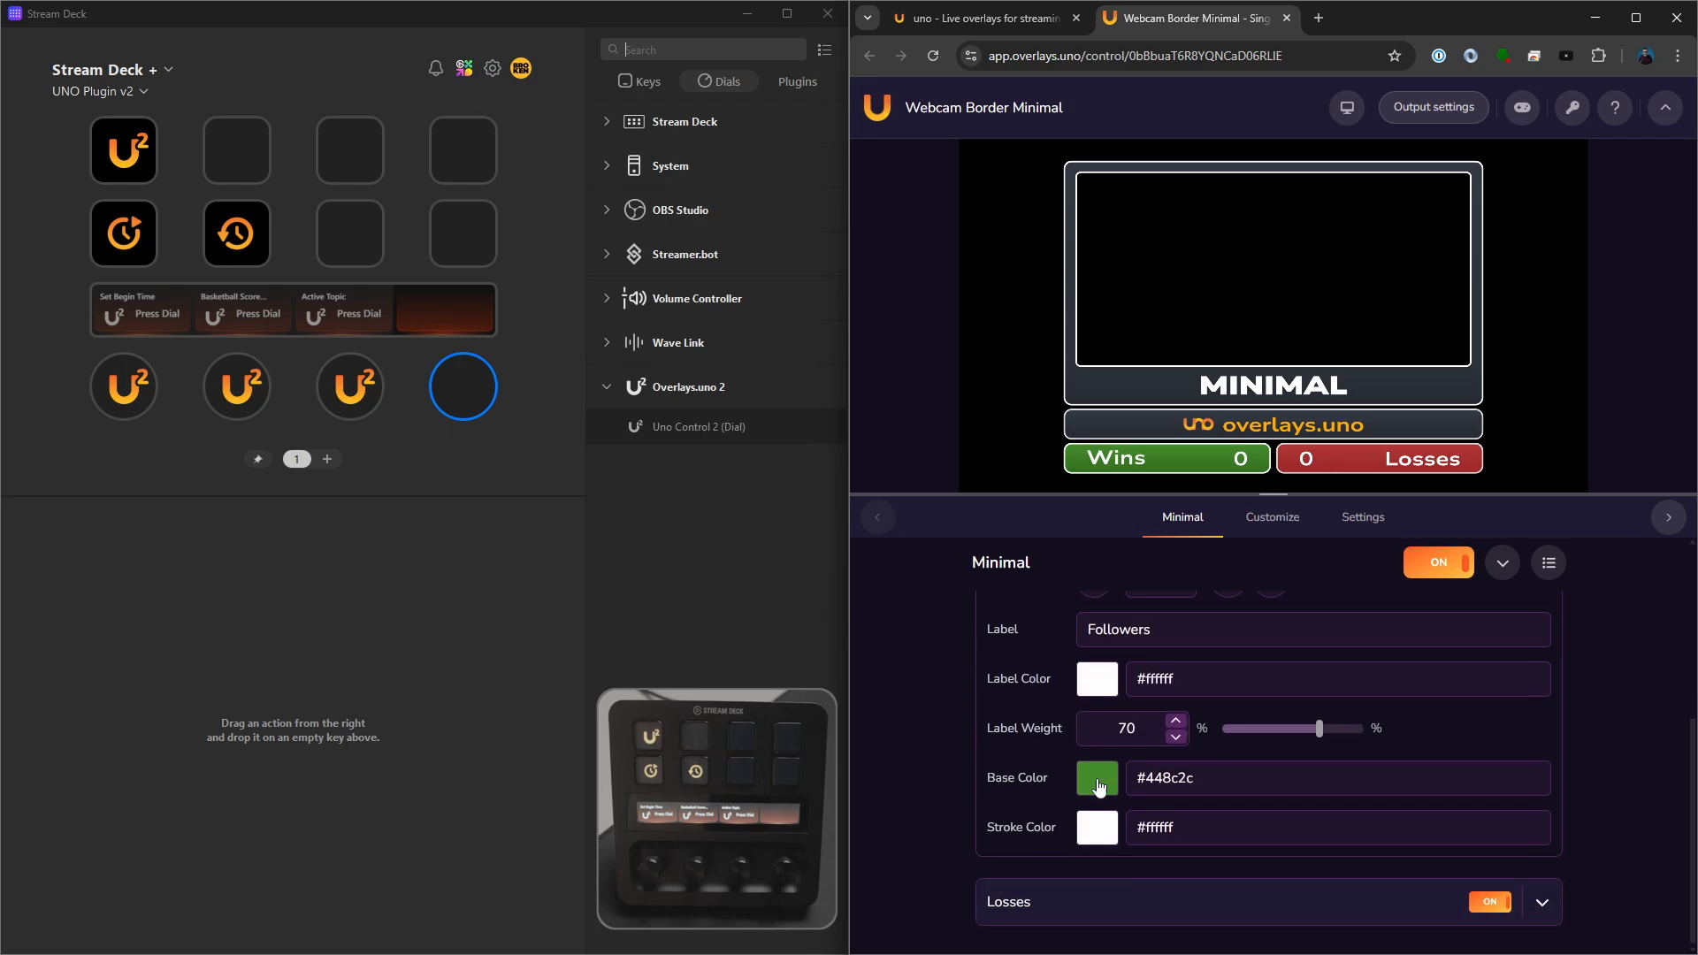
{"action": "left_click", "coordinate": [1076, 906]}
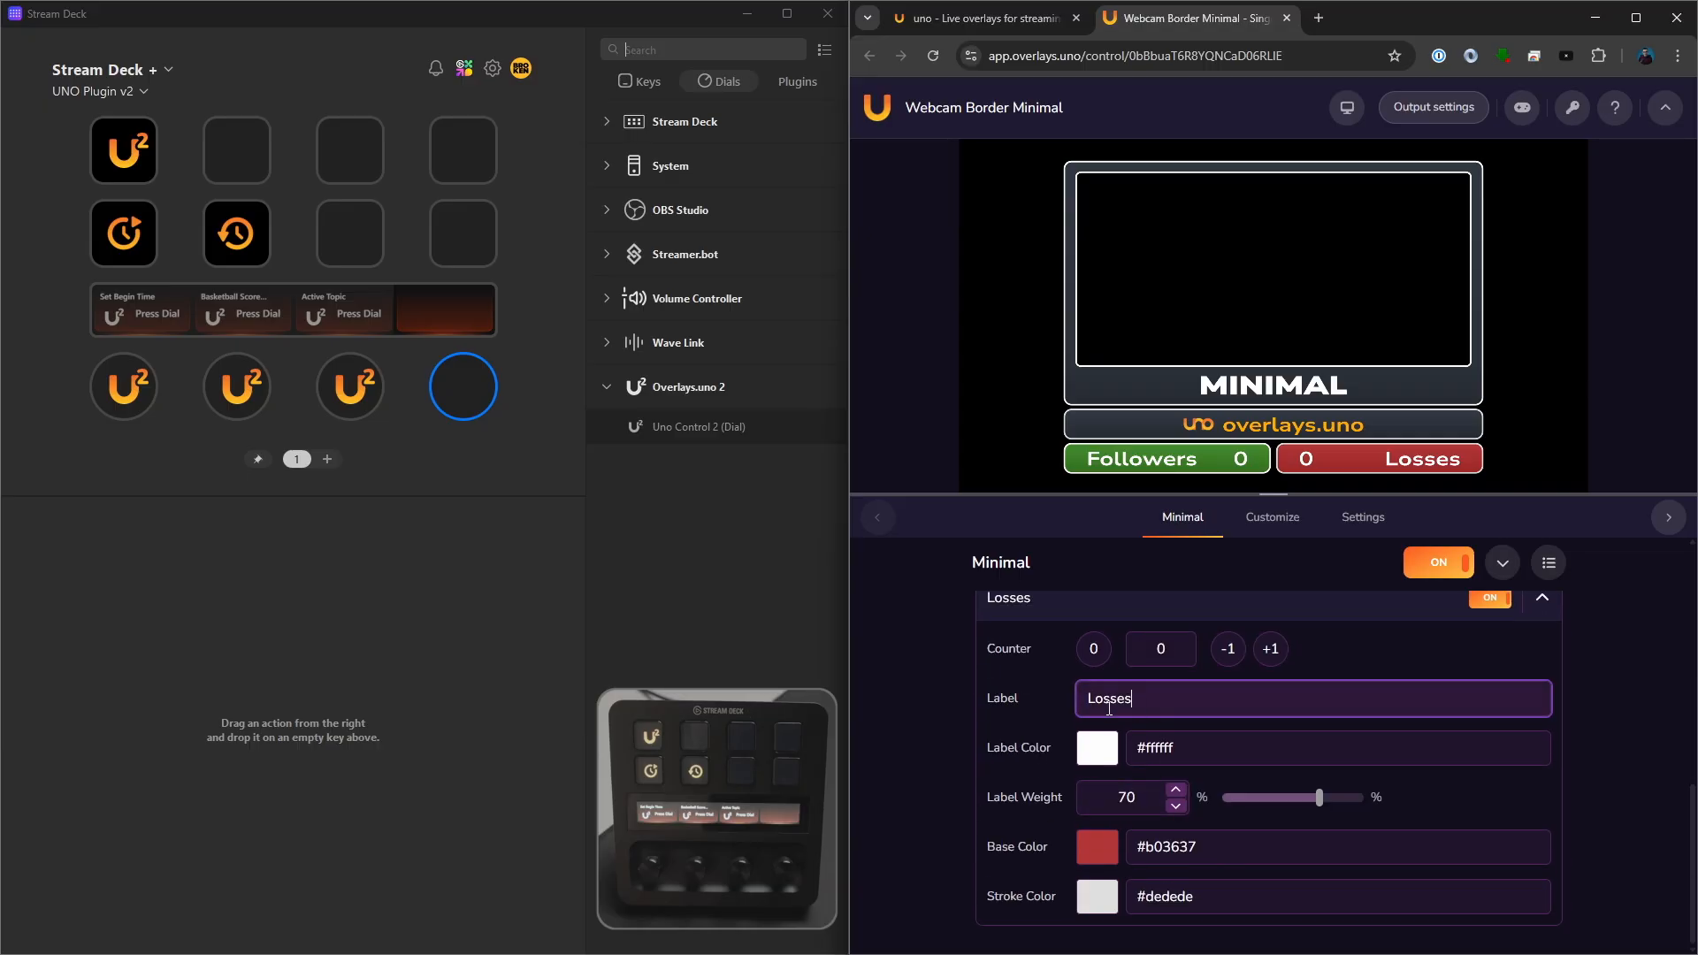
{"action": "key", "text": "ctrl+a"}
{"action": "type", "text": "Subscribers"}
{"action": "left_click", "coordinate": [925, 711]}
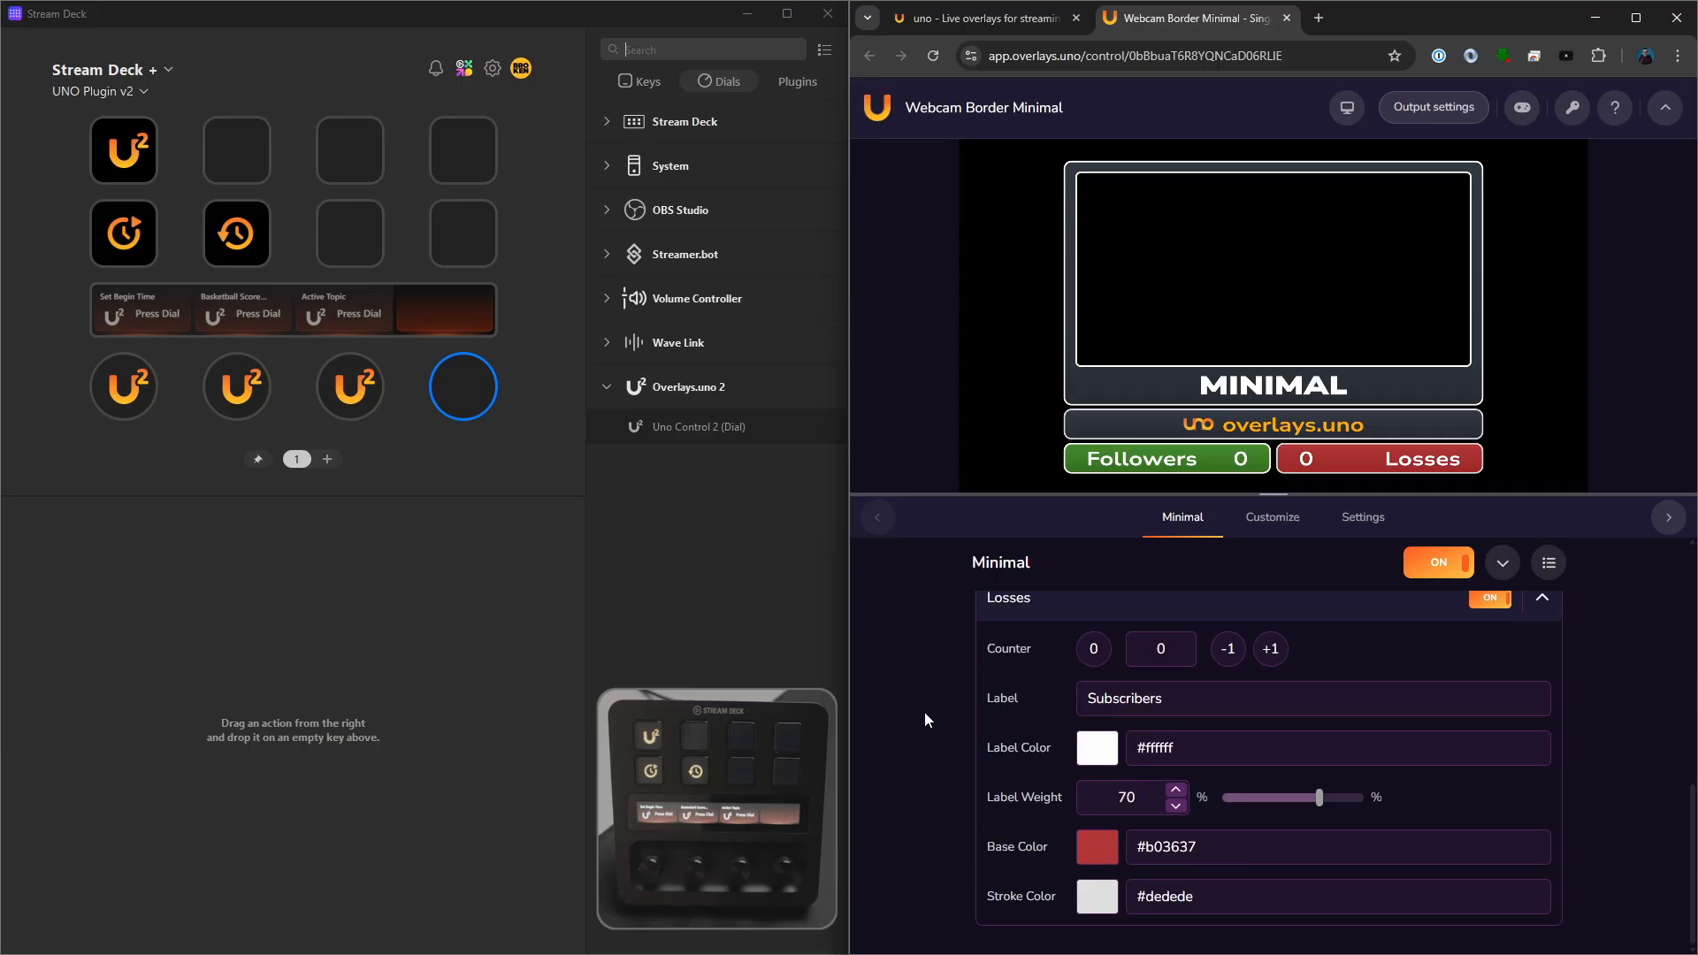
- Add a second Stream Deck page with Uno Control 2 (Dial) on its first dial, using the UNO token from Webcam Border Minimal
{"action": "left_click", "coordinate": [327, 460]}
{"action": "left_click", "coordinate": [1572, 107]}
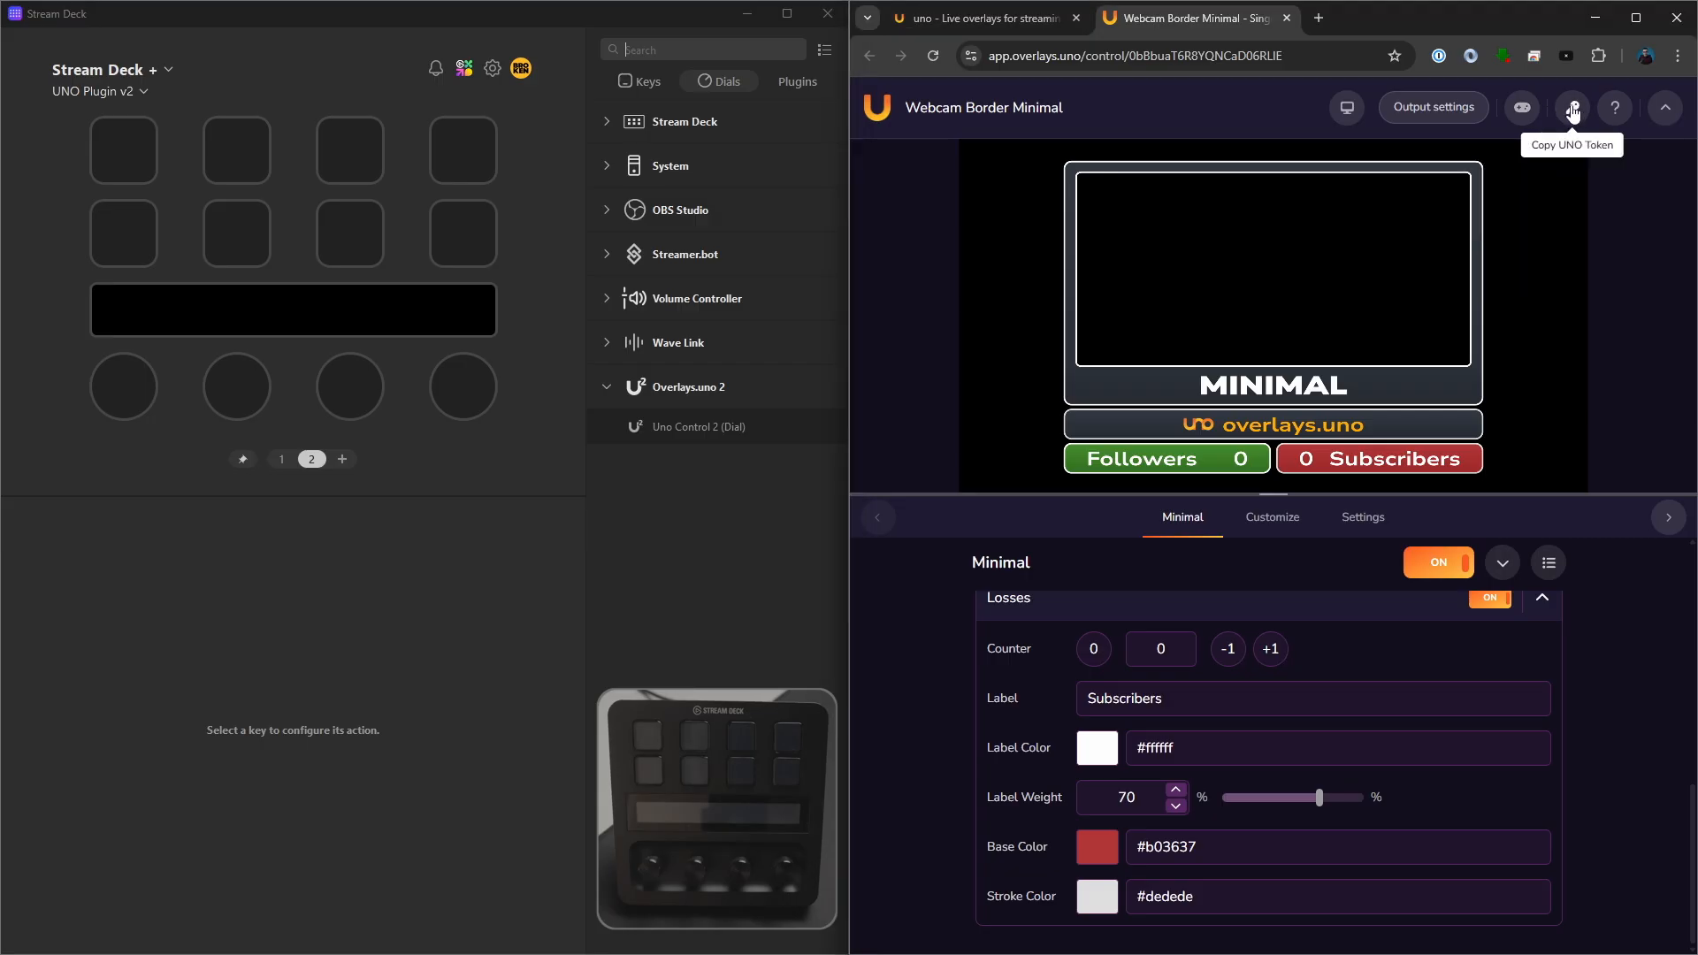
{"action": "left_click", "coordinate": [123, 402]}
{"action": "left_click_drag", "start_coordinate": [699, 427], "coordinate": [128, 403]}
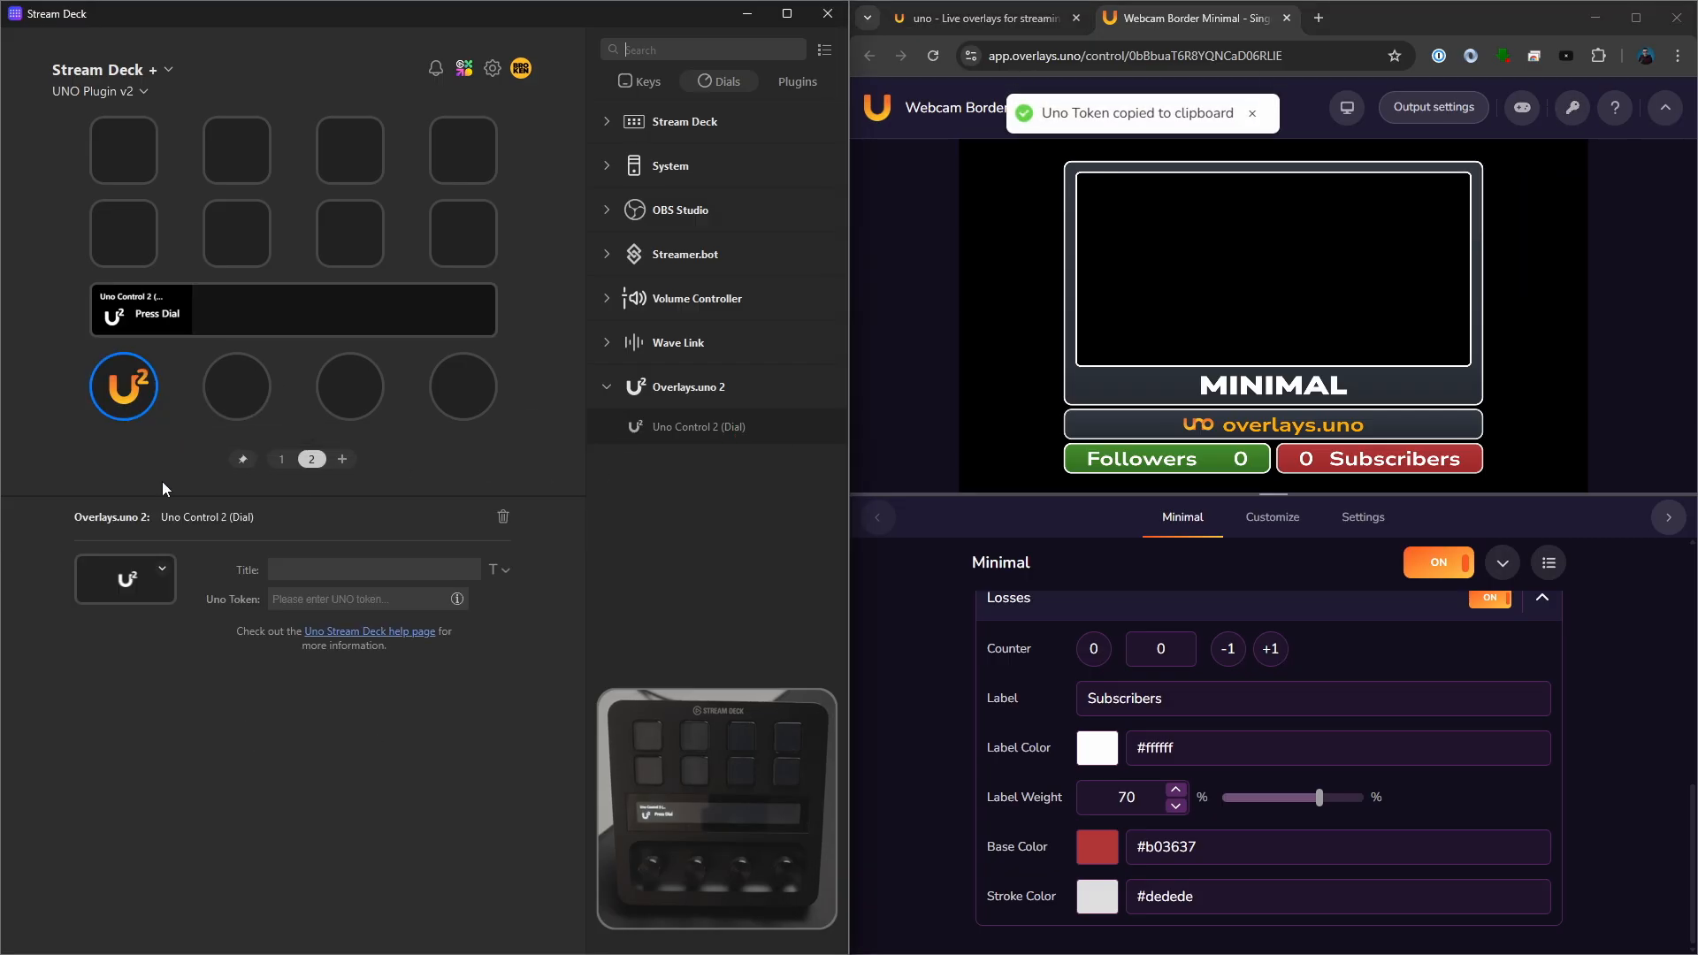
{"action": "key", "text": "ctrl+v"}
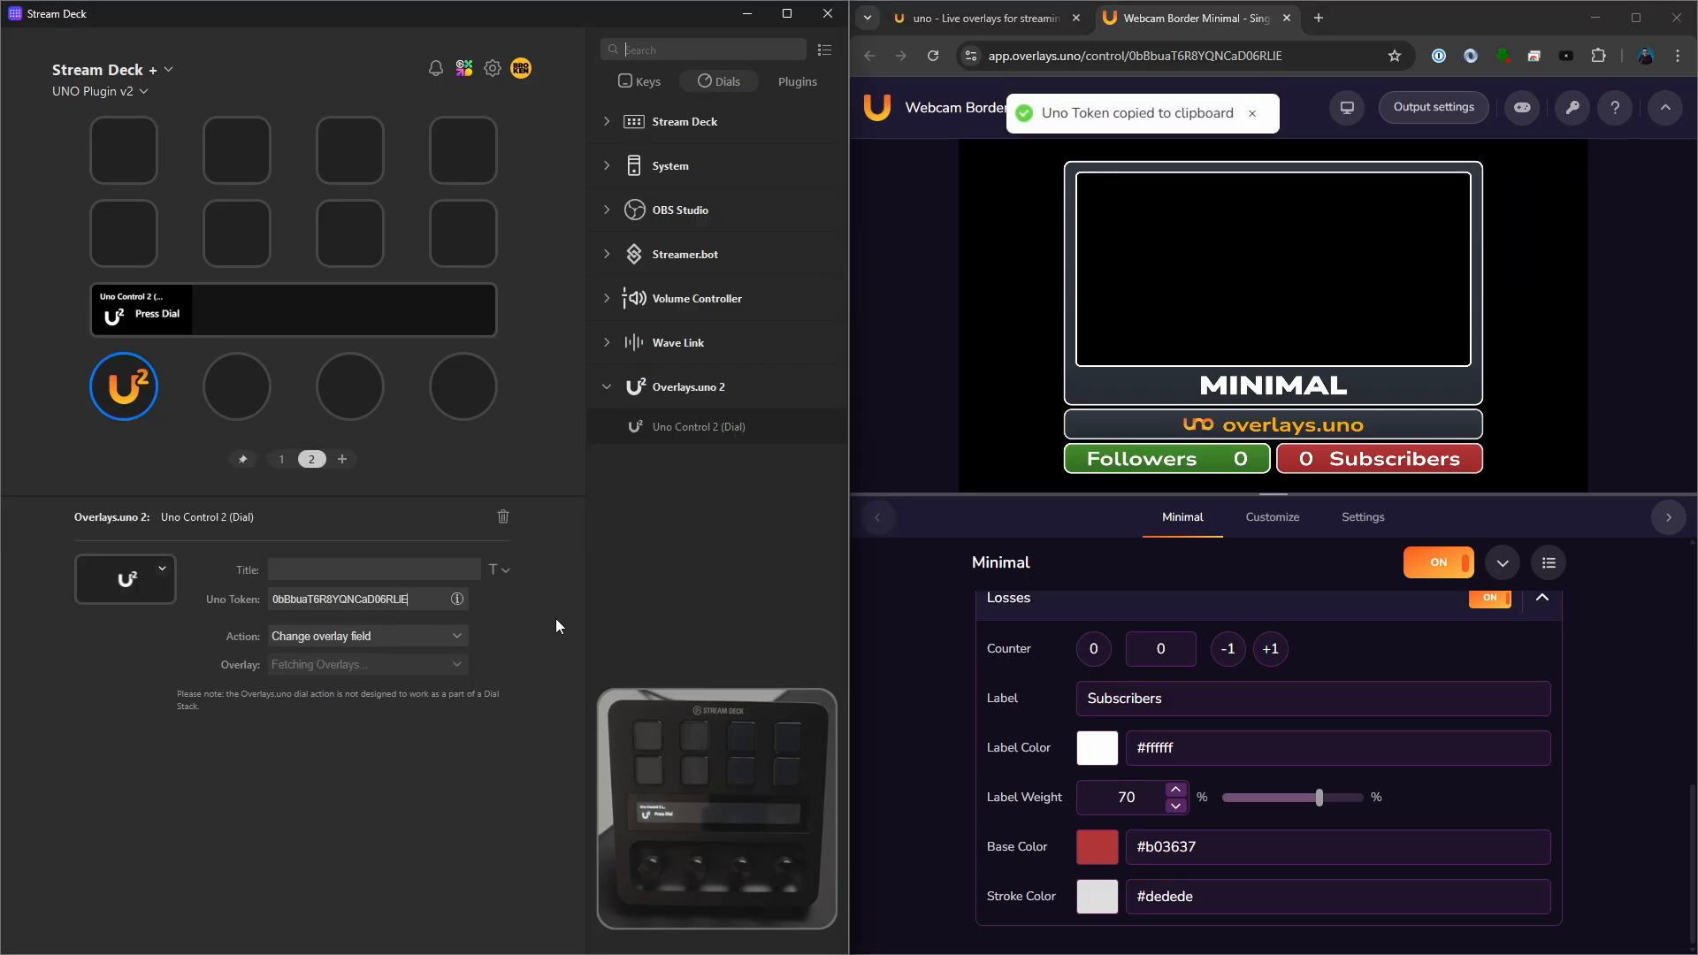
- Title the first dial "Followers" and duplicate it onto the second dial with the title "Subscribers"
{"action": "left_click", "coordinate": [401, 566]}
{"action": "type", "text": "Follo"}
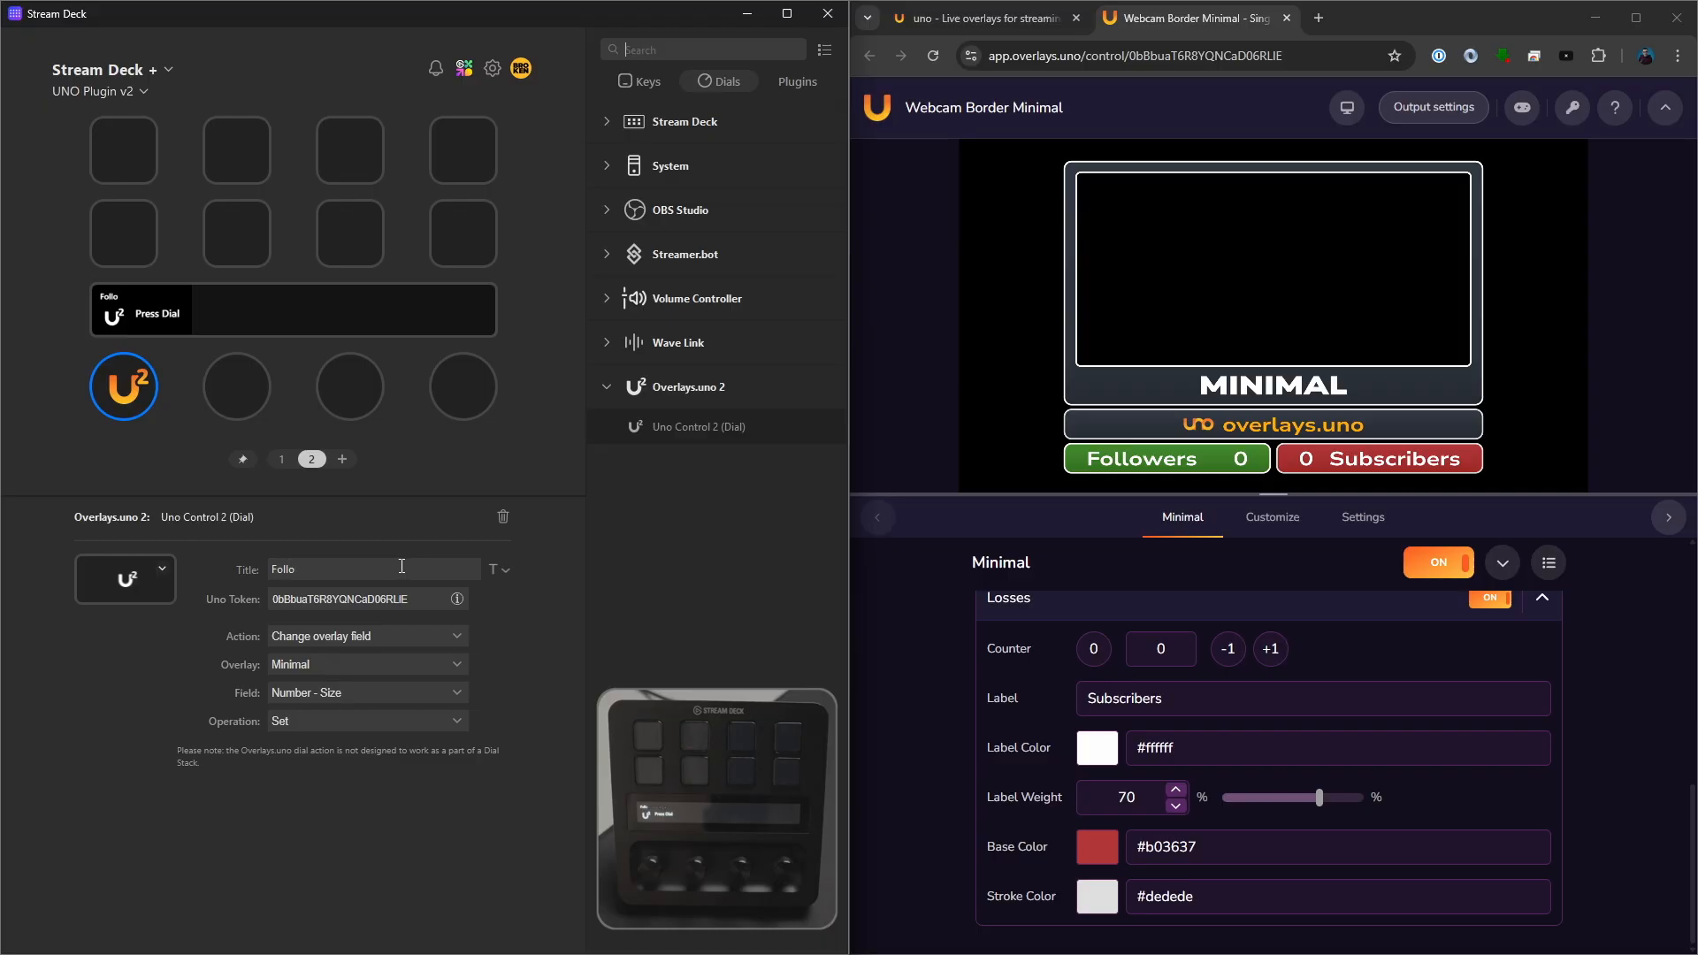
{"action": "left_click", "coordinate": [142, 394]}
{"action": "key", "text": "ctrl+c"}
{"action": "left_click", "coordinate": [238, 401]}
{"action": "key", "text": "ctrl+v"}
{"action": "left_click_drag", "start_coordinate": [357, 573], "coordinate": [177, 559]}
{"action": "type", "text": "Subsc"}
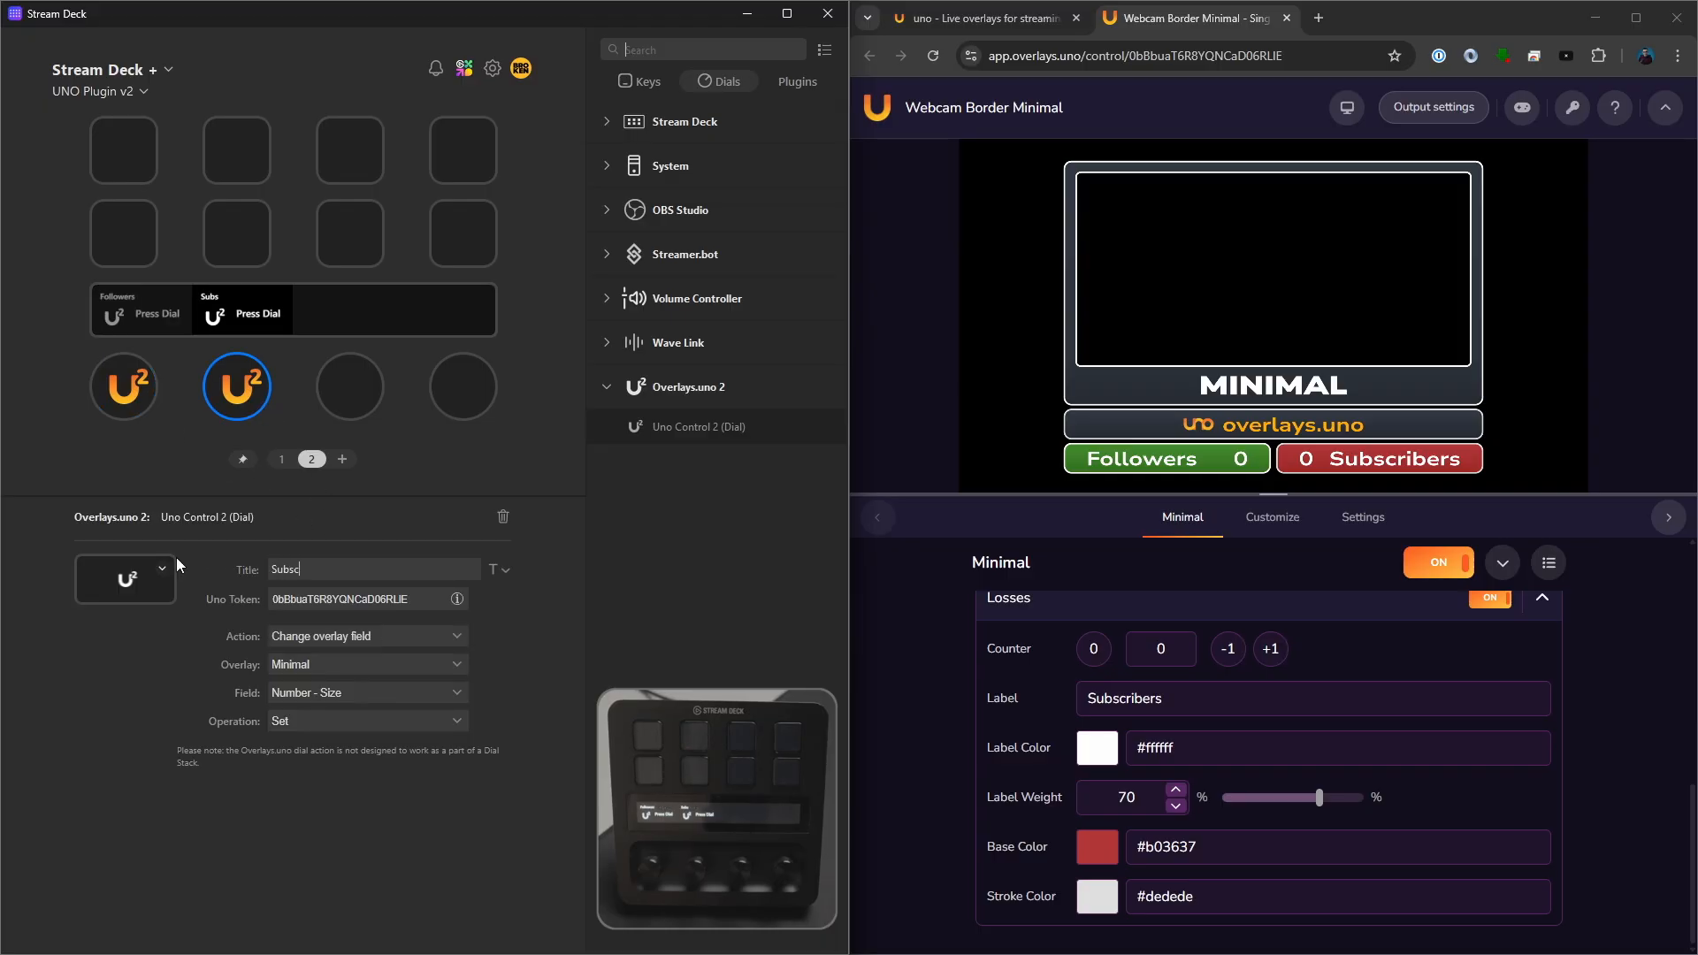
{"action": "type", "text": "ribers"}
- Set the Followers dial's field to the Wins Counter and the Subscribers dial's field to the Losses Counter
{"action": "left_click", "coordinate": [141, 404]}
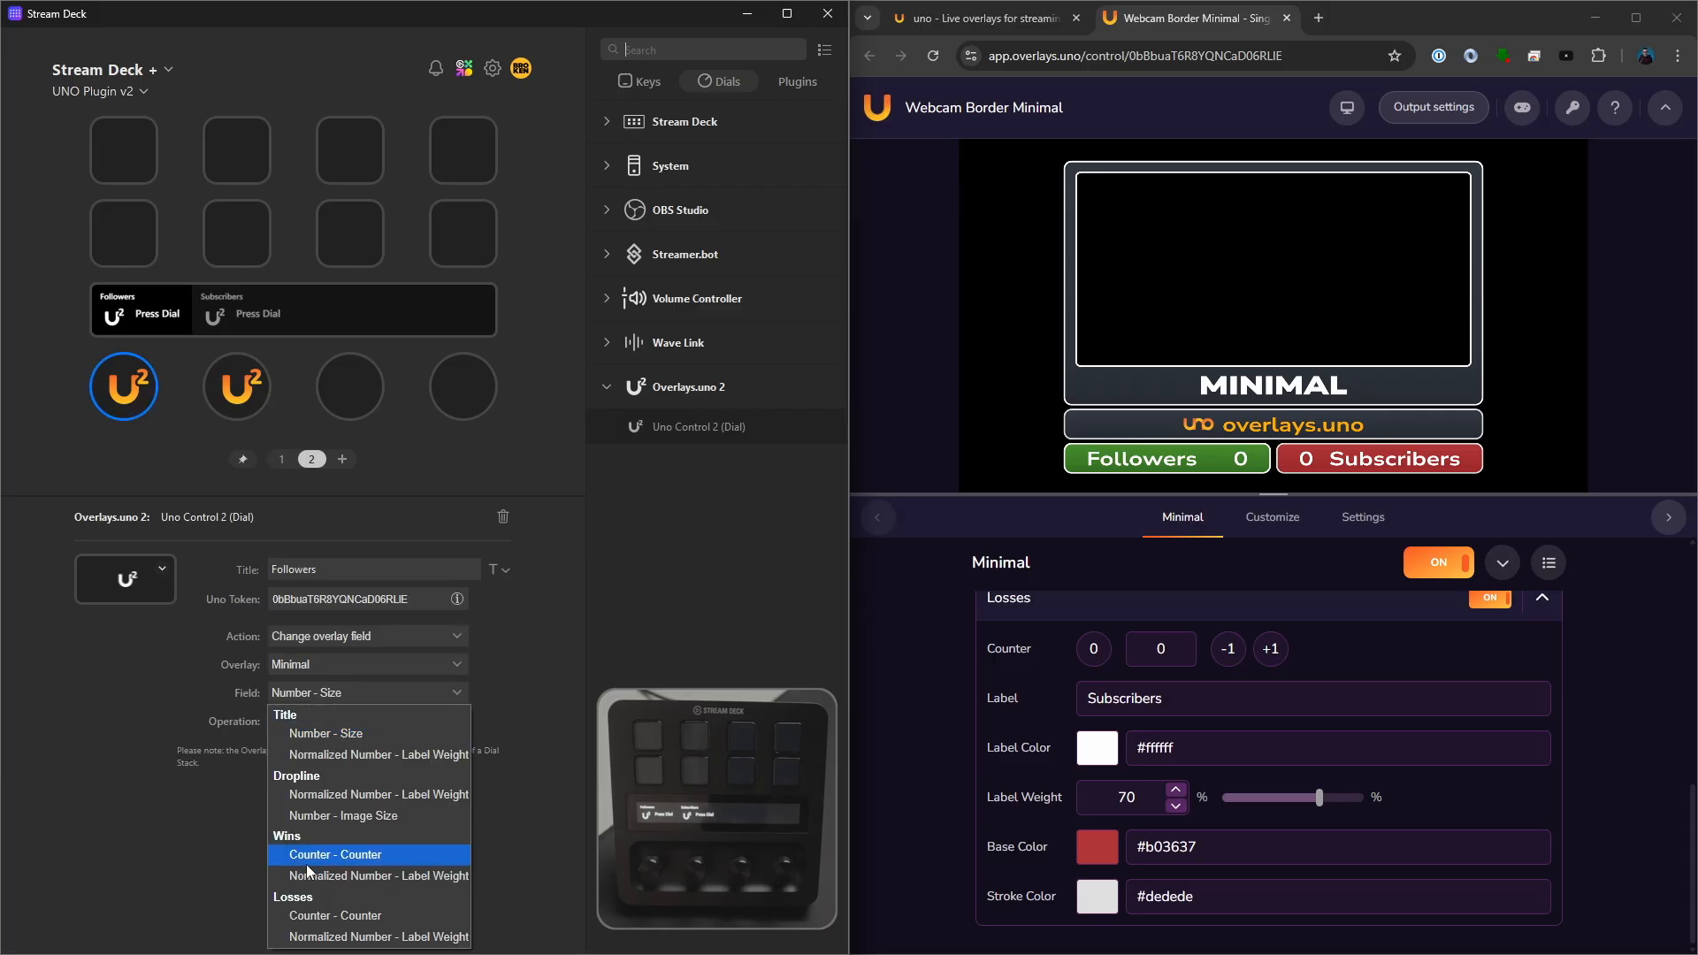
{"action": "left_click", "coordinate": [348, 854]}
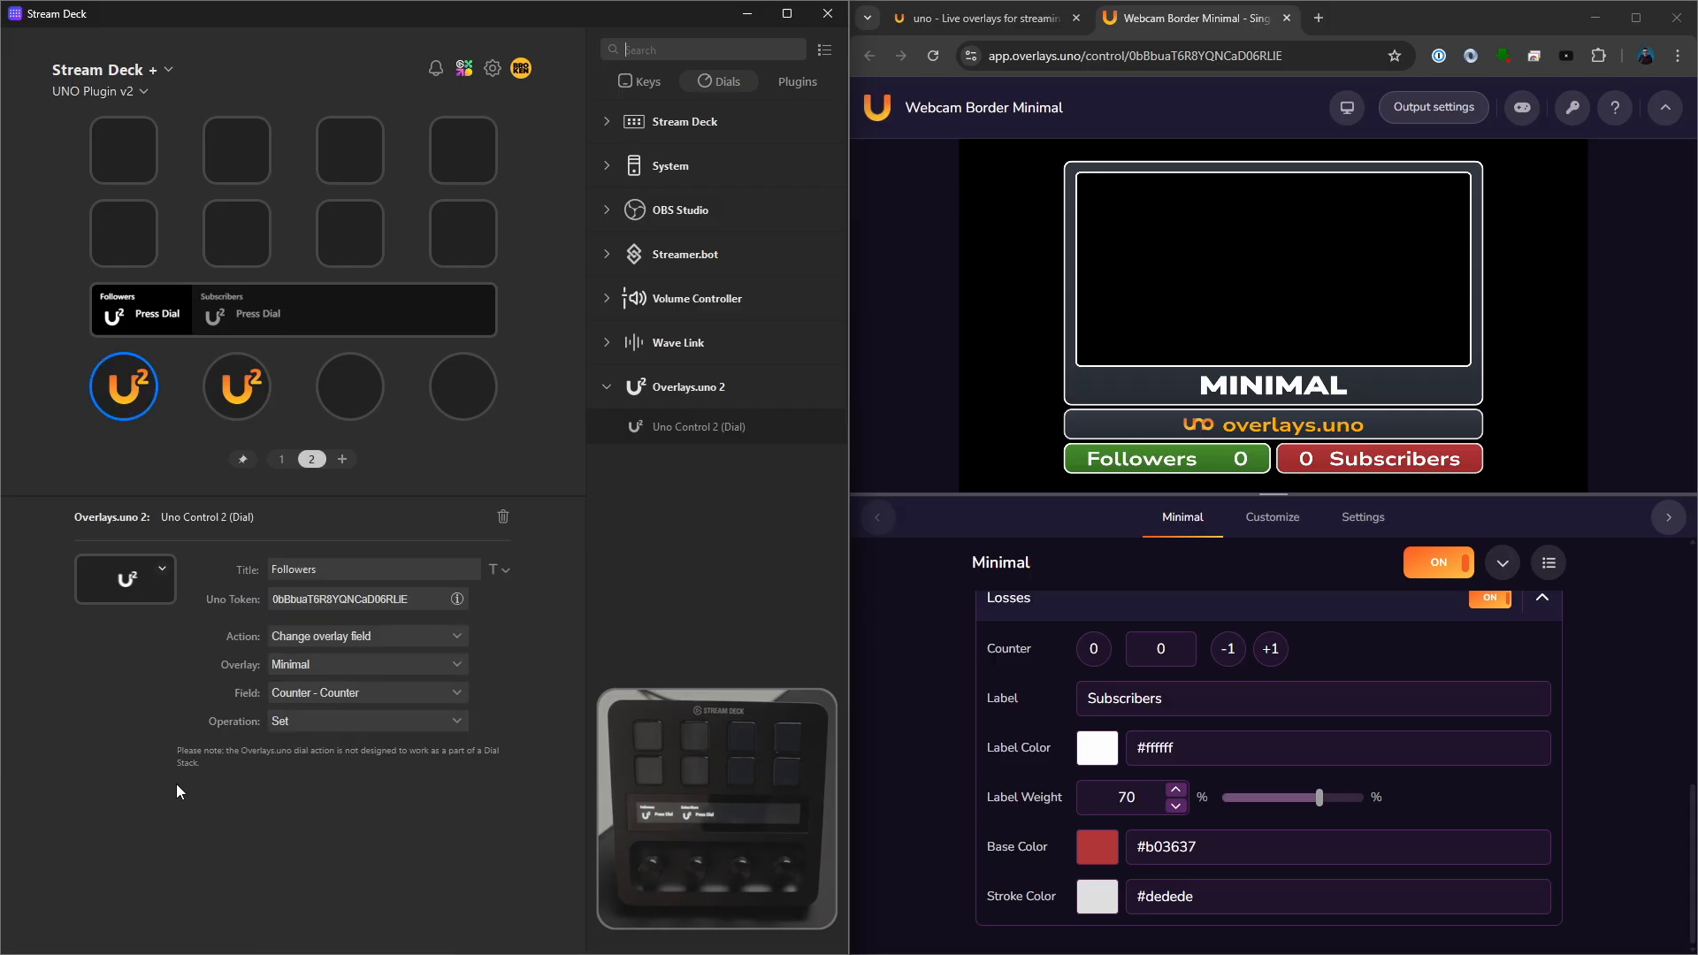
{"action": "left_click", "coordinate": [226, 405]}
{"action": "left_click", "coordinate": [322, 693]}
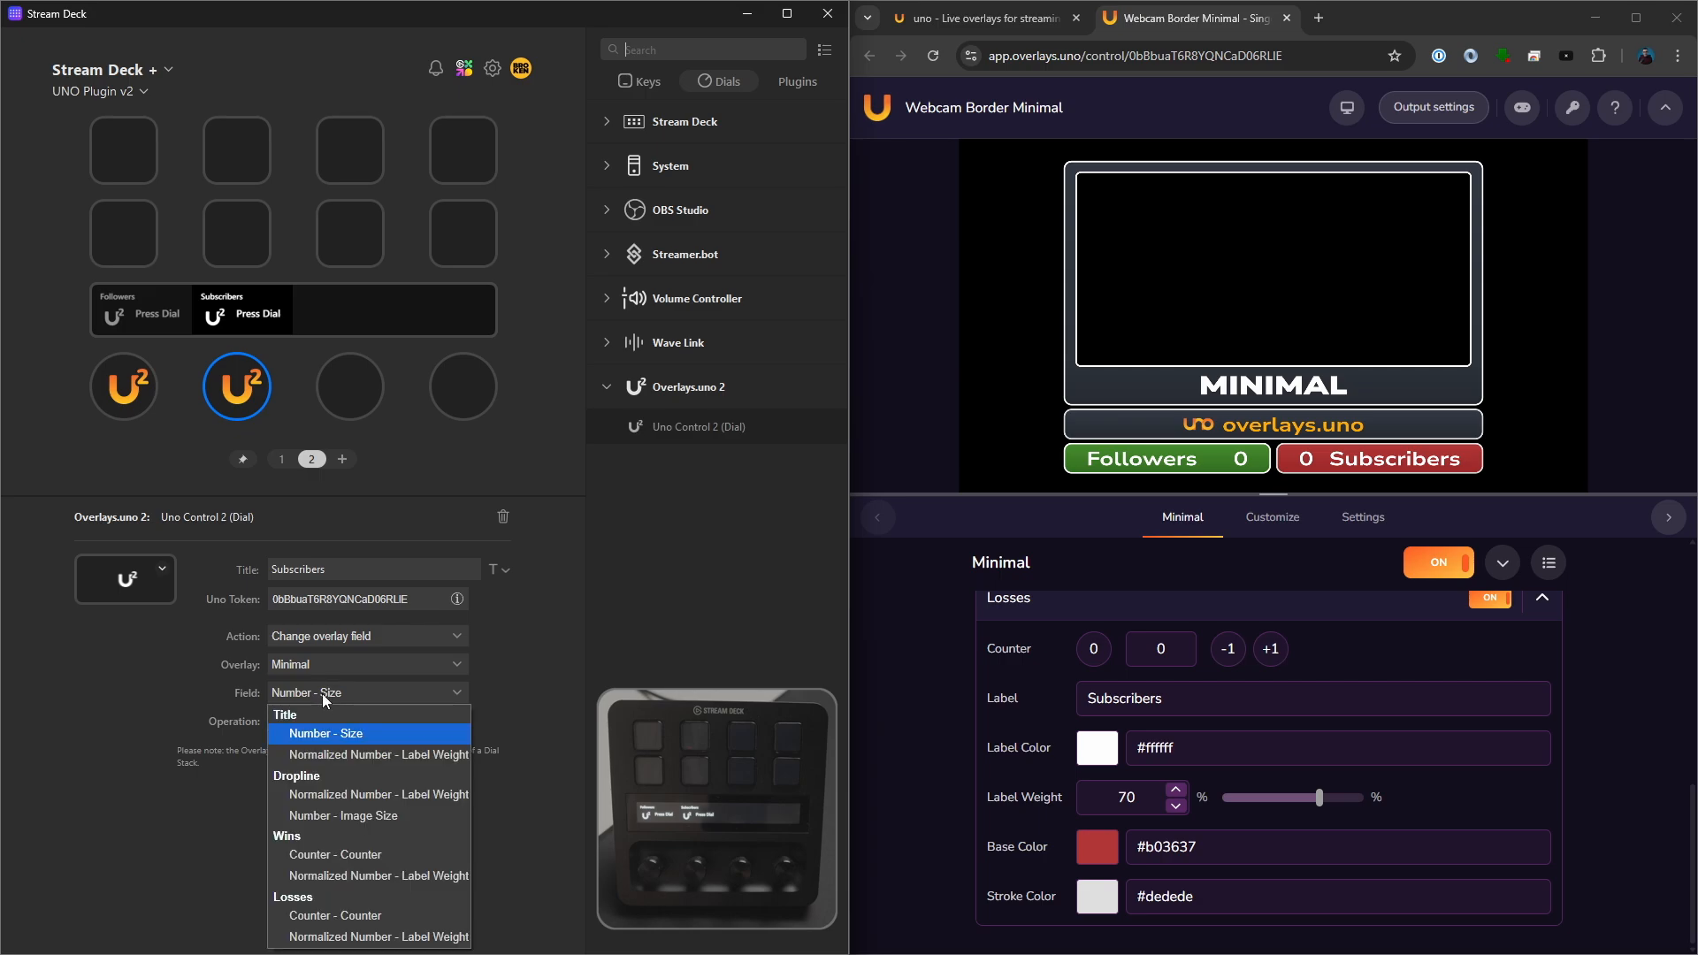
{"action": "left_click", "coordinate": [349, 916]}
{"action": "left_click", "coordinate": [941, 719]}
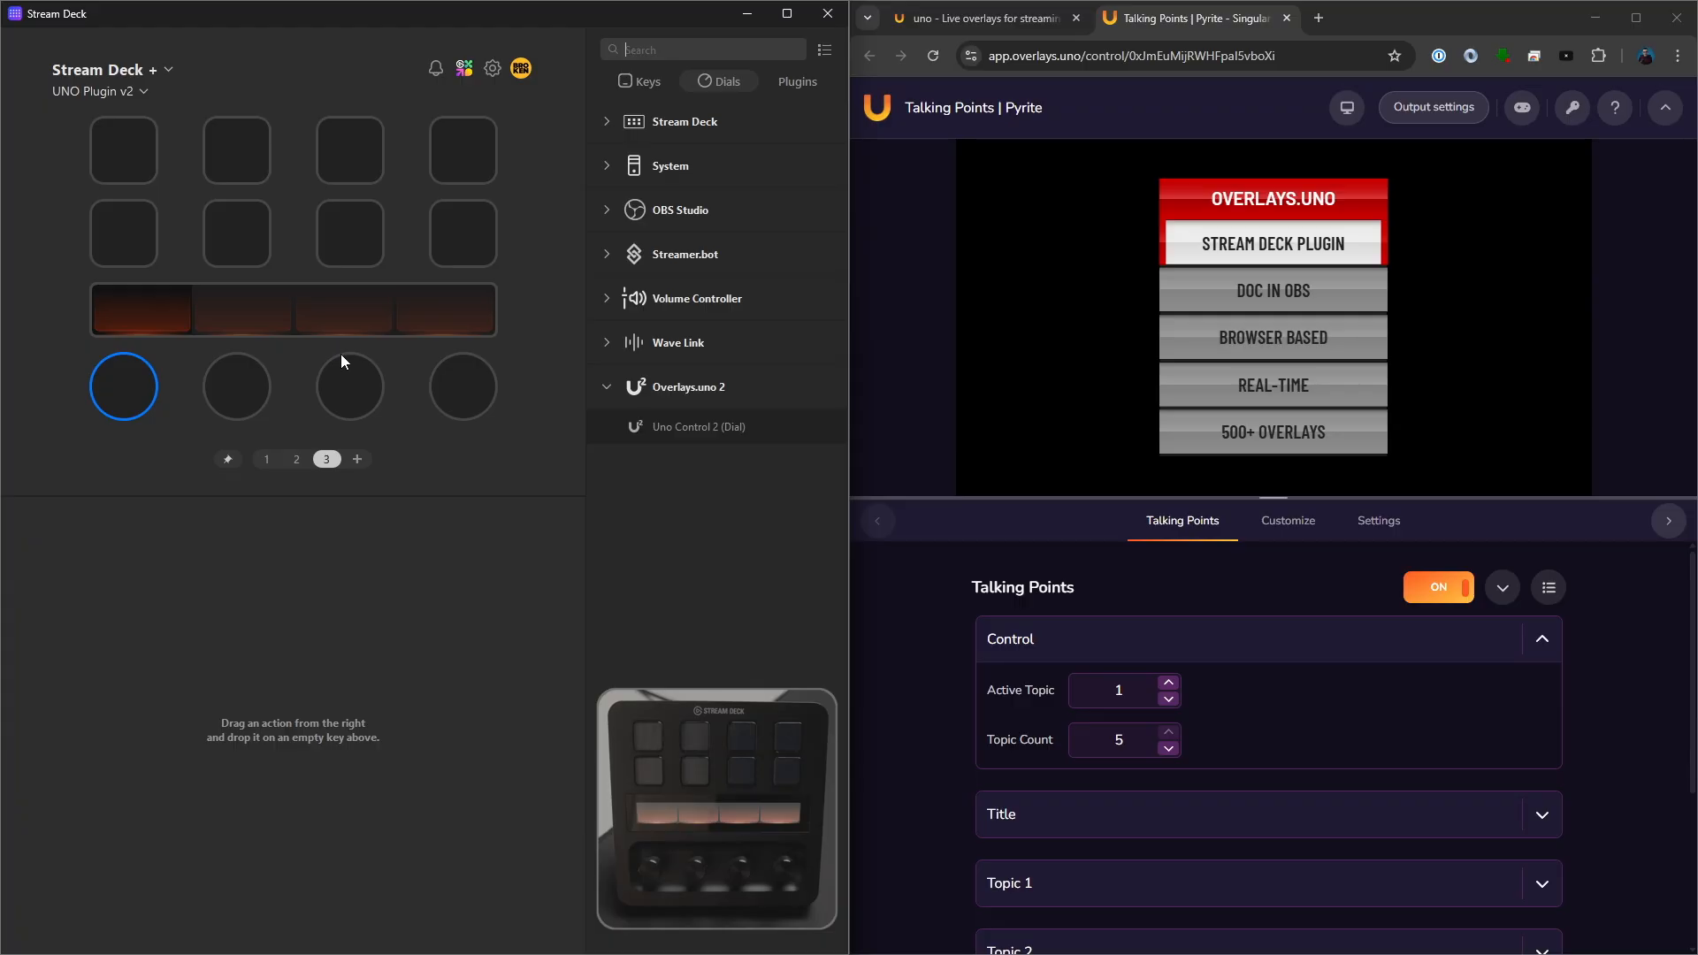
- Add an Action Trigger to the first dial of page 3, with Uno Control 2 in its left-turn slot using the Talking Points UNO token
{"action": "left_click", "coordinate": [612, 112]}
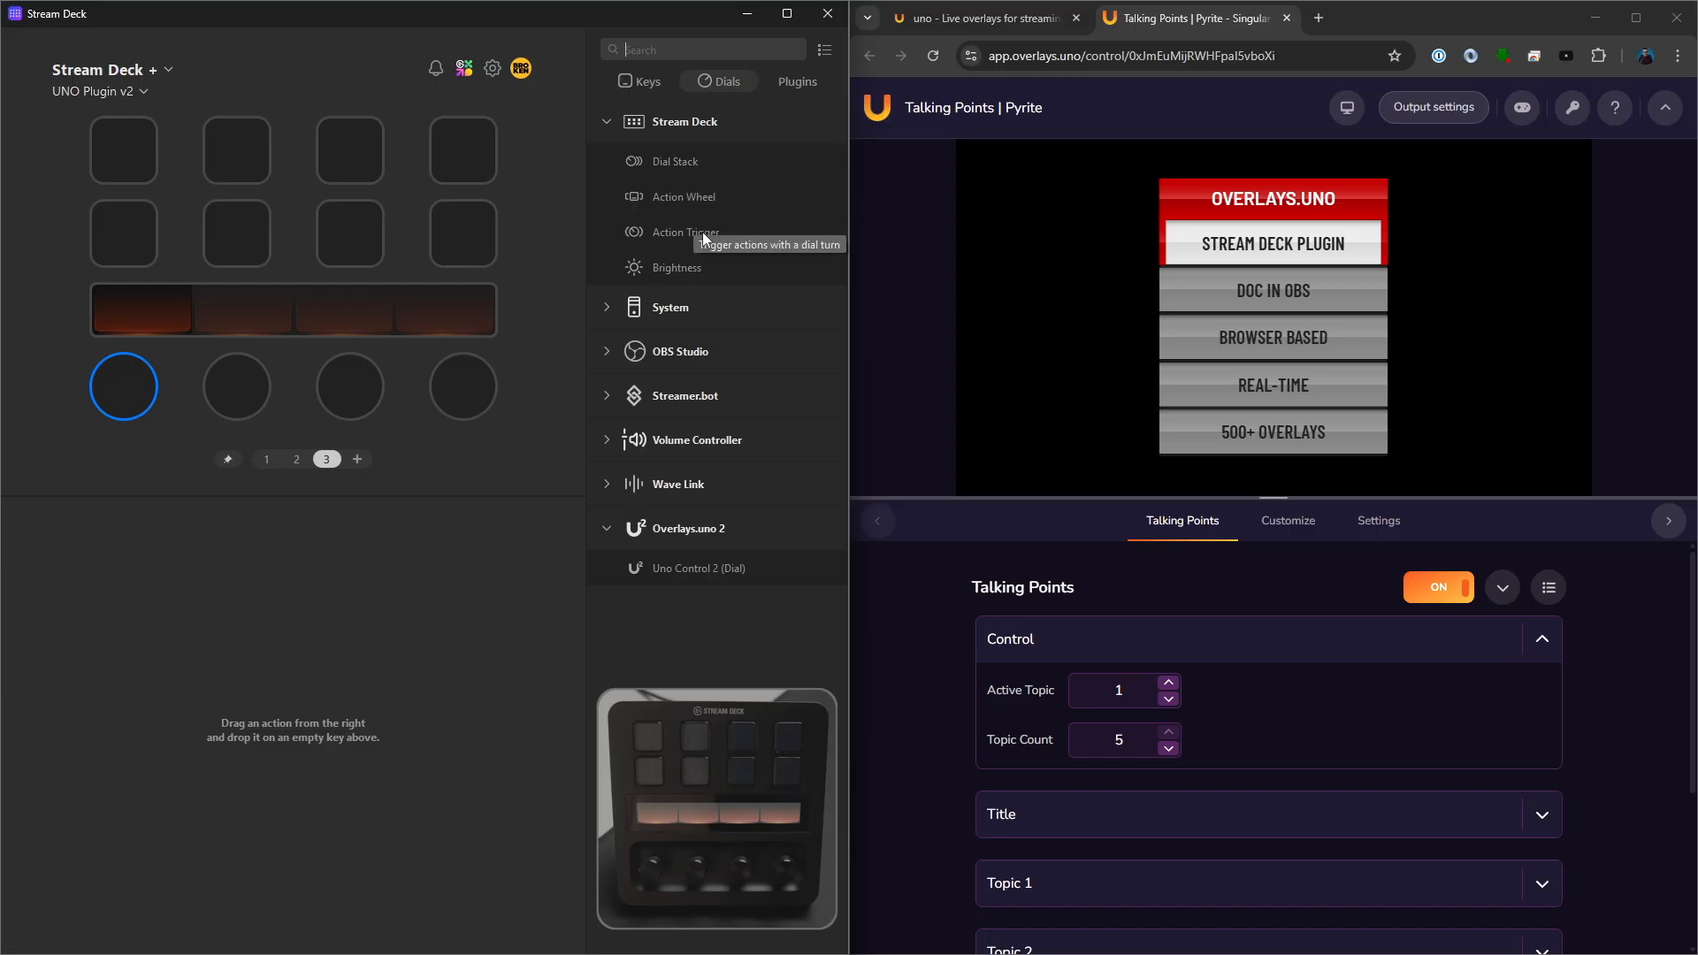
{"action": "left_click_drag", "start_coordinate": [702, 232], "coordinate": [137, 390]}
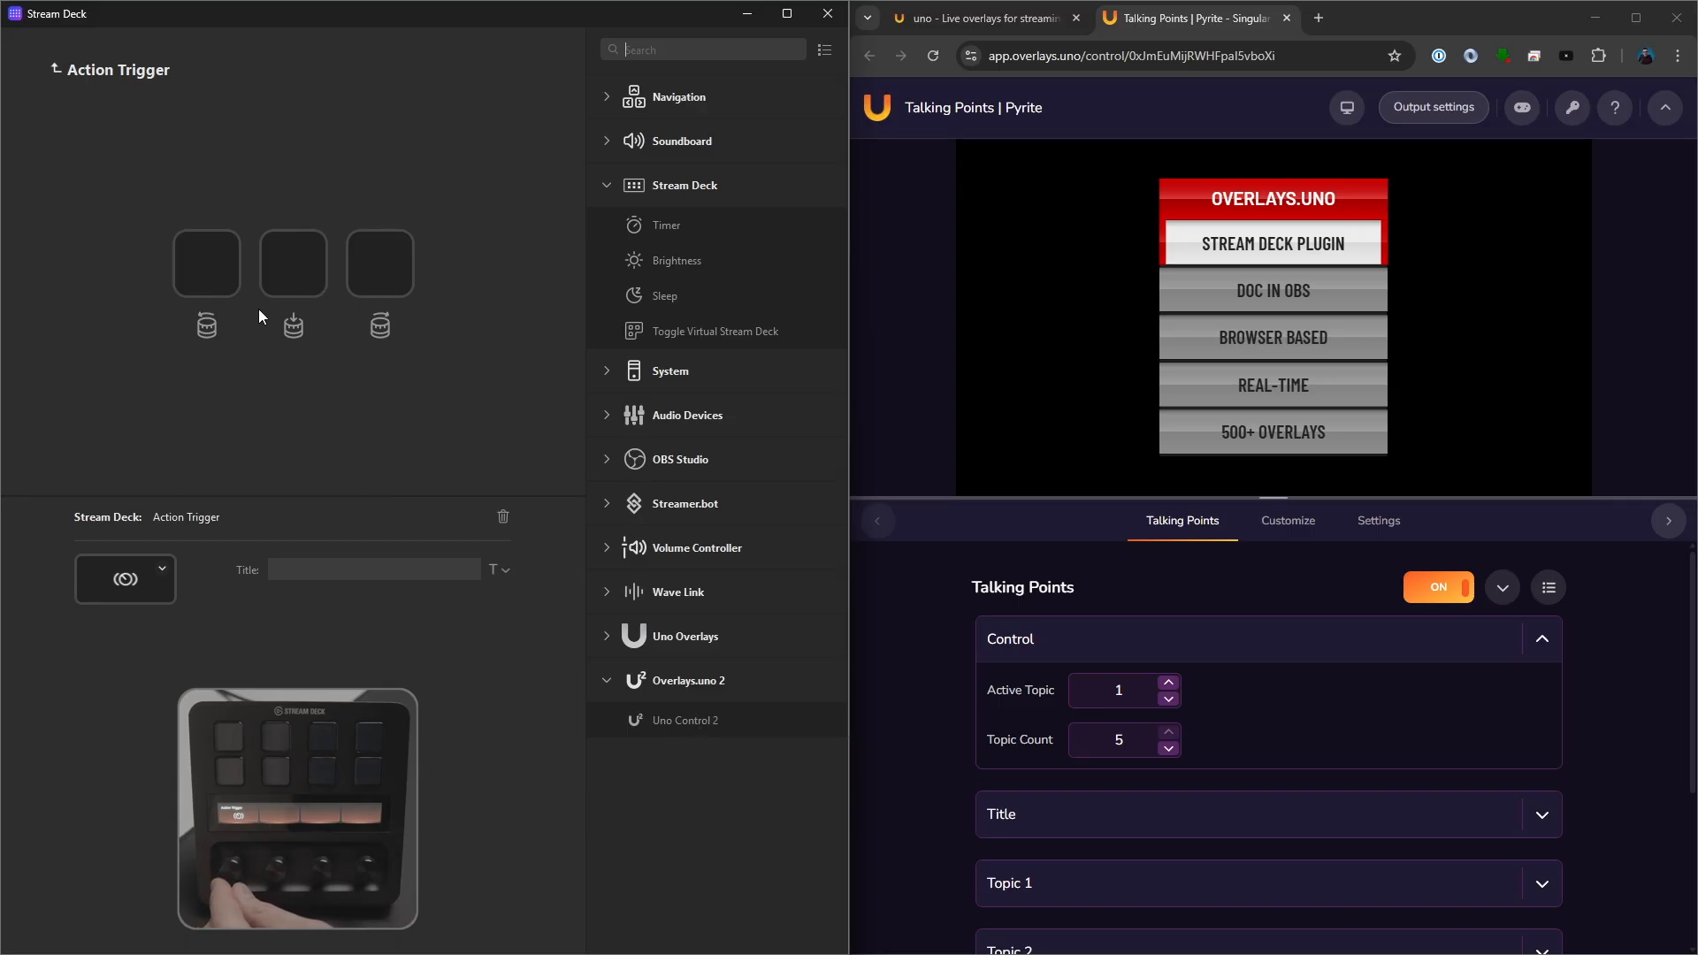
{"action": "left_click_drag", "start_coordinate": [711, 723], "coordinate": [208, 290]}
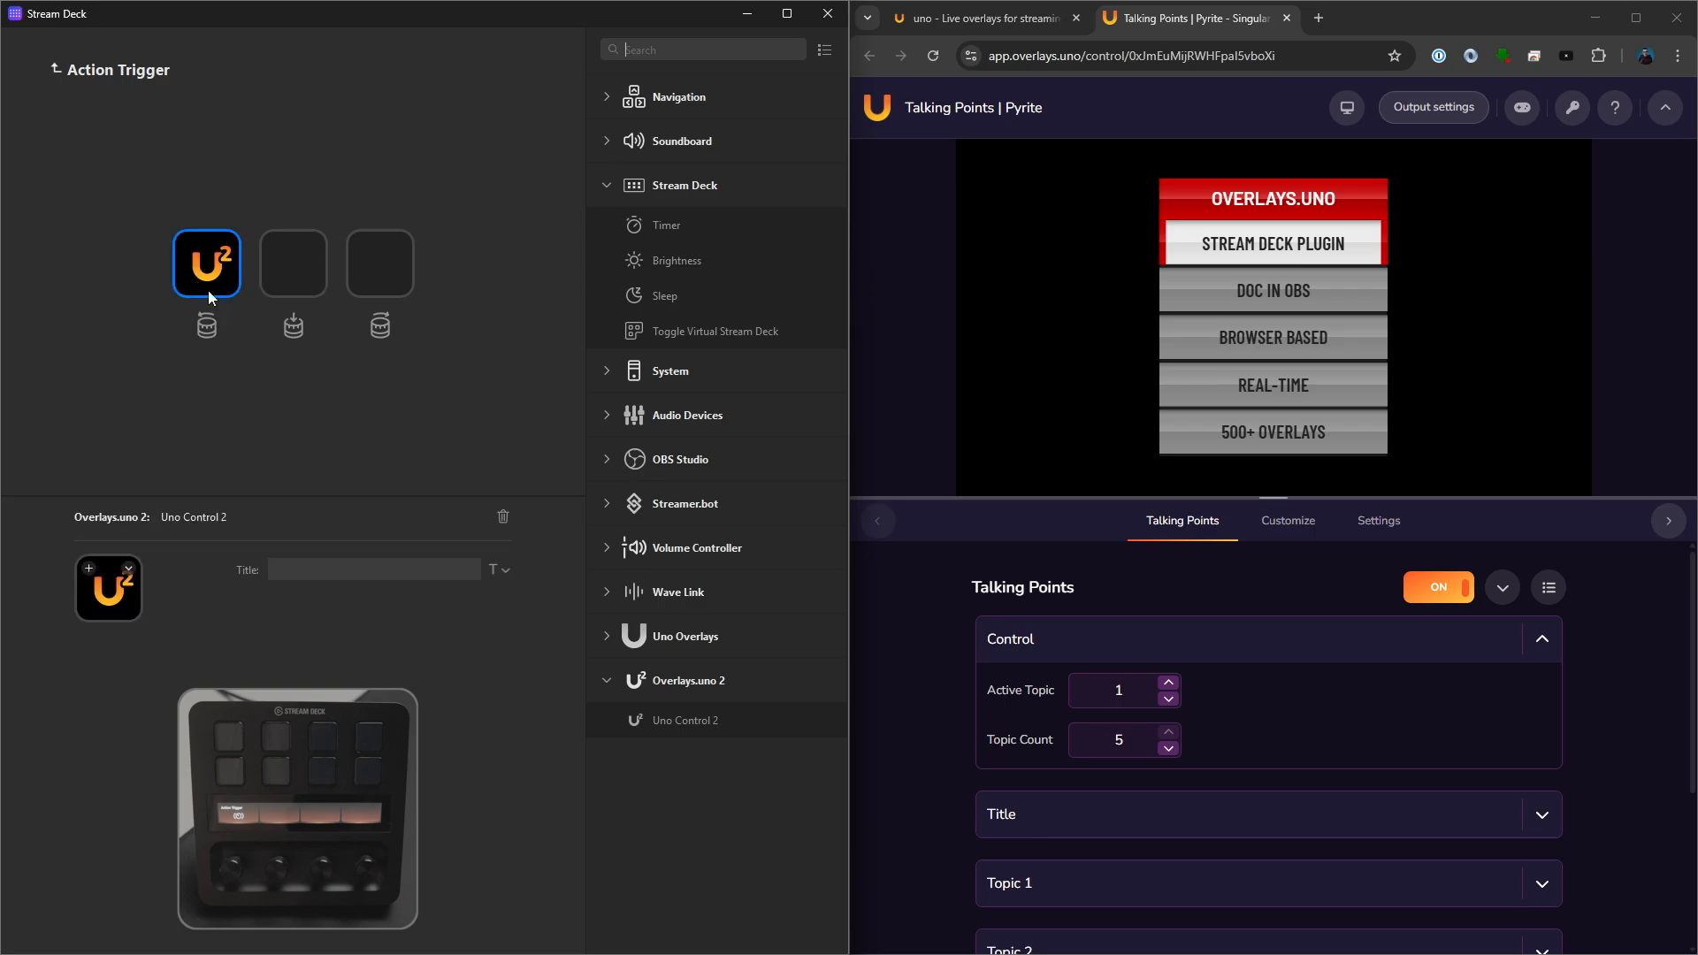
{"action": "left_click", "coordinate": [1572, 107]}
{"action": "left_click", "coordinate": [363, 599]}
{"action": "key", "text": "ctrl+v"}
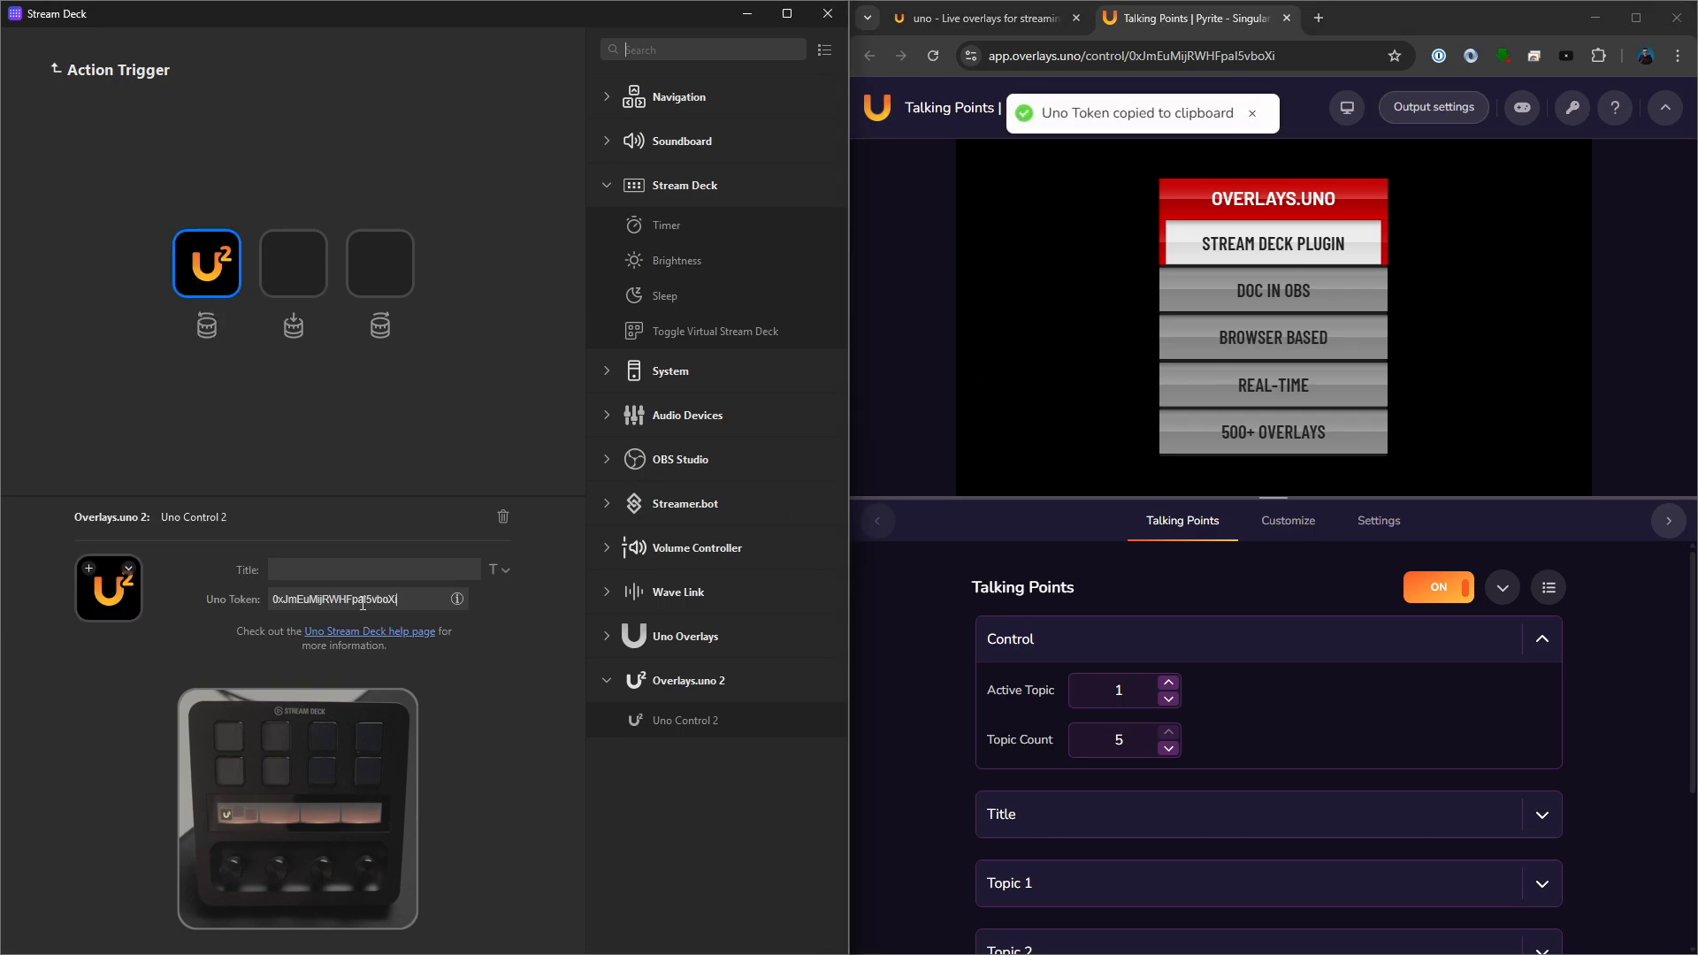
- Duplicate the left-turn Uno Control 2 action into the Action Trigger's dial-press and right-turn slots
{"action": "left_click", "coordinate": [299, 272]}
{"action": "key", "text": "ctrl+v"}
{"action": "left_click", "coordinate": [433, 523]}
{"action": "left_click", "coordinate": [379, 272]}
{"action": "key", "text": "ctrl+v"}
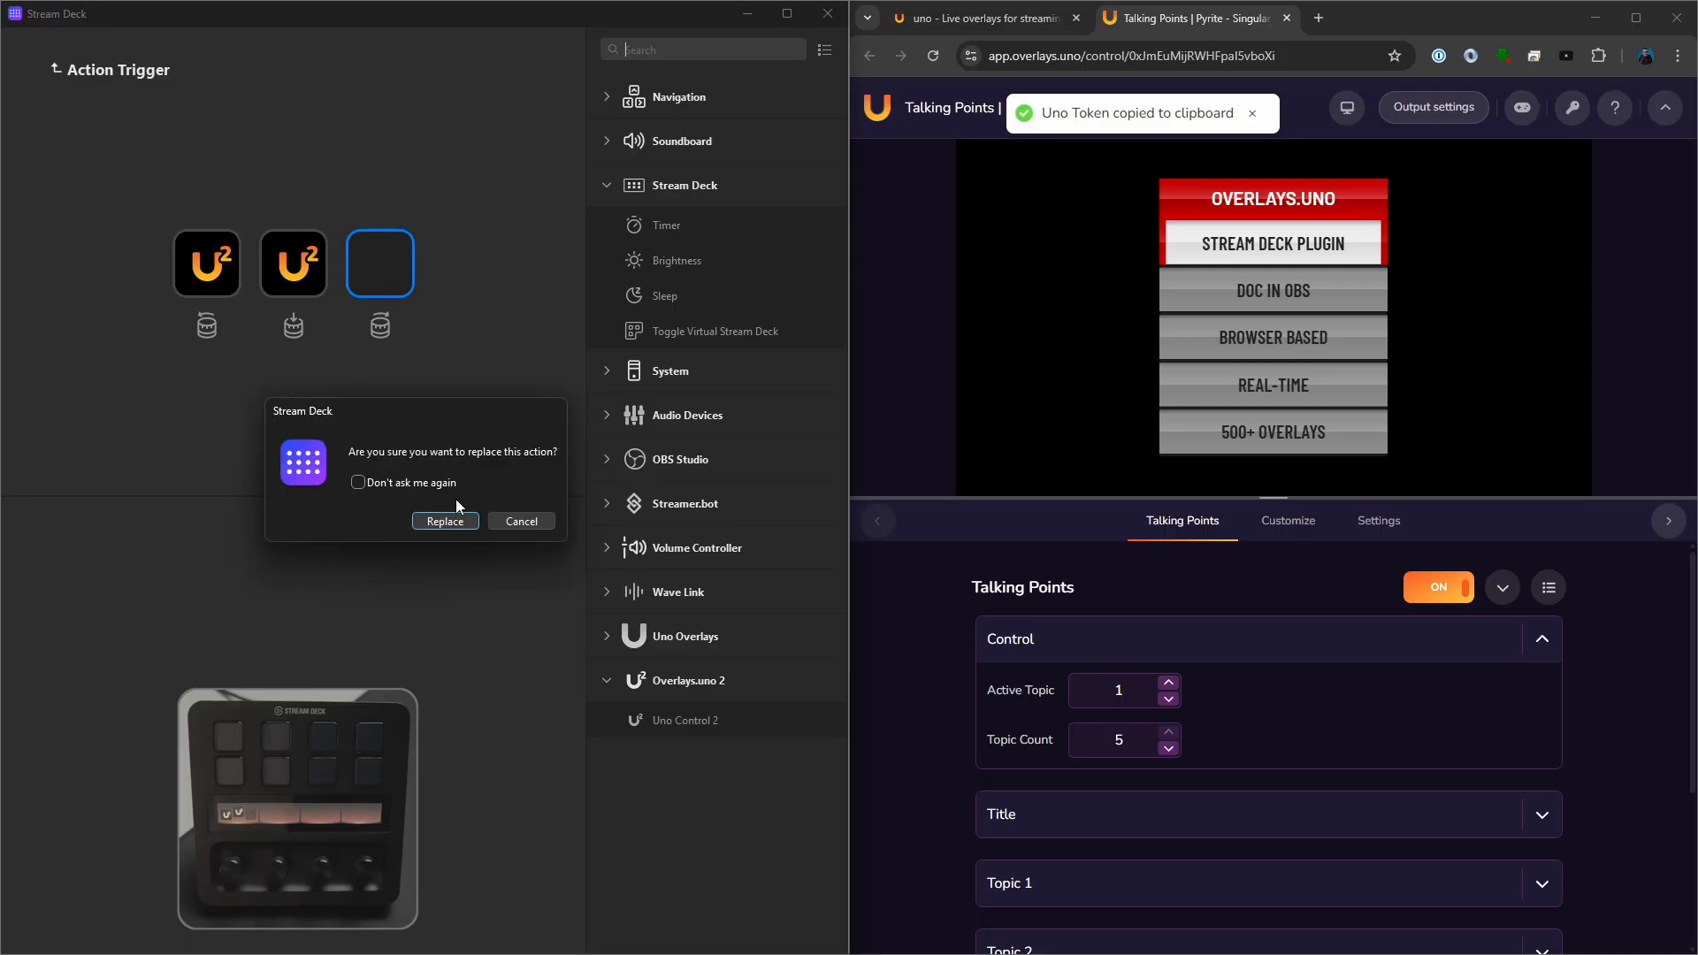
{"action": "left_click", "coordinate": [444, 520]}
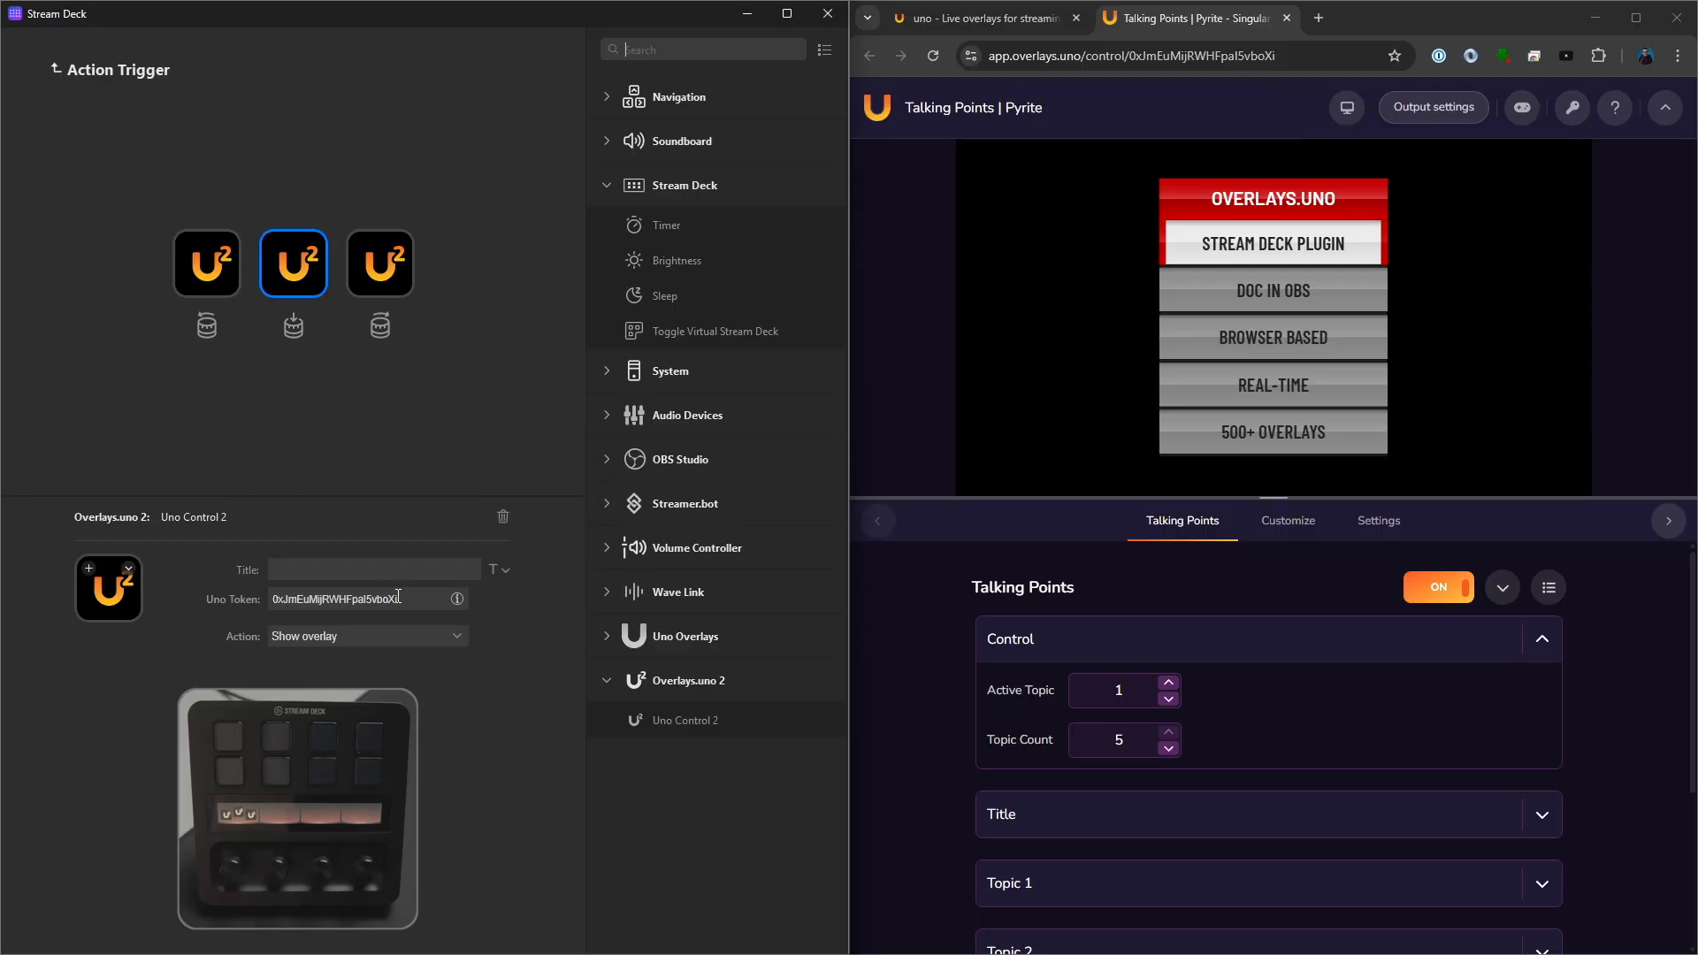
- Set the dial-press action to Change overlay field for Active Topic, and lower the overlay's Active Topic to 0
{"action": "left_click", "coordinate": [369, 629]}
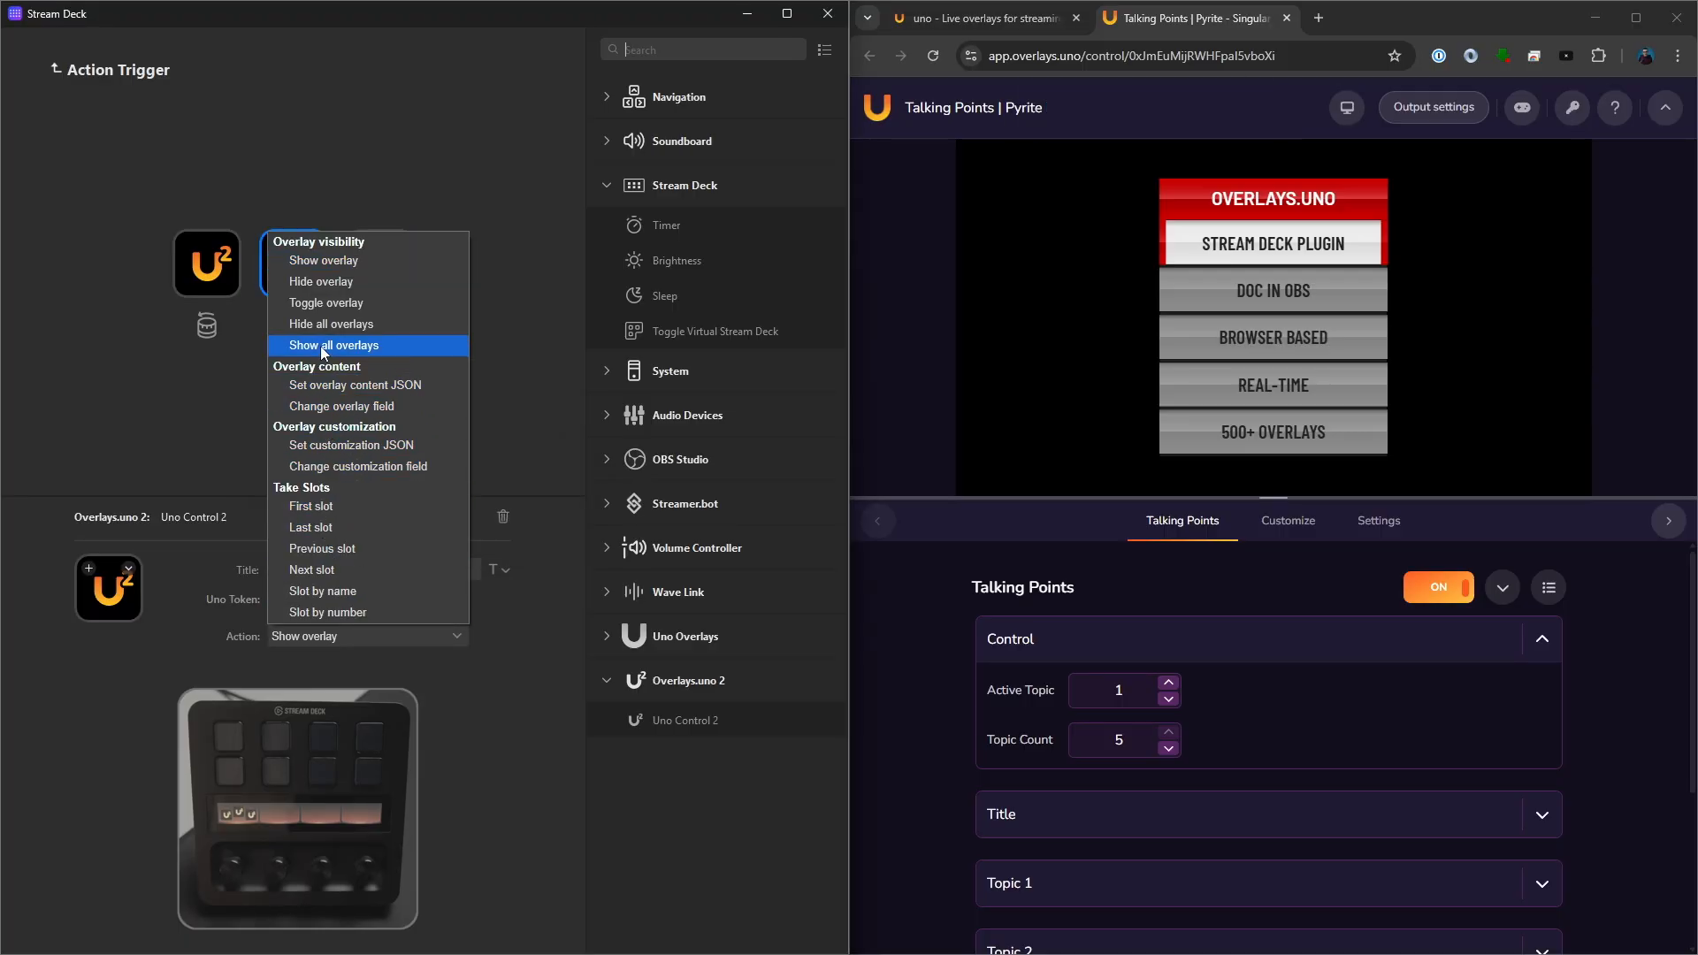
{"action": "left_click", "coordinate": [372, 406]}
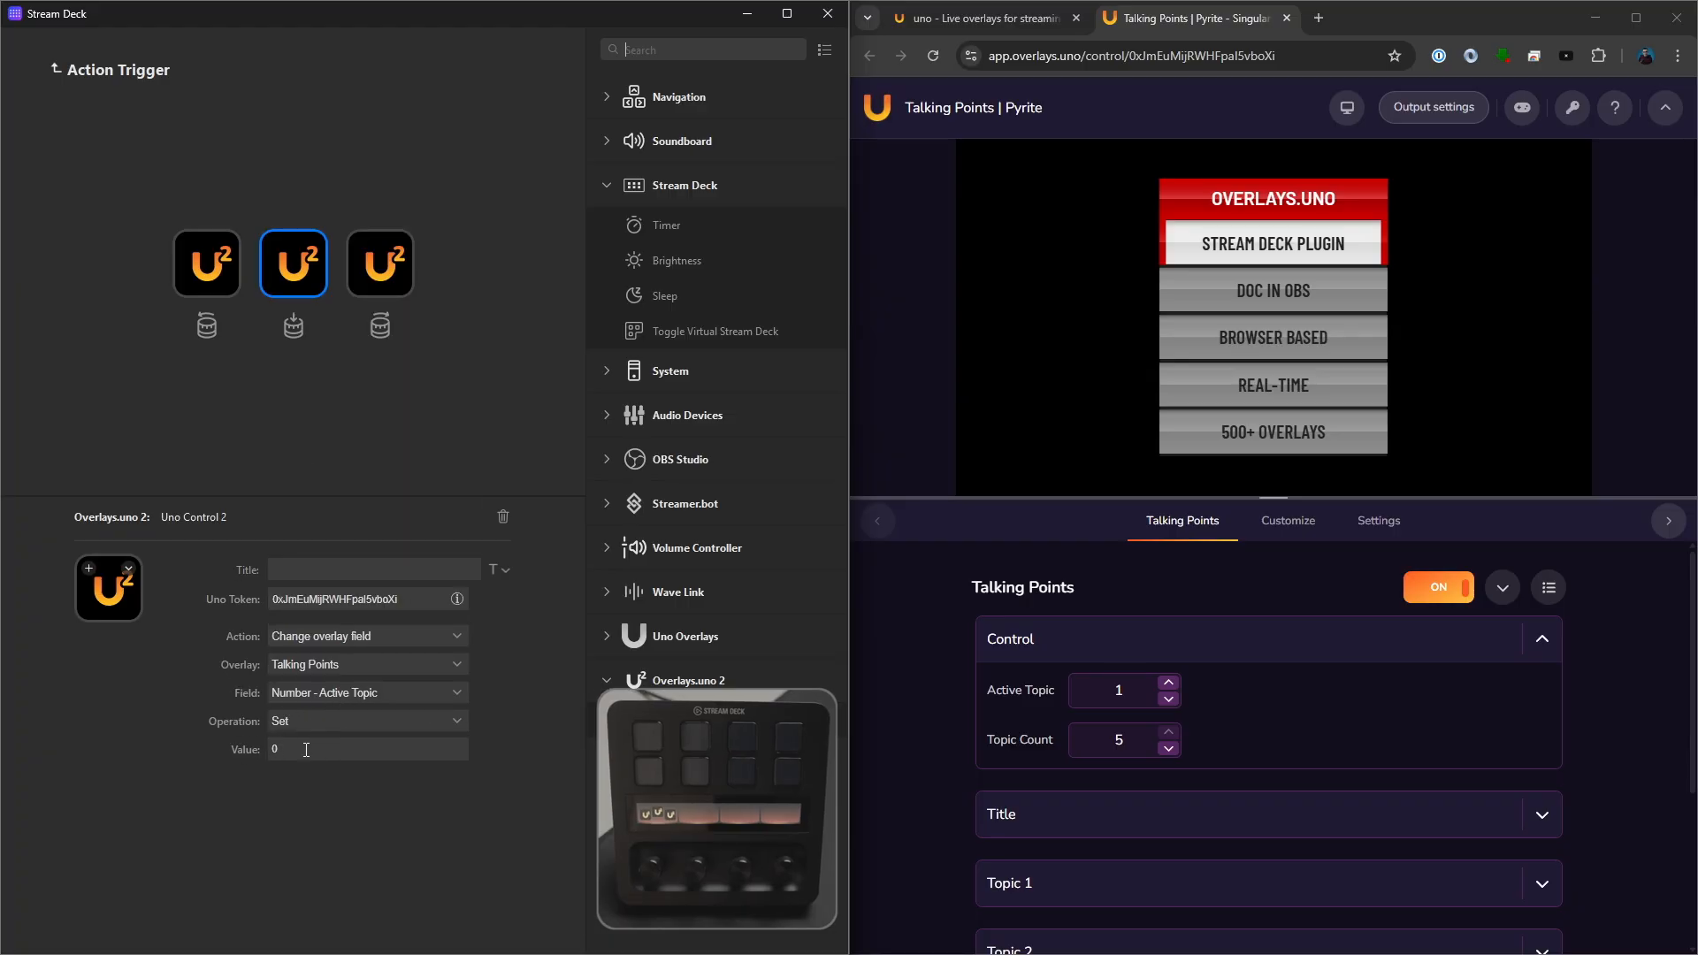
{"action": "left_click", "coordinate": [1168, 699]}
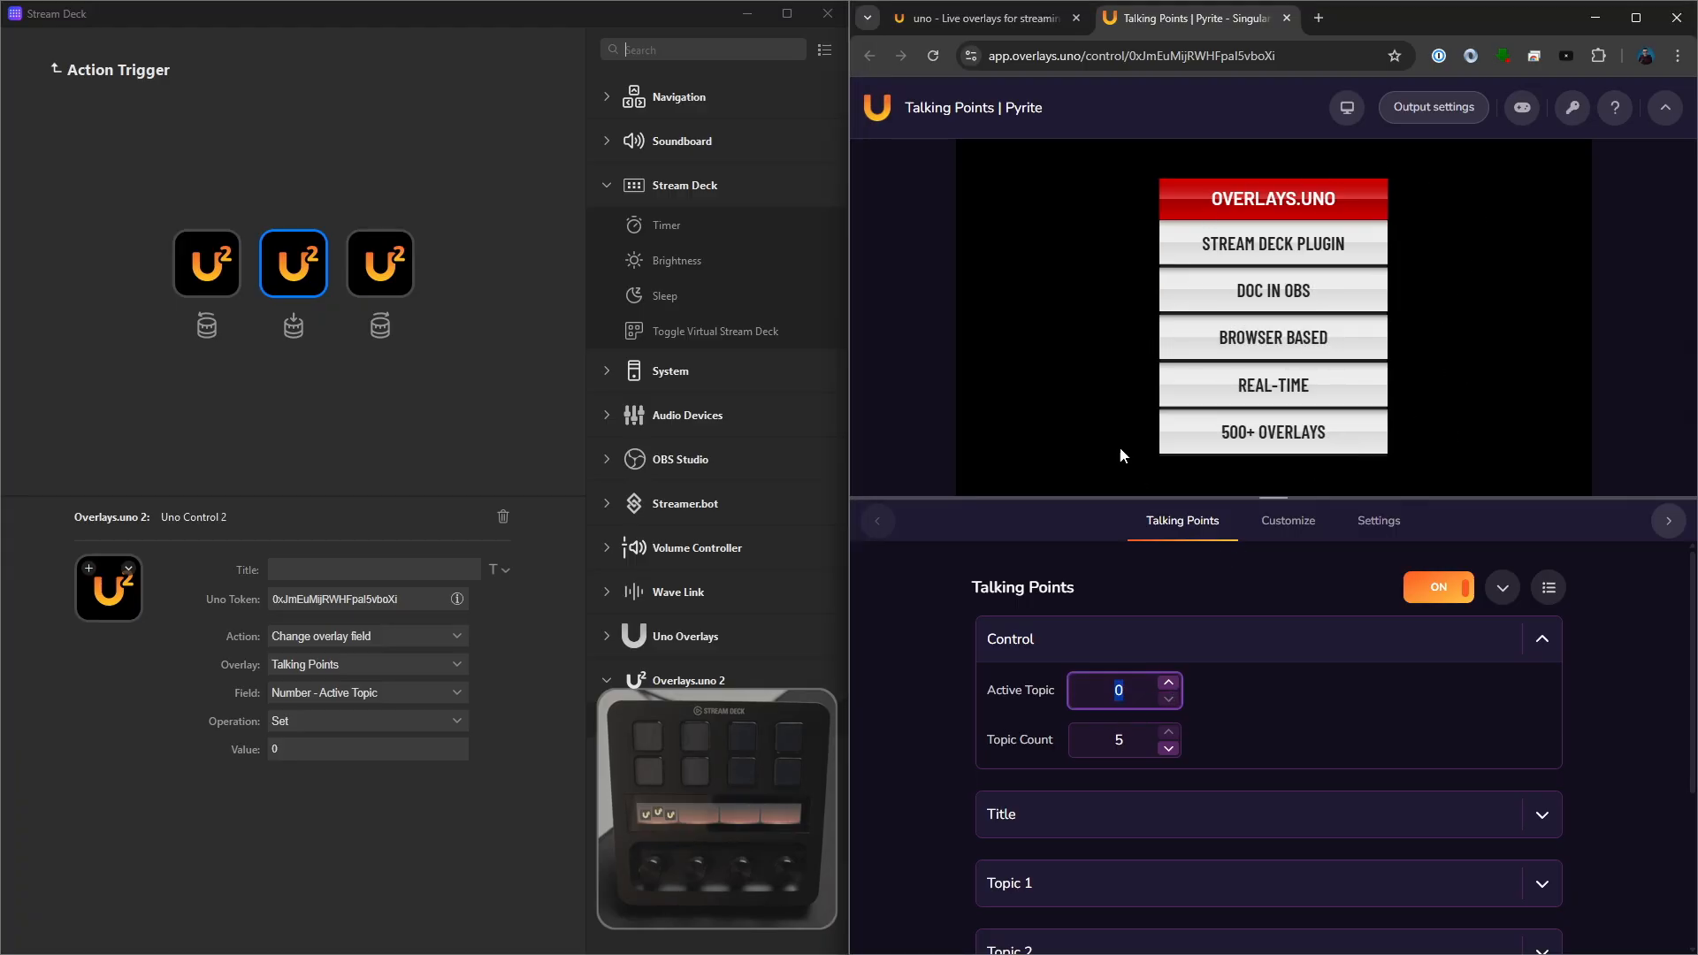
- Set the left-turn action to Change overlay field, decrementing the Talking Points Active Topic by 1
{"action": "left_click", "coordinate": [202, 268]}
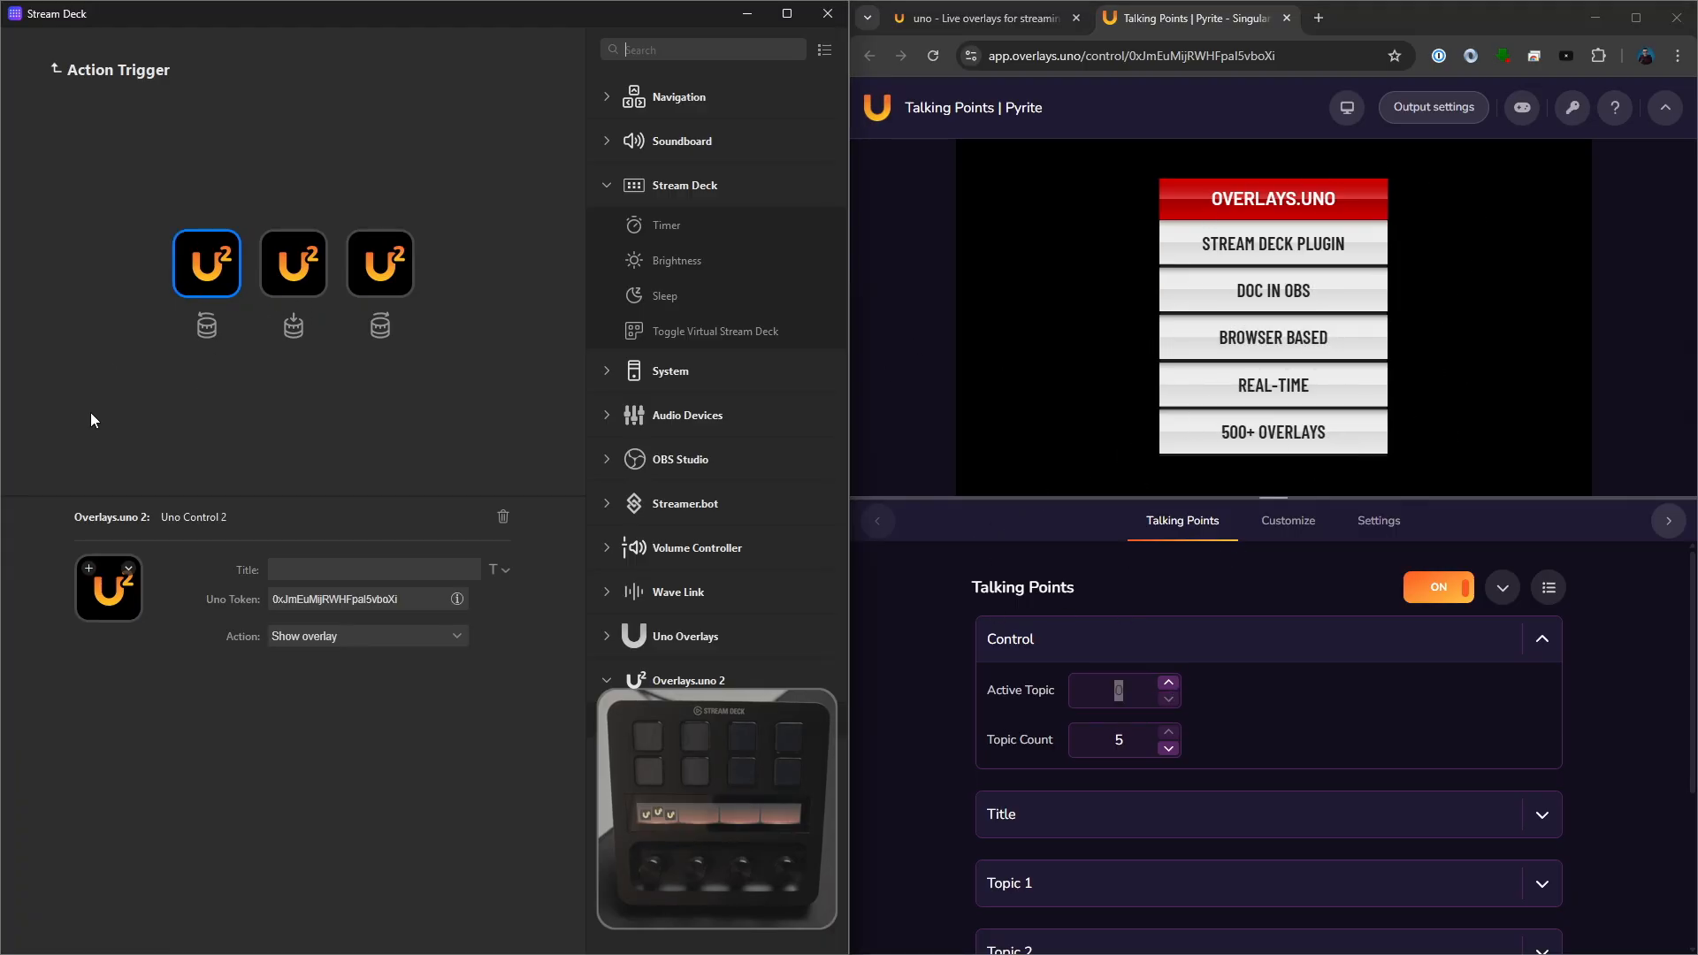
{"action": "left_click", "coordinate": [299, 629]}
{"action": "left_click", "coordinate": [341, 405]}
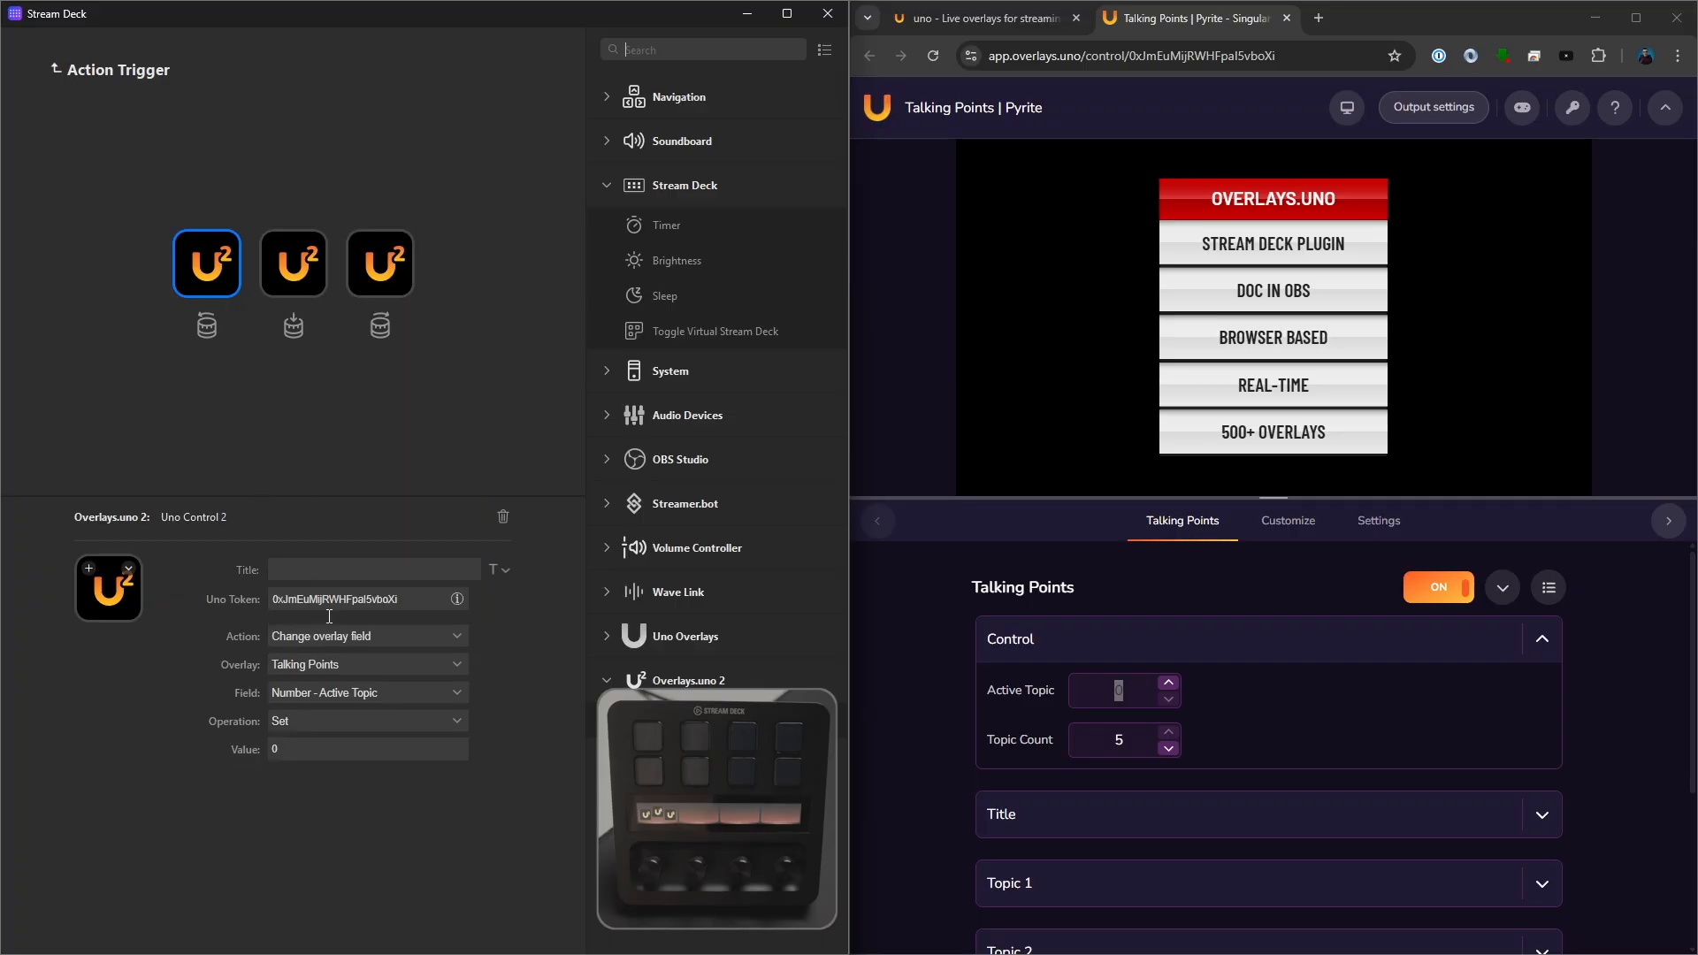
{"action": "left_click", "coordinate": [338, 722]}
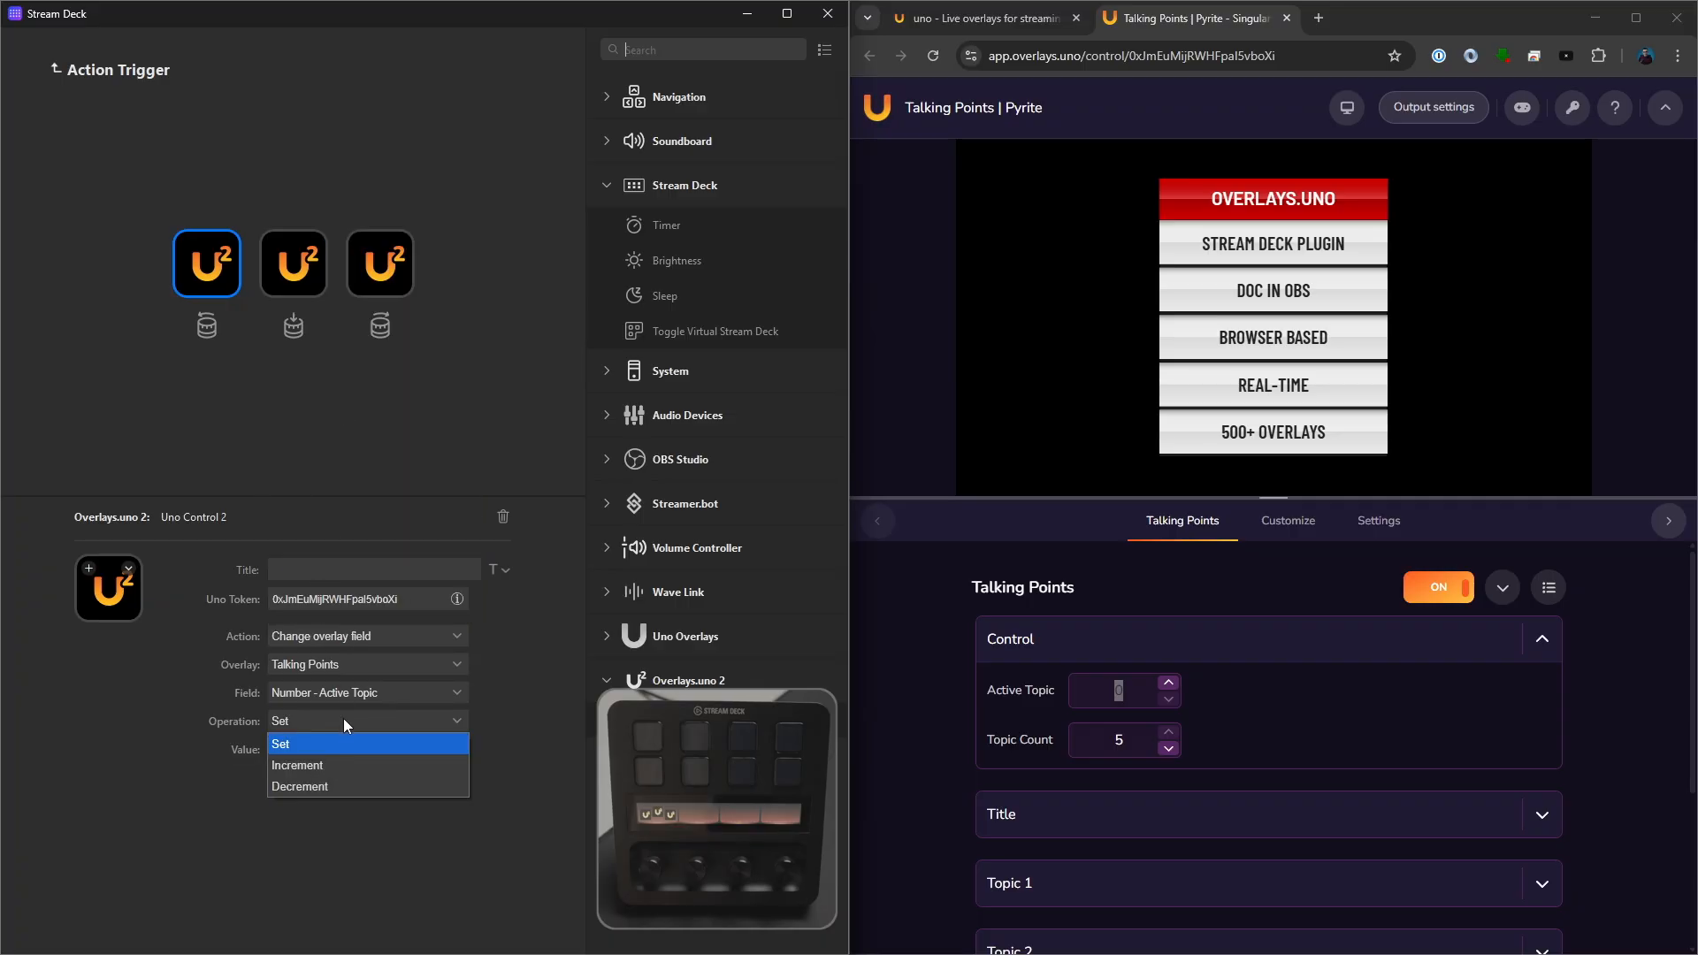
{"action": "left_click", "coordinate": [335, 787]}
{"action": "left_click", "coordinate": [249, 751]}
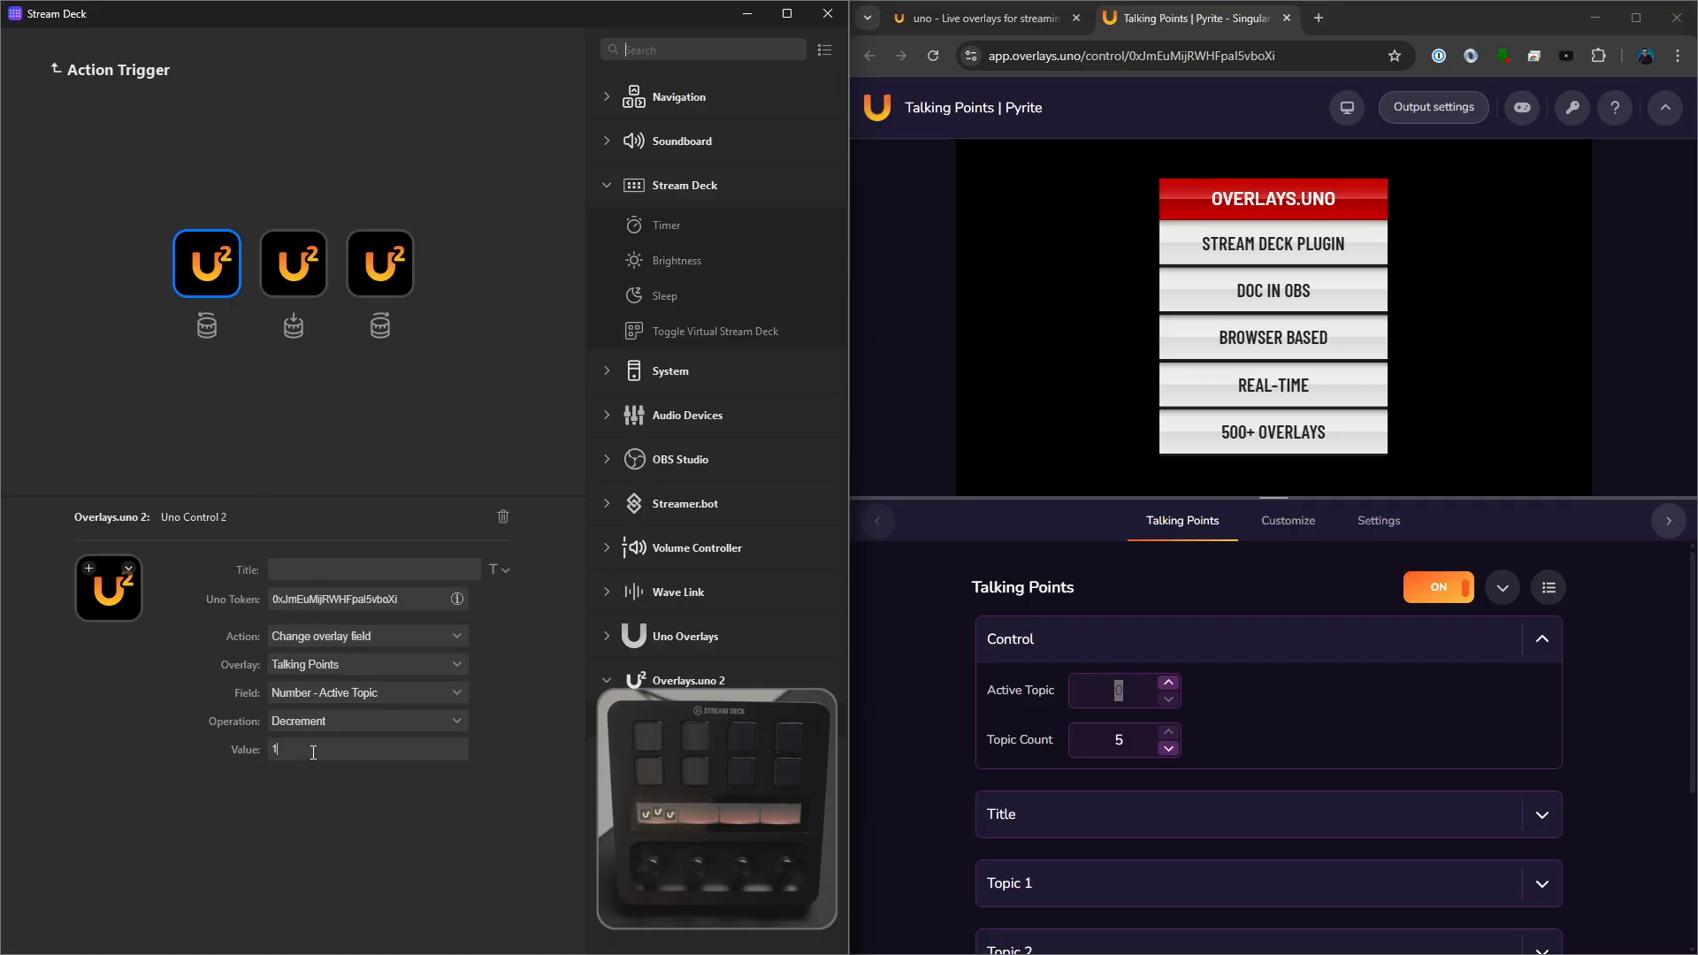
{"action": "type", "text": "1"}
{"action": "left_click", "coordinate": [1117, 691]}
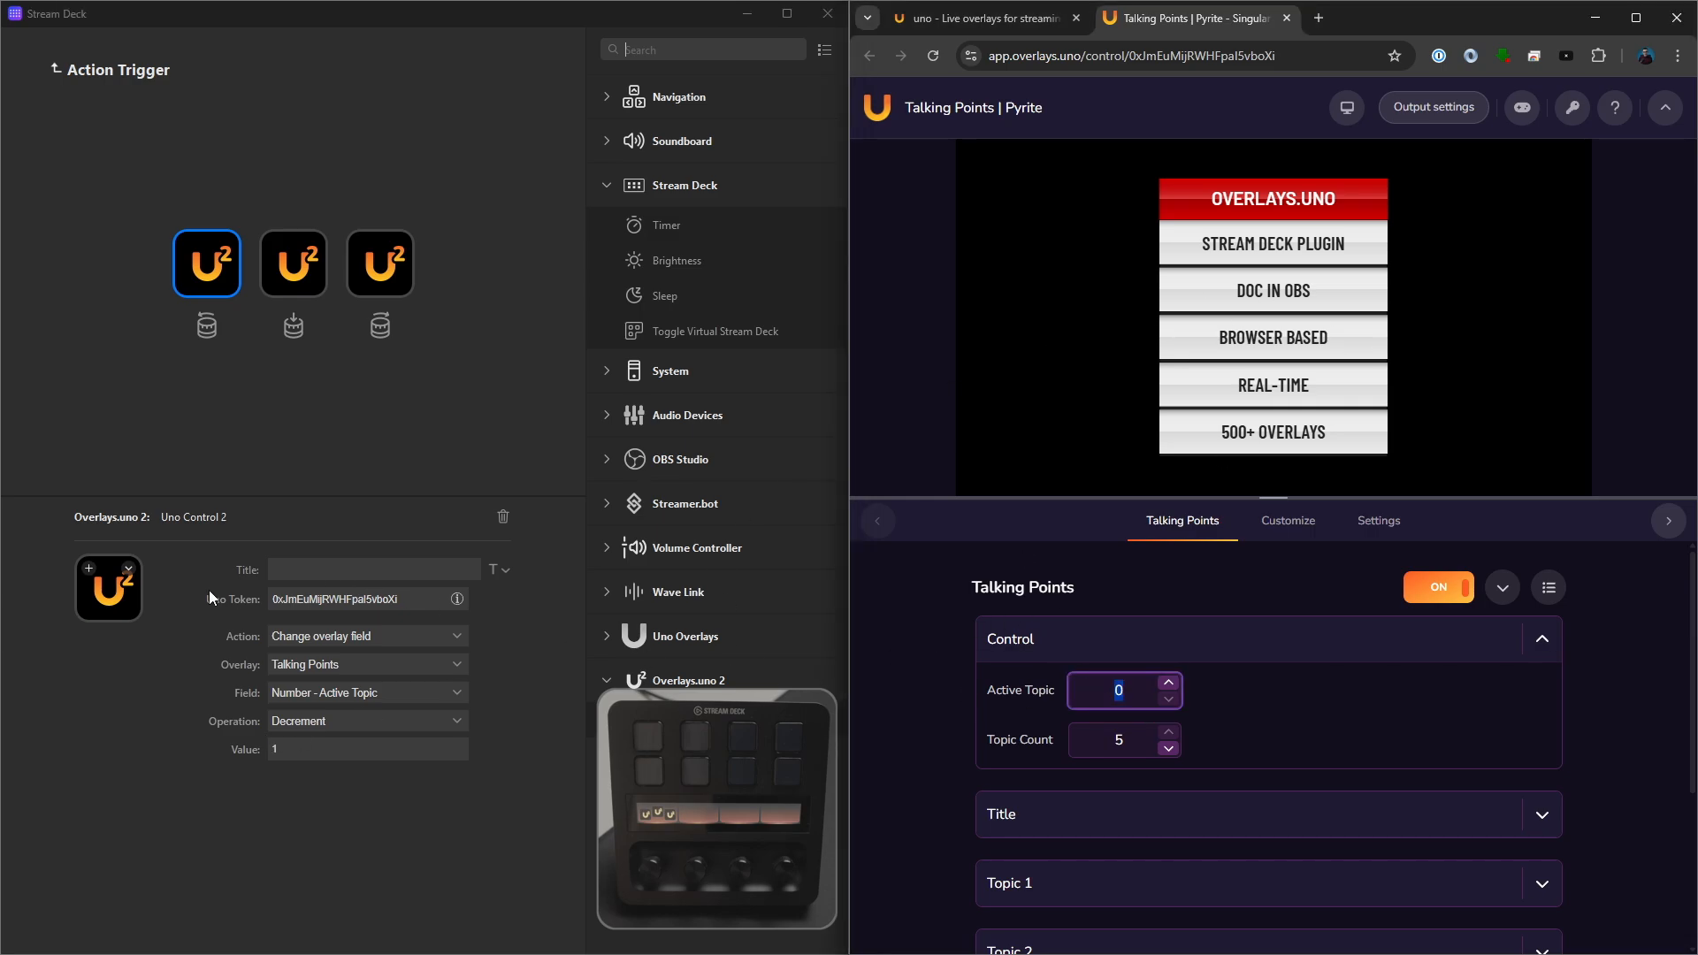
- Set the right-turn action to Change overlay field, incrementing the Talking Points Active Topic by 1
{"action": "left_click", "coordinate": [376, 274]}
{"action": "left_click", "coordinate": [334, 637]}
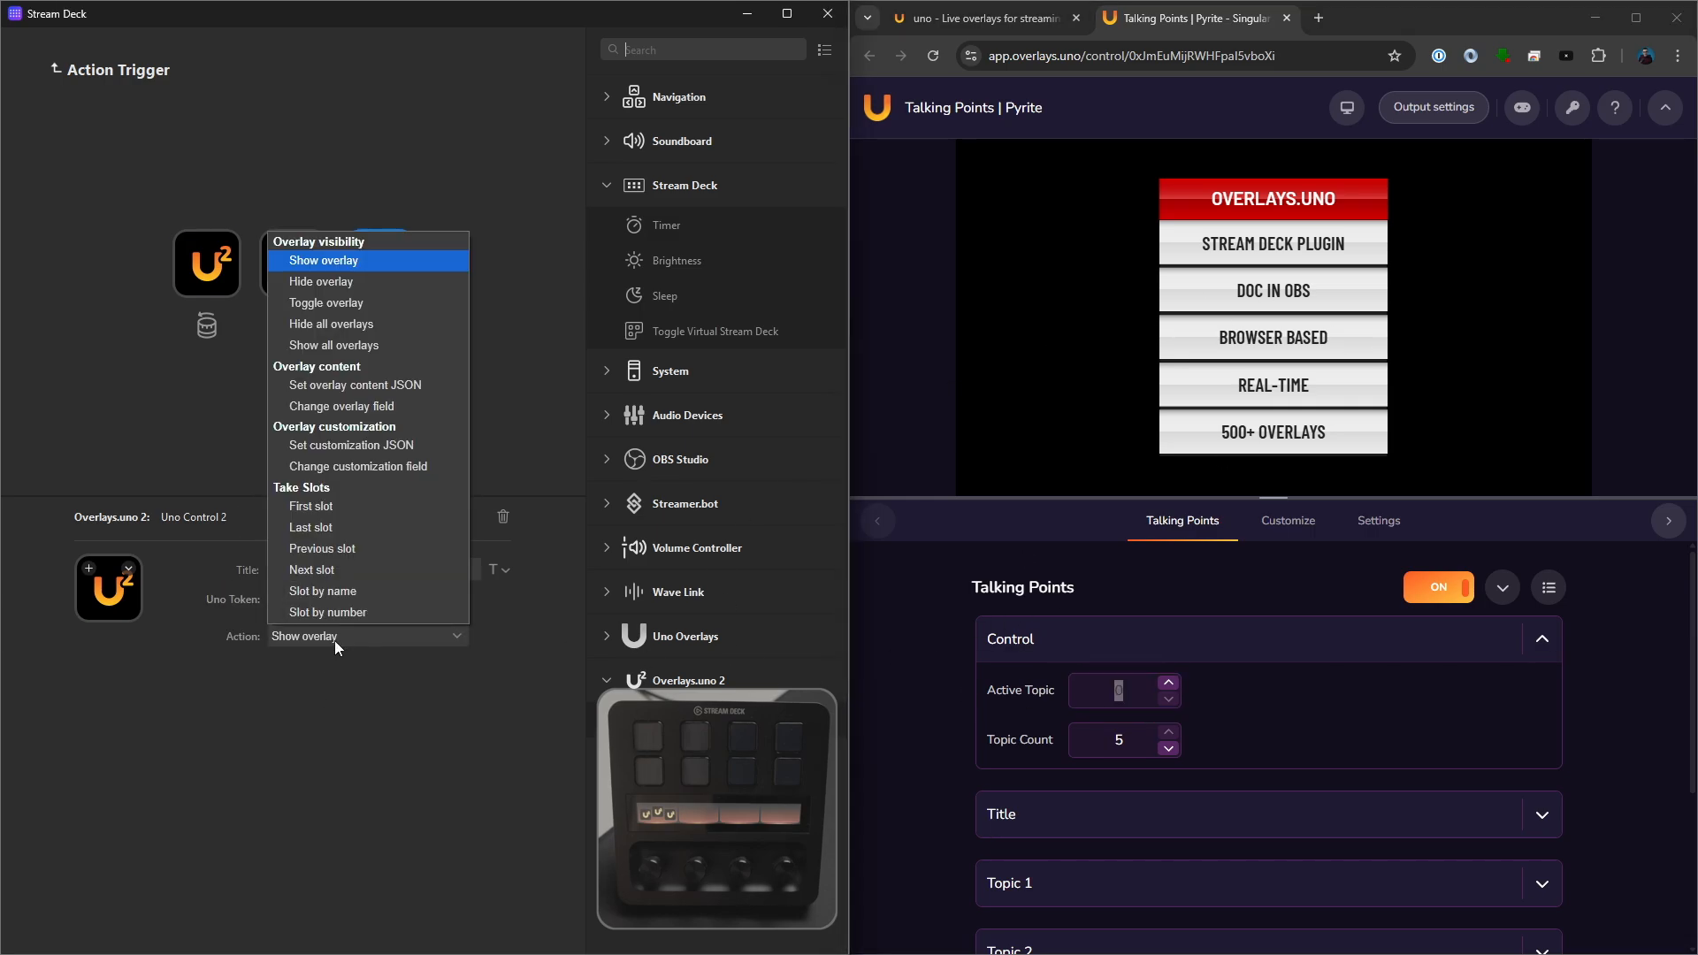
{"action": "left_click", "coordinate": [341, 403]}
{"action": "left_click", "coordinate": [345, 720]}
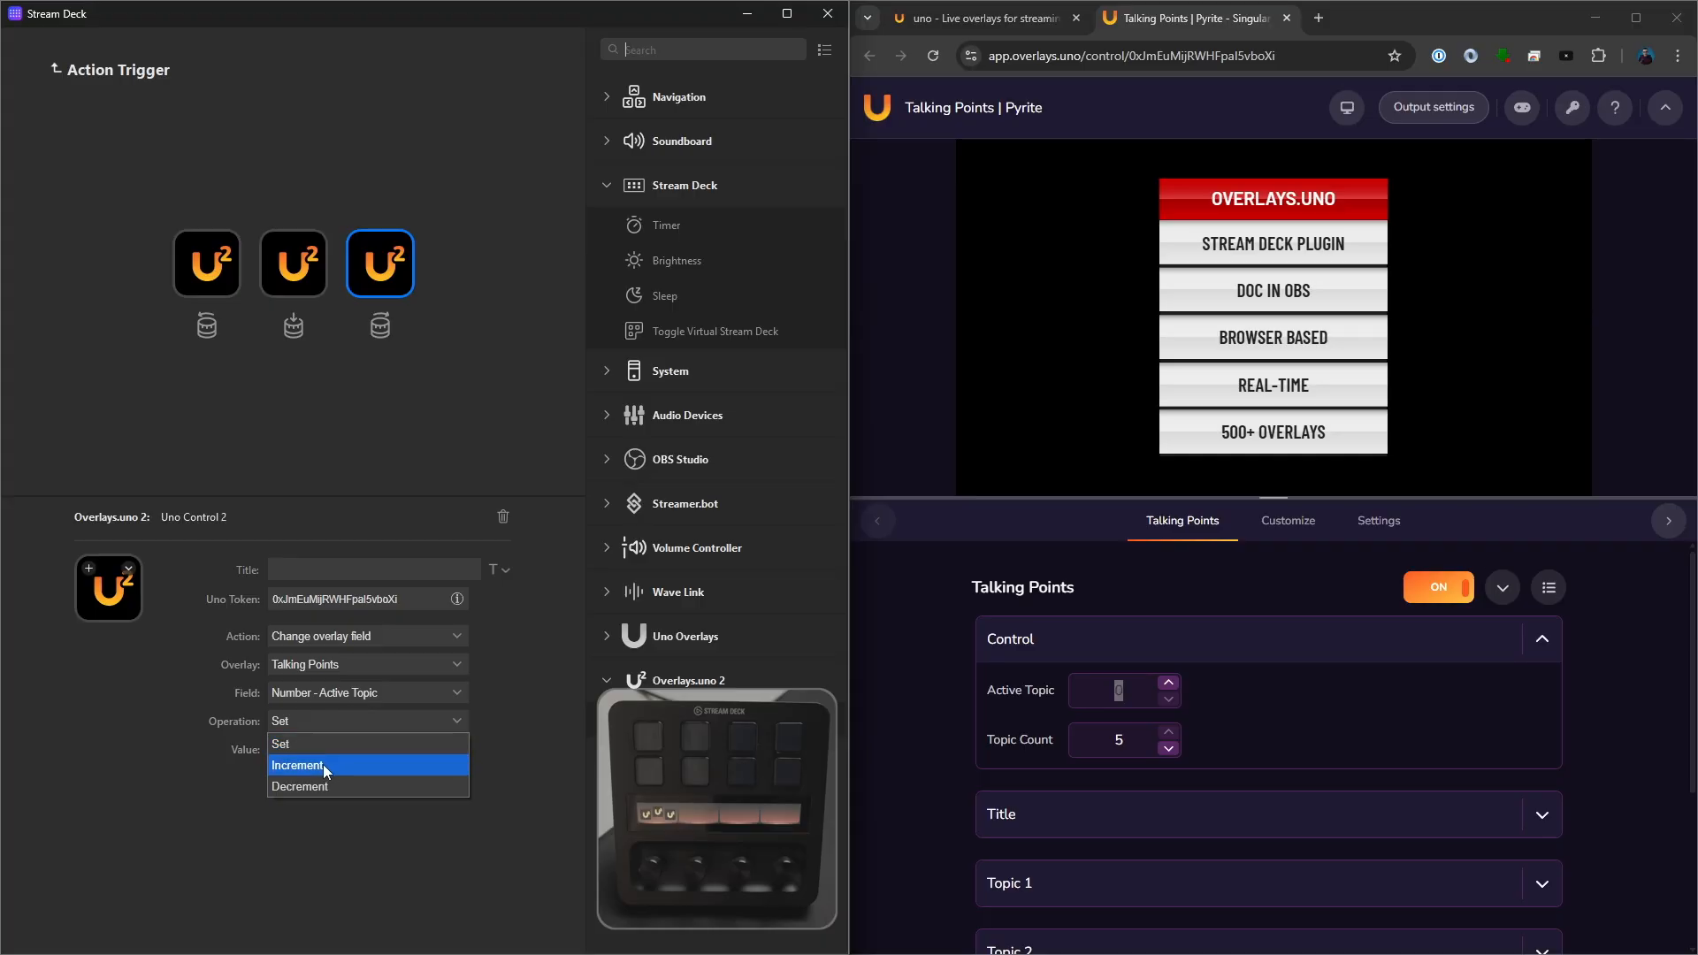
{"action": "left_click", "coordinate": [322, 766]}
{"action": "left_click_drag", "start_coordinate": [322, 752], "coordinate": [187, 743]}
{"action": "type", "text": "1"}
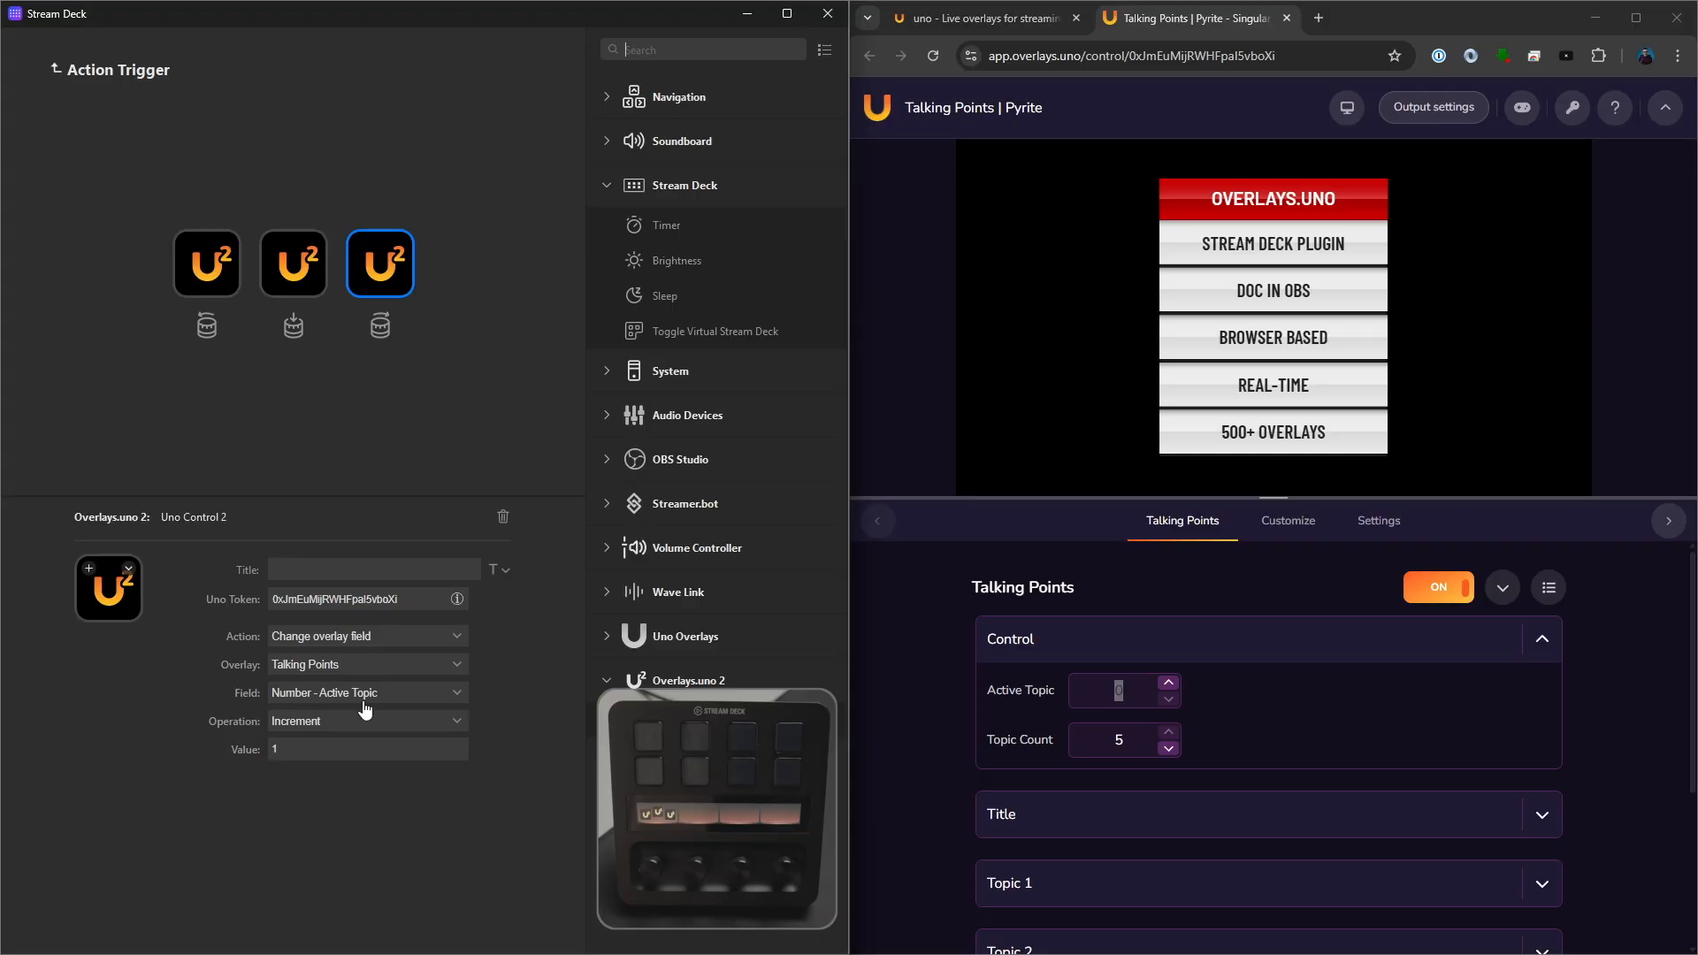
{"action": "left_click", "coordinate": [363, 699]}
{"action": "left_click", "coordinate": [272, 705]}
- Assign Overlays.Uno icons to the trigger's actions: X for the dial press, -1 for the left turn and +1 for the right turn
{"action": "left_click", "coordinate": [294, 264]}
{"action": "left_click", "coordinate": [106, 575]}
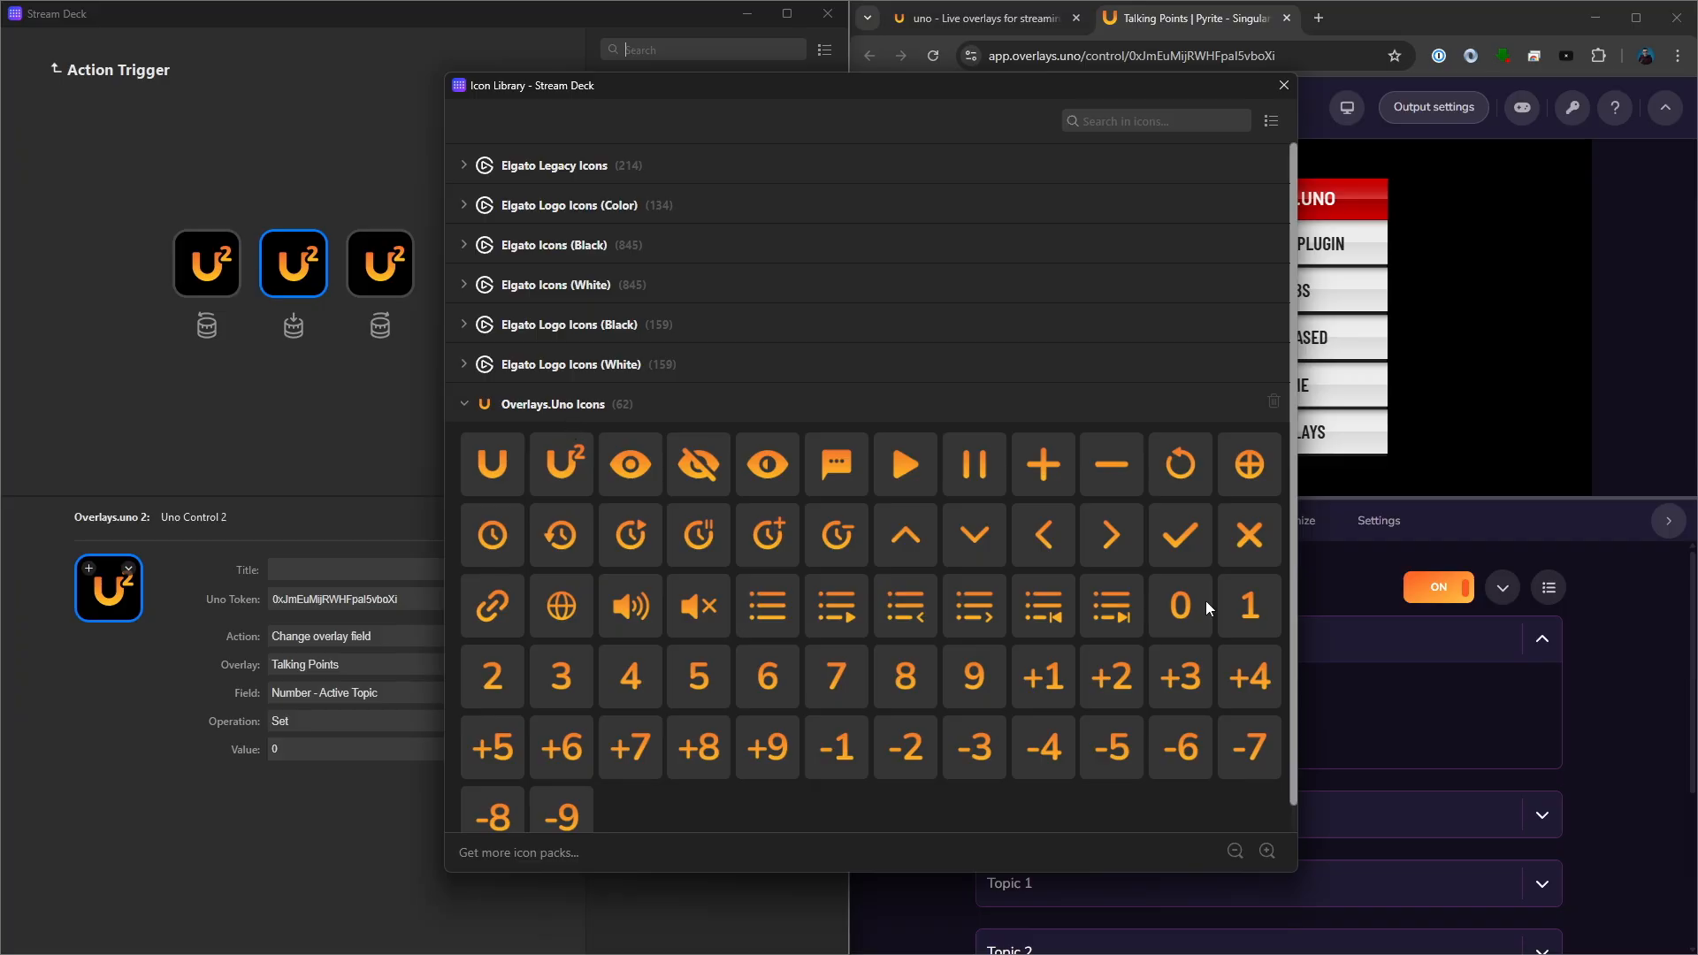
{"action": "left_click", "coordinate": [1249, 540]}
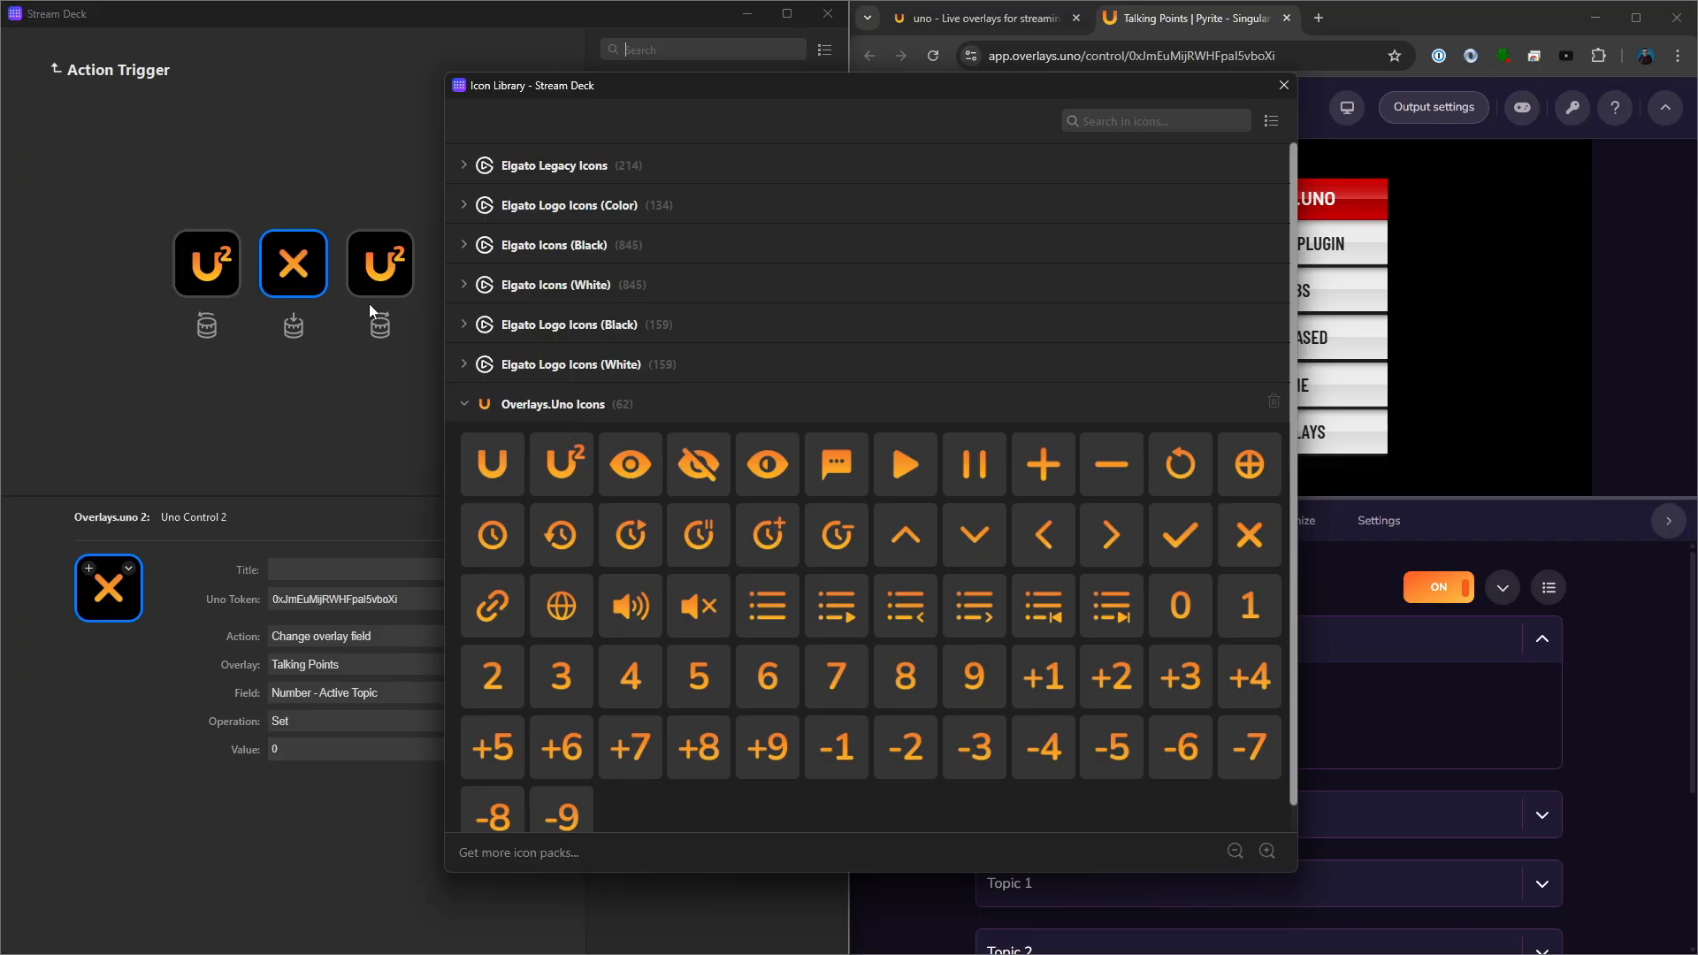
{"action": "left_click", "coordinate": [1284, 84]}
{"action": "left_click", "coordinate": [206, 264]}
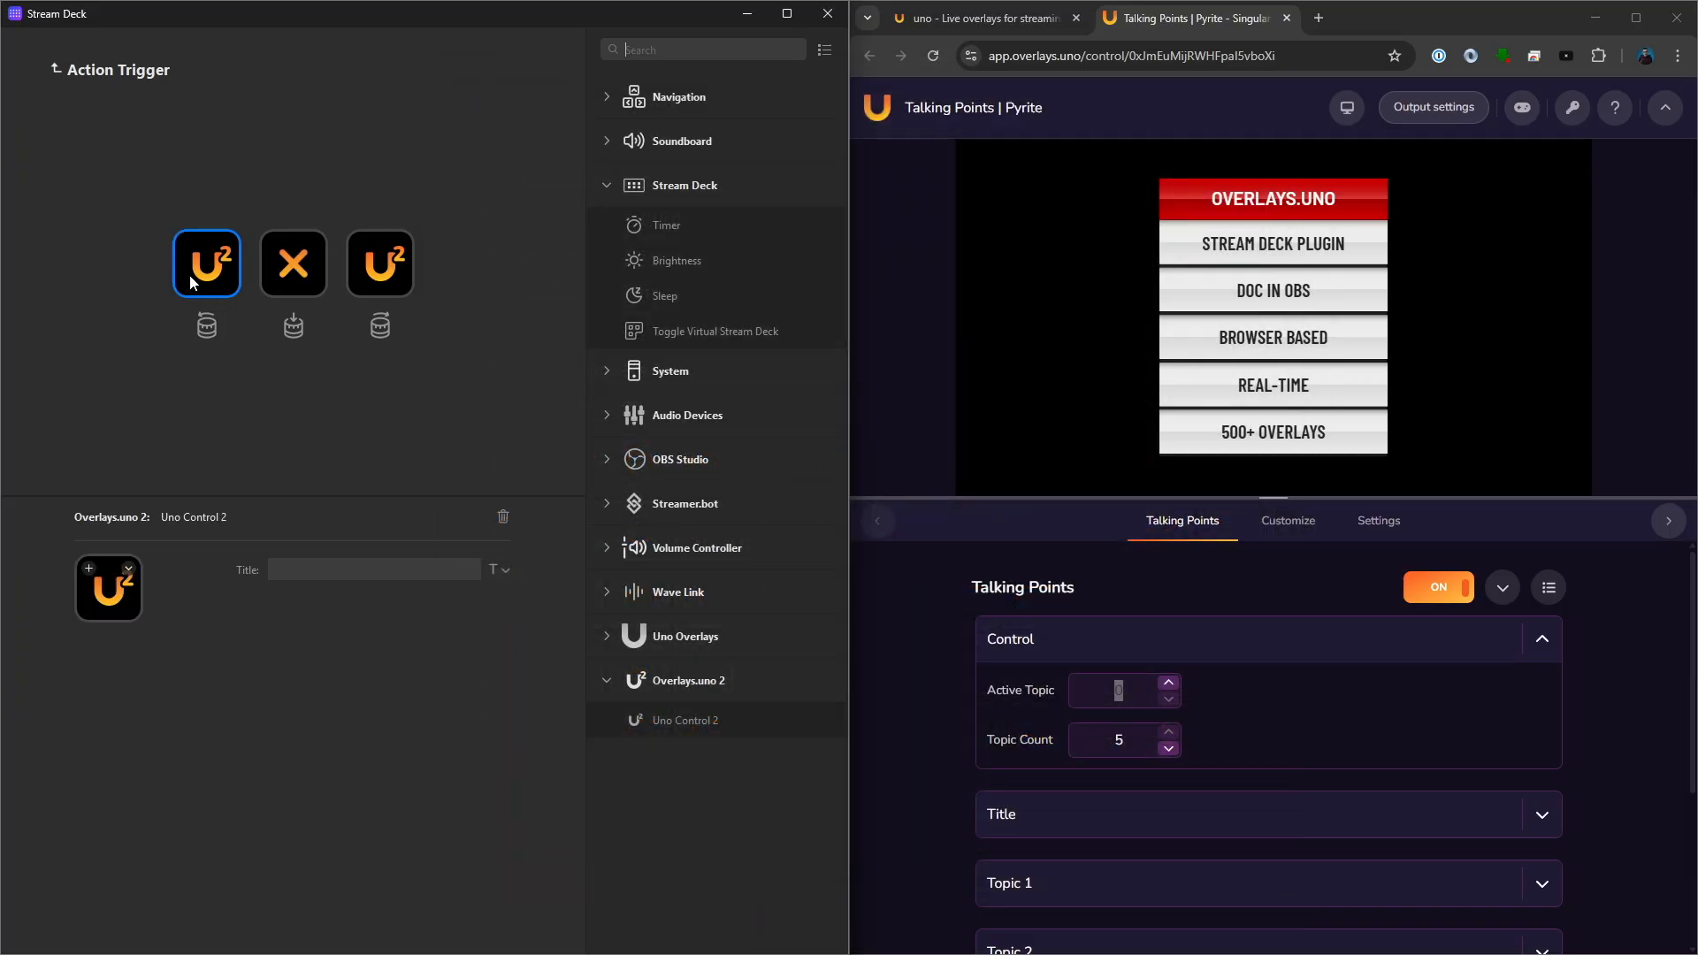
{"action": "left_click", "coordinate": [107, 579]}
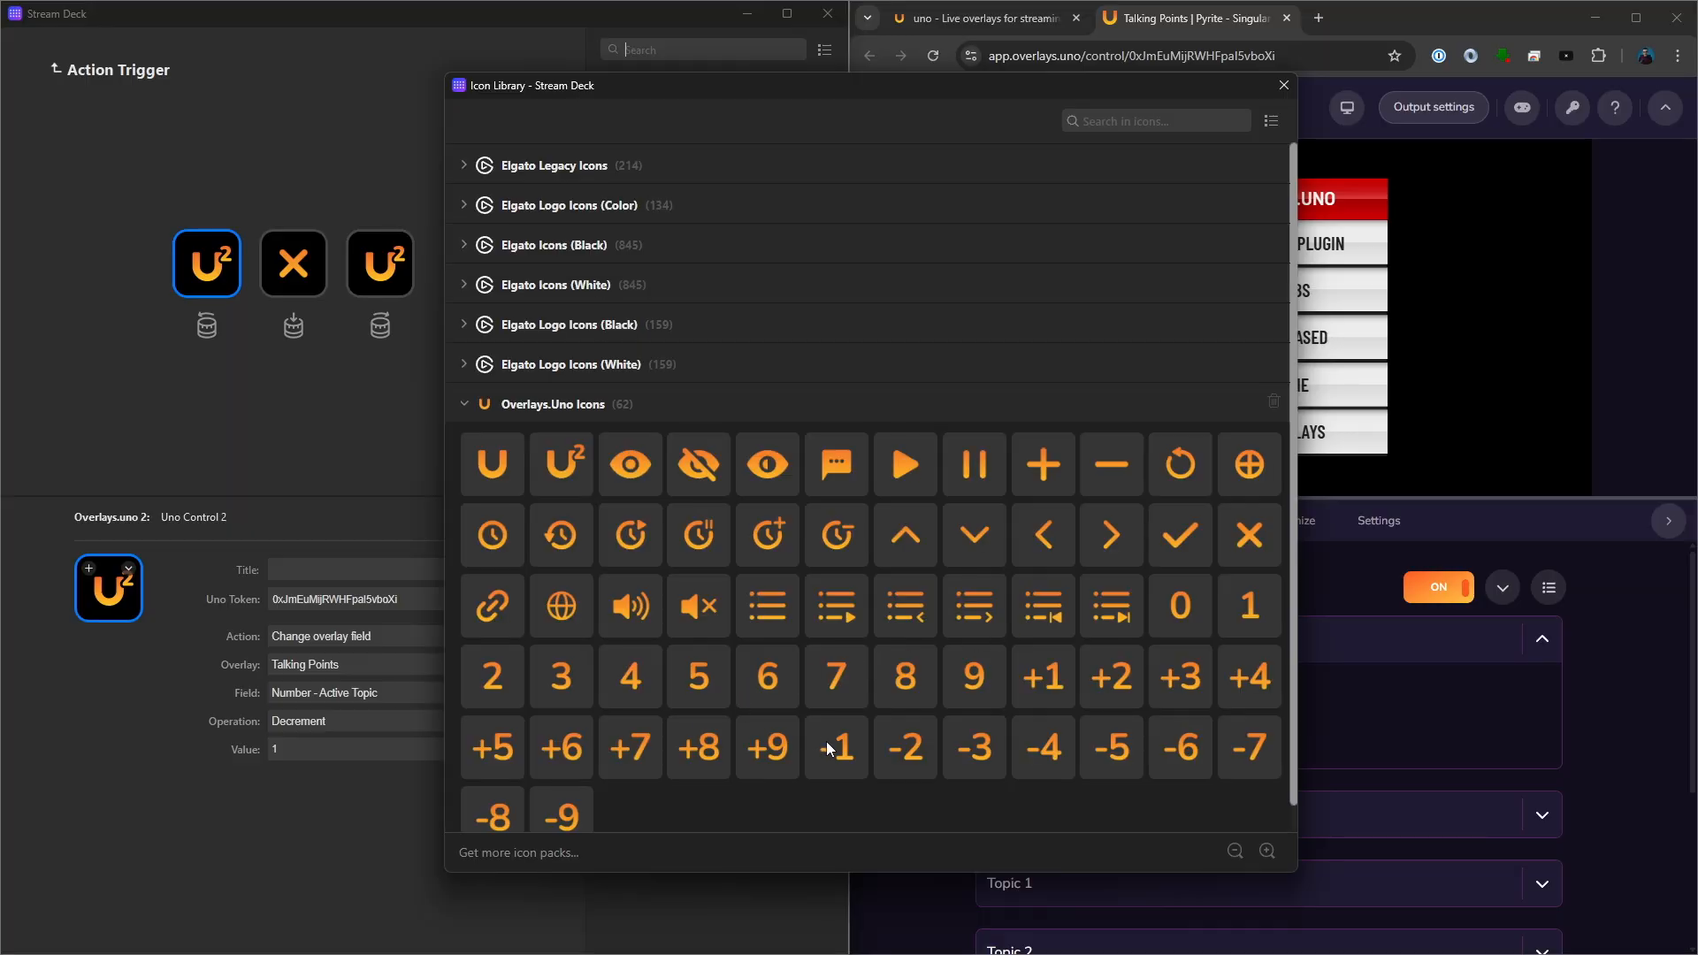
{"action": "left_click", "coordinate": [832, 748]}
{"action": "left_click", "coordinate": [380, 265]}
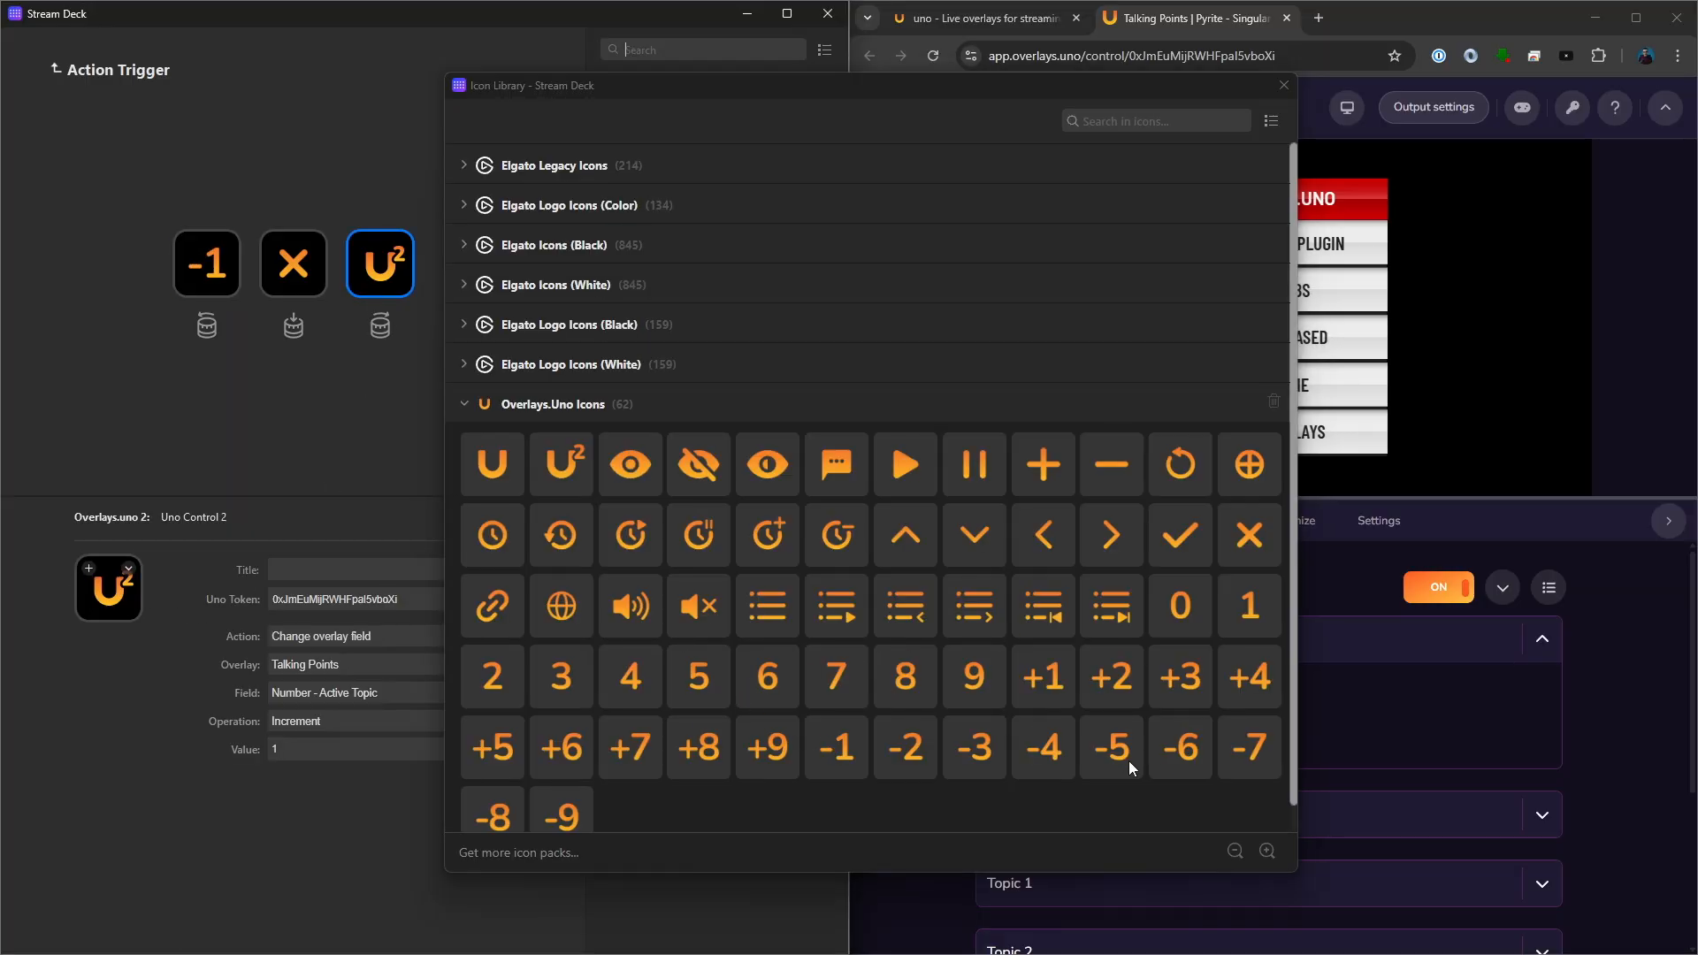
{"action": "left_click", "coordinate": [1044, 677]}
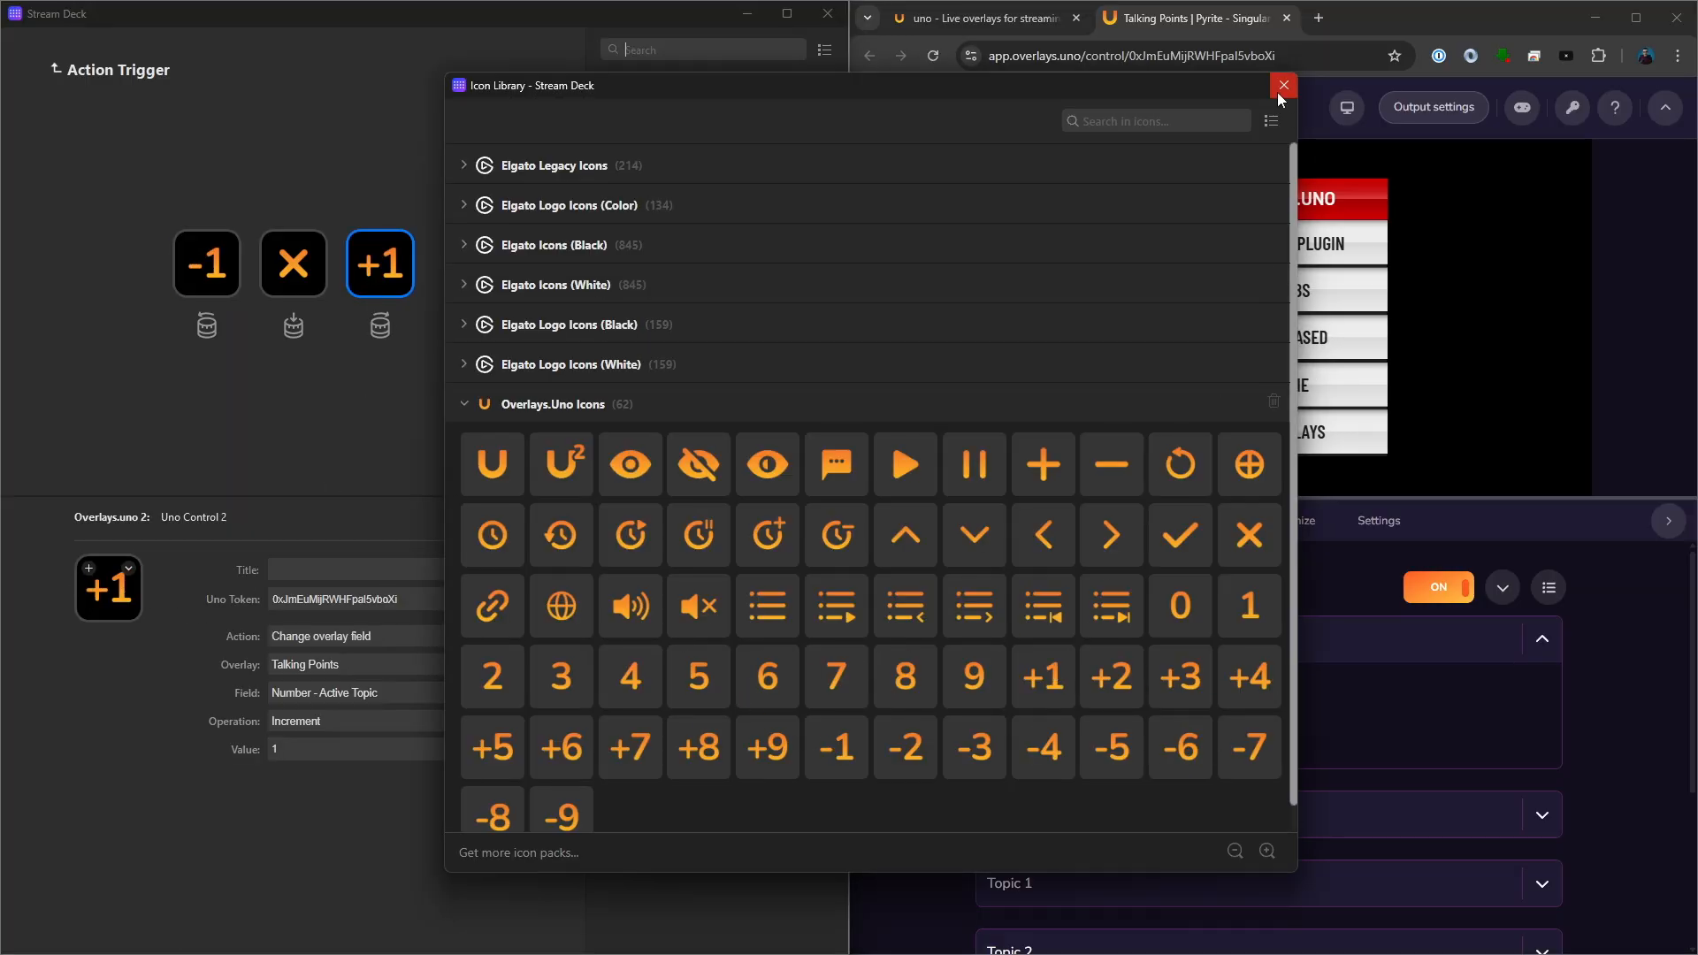
{"action": "left_click", "coordinate": [1281, 86]}
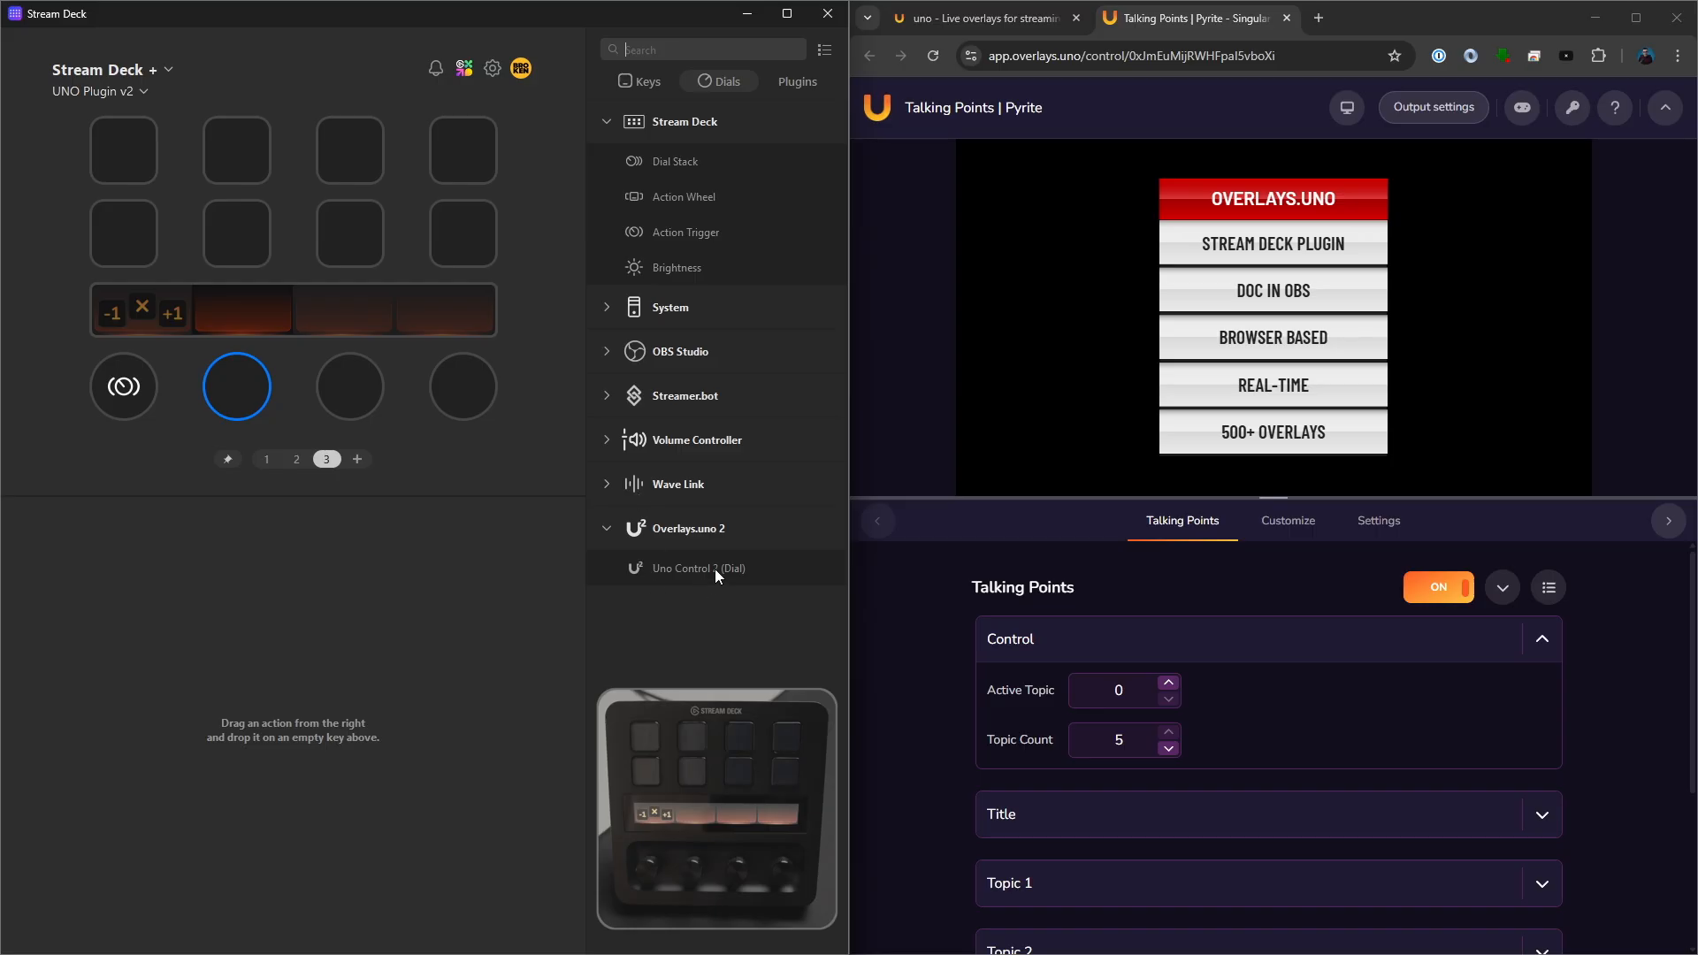
{"action": "left_click_drag", "start_coordinate": [715, 570], "coordinate": [234, 394]}
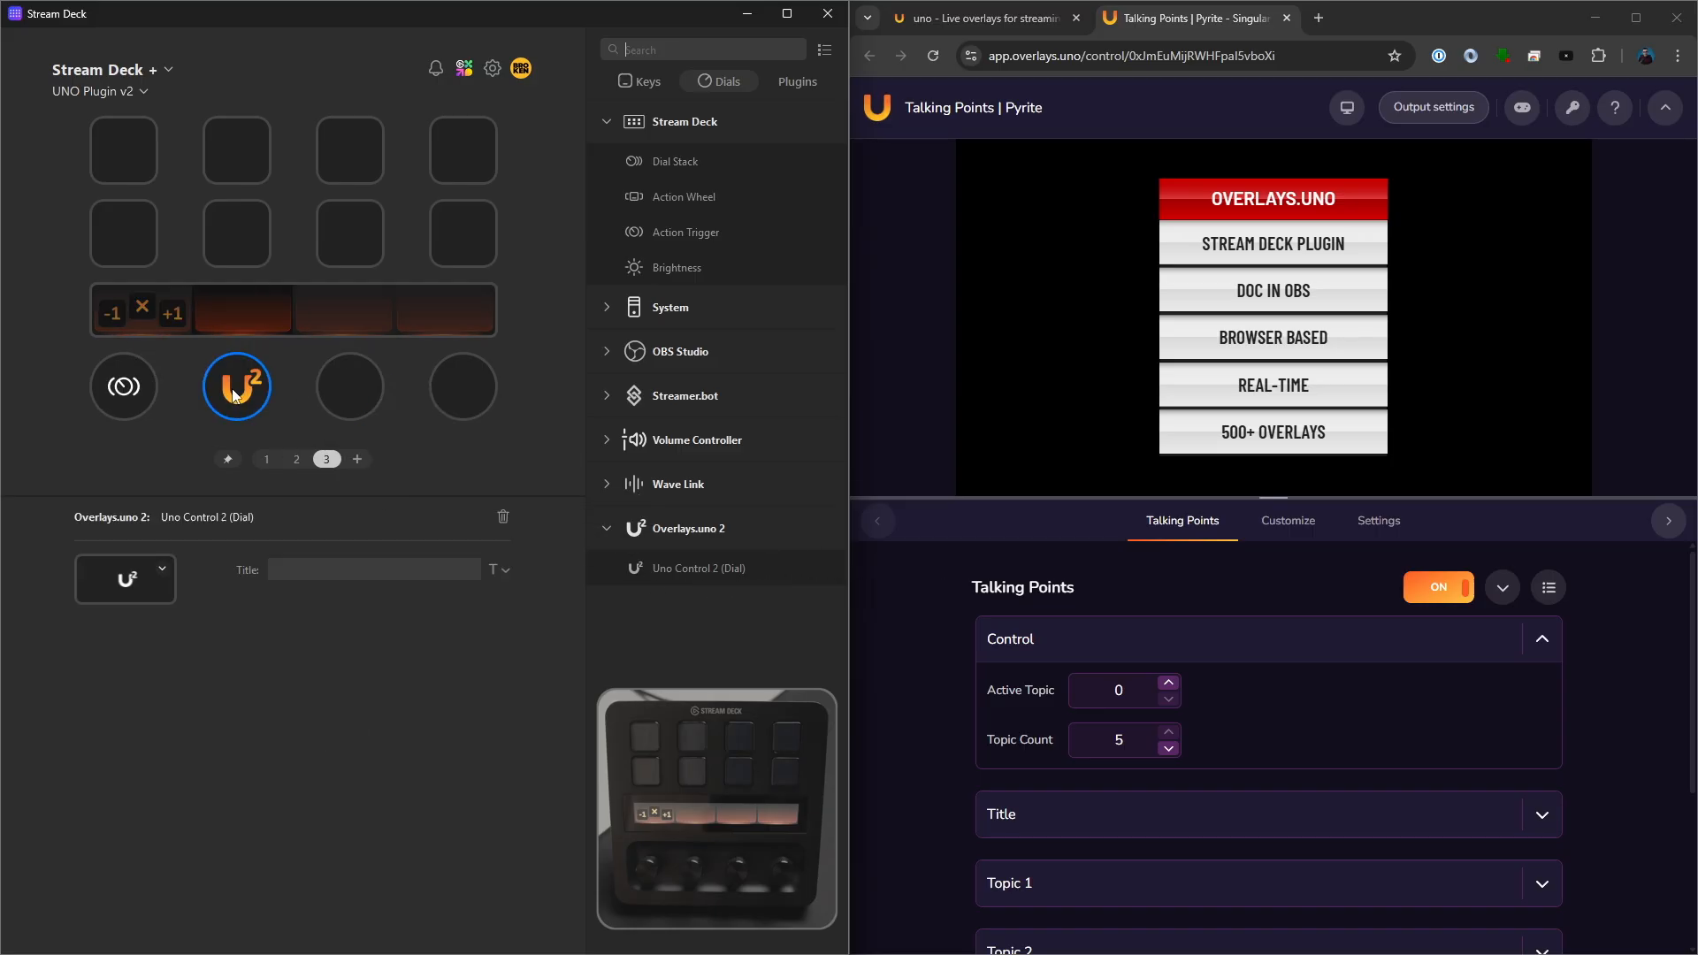
{"action": "left_click", "coordinate": [134, 391]}
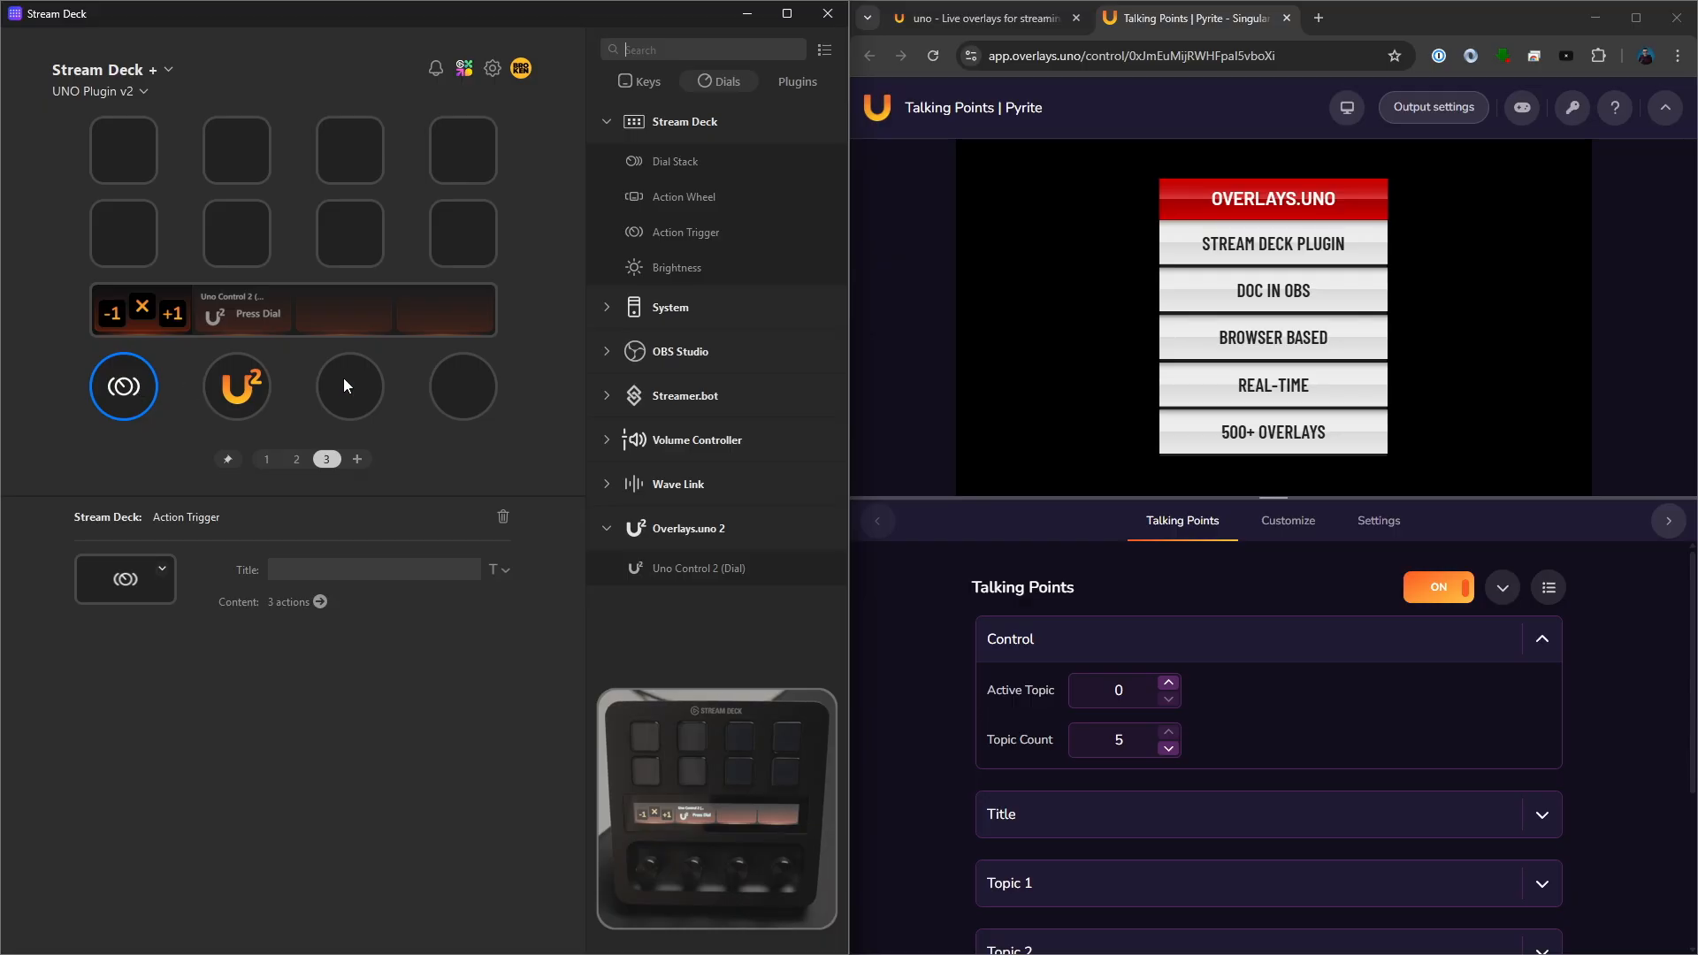
{"action": "left_click", "coordinate": [248, 404]}
{"action": "key", "text": "Delete"}
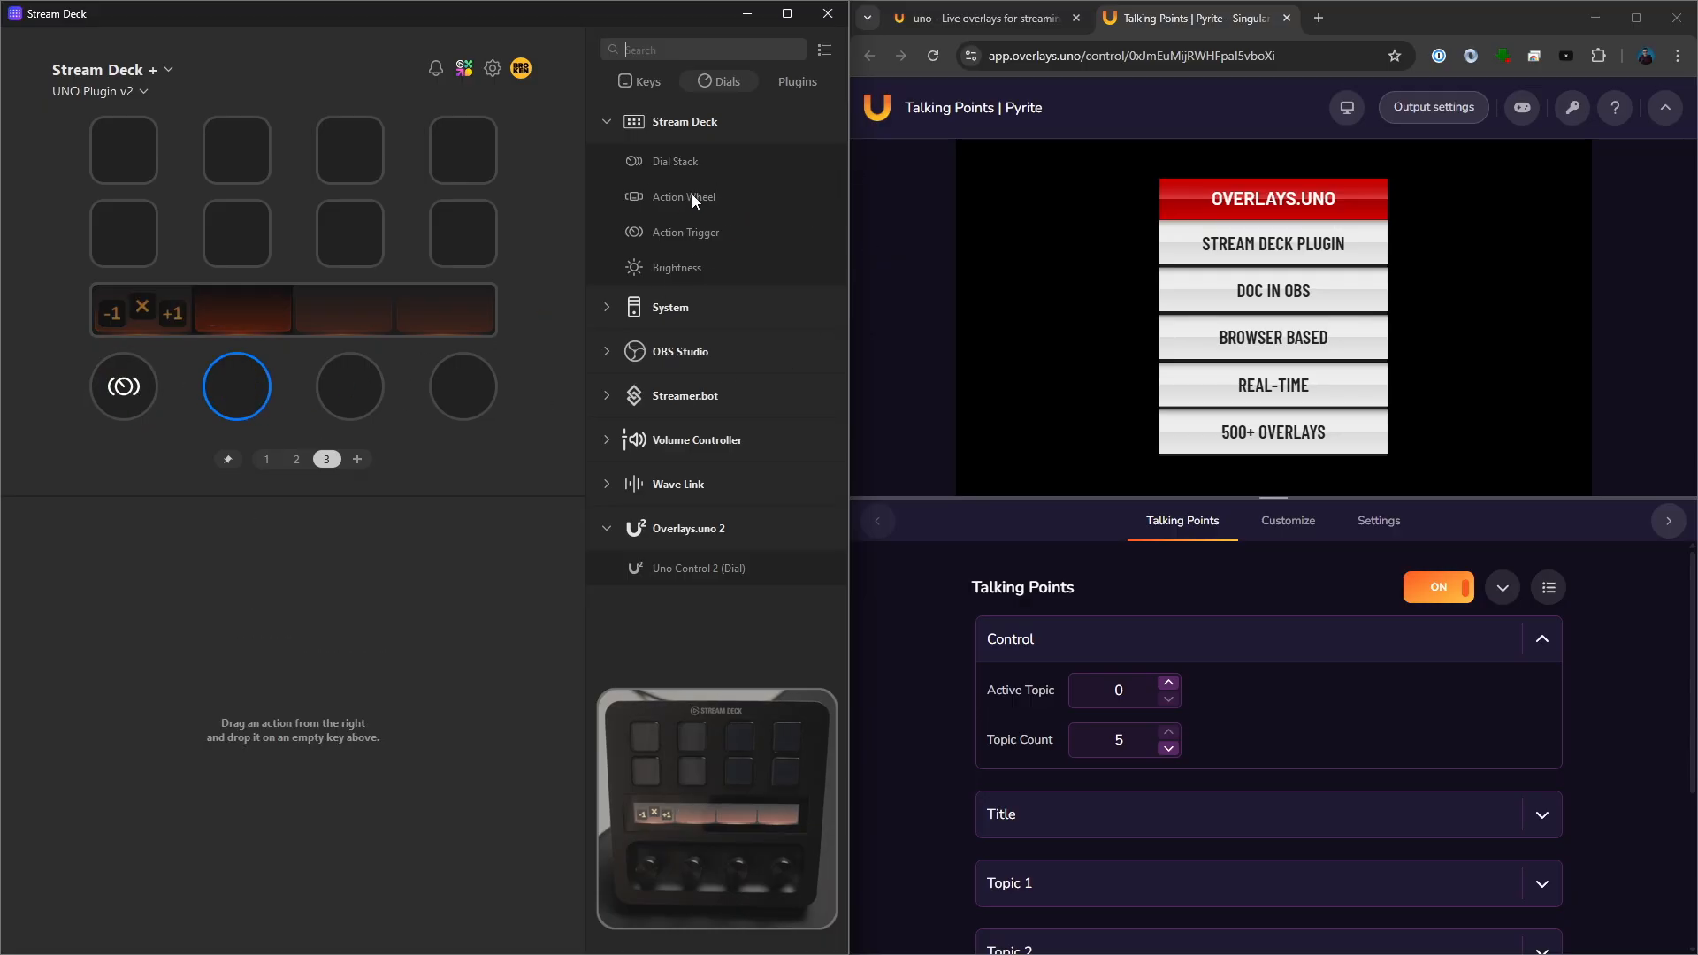
- Create an Action Wheel on the second dial of page 3
{"action": "left_click_drag", "start_coordinate": [691, 193], "coordinate": [225, 377]}
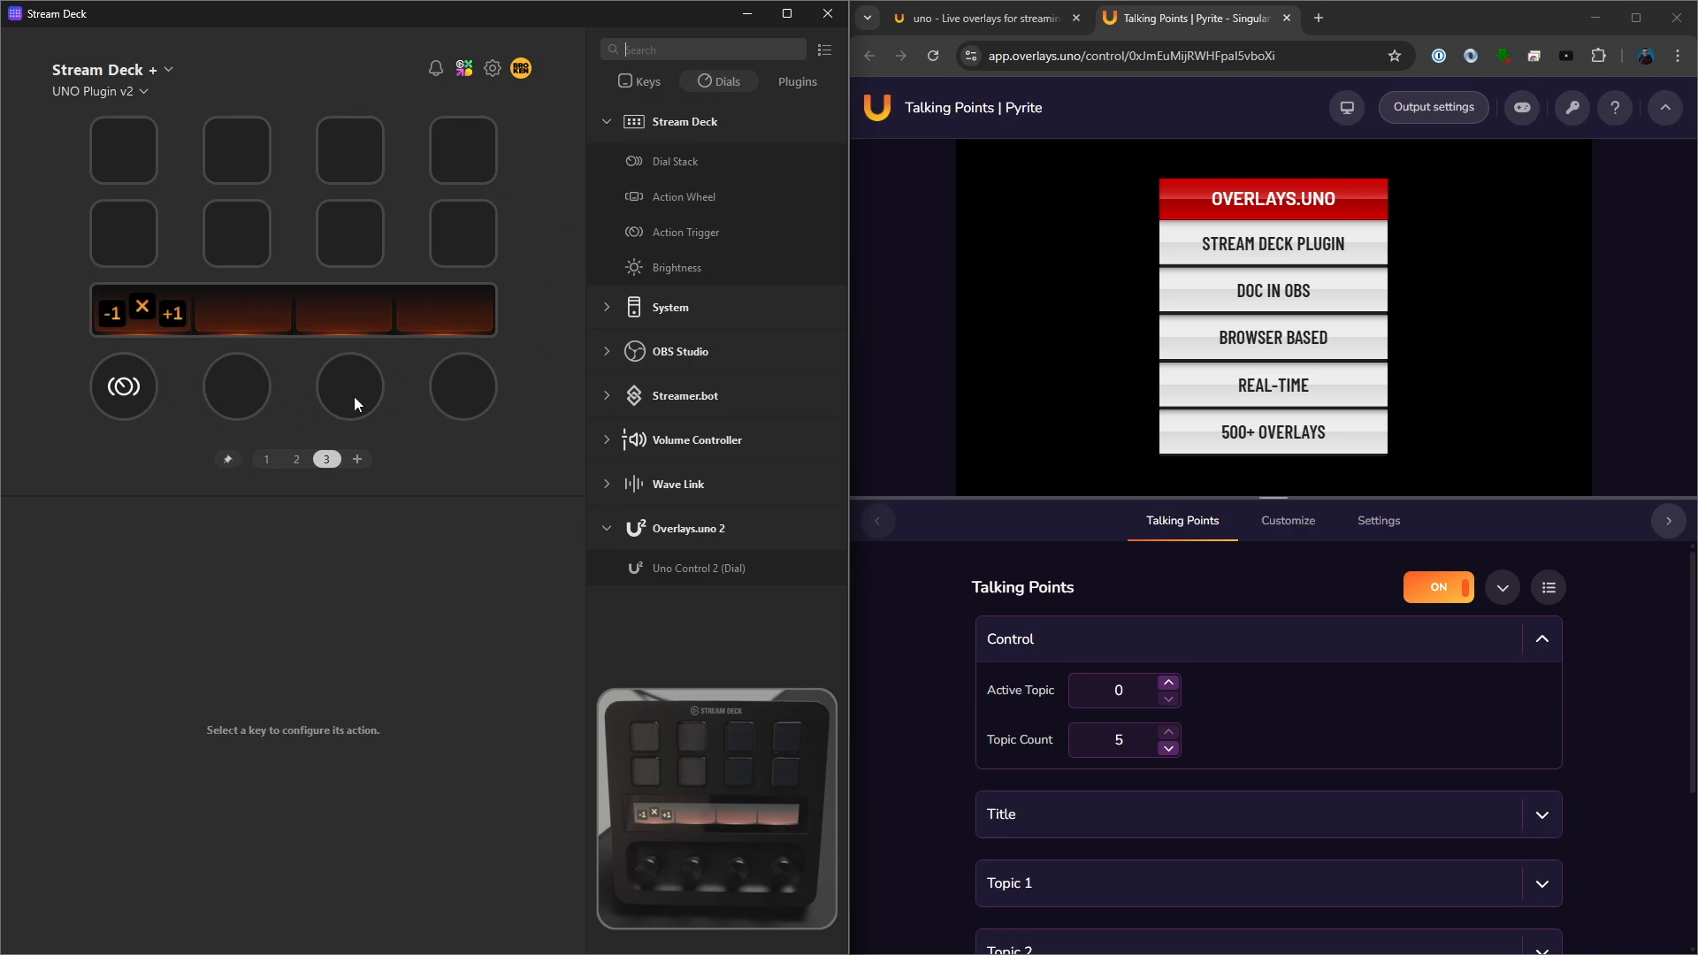
{"action": "right_click", "coordinate": [241, 387]}
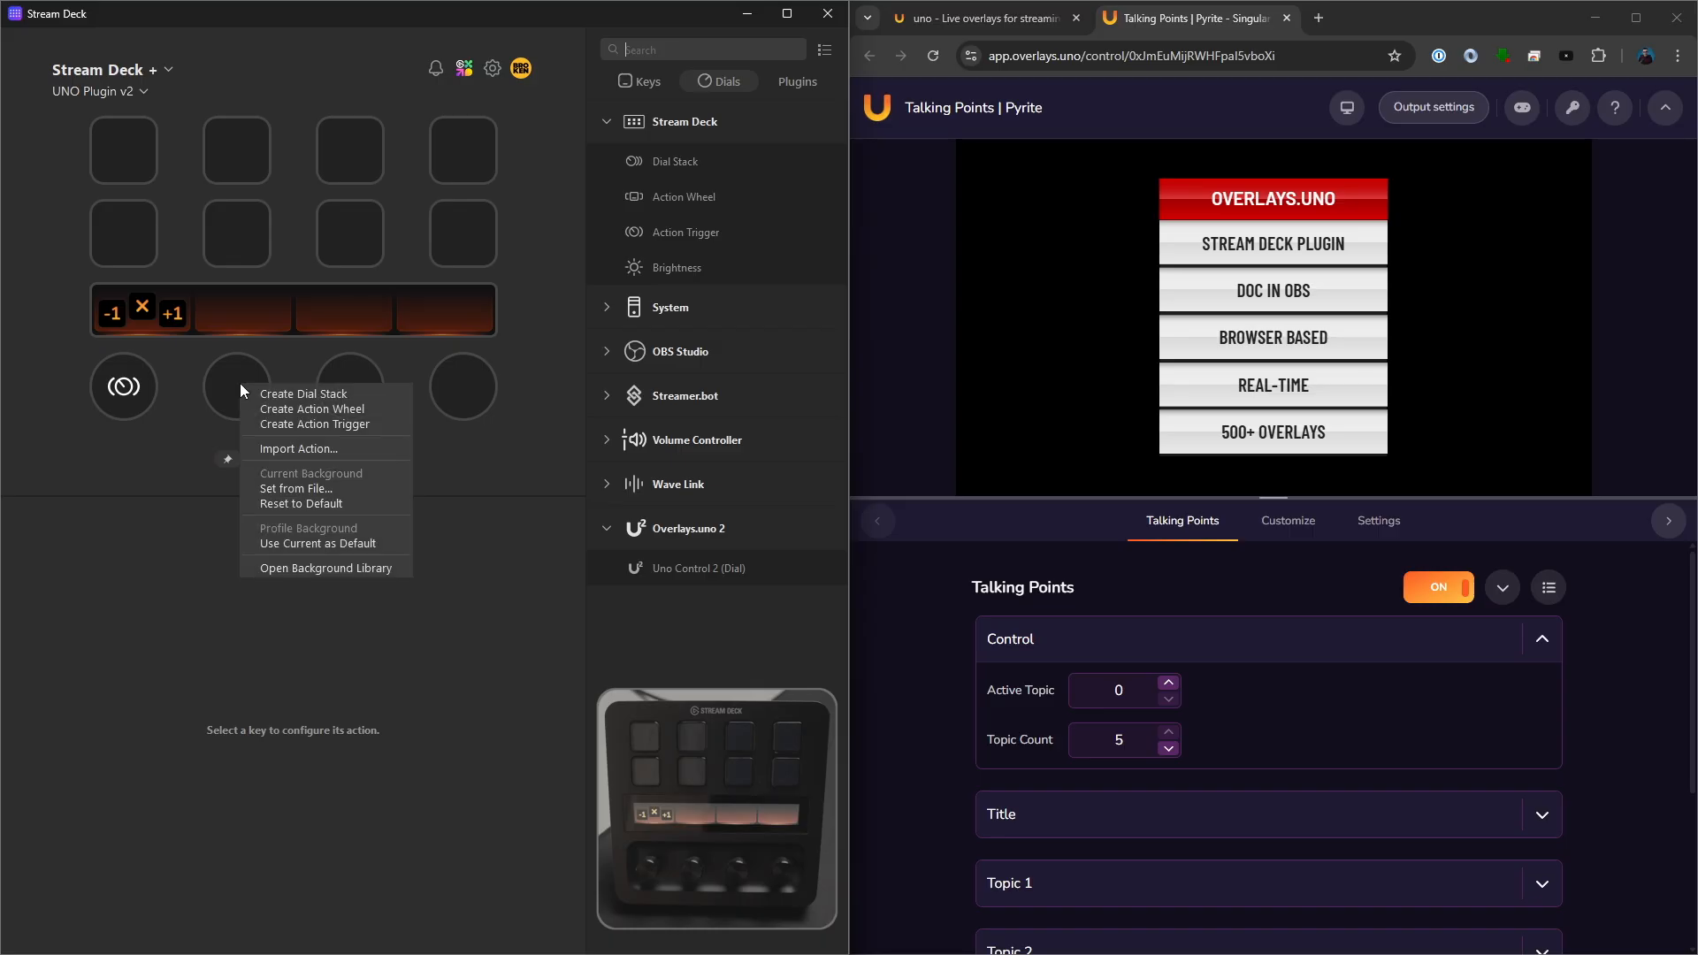
{"action": "left_click", "coordinate": [349, 411]}
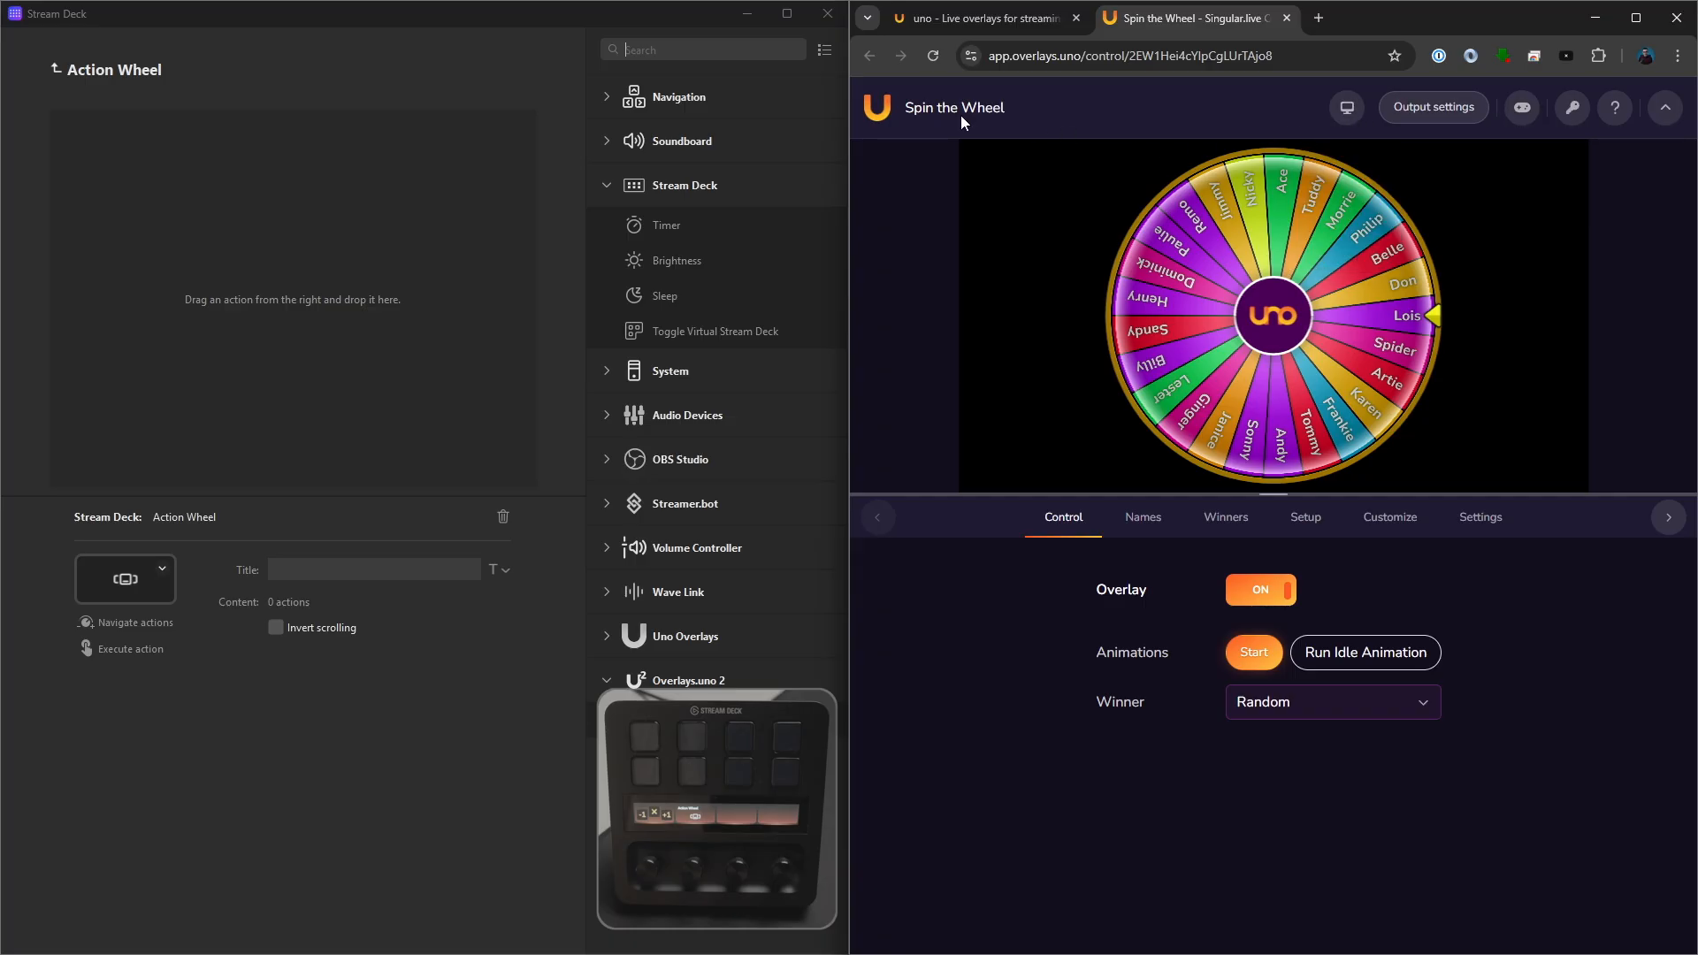
- Add an Uno Control 2 action to the Action Wheel and paste the Spin the Wheel overlay's Uno token into it
{"action": "left_click", "coordinate": [1573, 108]}
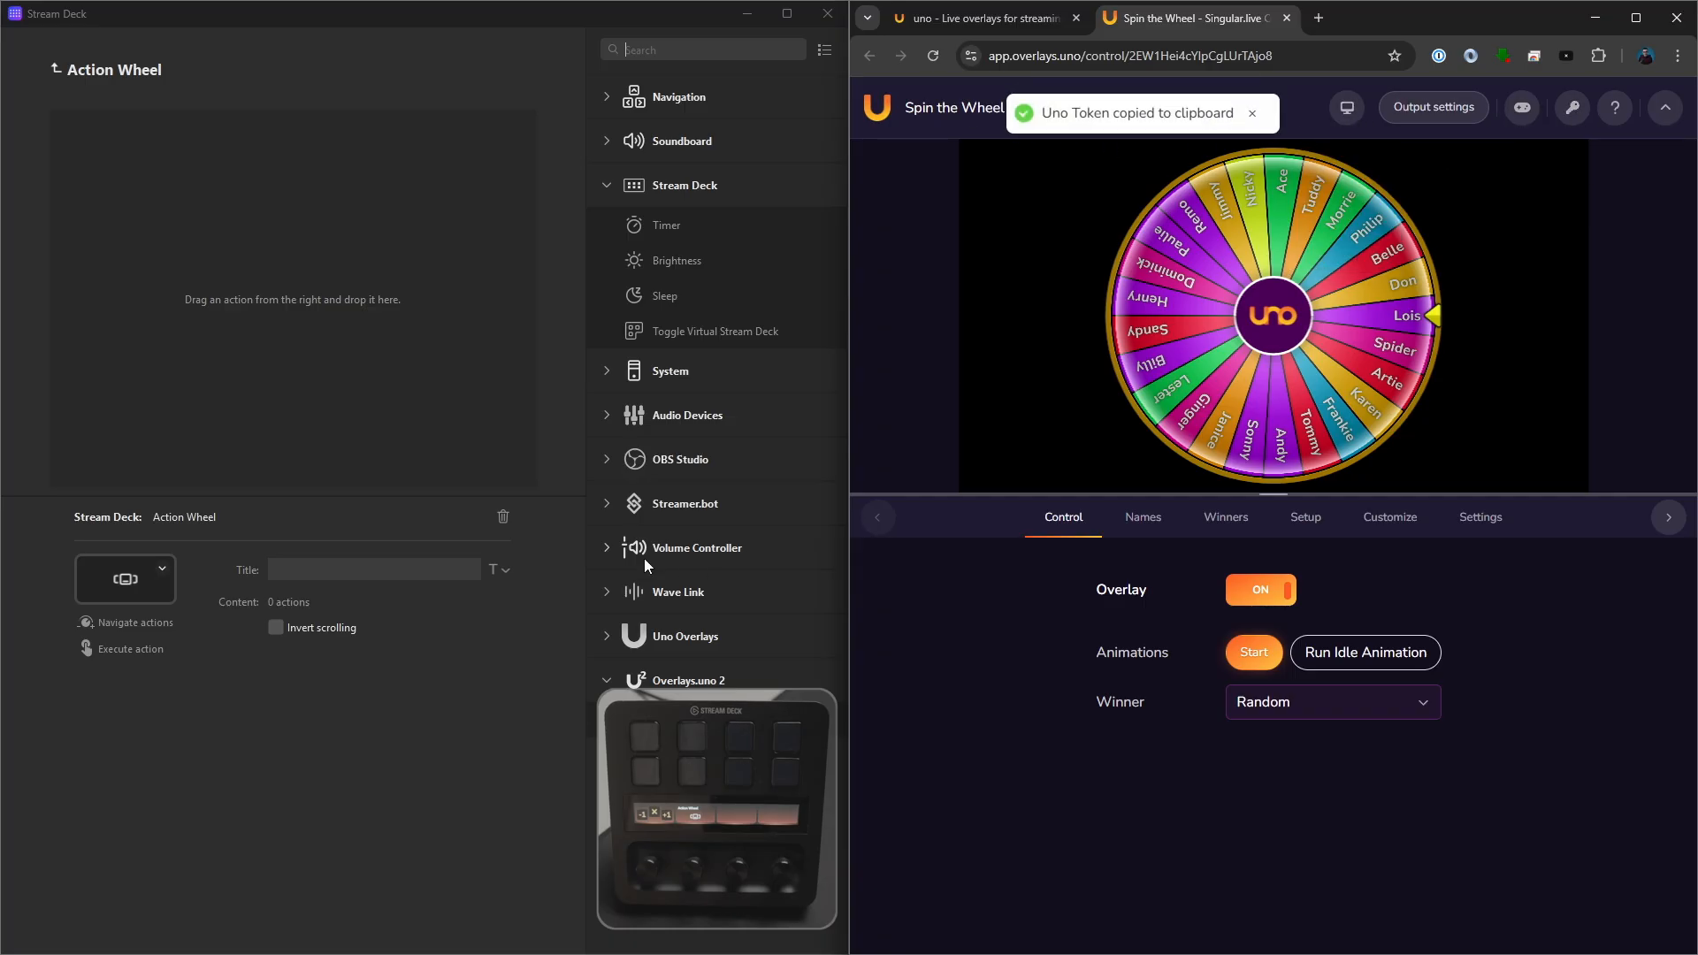
{"action": "left_click_drag", "start_coordinate": [680, 721], "coordinate": [235, 221]}
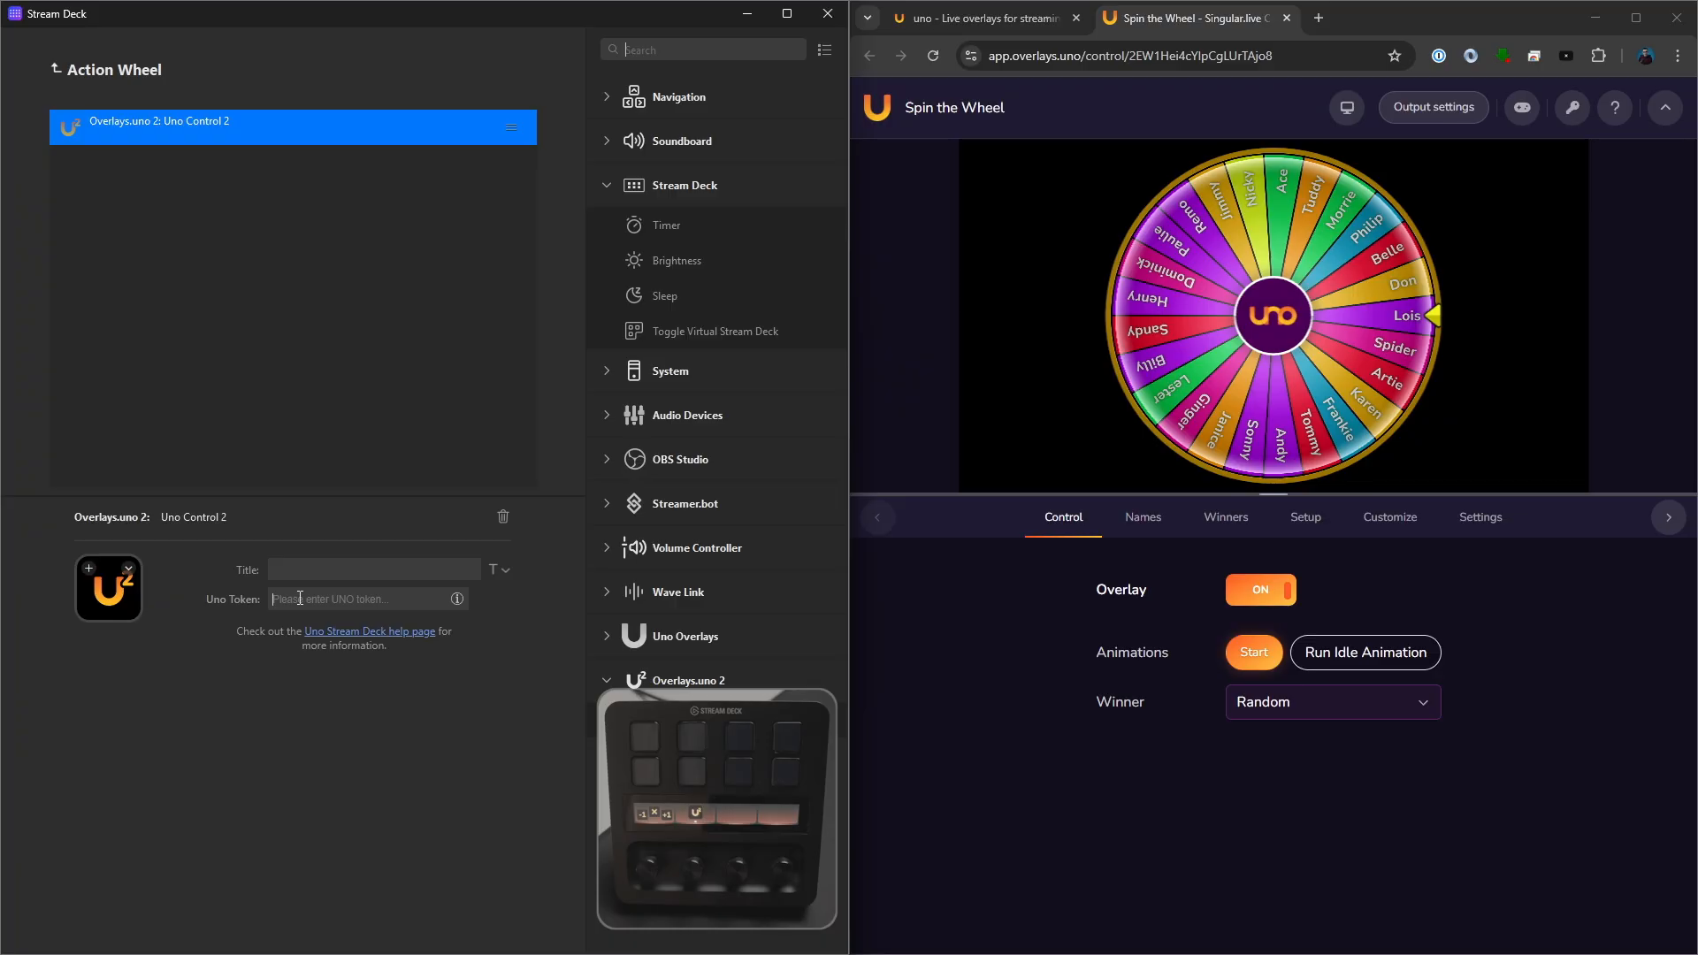
{"action": "key", "text": "ctrl+v"}
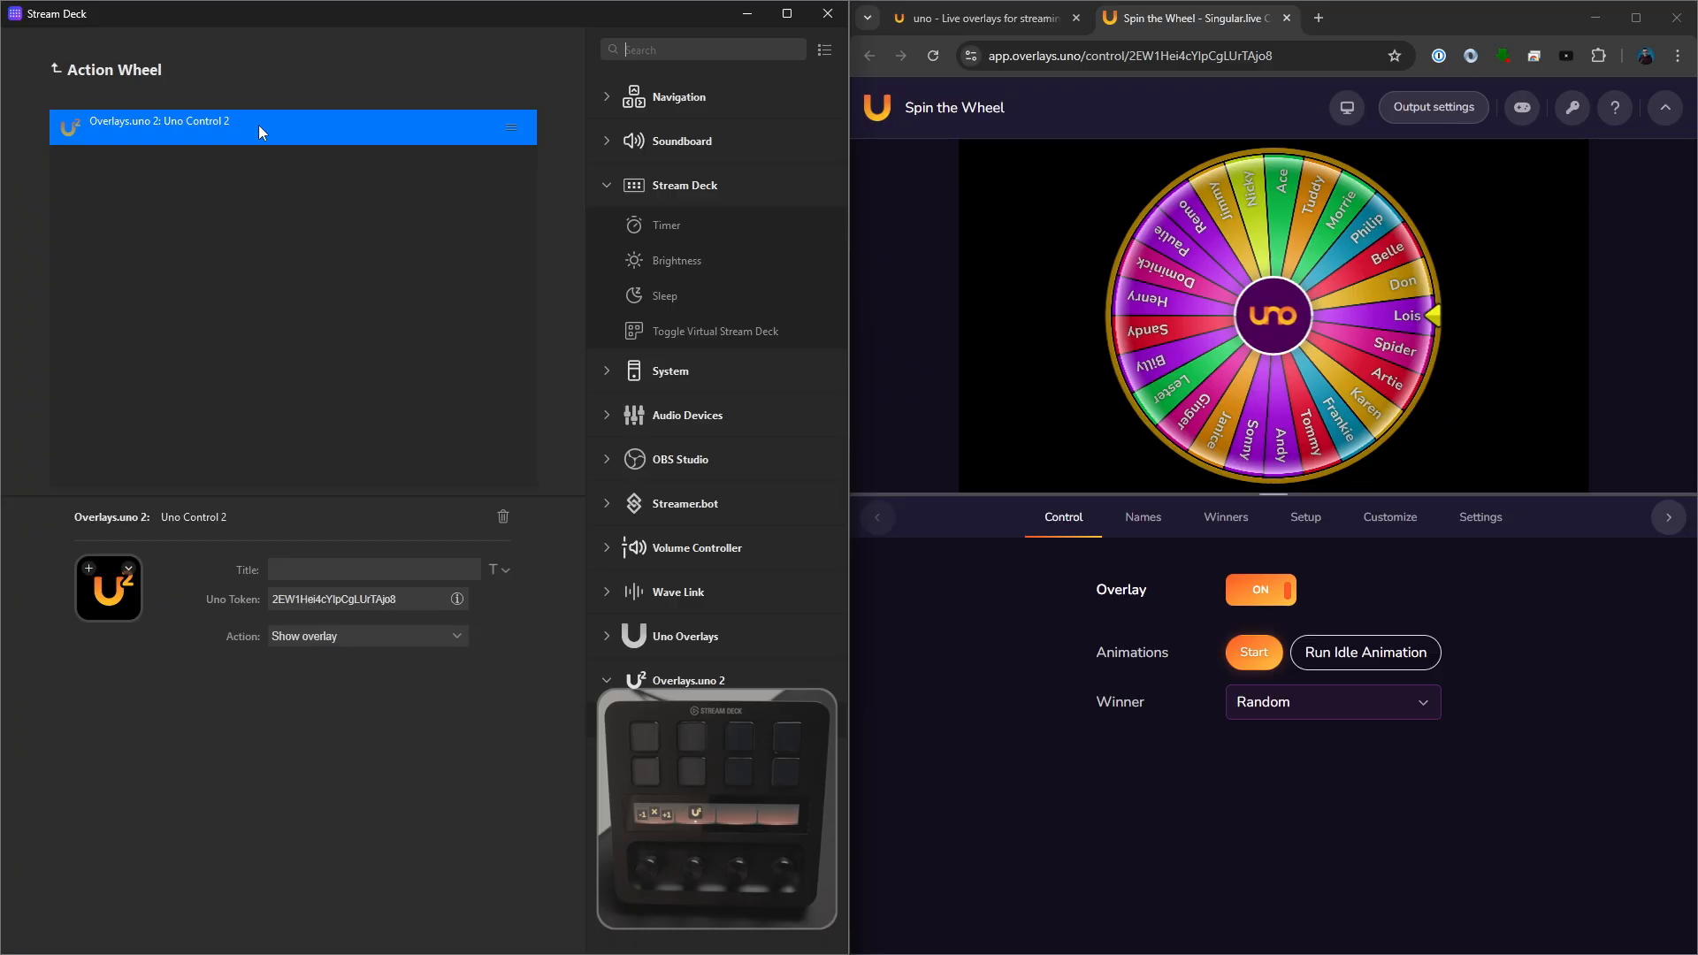
- Duplicate the Uno Control 2 action twice inside the Action Wheel
{"action": "right_click", "coordinate": [261, 126]}
{"action": "left_click", "coordinate": [278, 136]}
{"action": "right_click", "coordinate": [264, 182]}
{"action": "left_click", "coordinate": [279, 205]}
{"action": "right_click", "coordinate": [265, 193]}
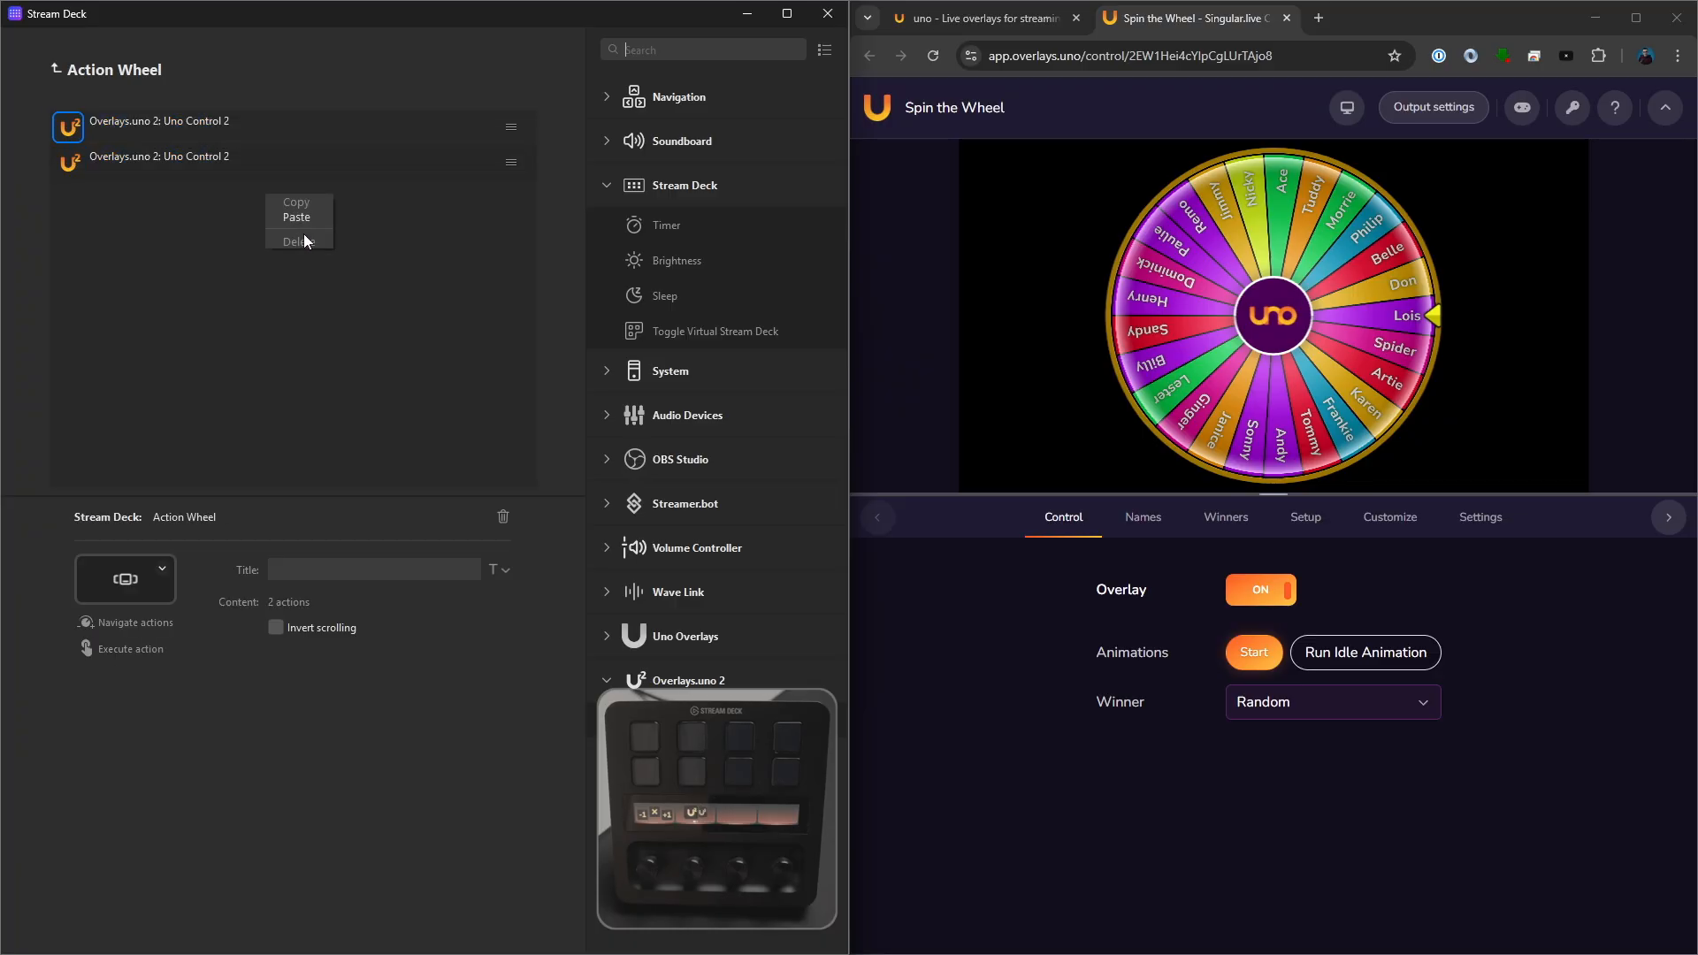
{"action": "left_click", "coordinate": [327, 244]}
- Title the first wheel action "Start" and set its action to Start
{"action": "left_click", "coordinate": [265, 125]}
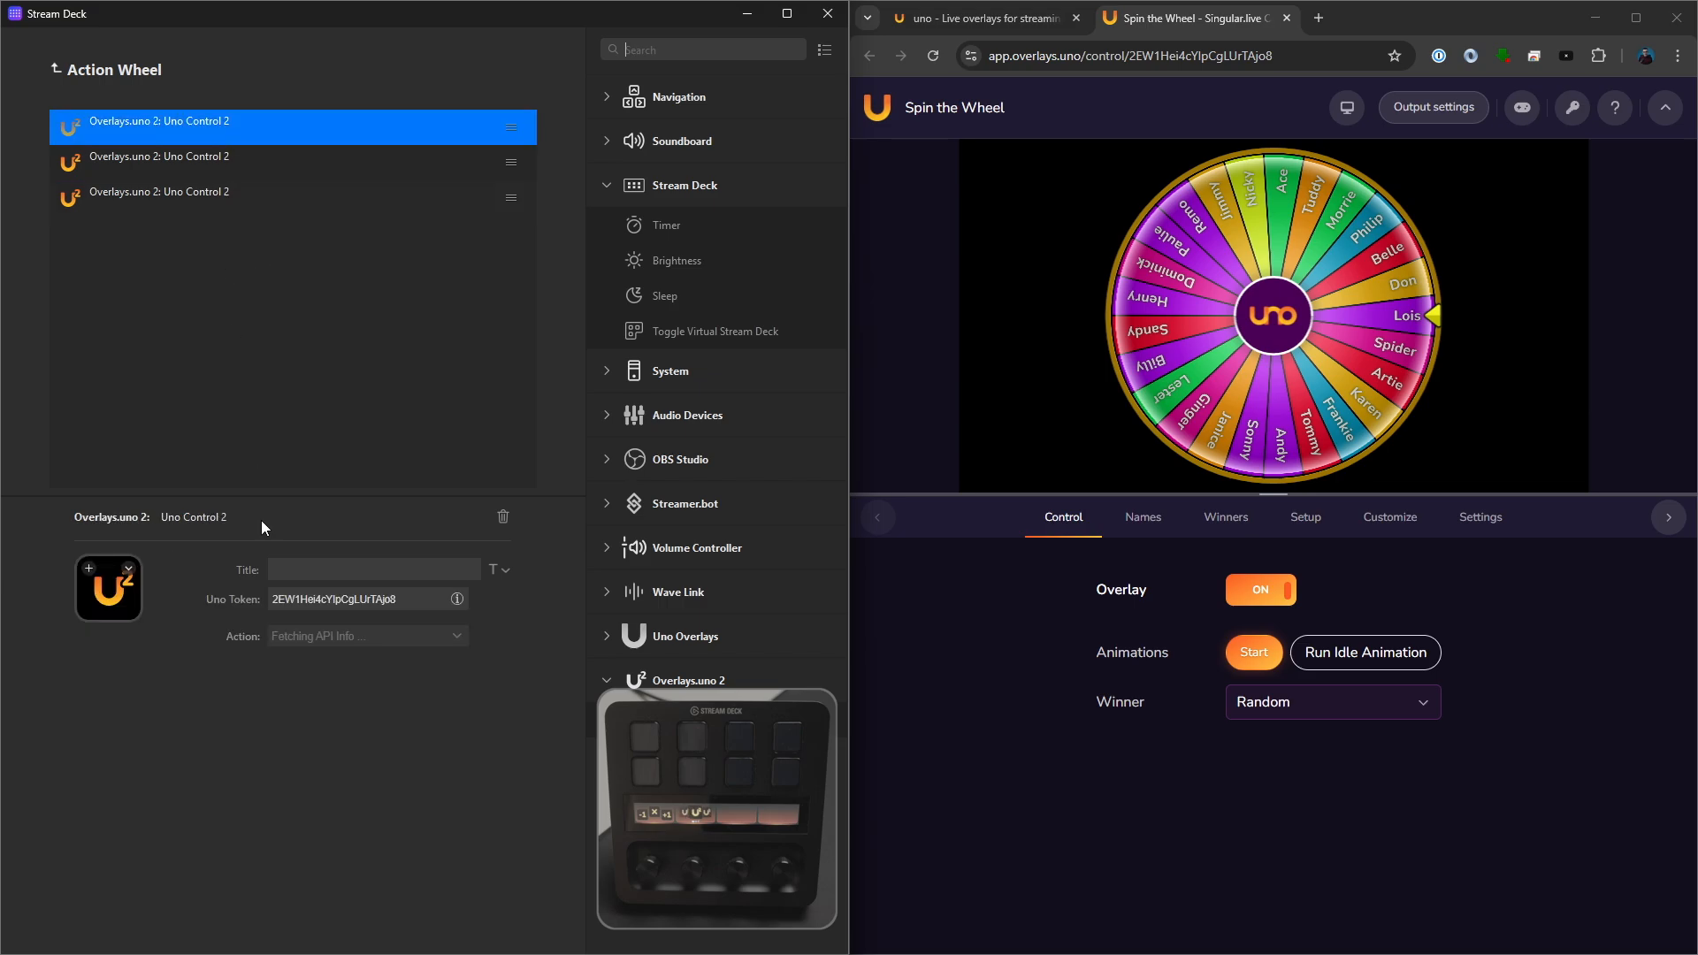
{"action": "left_click", "coordinate": [292, 570]}
{"action": "type", "text": "Start"}
{"action": "left_click", "coordinate": [295, 633]}
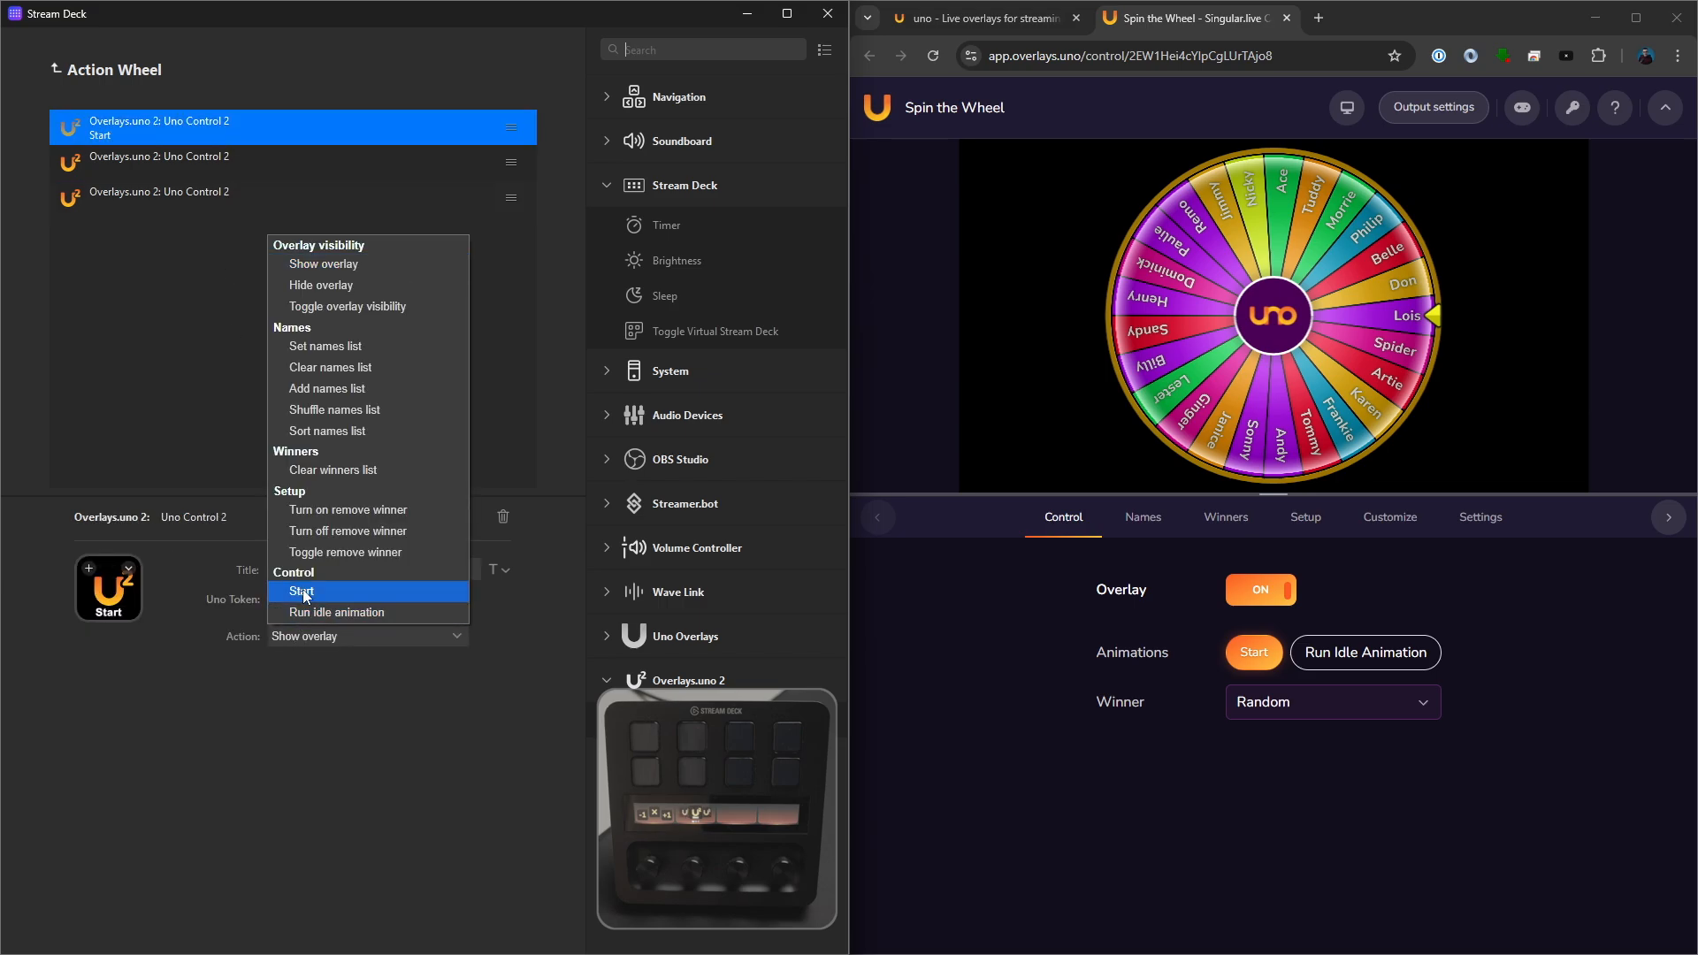
{"action": "left_click", "coordinate": [302, 589]}
- Title the second wheel action "Idle" and set its action to Run idle animation
{"action": "left_click", "coordinate": [184, 168]}
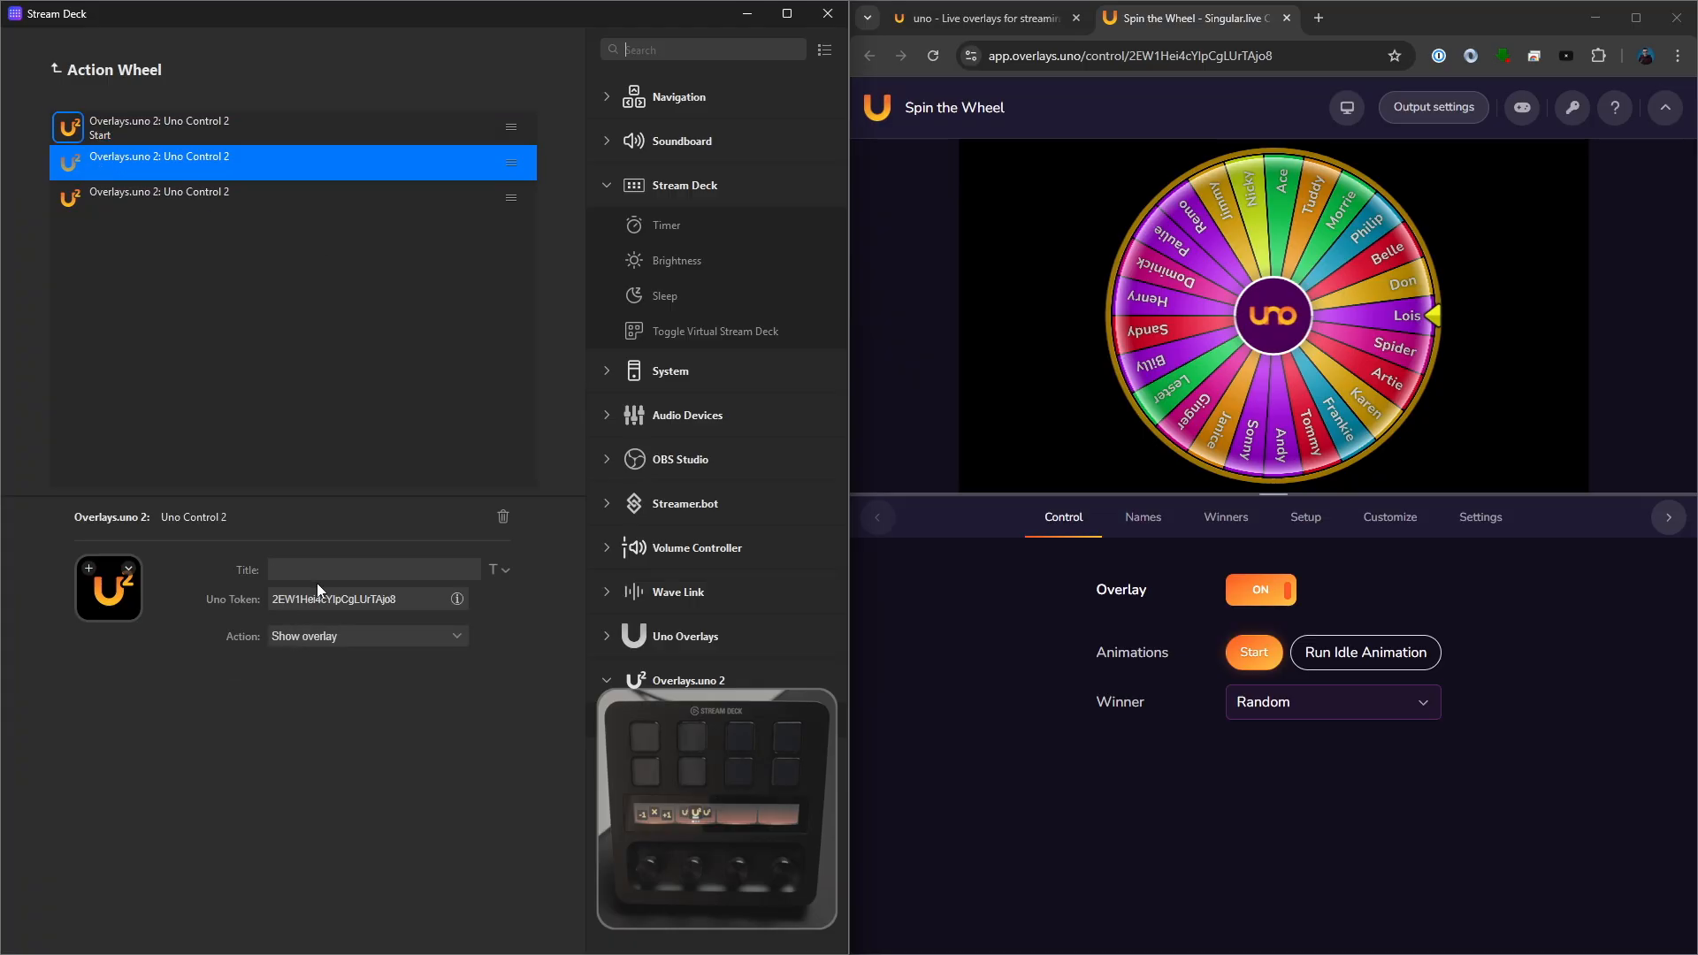
{"action": "type", "text": "Idle"}
{"action": "left_click", "coordinate": [305, 635]}
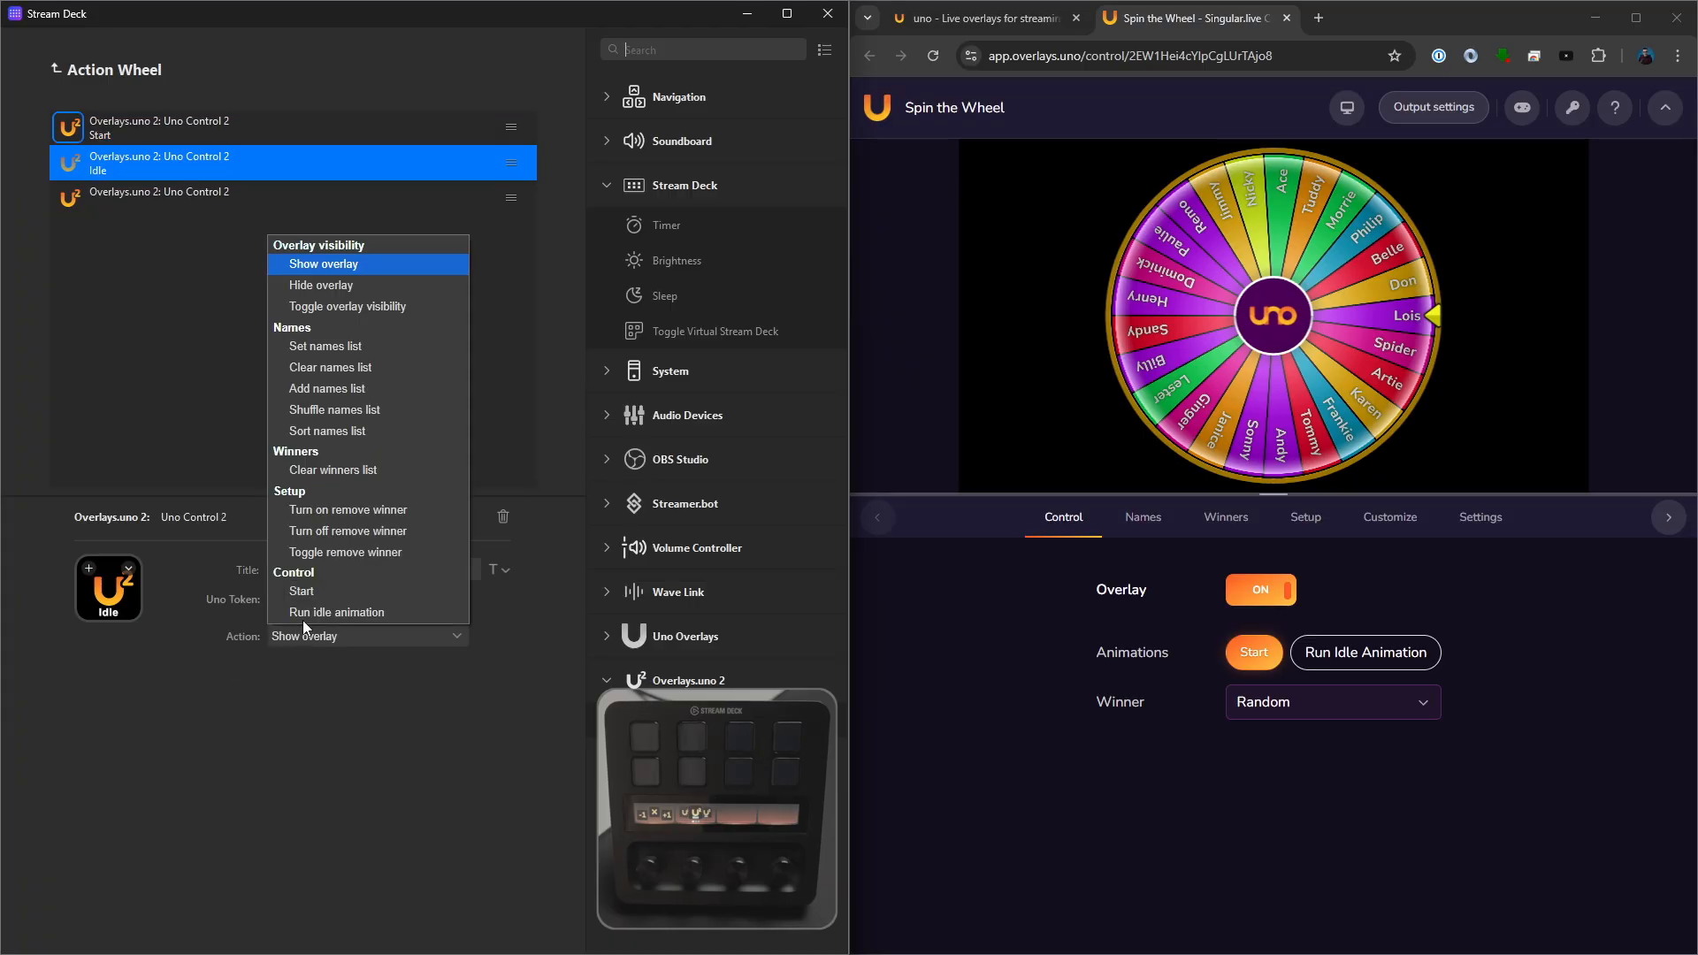
{"action": "left_click", "coordinate": [349, 613]}
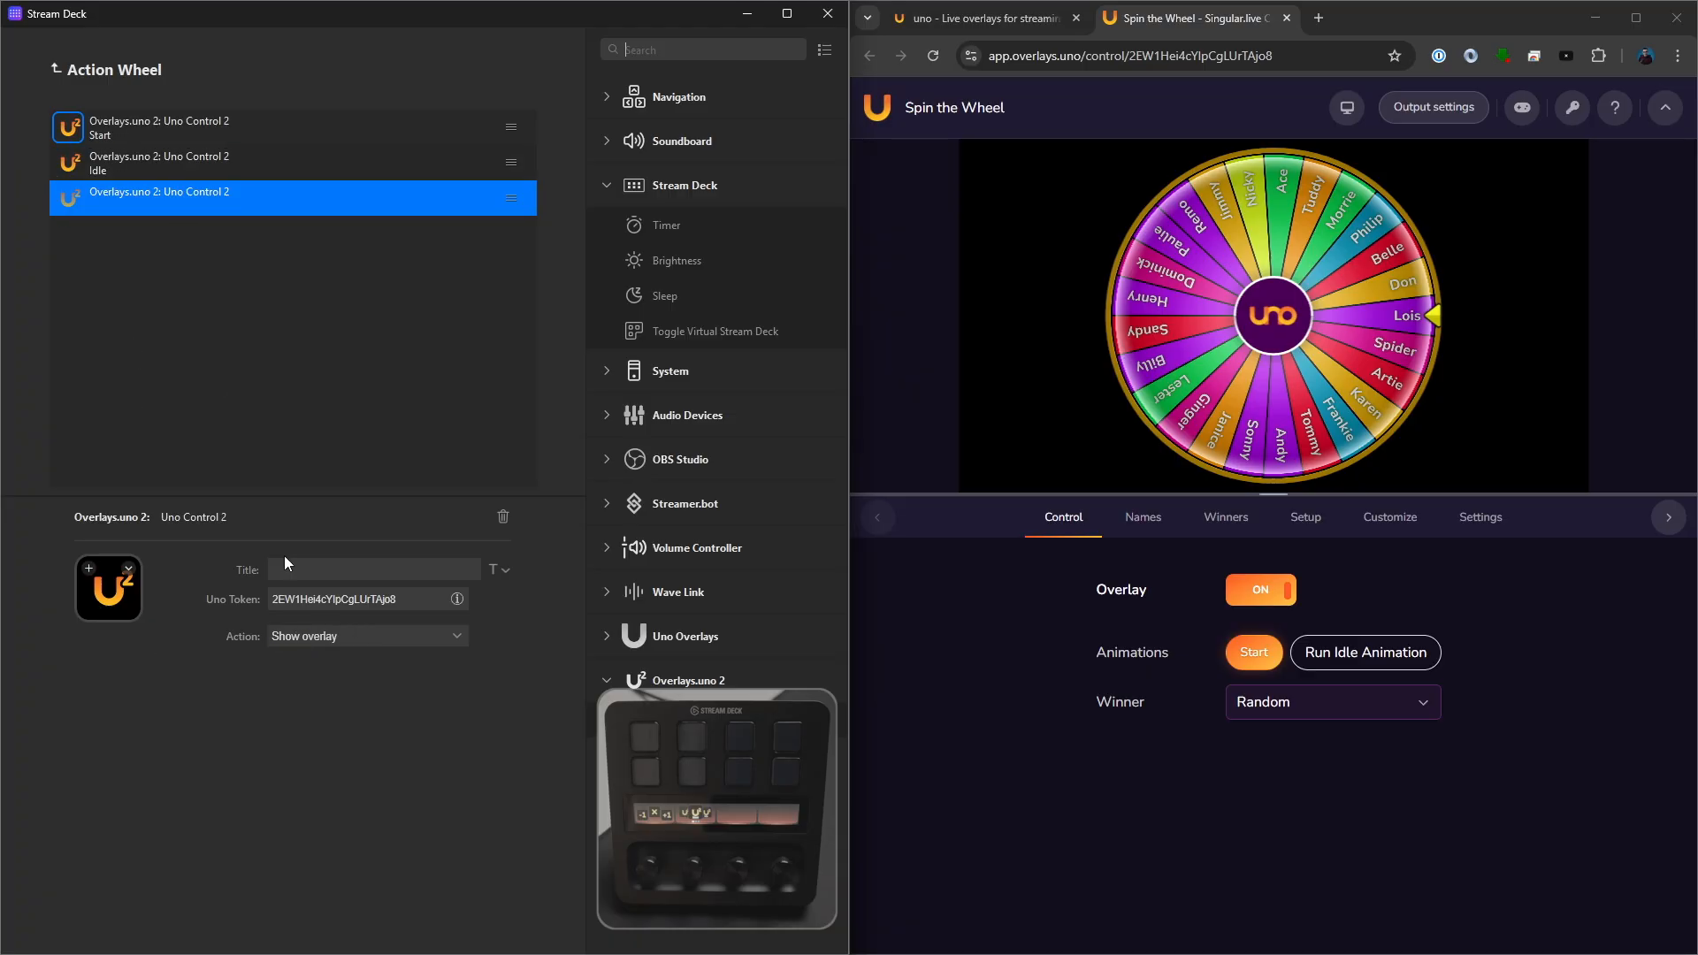
- Set the third wheel action to Shuffle names list and title it "Shuffle"
{"action": "left_click", "coordinate": [336, 635]}
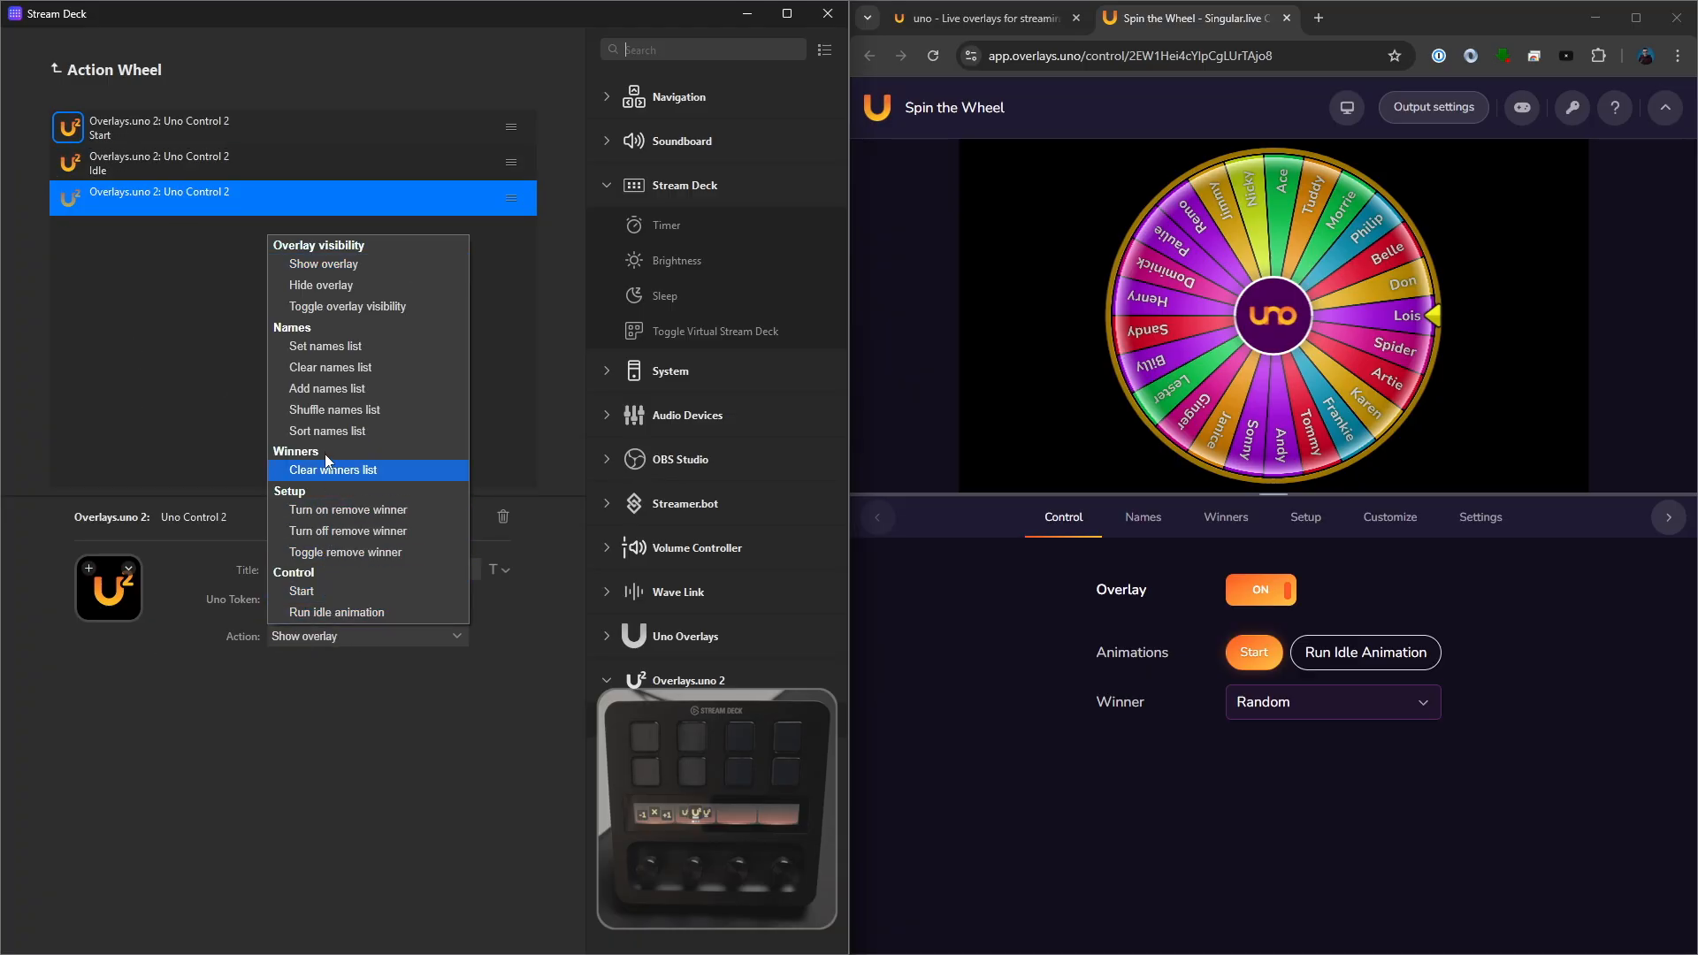
{"action": "left_click", "coordinate": [345, 413]}
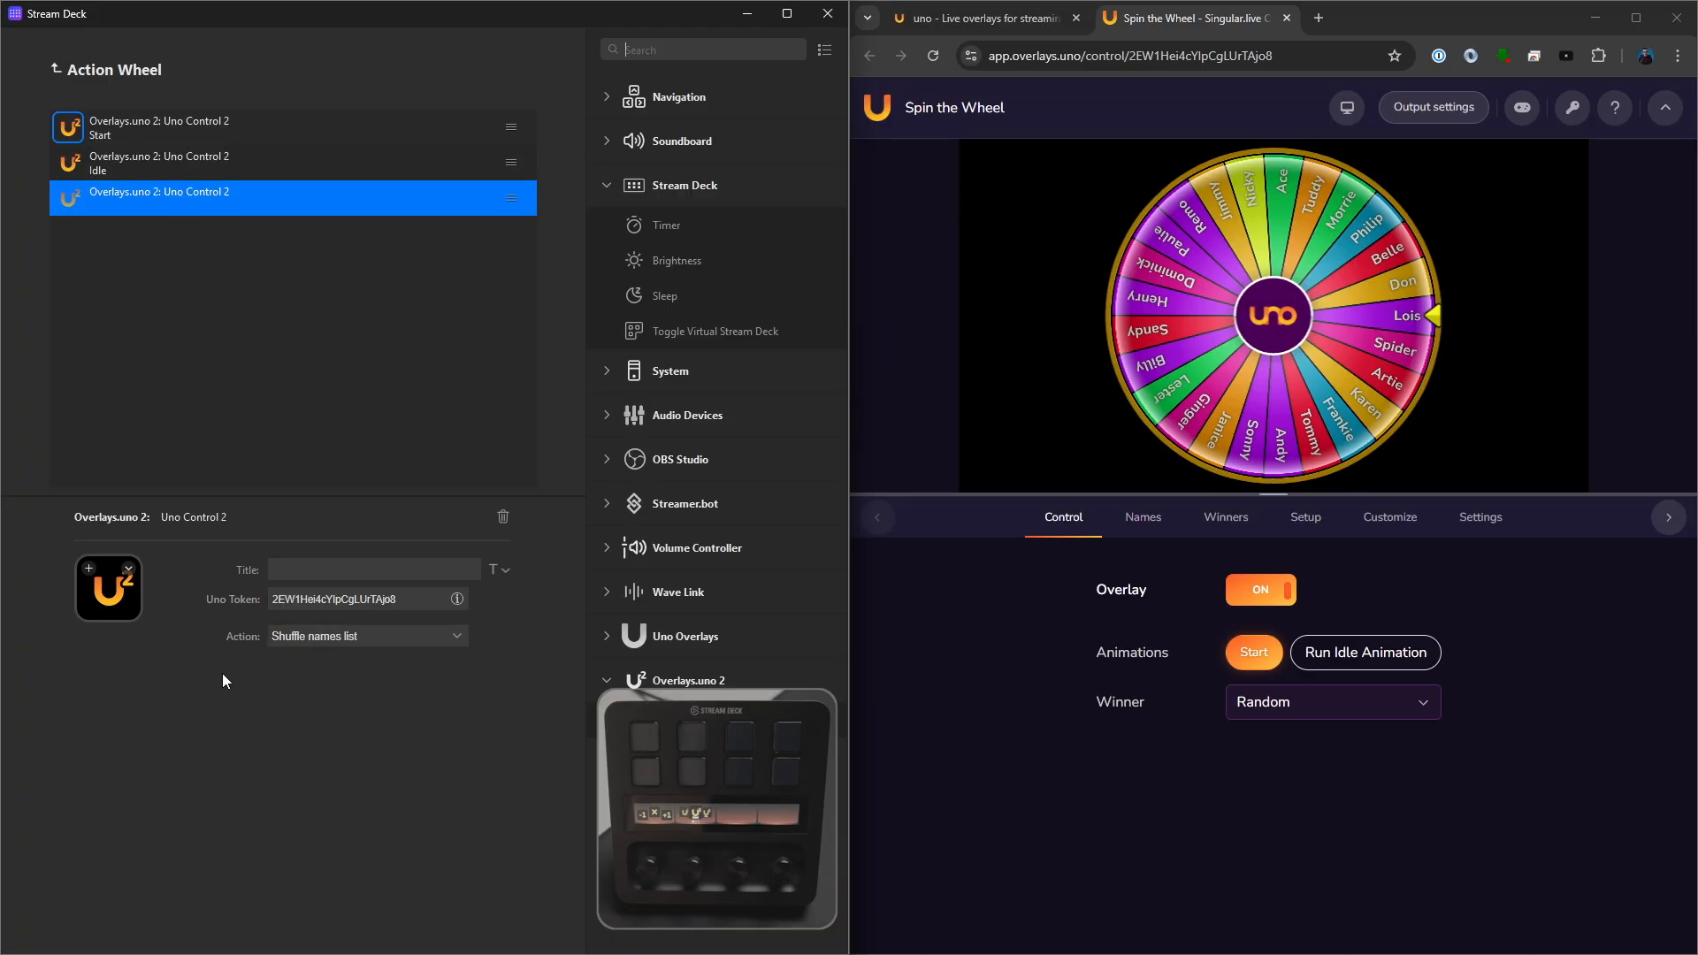
{"action": "left_click", "coordinate": [322, 571]}
{"action": "type", "text": "Shuffle"}
- Assign Overlays.Uno icons to the wheel's actions: circular arrow for Shuffle, right chevron for Idle and play triangle for Start
{"action": "left_click", "coordinate": [90, 569]}
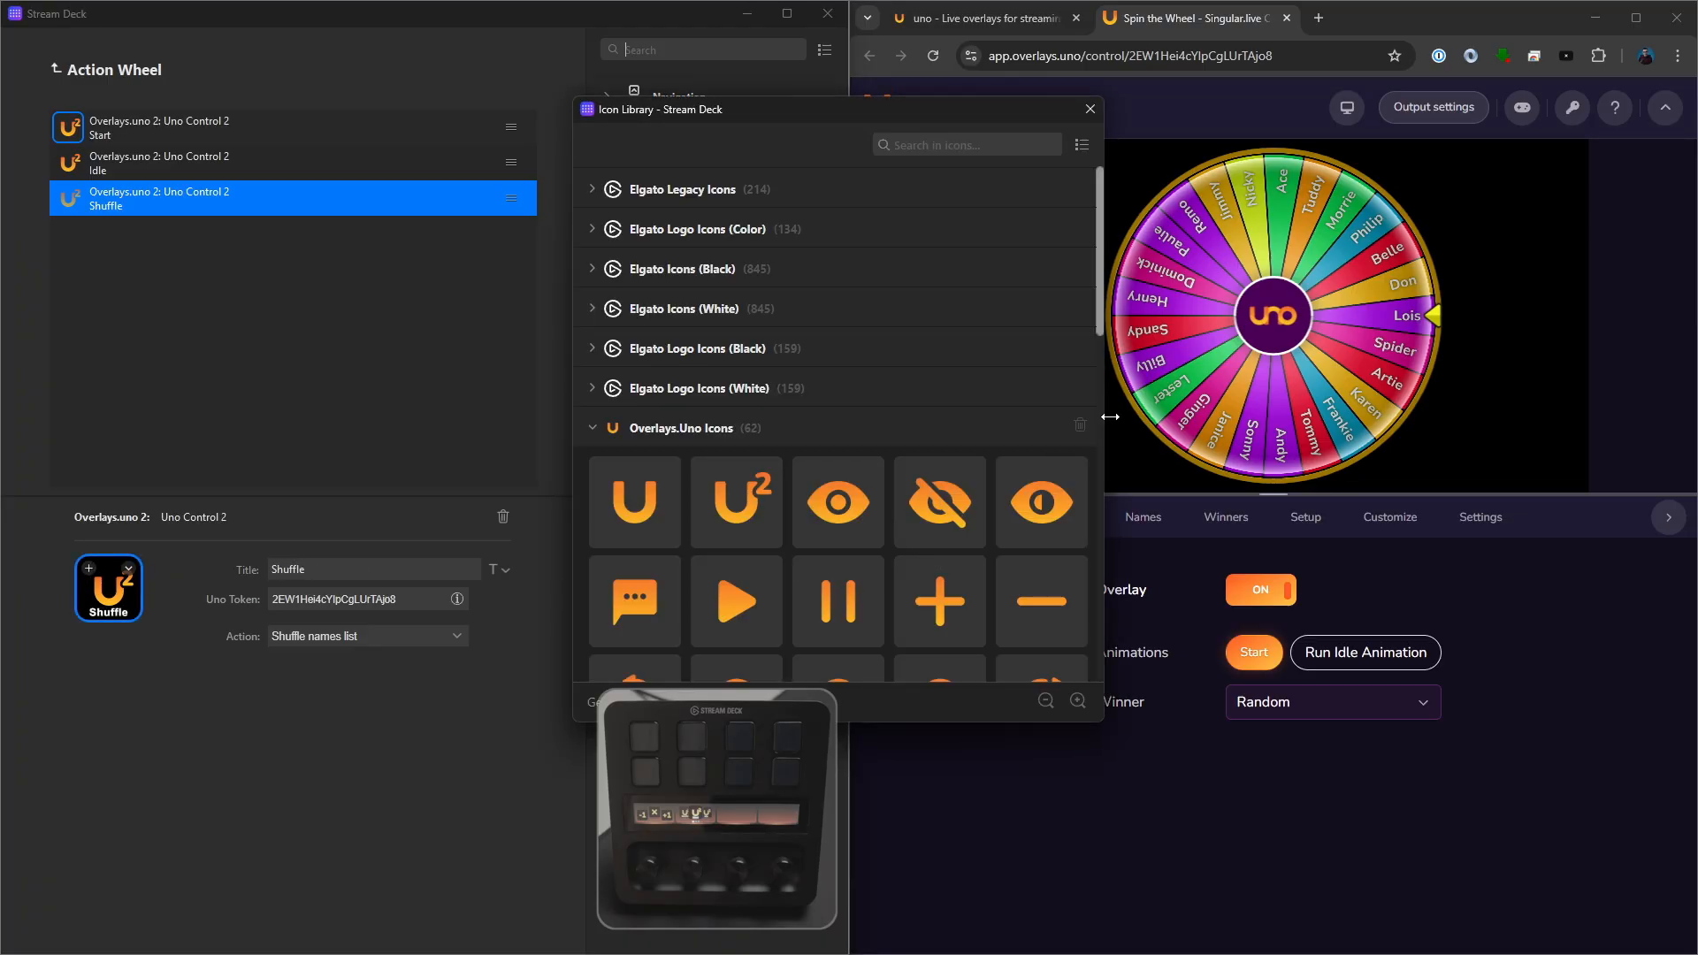
{"action": "left_click_drag", "start_coordinate": [1102, 320], "coordinate": [1116, 407]}
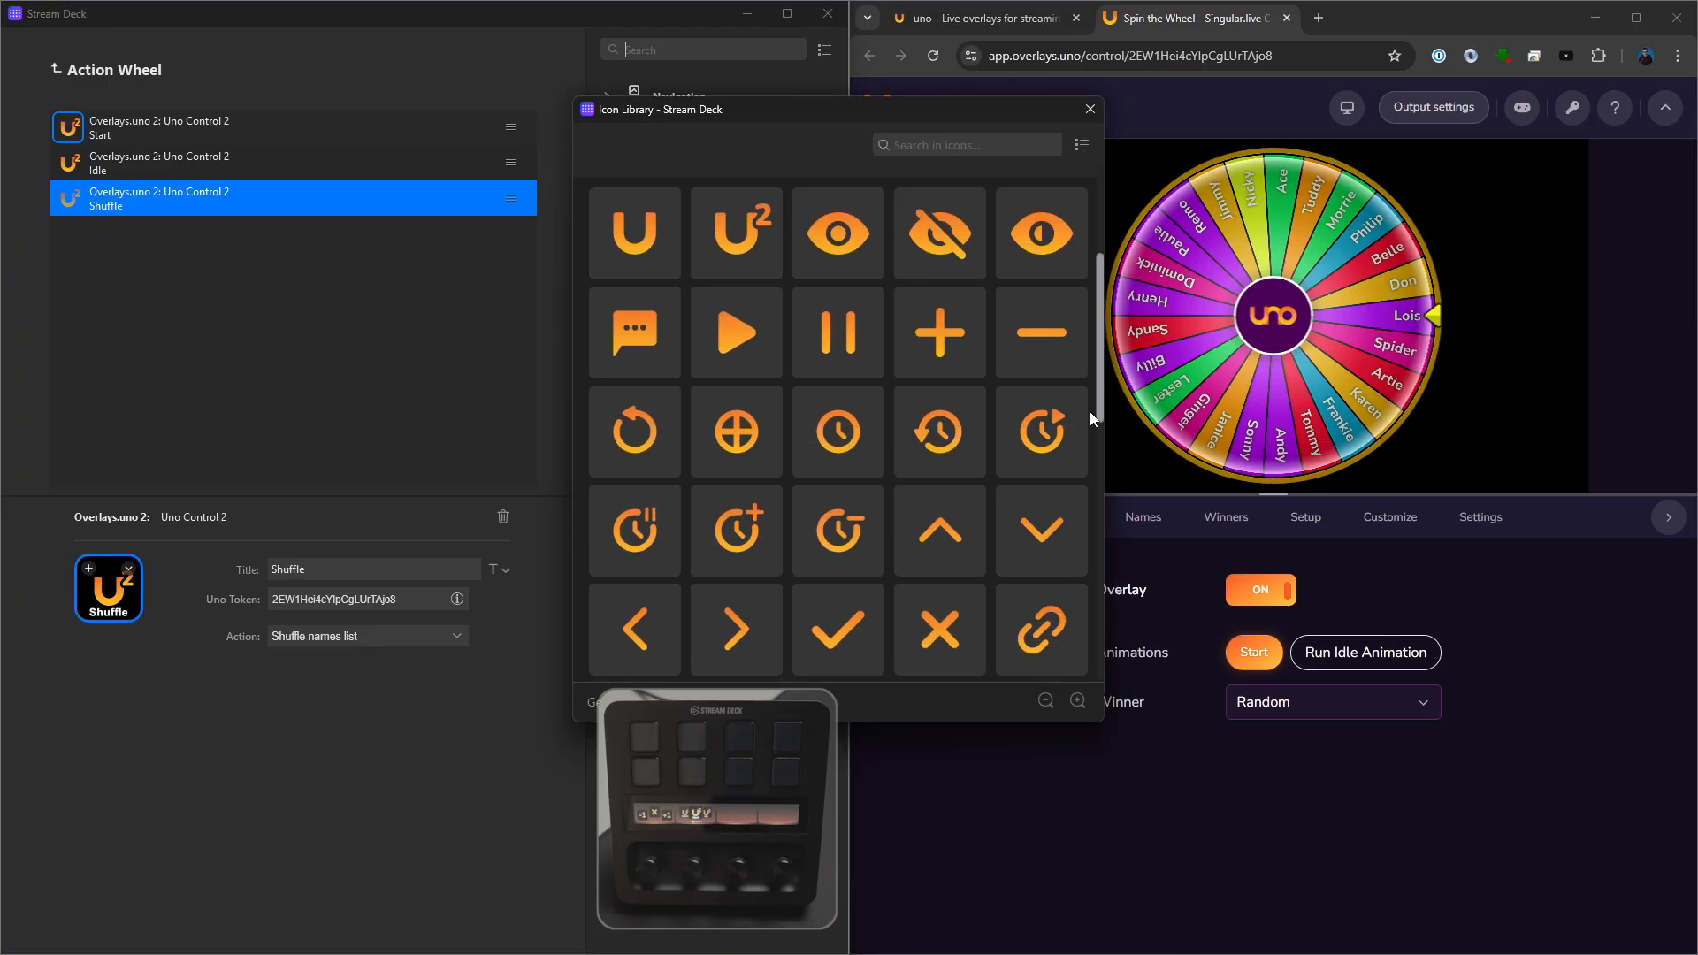
{"action": "left_click", "coordinate": [644, 446]}
{"action": "left_click", "coordinate": [151, 174]}
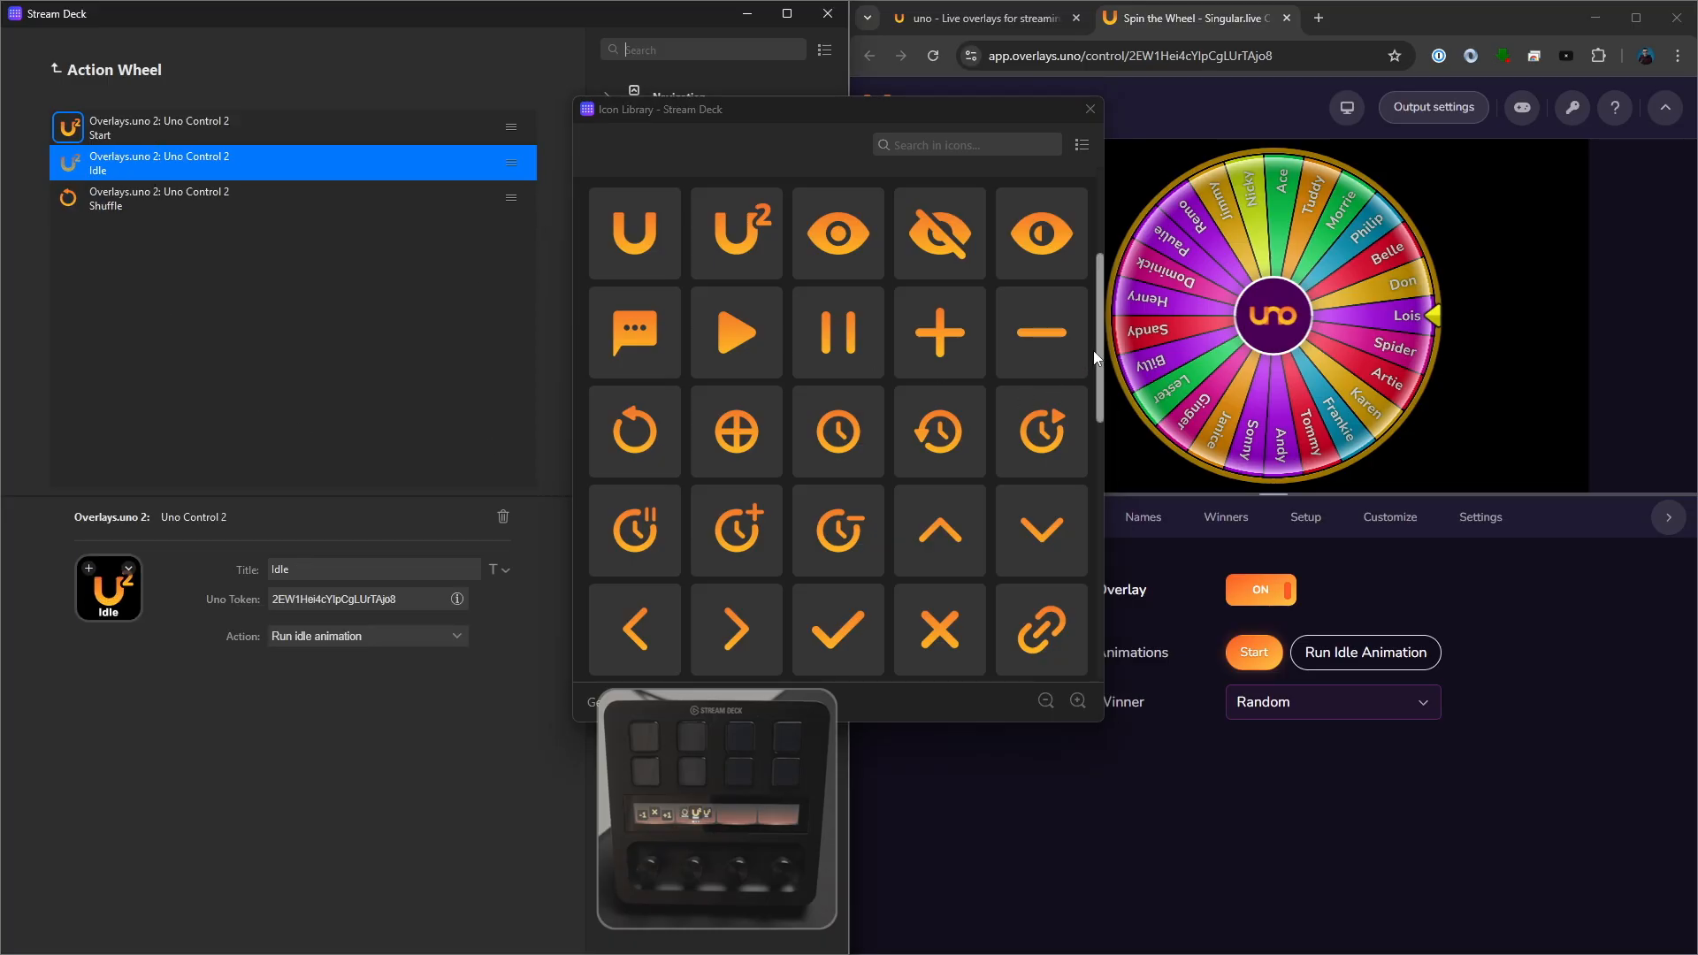
{"action": "scroll", "coordinate": [1101, 356], "scroll_direction": "down", "scroll_amount": 1}
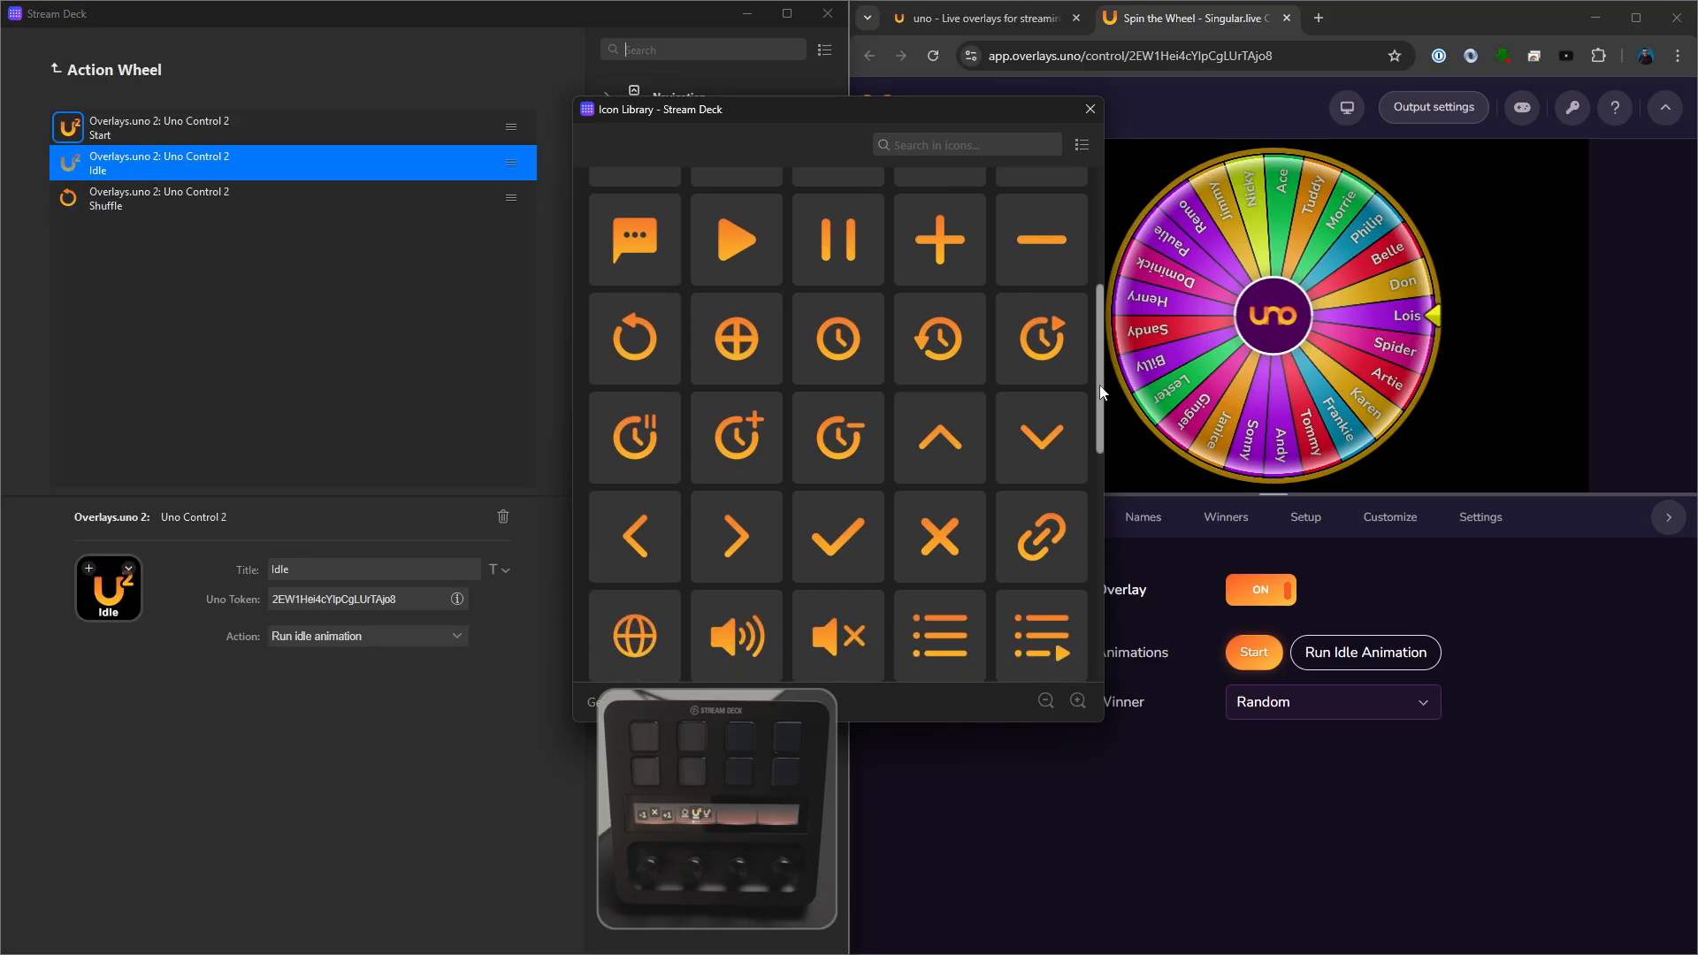
{"action": "left_click", "coordinate": [741, 539]}
{"action": "left_click", "coordinate": [154, 135]}
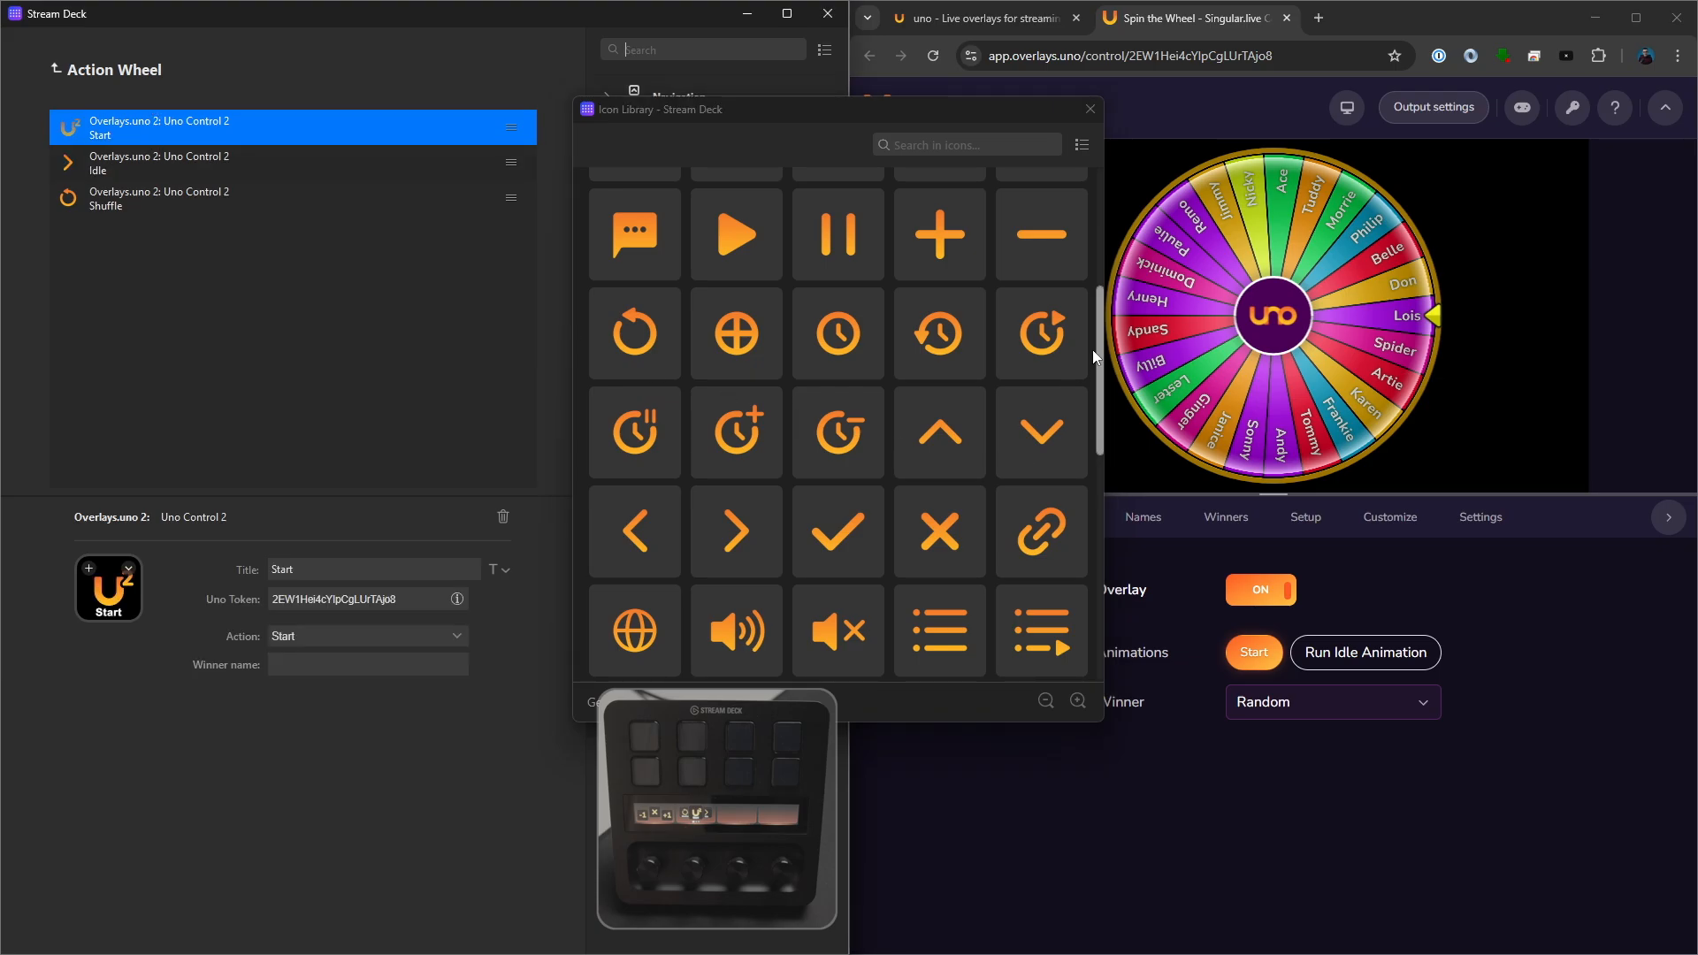
{"action": "scroll", "coordinate": [1096, 345], "scroll_direction": "up", "scroll_amount": 3}
{"action": "left_click", "coordinate": [743, 420]}
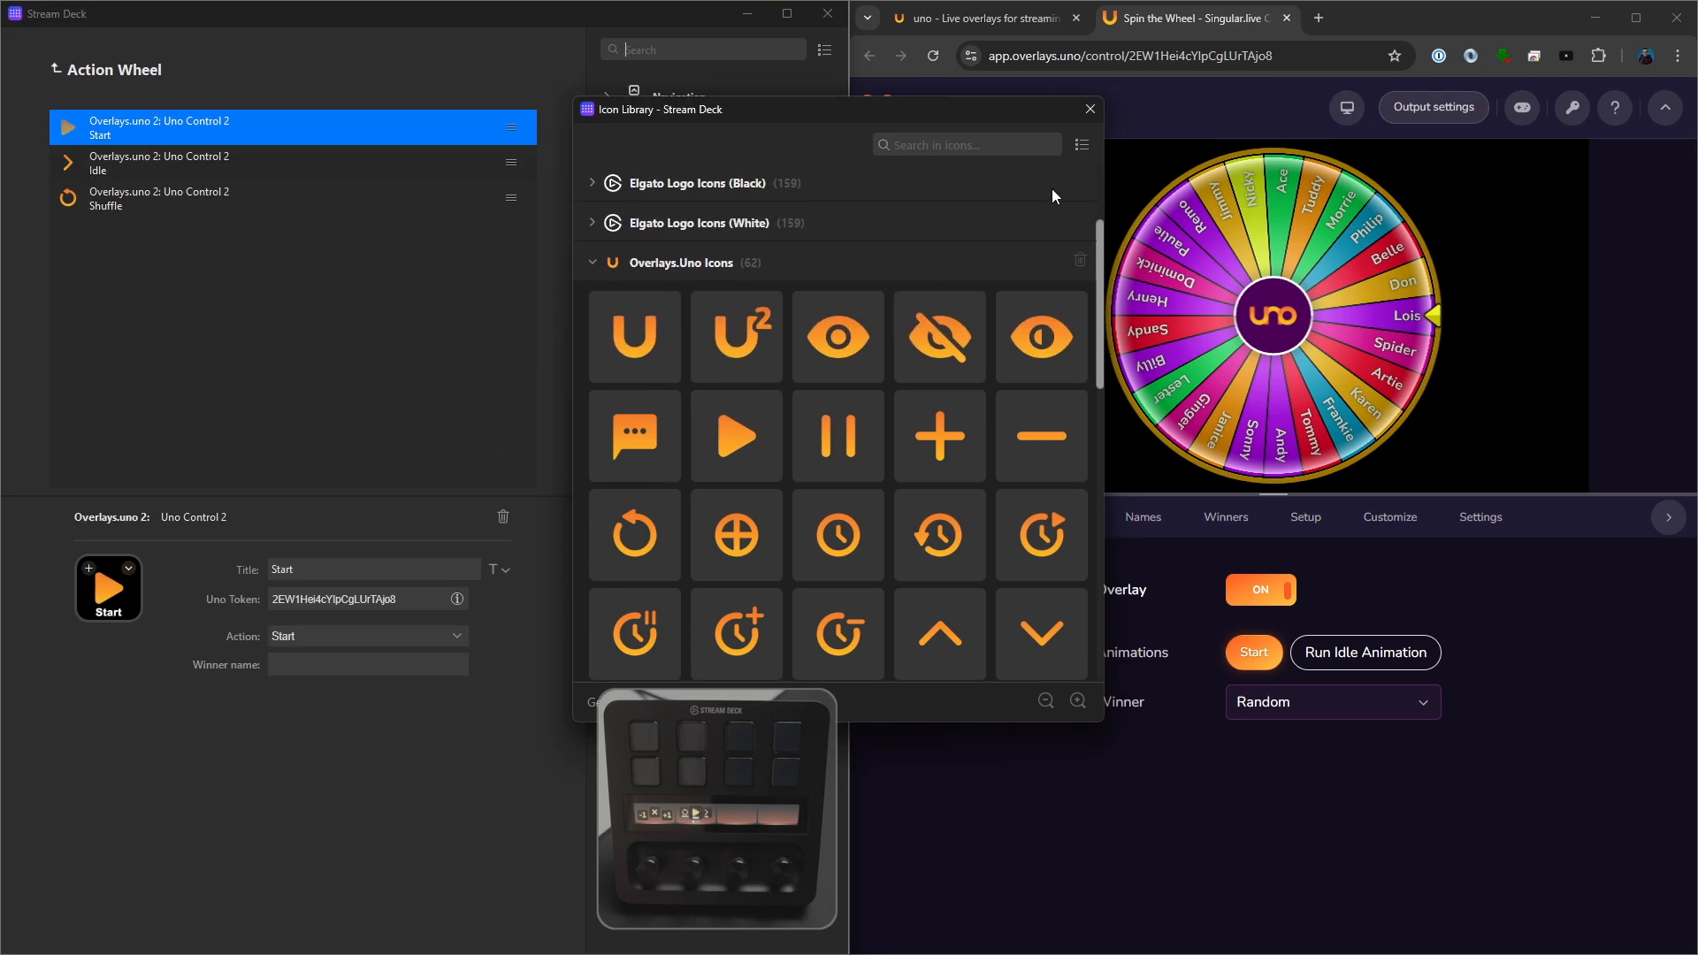
{"action": "left_click", "coordinate": [1097, 116]}
- Return to the device layout and turn on Invert scrolling for the second dial's Action Wheel
{"action": "left_click", "coordinate": [55, 69]}
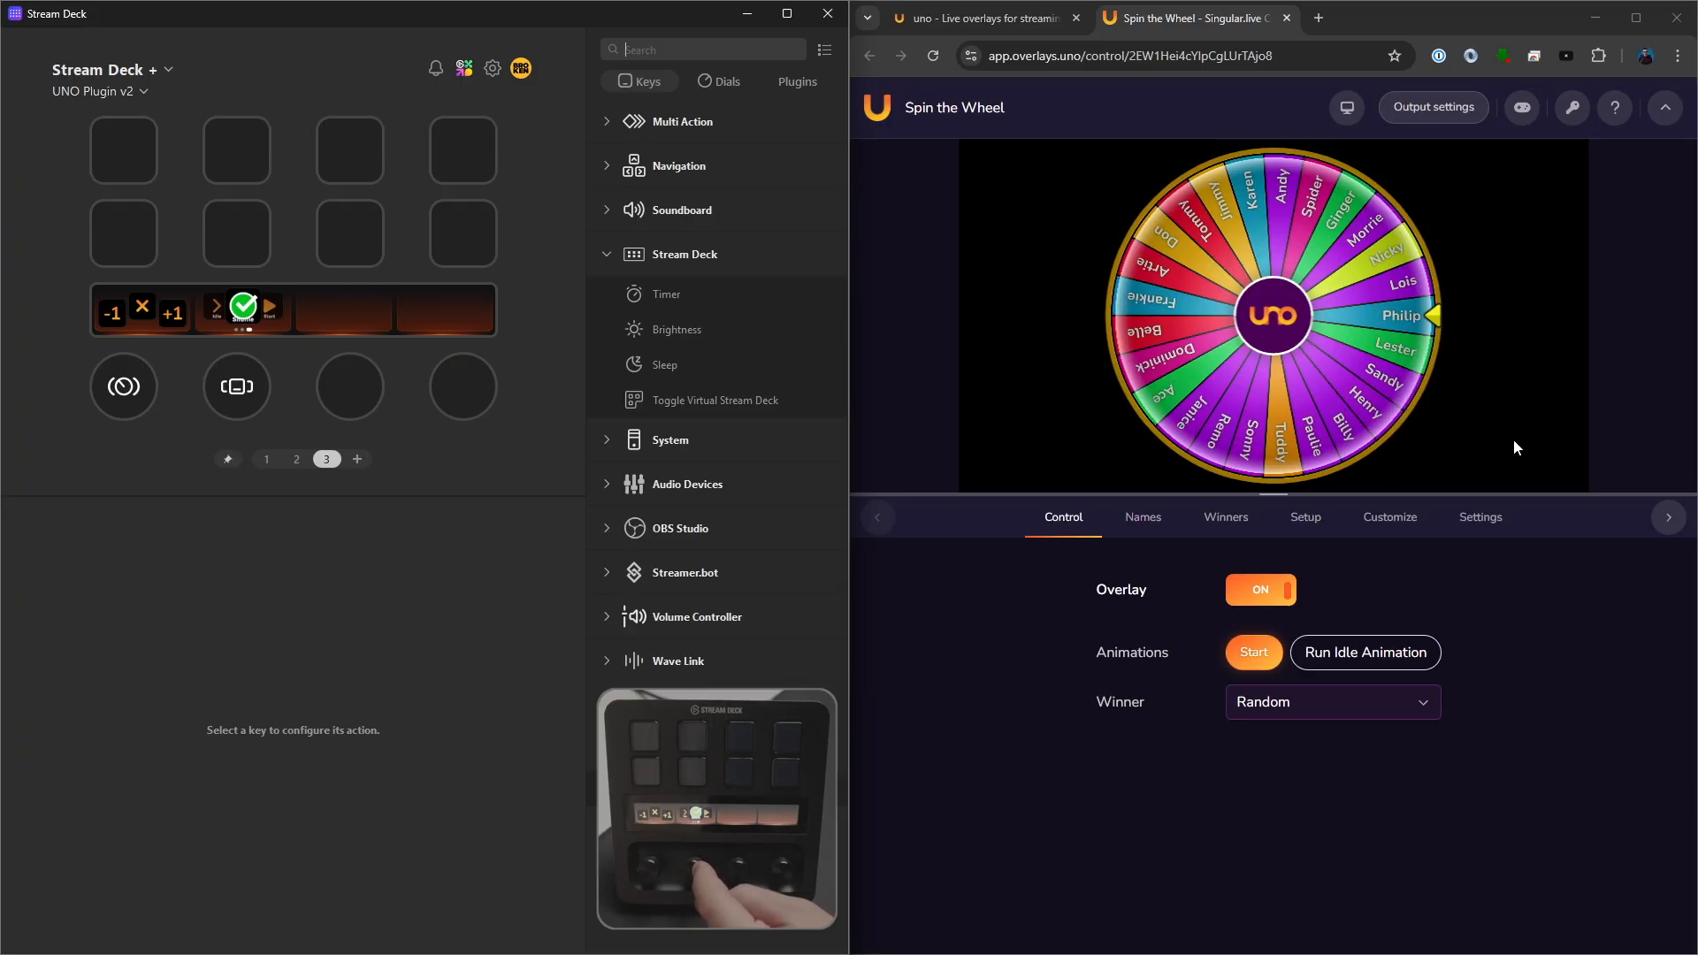
{"action": "left_click", "coordinate": [247, 405]}
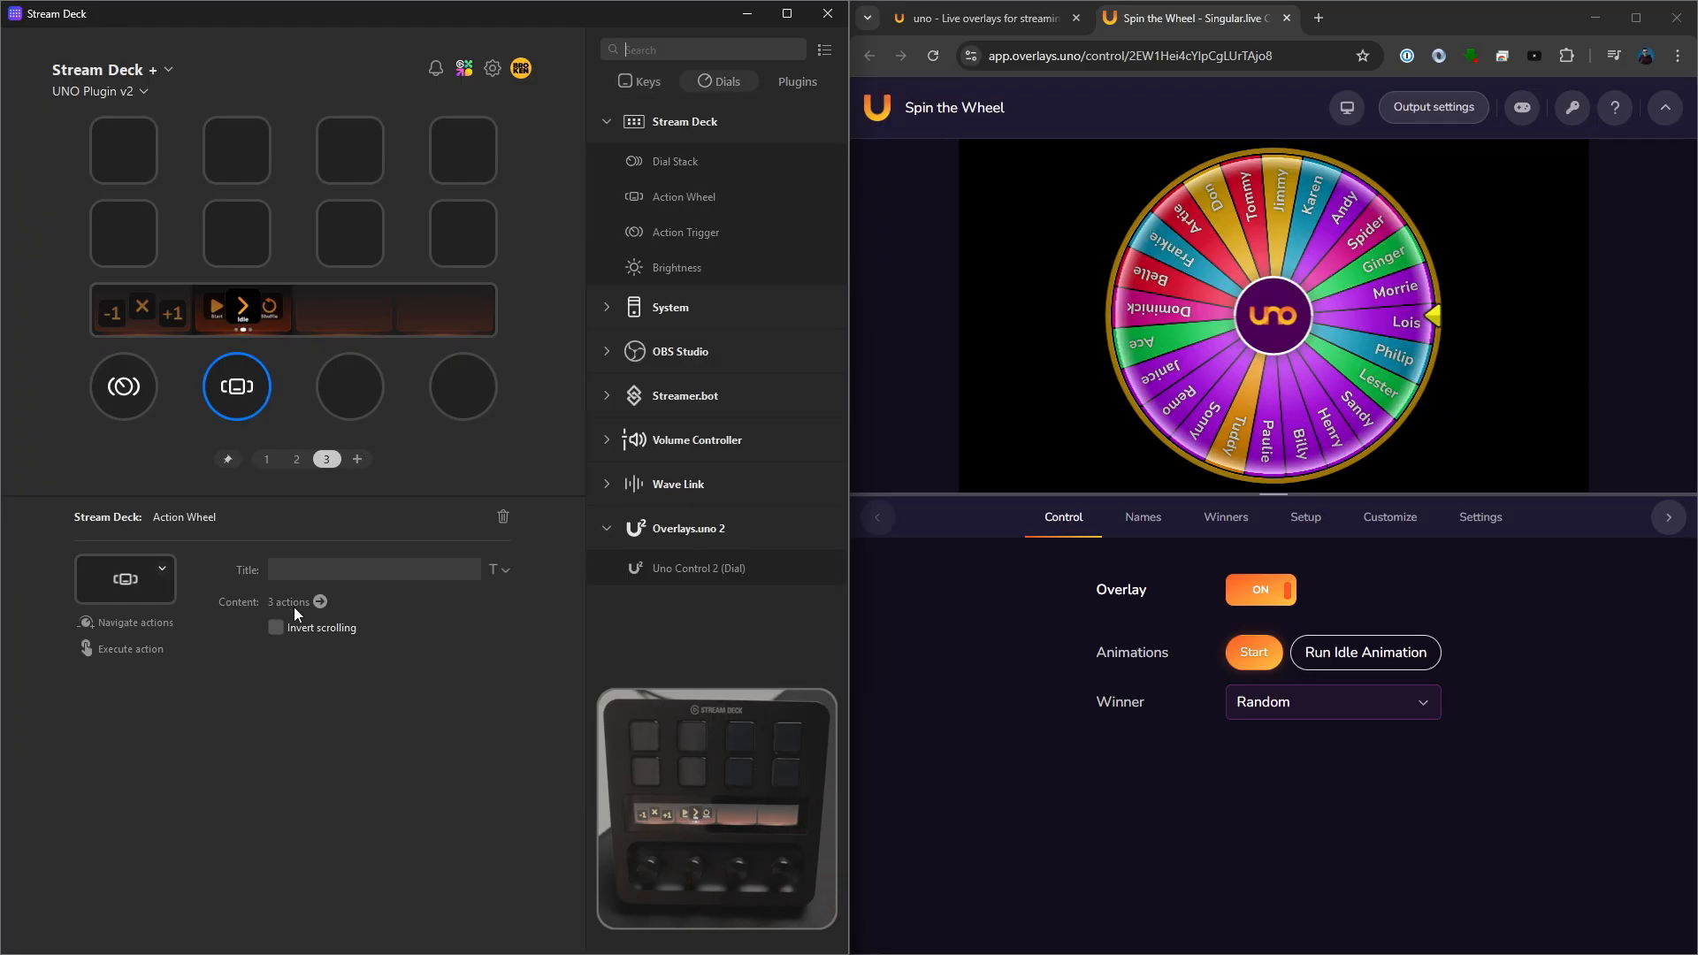
{"action": "left_click", "coordinate": [276, 628]}
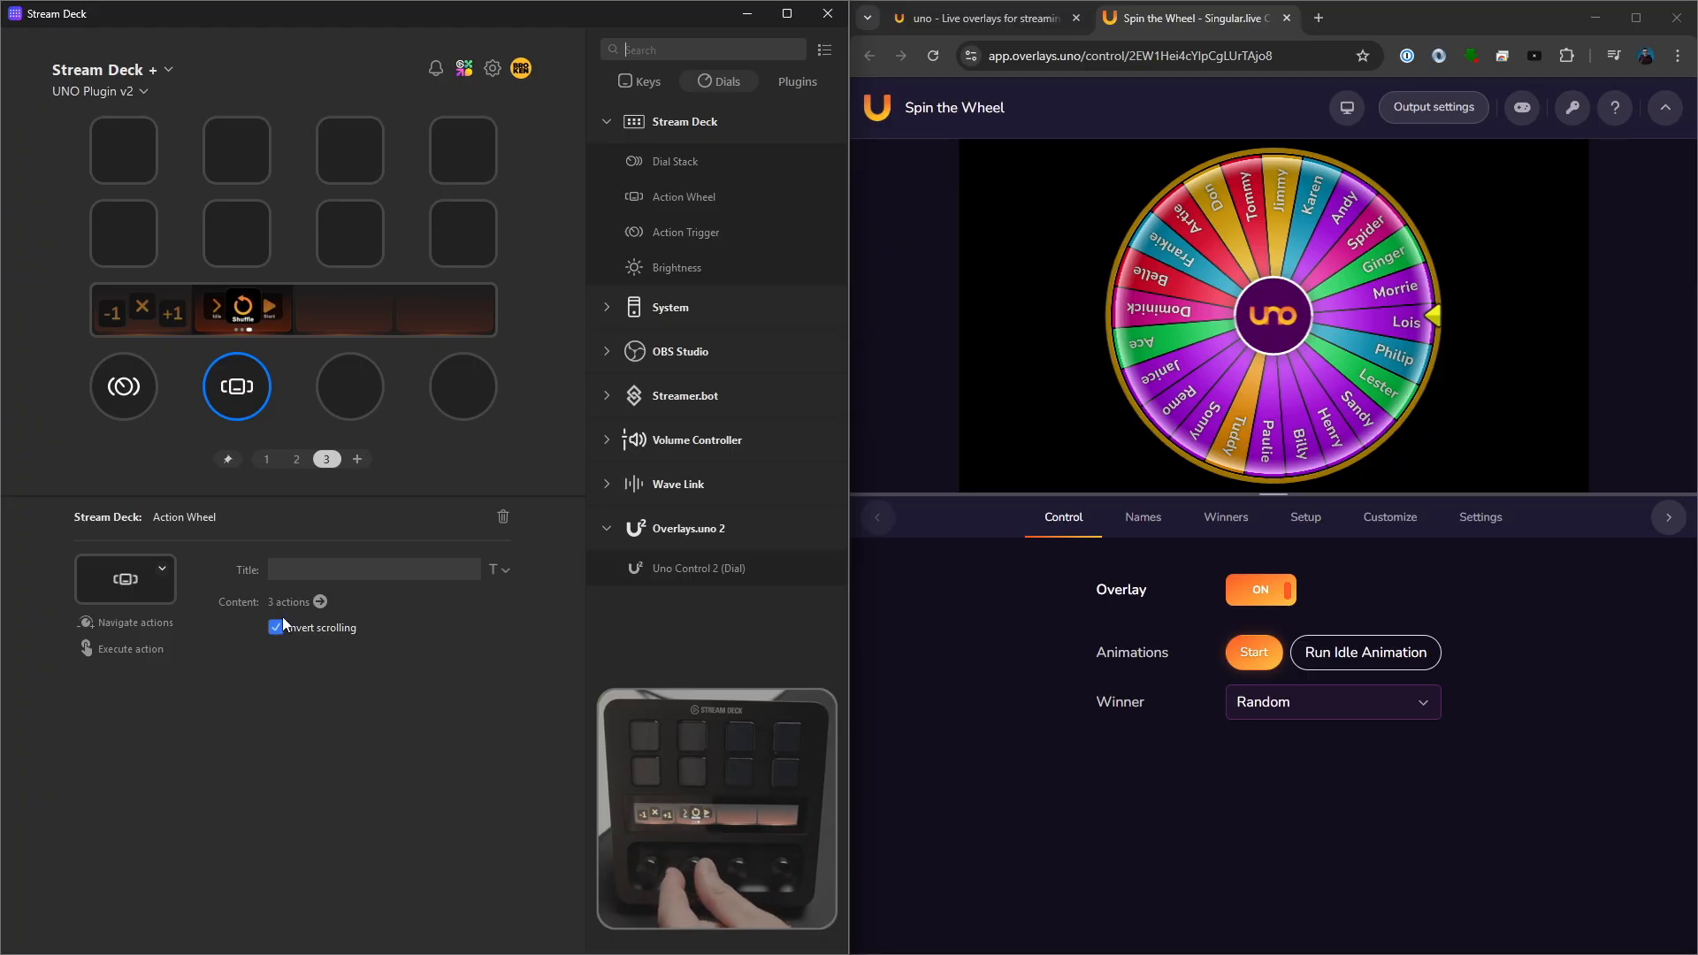
- Create a Dial Stack on the third dial and add three Uno Control 2 (Dial) actions to it
{"action": "left_click", "coordinate": [354, 389]}
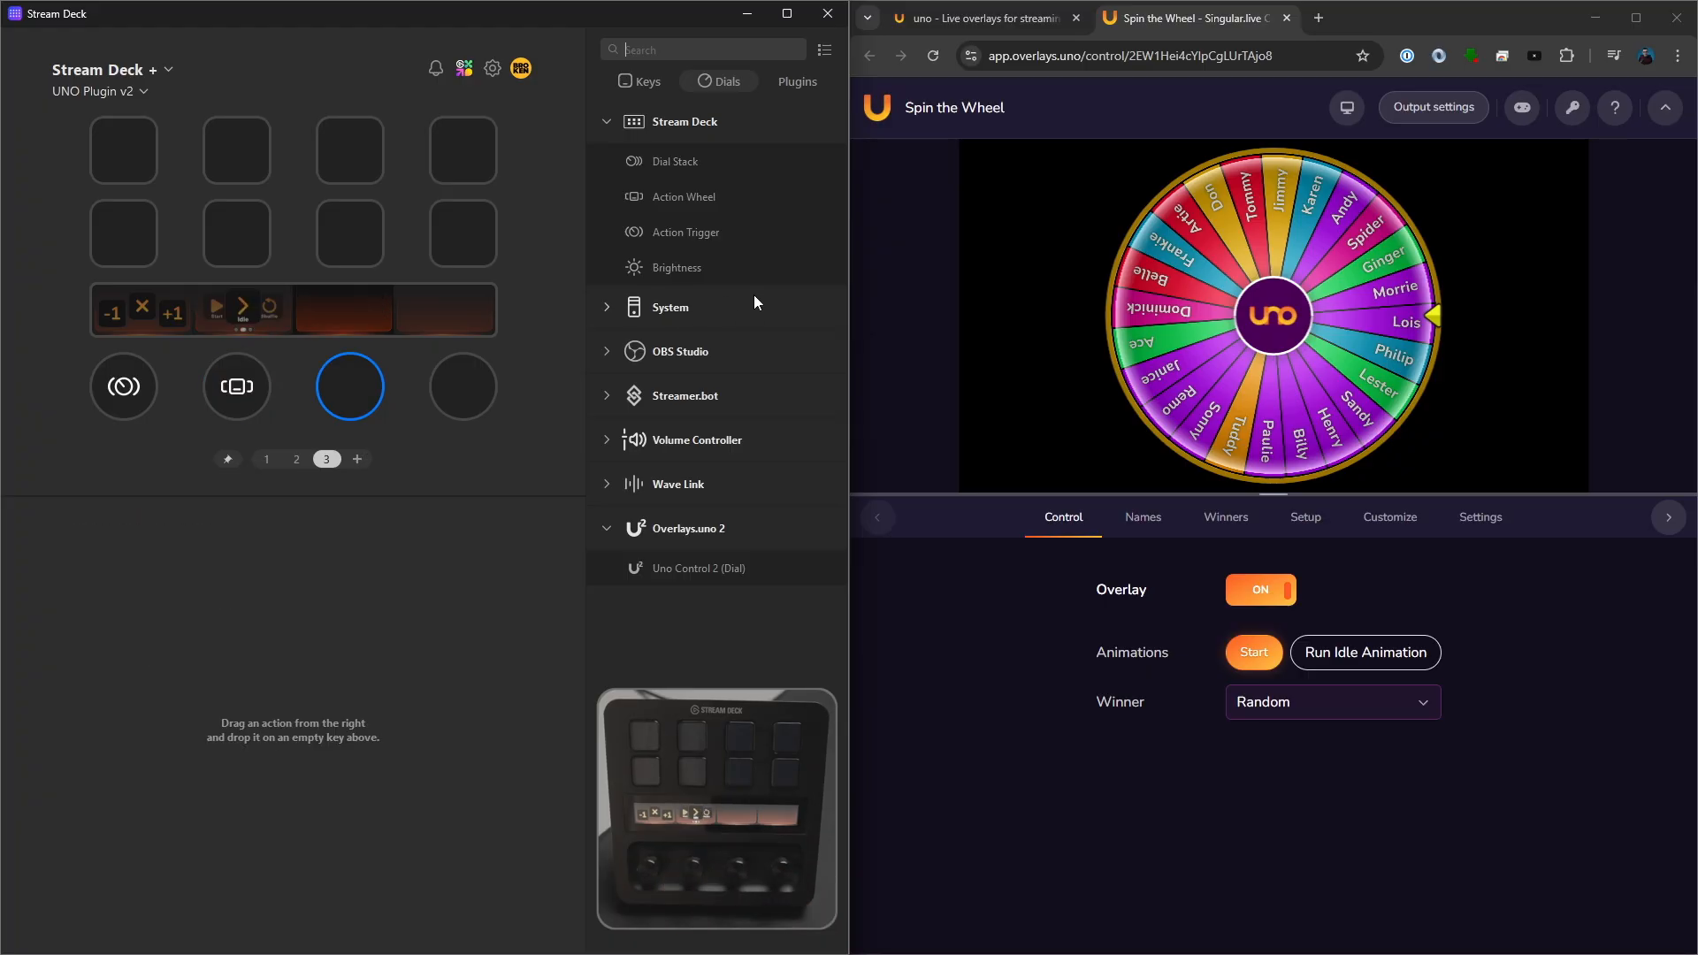
{"action": "right_click", "coordinate": [359, 393]}
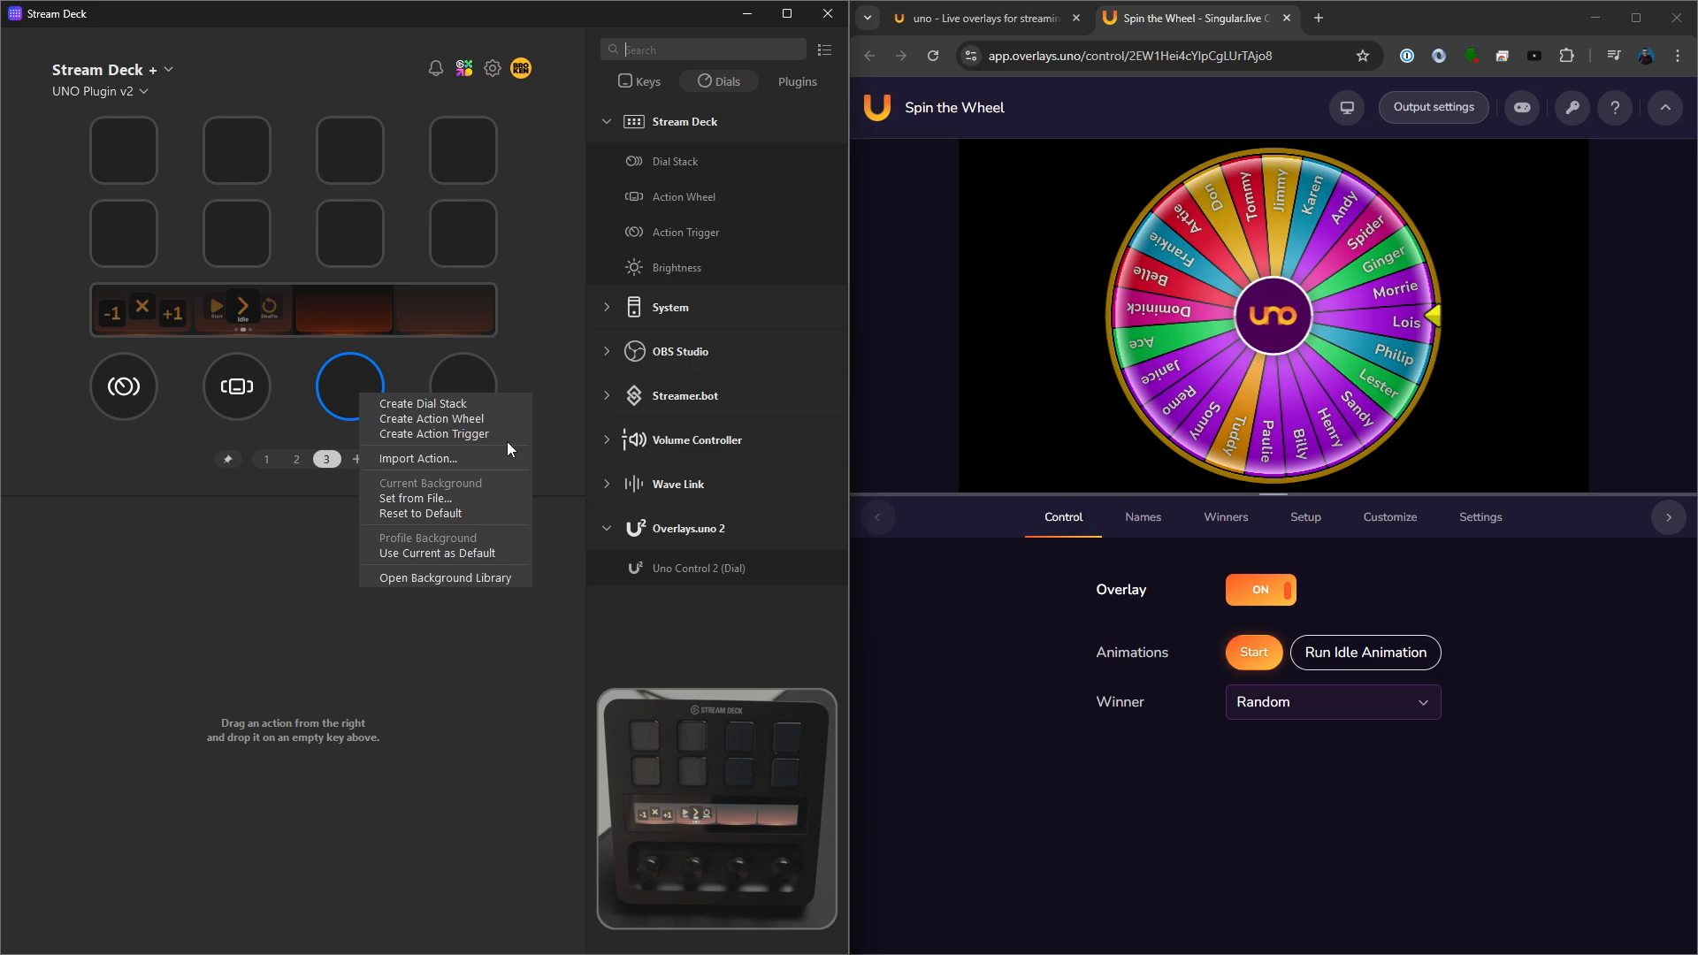
{"action": "left_click", "coordinate": [433, 404]}
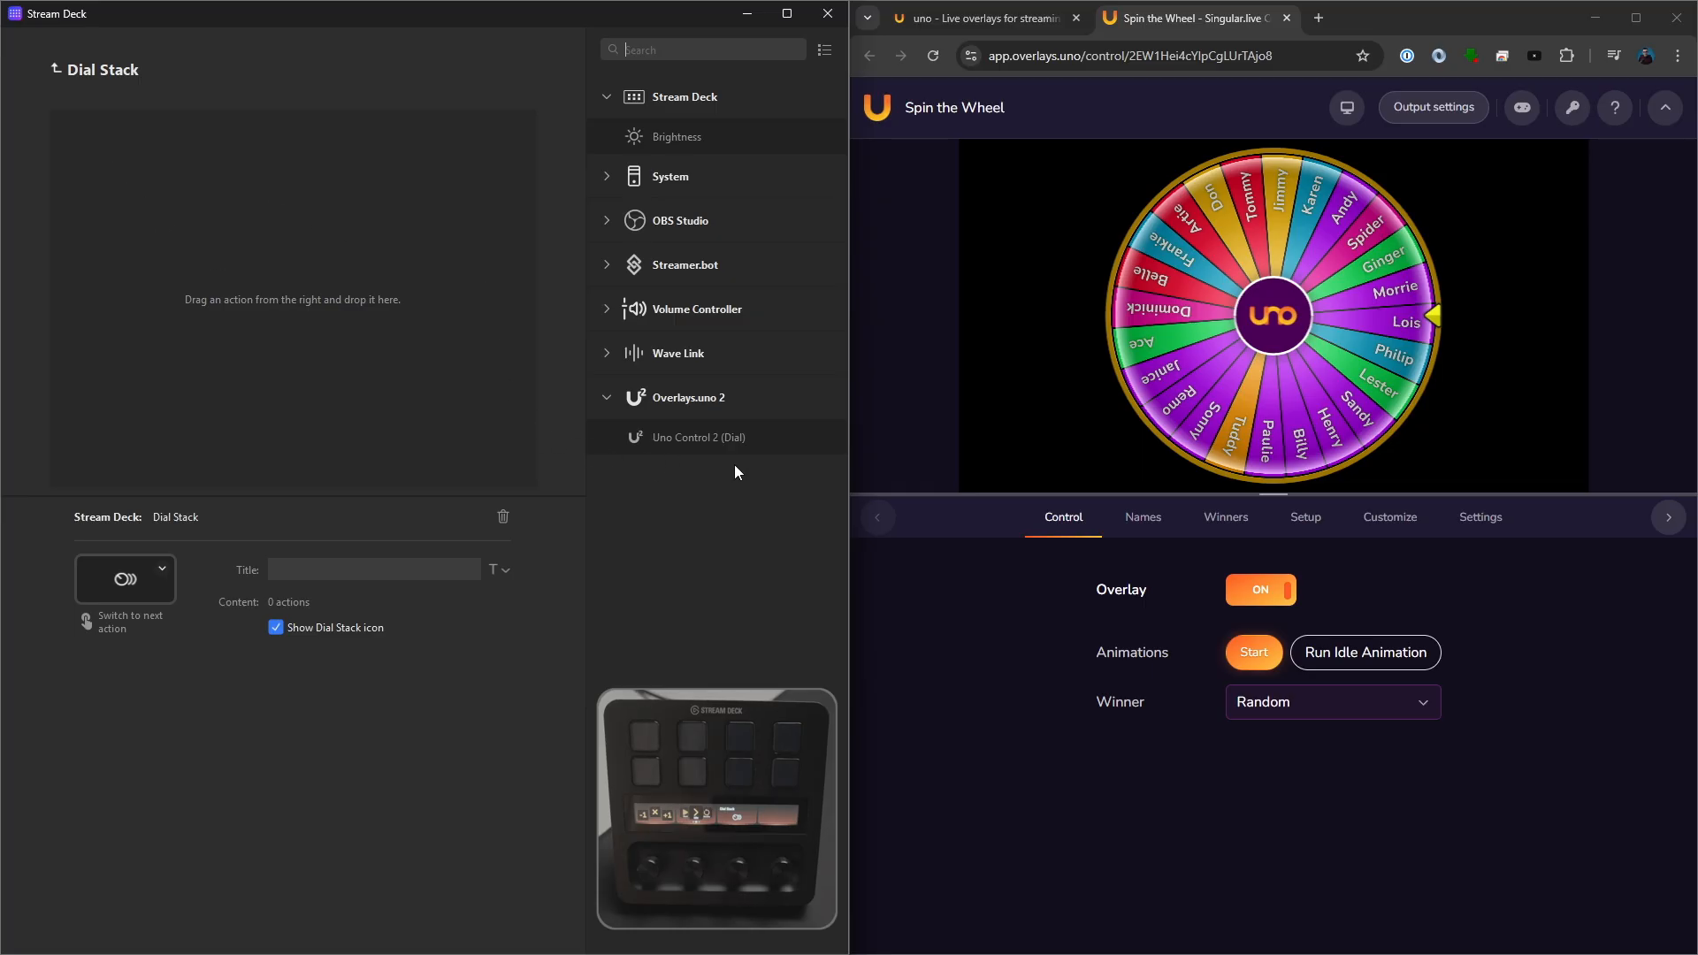
{"action": "left_click_drag", "start_coordinate": [728, 442], "coordinate": [279, 216]}
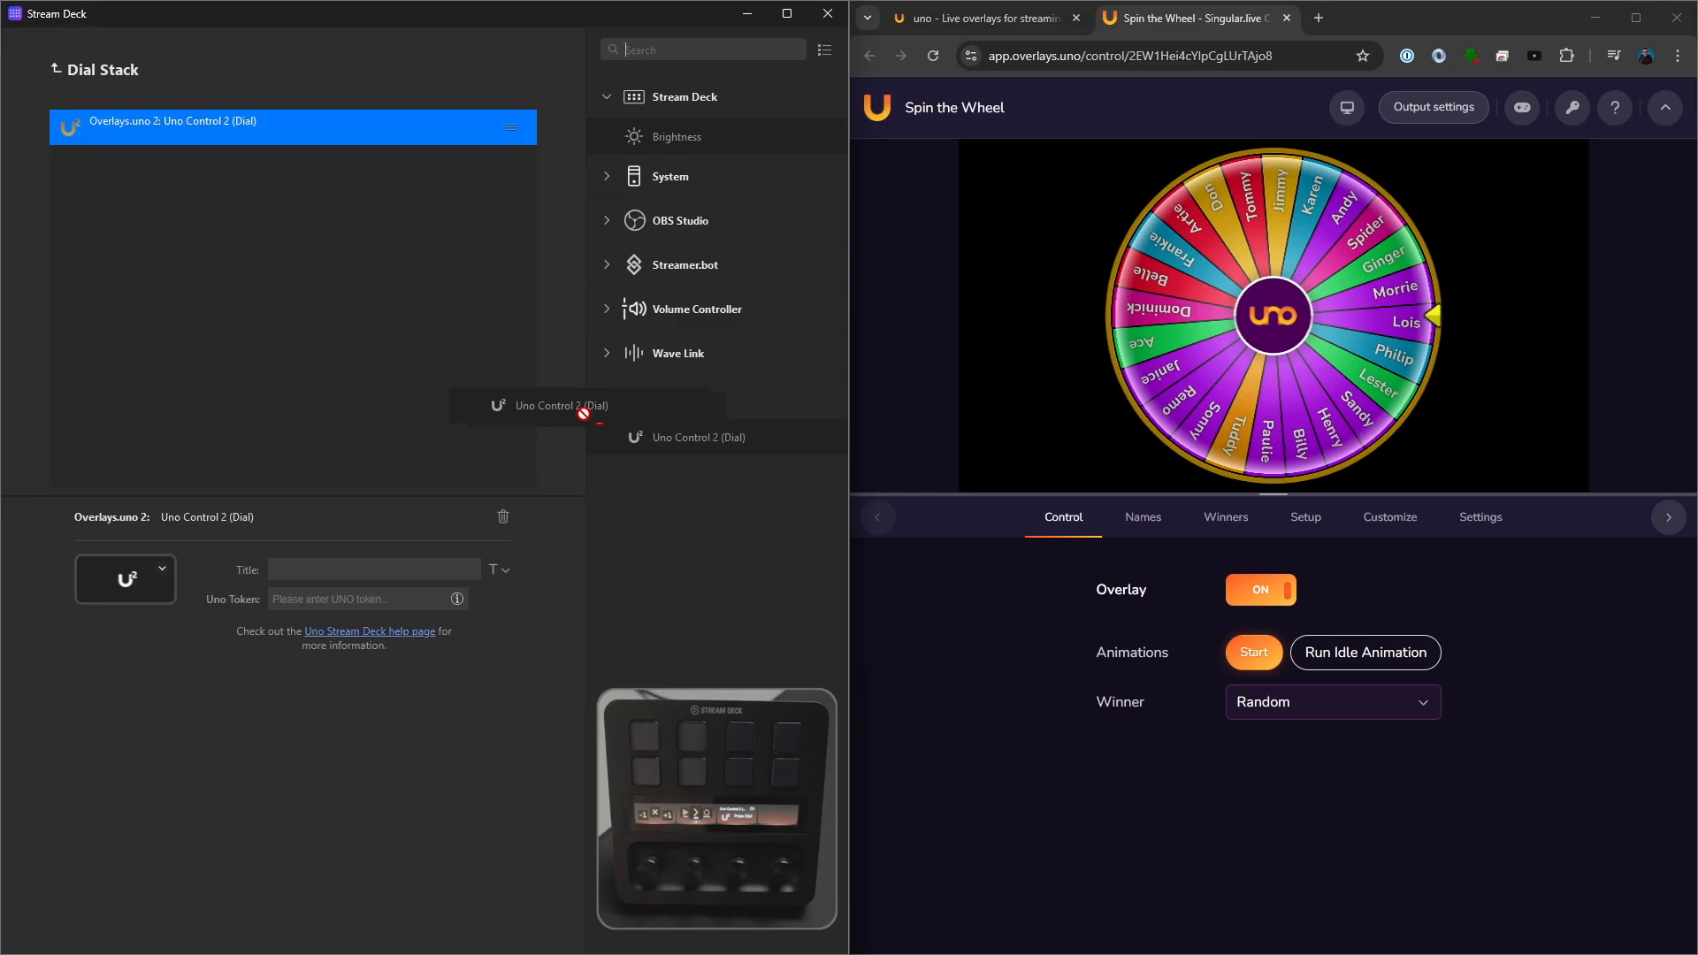
{"action": "left_click_drag", "start_coordinate": [583, 413], "coordinate": [266, 257]}
{"action": "left_click_drag", "start_coordinate": [757, 440], "coordinate": [221, 276]}
- Title the three stacked dial actions "1st", "2nd" and "3rd" in order, and return to the device layout
{"action": "left_click", "coordinate": [239, 129]}
{"action": "left_click", "coordinate": [308, 567]}
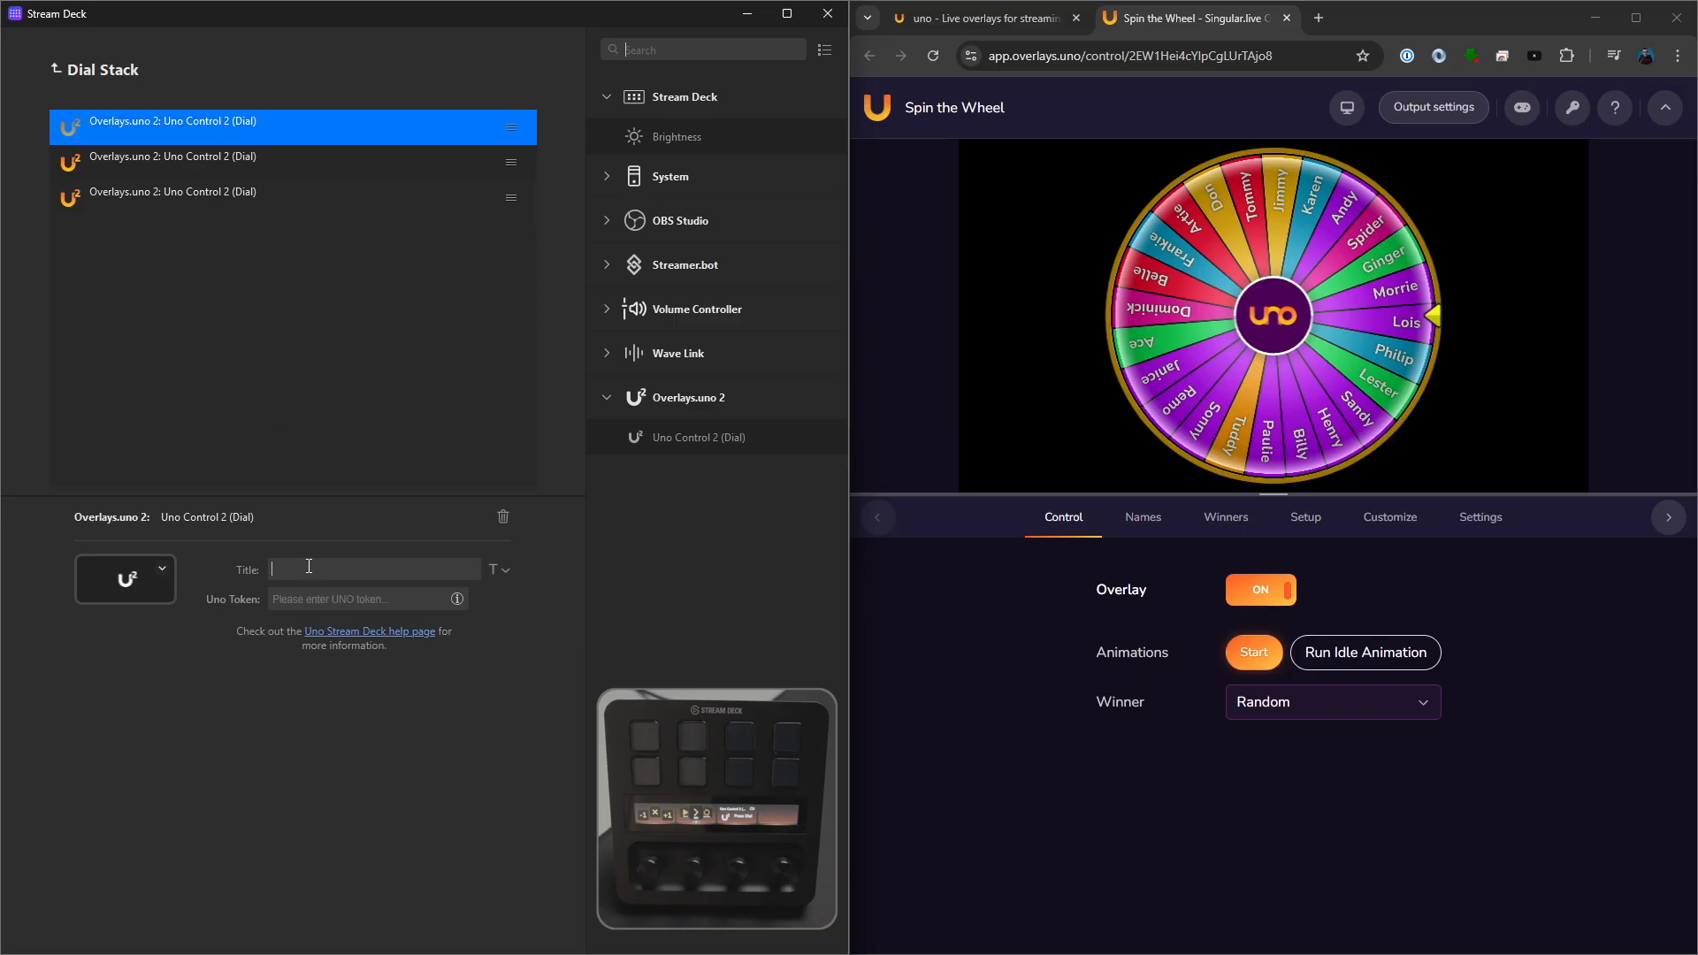
{"action": "type", "text": "1st"}
{"action": "left_click", "coordinate": [216, 163]}
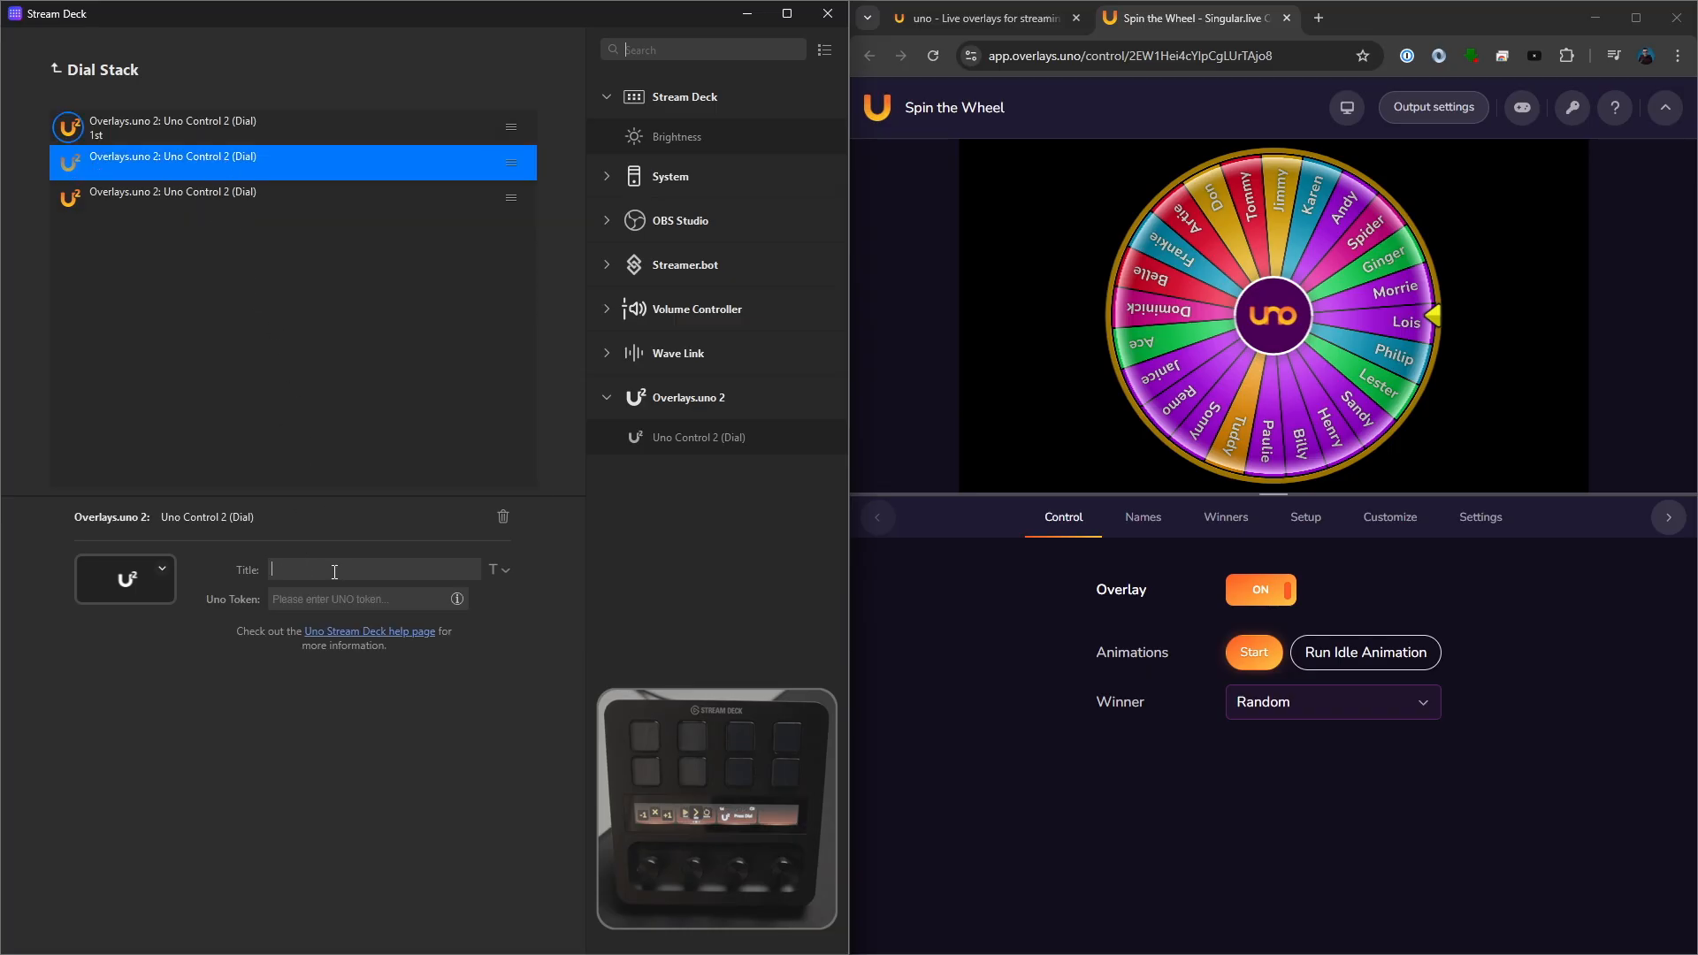
{"action": "type", "text": "2nd"}
{"action": "left_click", "coordinate": [189, 198]}
{"action": "left_click", "coordinate": [323, 568]}
{"action": "type", "text": "3r"}
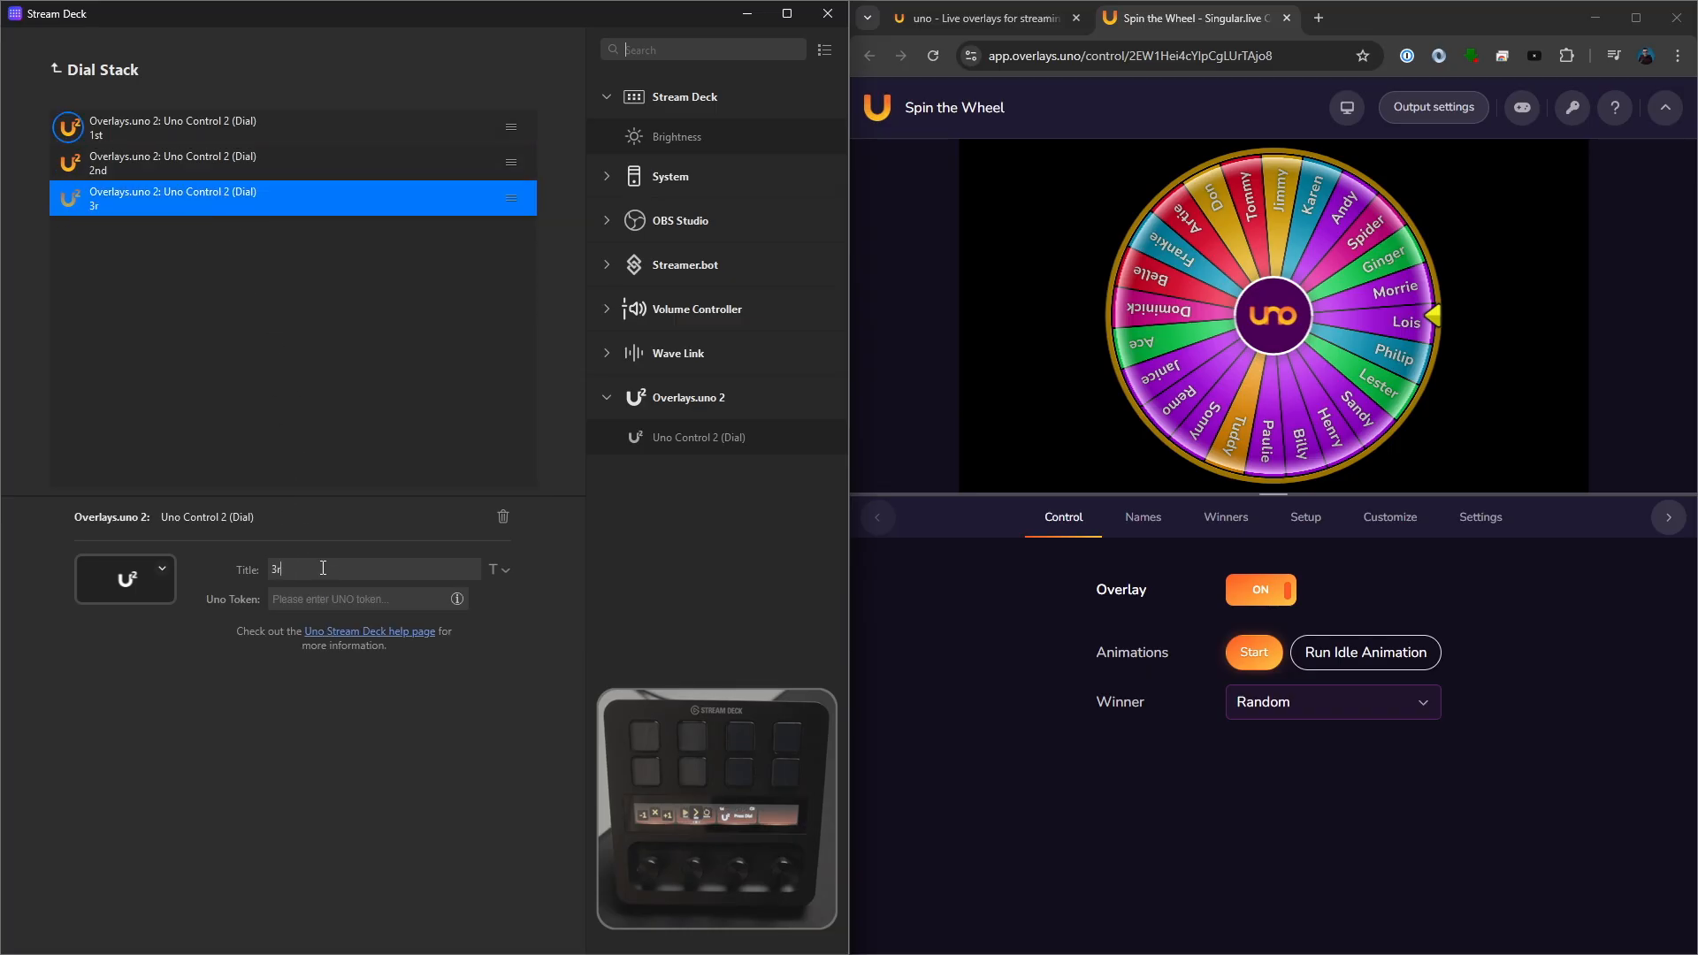
{"action": "type", "text": "d"}
{"action": "left_click", "coordinate": [208, 352]}
{"action": "left_click", "coordinate": [57, 70]}
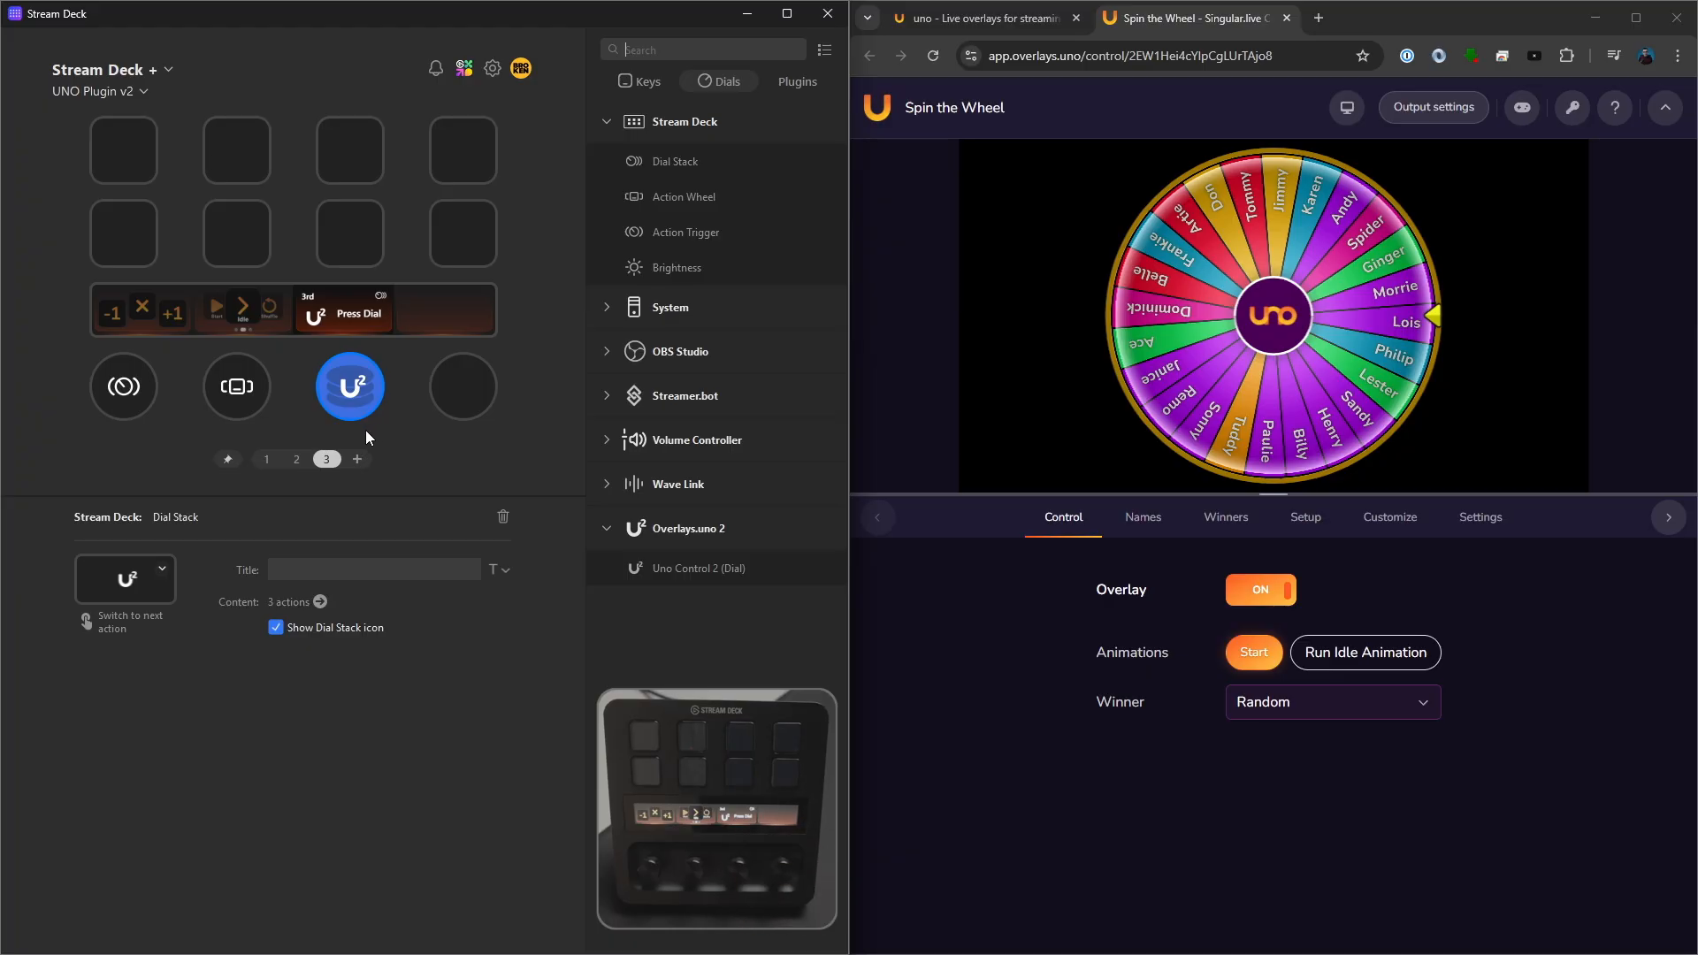
- Add Uno Control 2 (Dial) to the fourth dial and paste the Spin the Wheel overlay's Uno token into it
{"action": "left_click", "coordinate": [301, 602]}
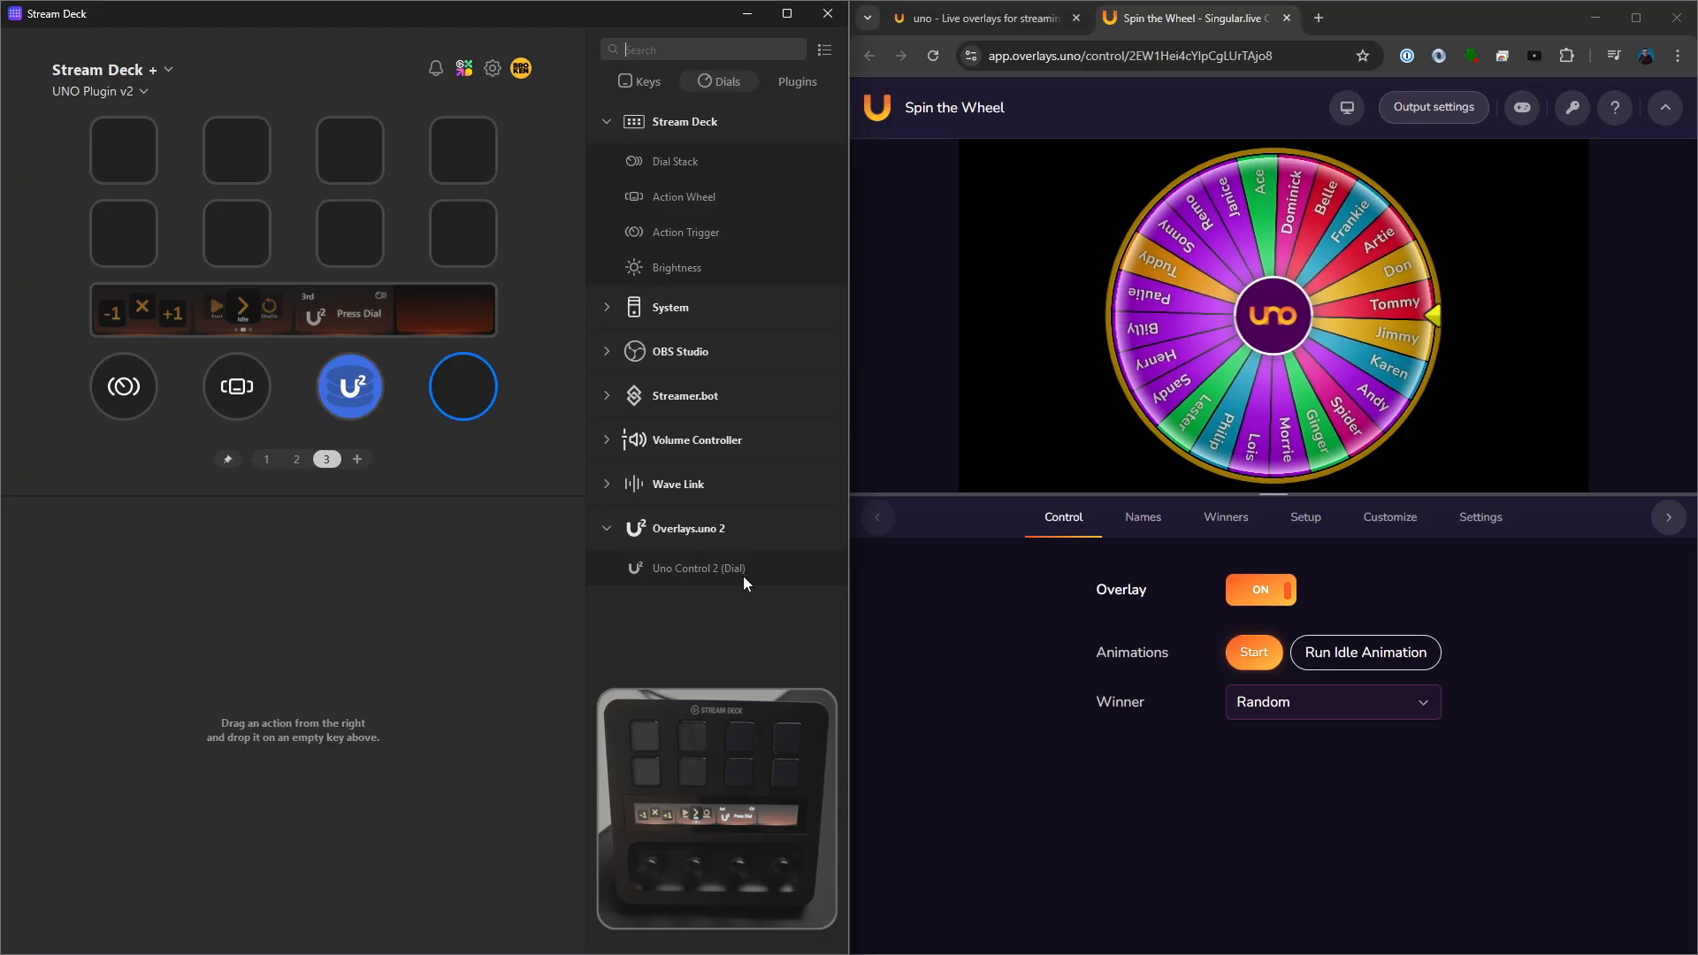
{"action": "left_click_drag", "start_coordinate": [746, 577], "coordinate": [463, 387]}
{"action": "left_click", "coordinate": [1572, 107]}
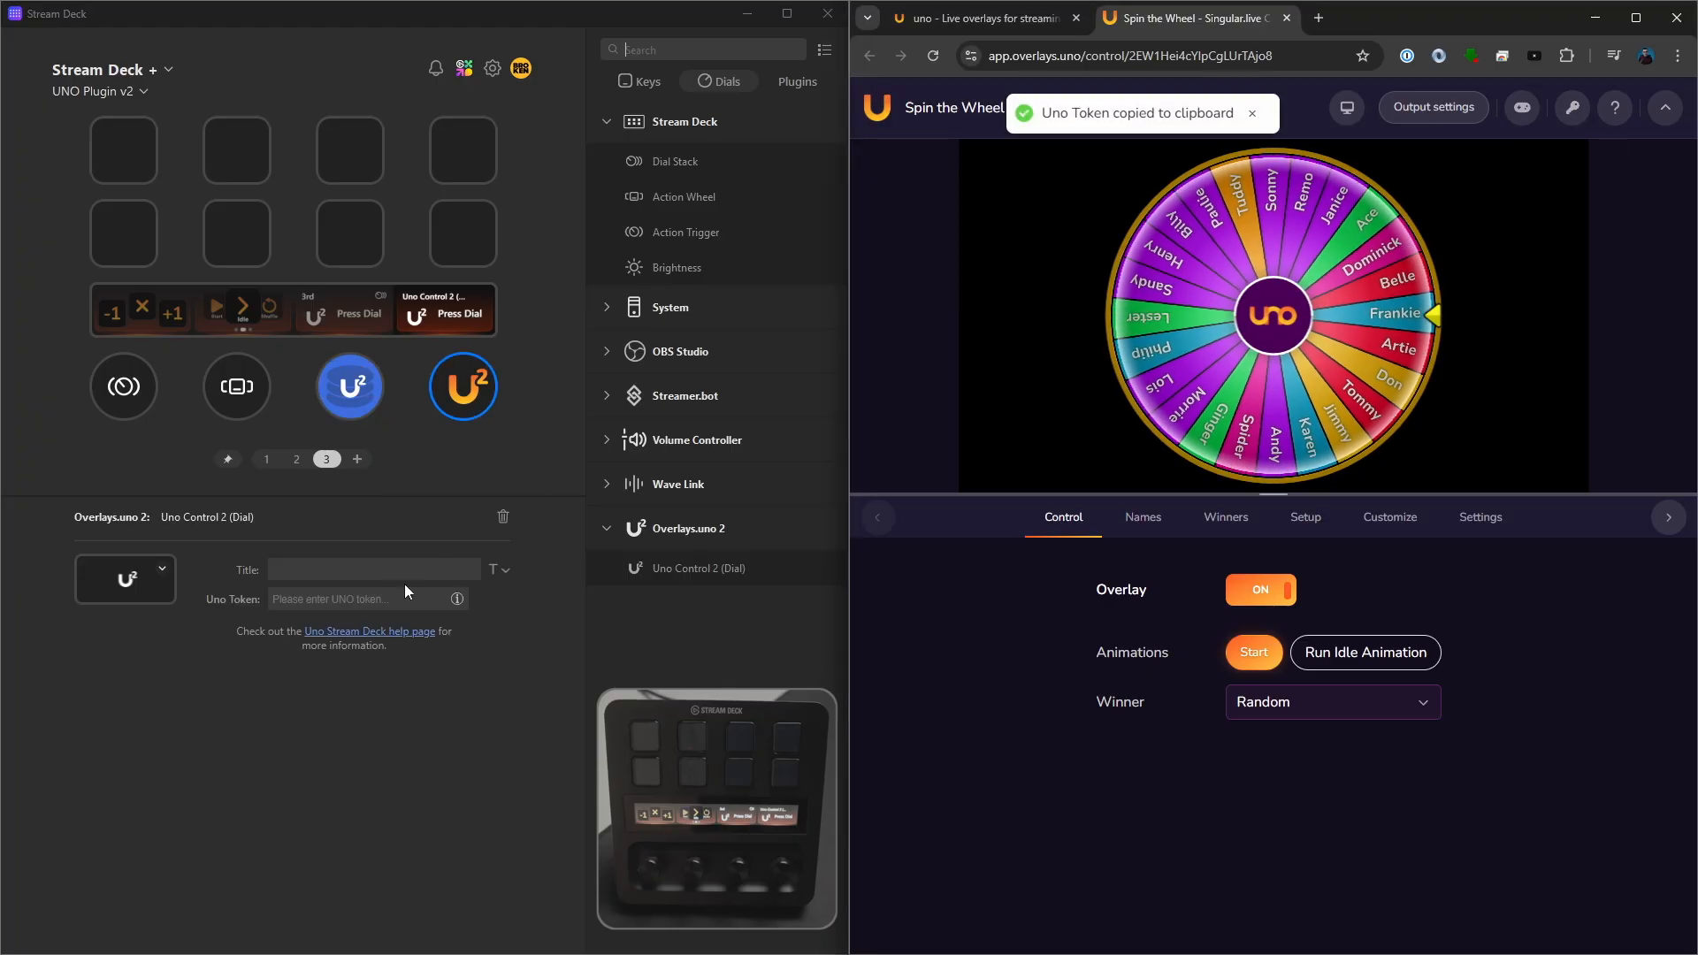
{"action": "left_click", "coordinate": [389, 598]}
{"action": "key", "text": "ctrl+v"}
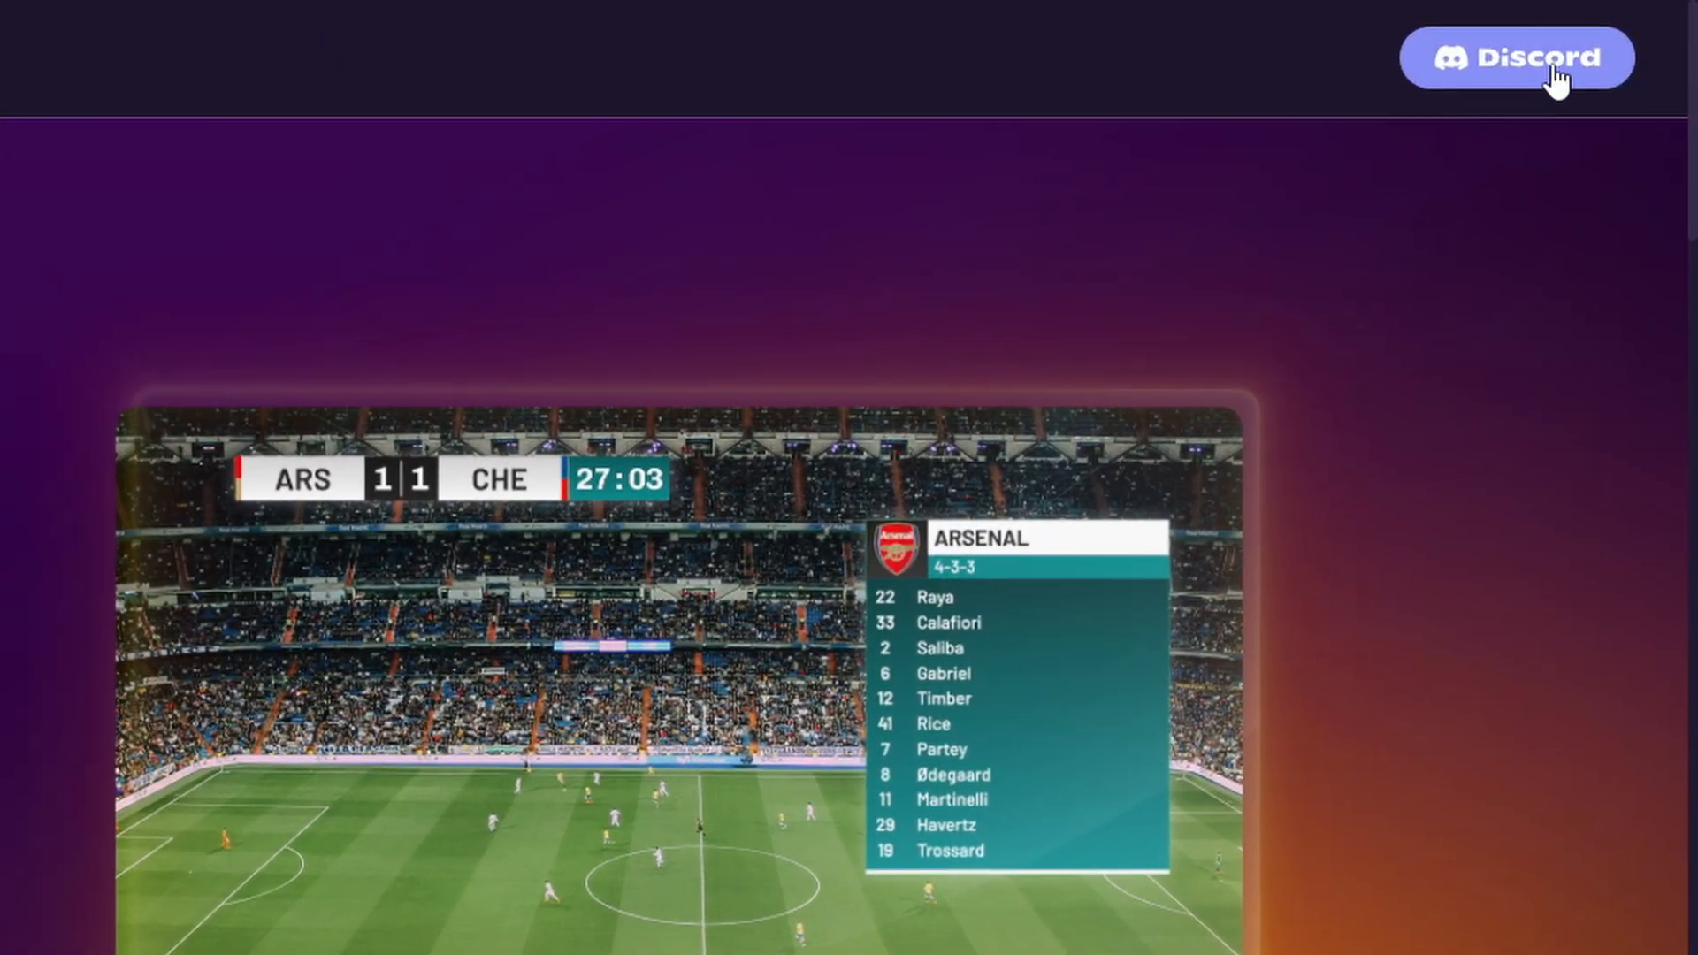
- Open the overlays.uno Discord community from the website and browse its announcements and overlay-requests channels
{"action": "left_click", "coordinate": [1554, 72]}
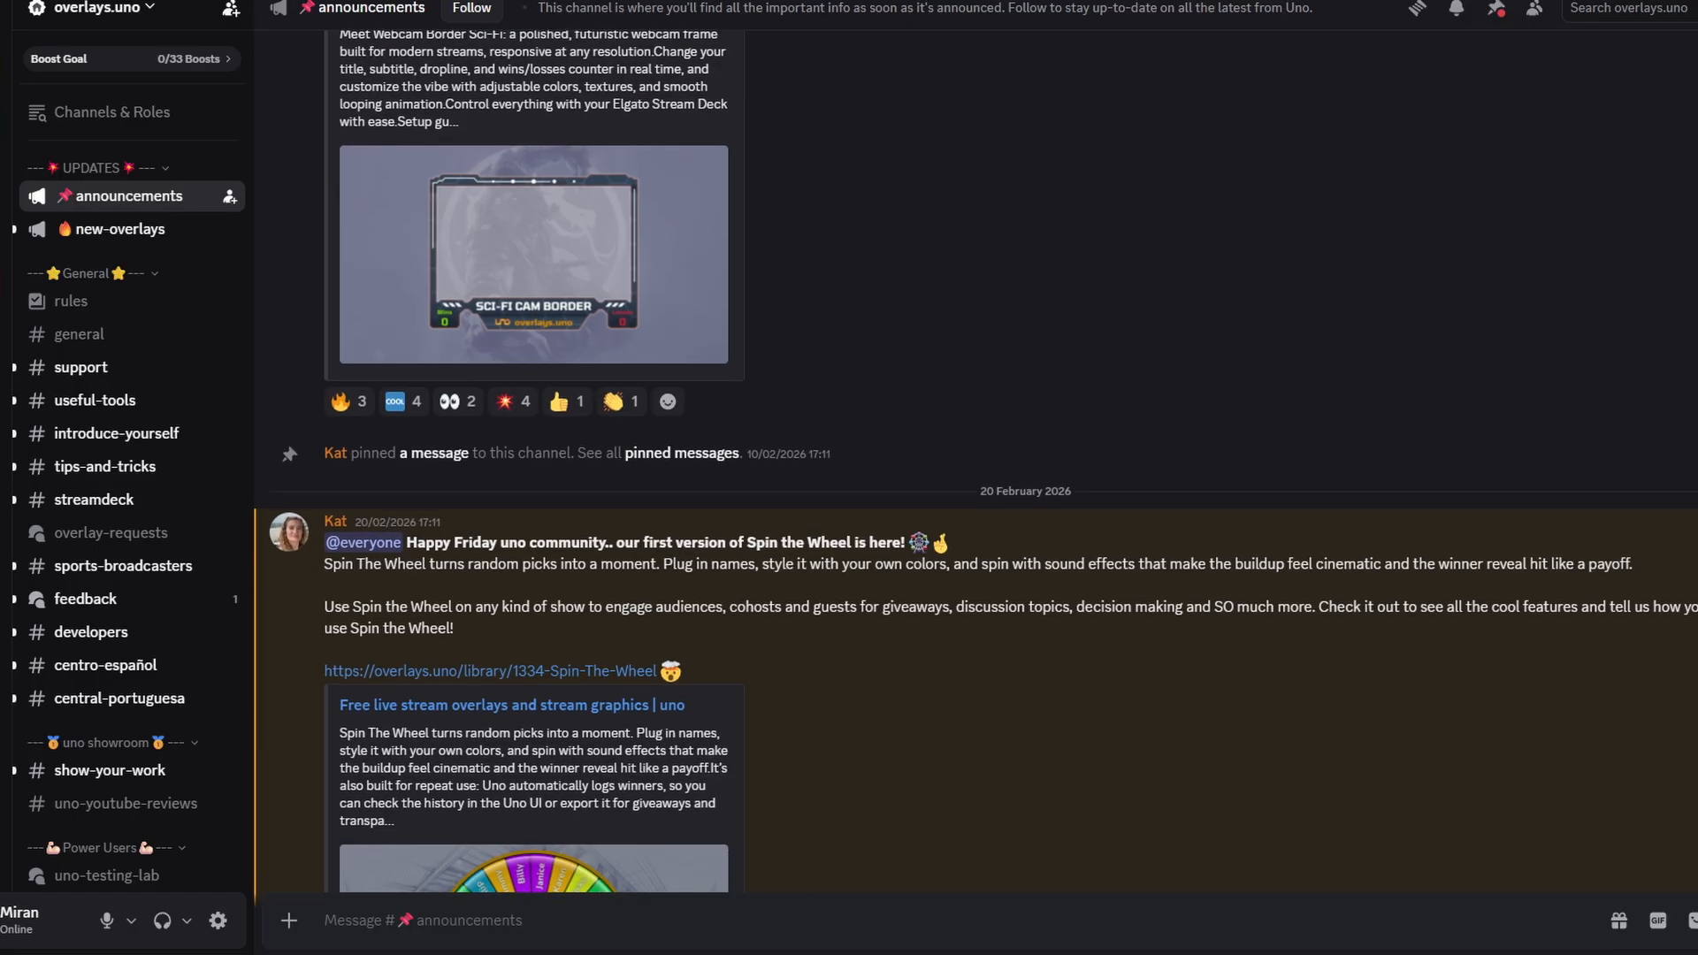
{"action": "scroll", "coordinate": [974, 461], "scroll_direction": "down", "scroll_amount": 2}
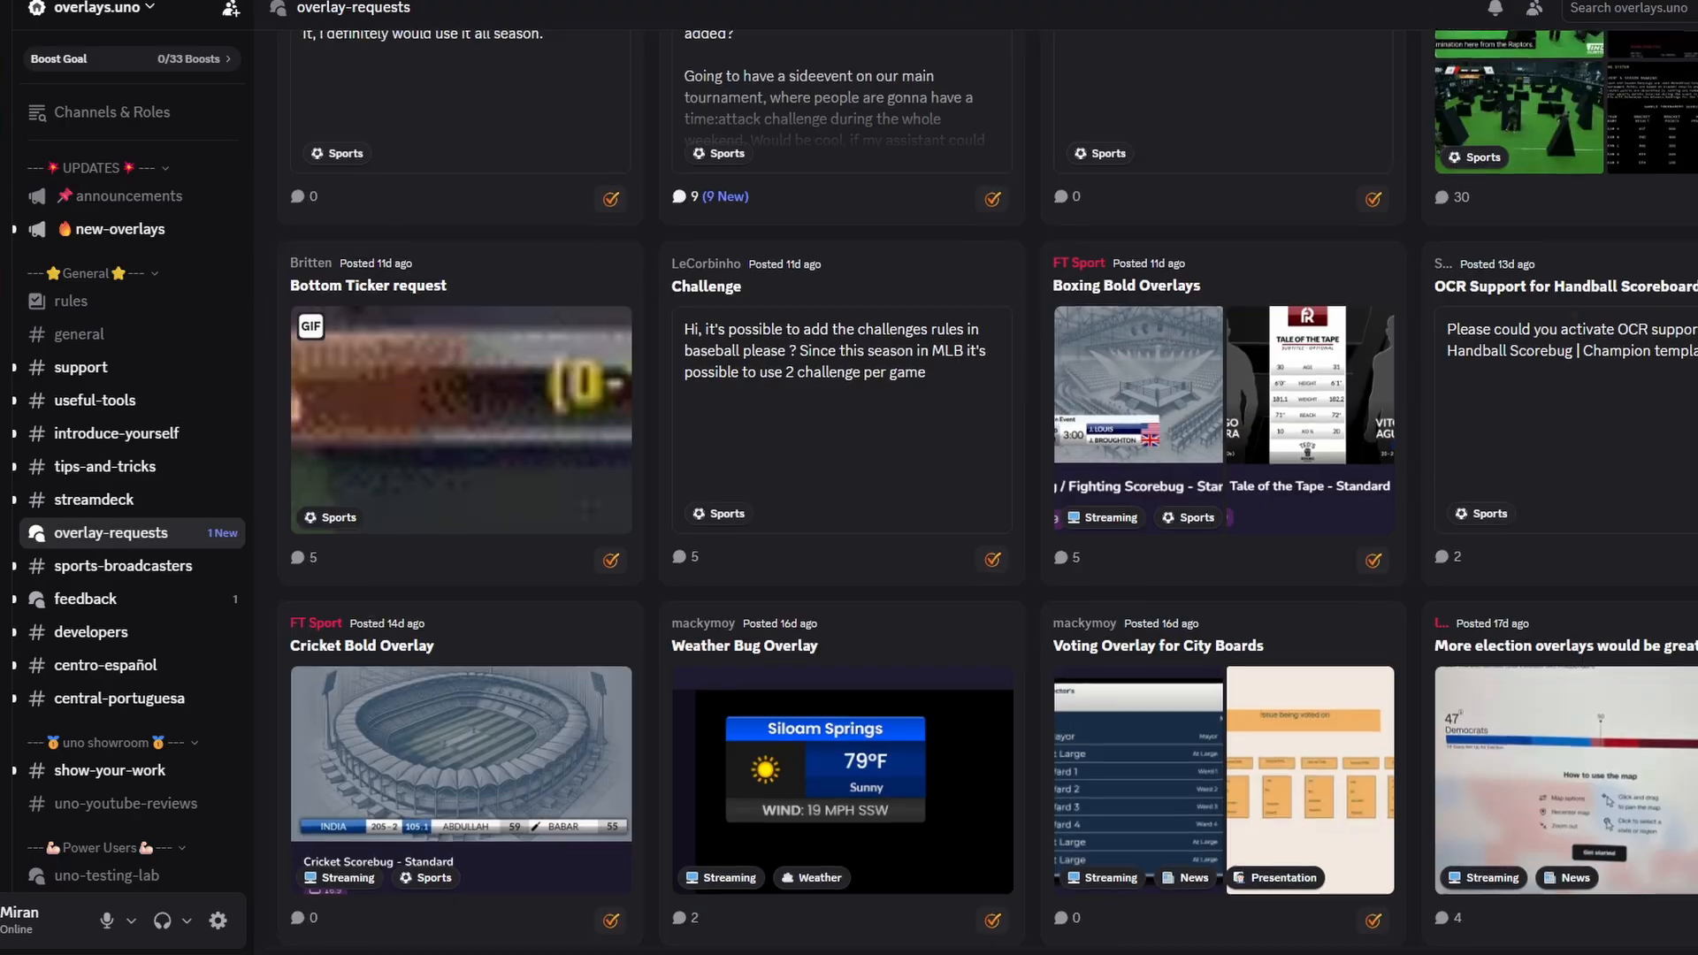
{"action": "scroll", "coordinate": [974, 461], "scroll_direction": "down", "scroll_amount": 2}
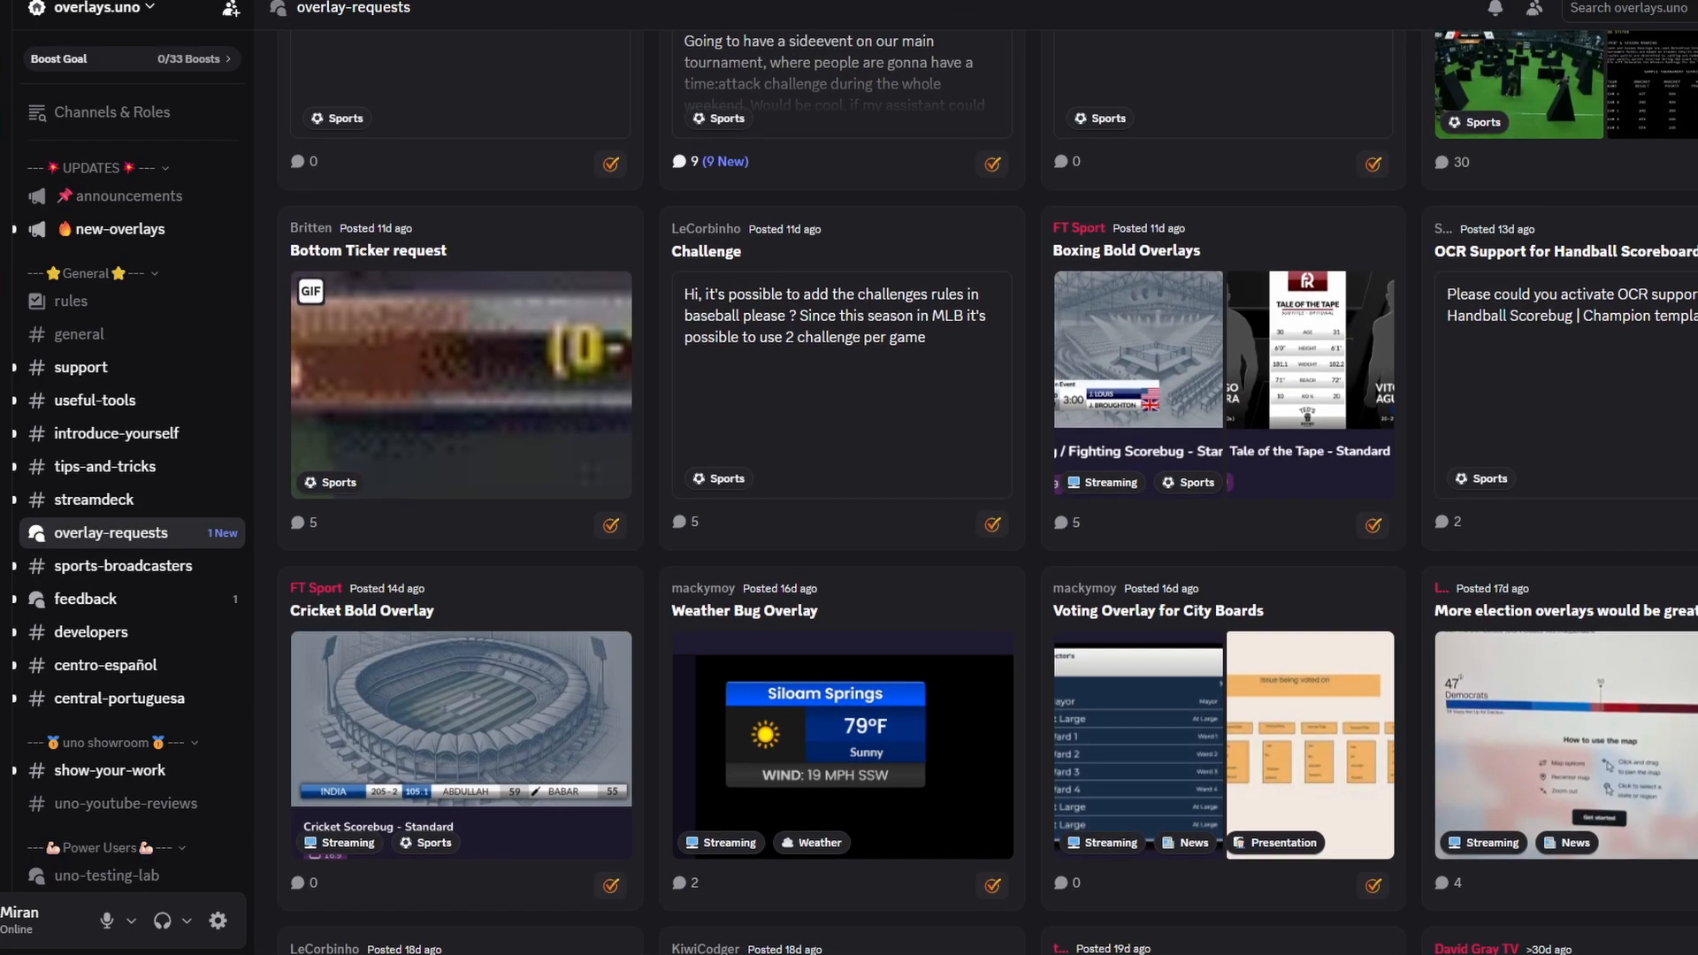
{"action": "scroll", "coordinate": [974, 462], "scroll_direction": "down", "scroll_amount": 2}
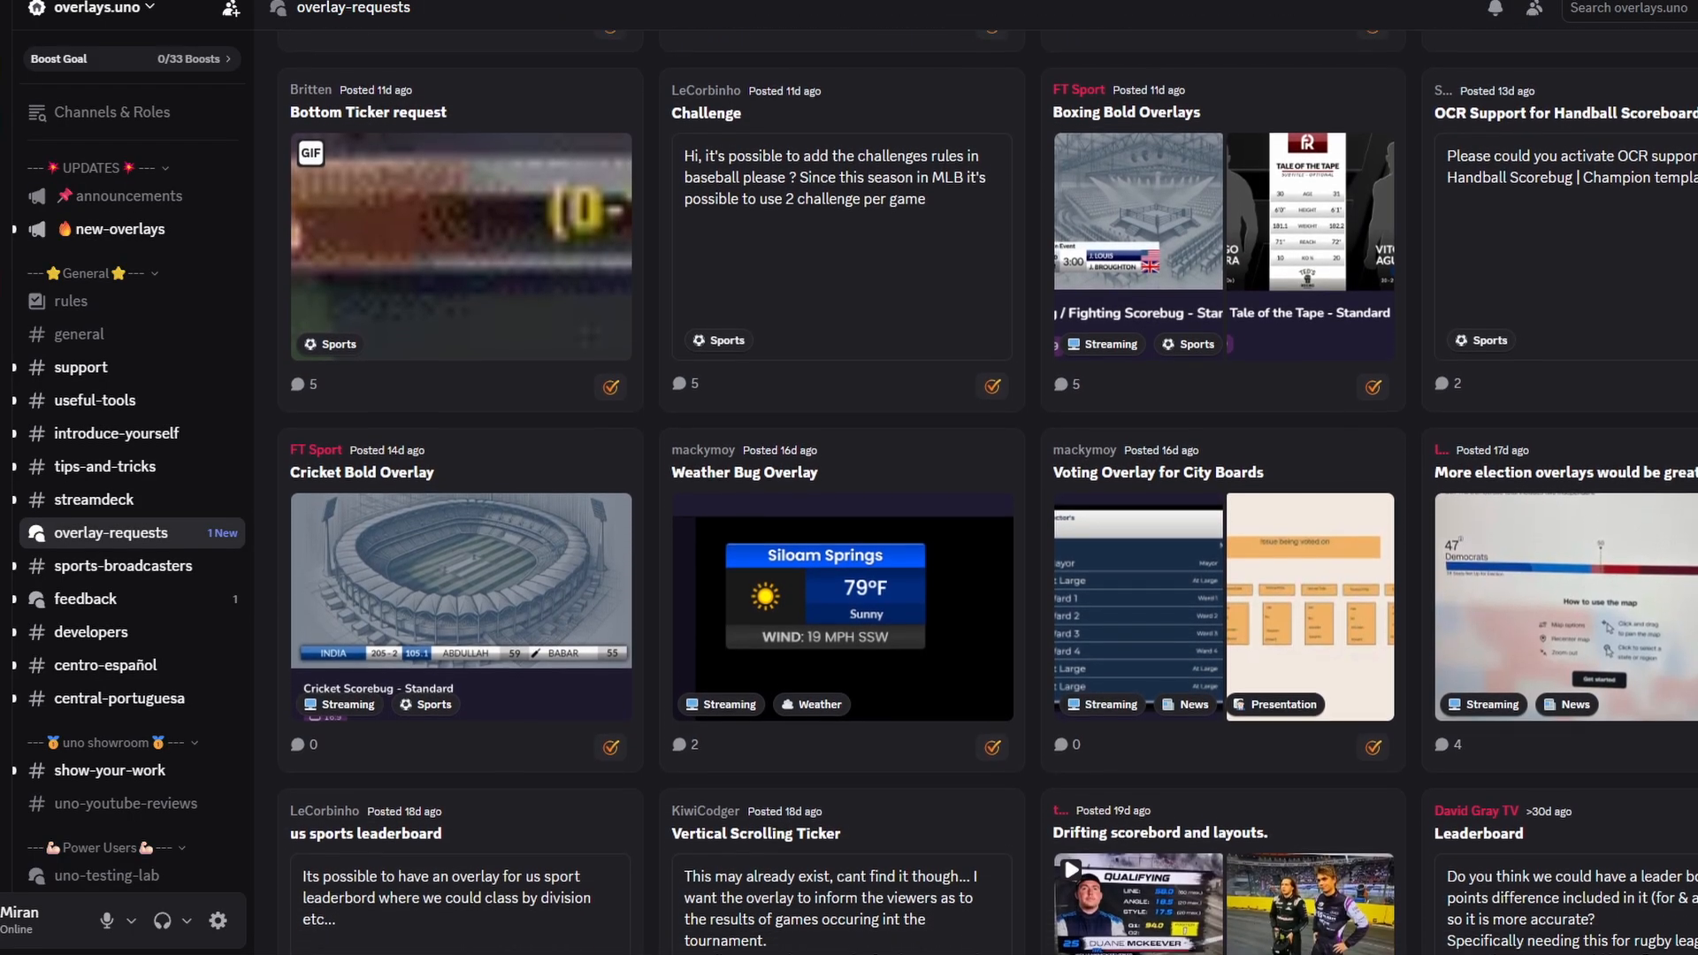
{"action": "scroll", "coordinate": [974, 461], "scroll_direction": "down", "scroll_amount": 2}
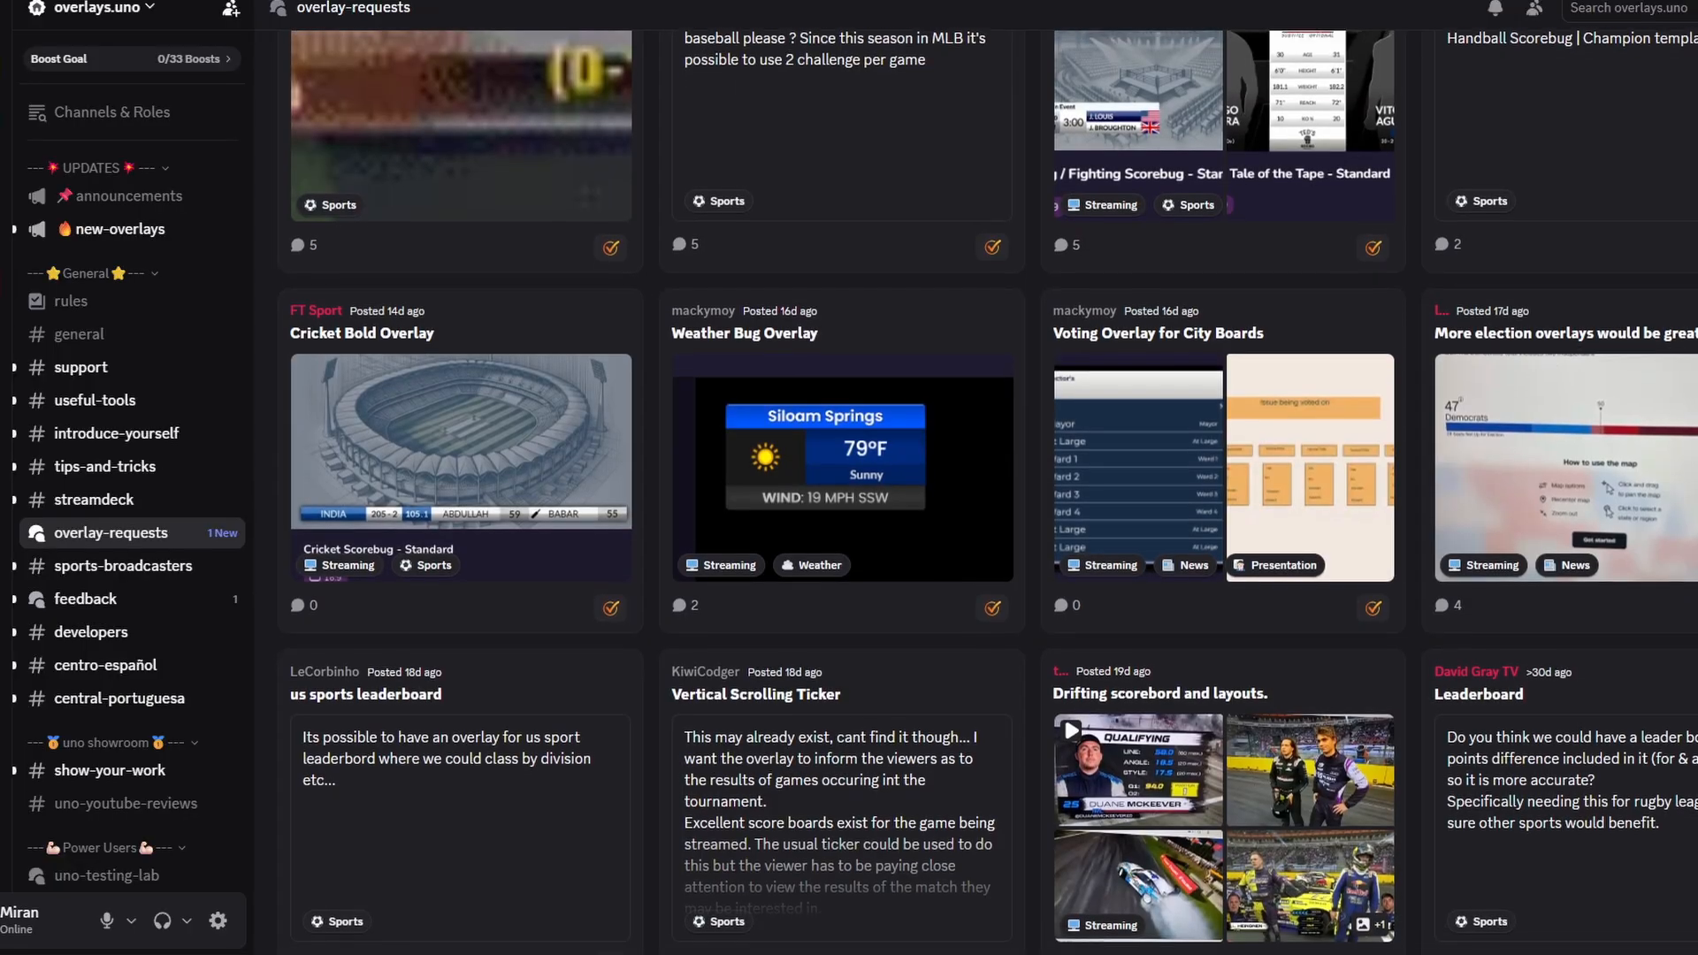